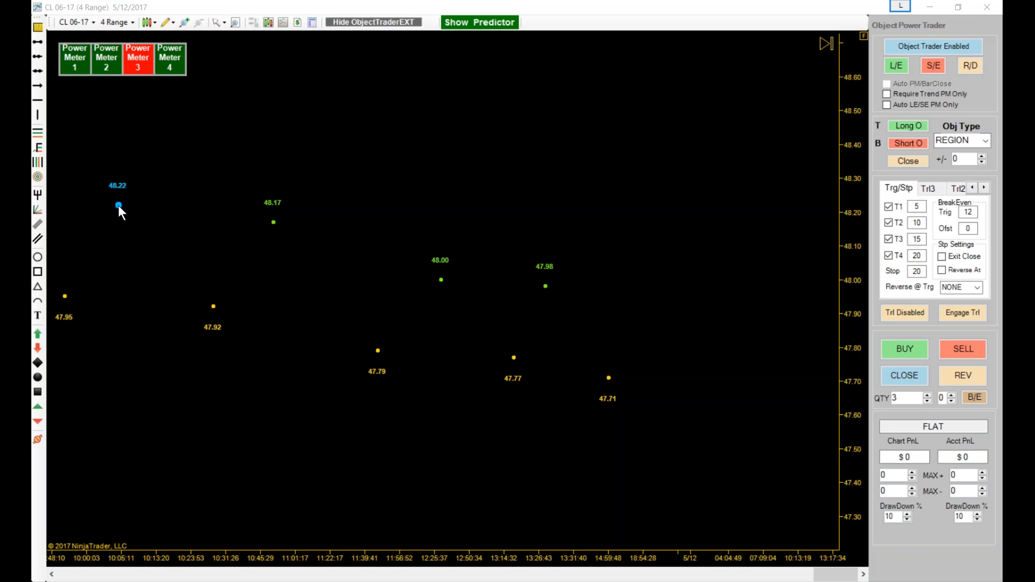
Step: Trace the zigzag through the swing points from the 48.22 high to the 47.71 low and refit the price scale
click(118, 205)
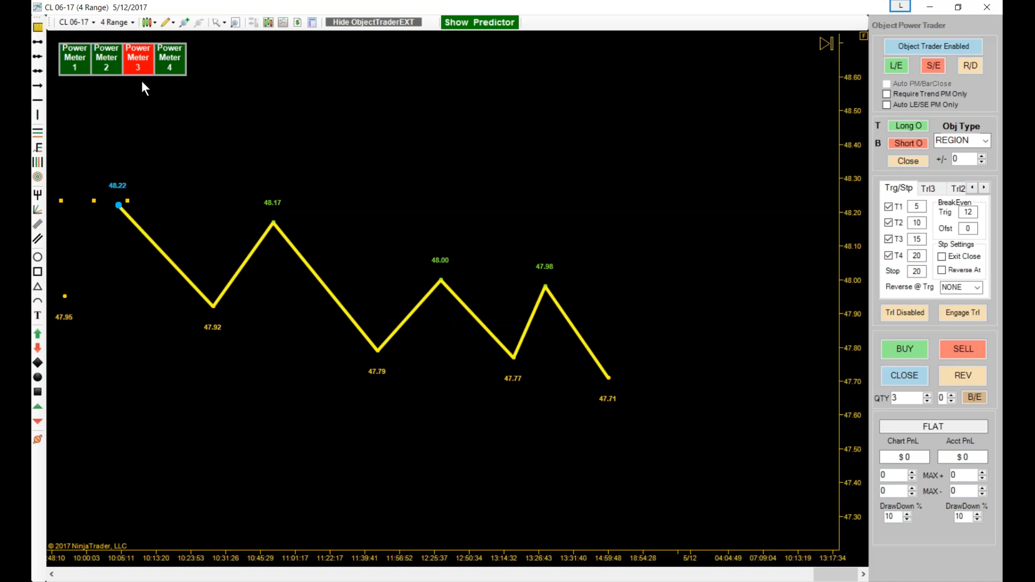
click(608, 377)
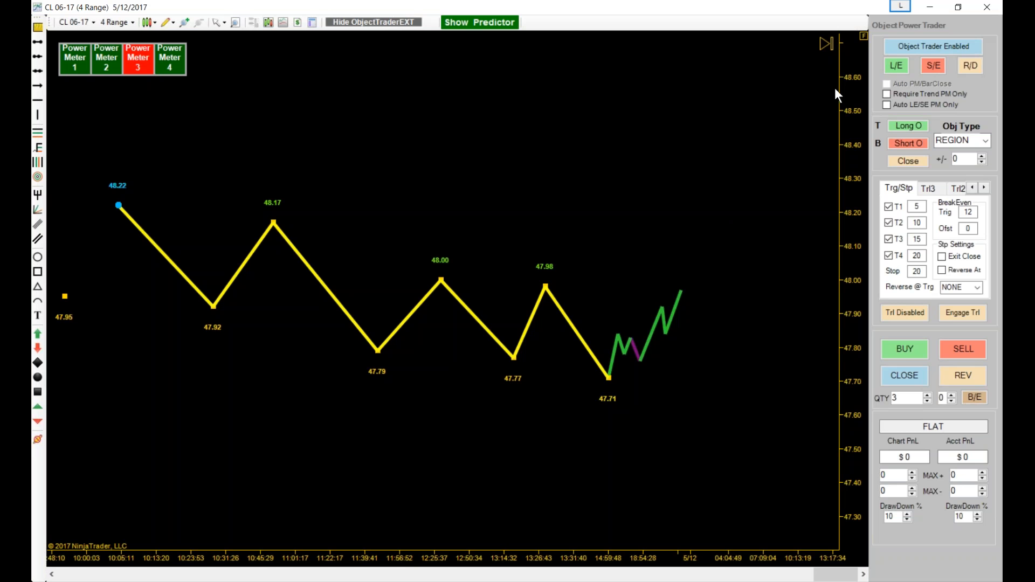
click(862, 36)
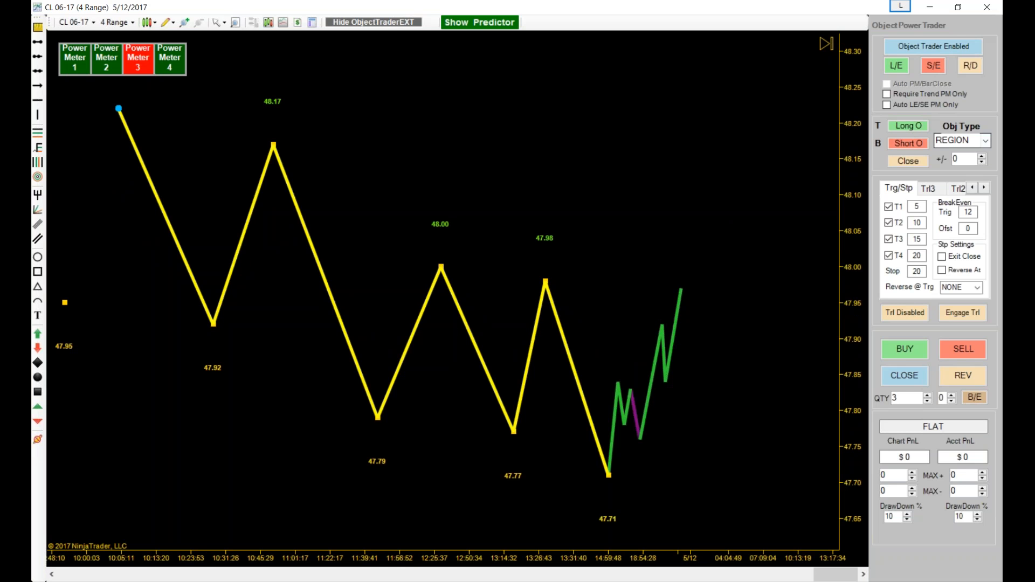
Step: View the object types available for the object trader, leaving REGION selected
click(986, 141)
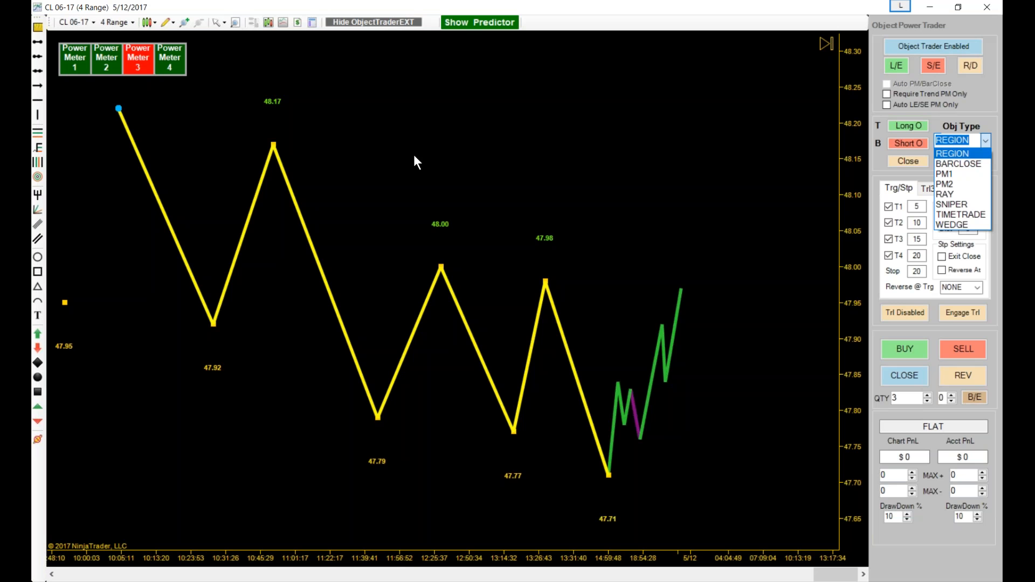
click(420, 169)
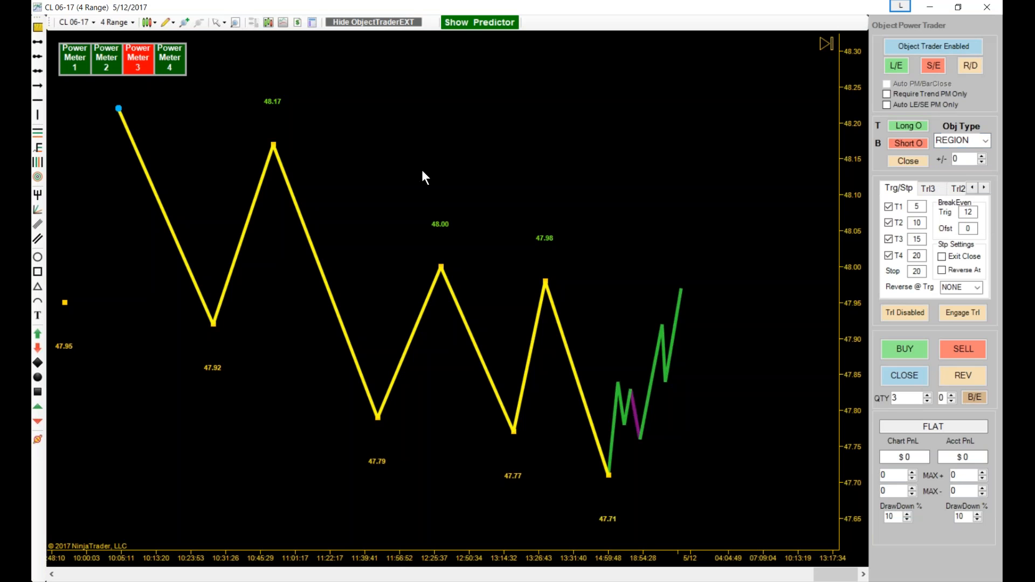
Step: Open the chart's Strategies settings, then move and enlarge the dialog so that more parameters fit
right_click(420, 169)
click(396, 169)
right_click(400, 169)
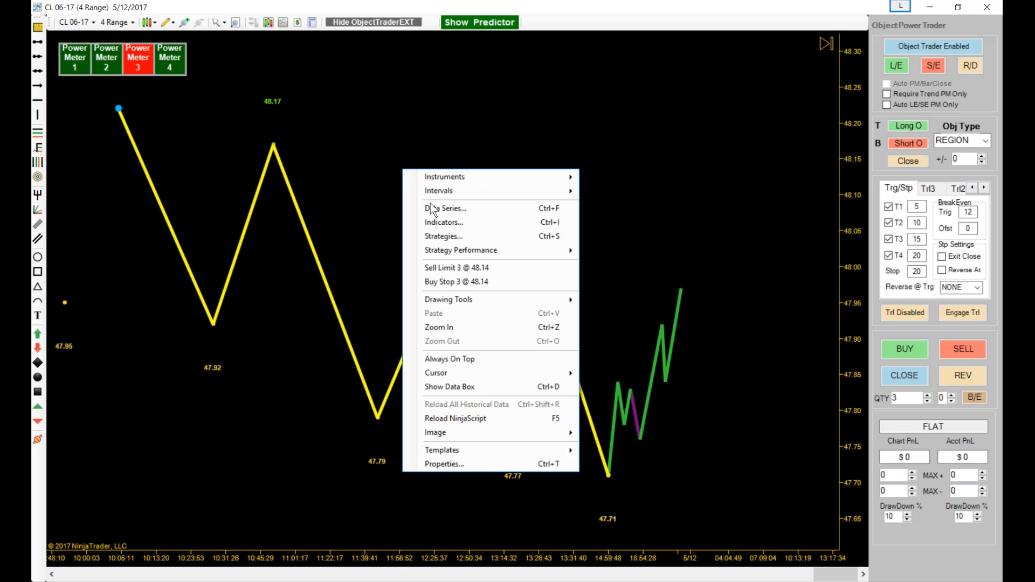
click(429, 232)
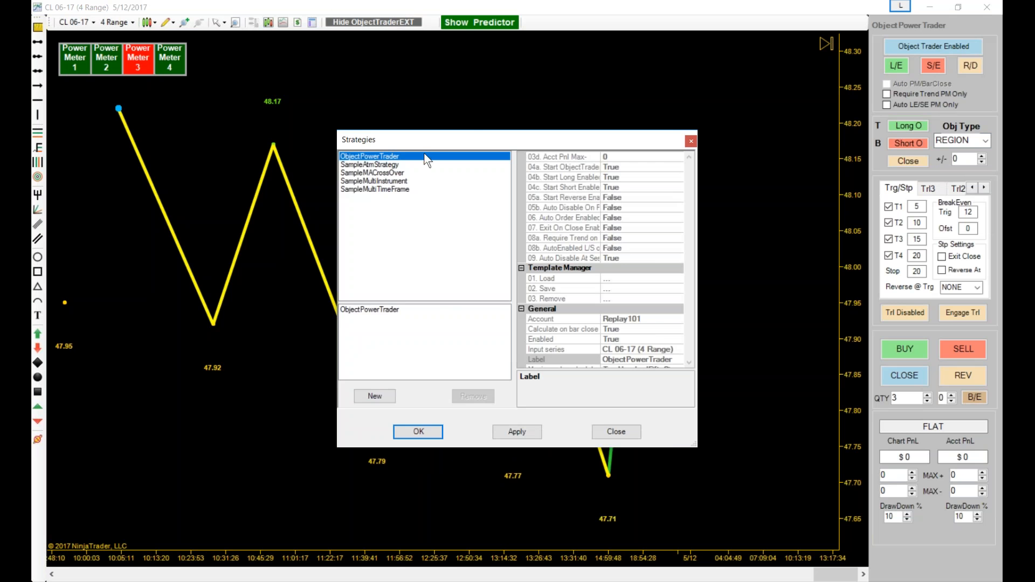
drag(434, 142, 376, 96)
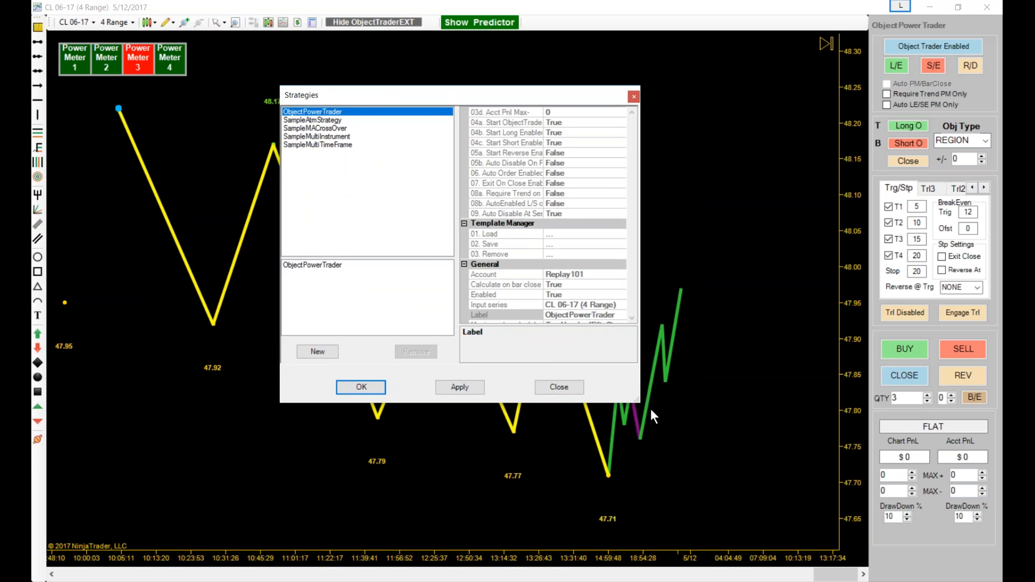
drag(641, 403, 770, 532)
drag(493, 97, 390, 88)
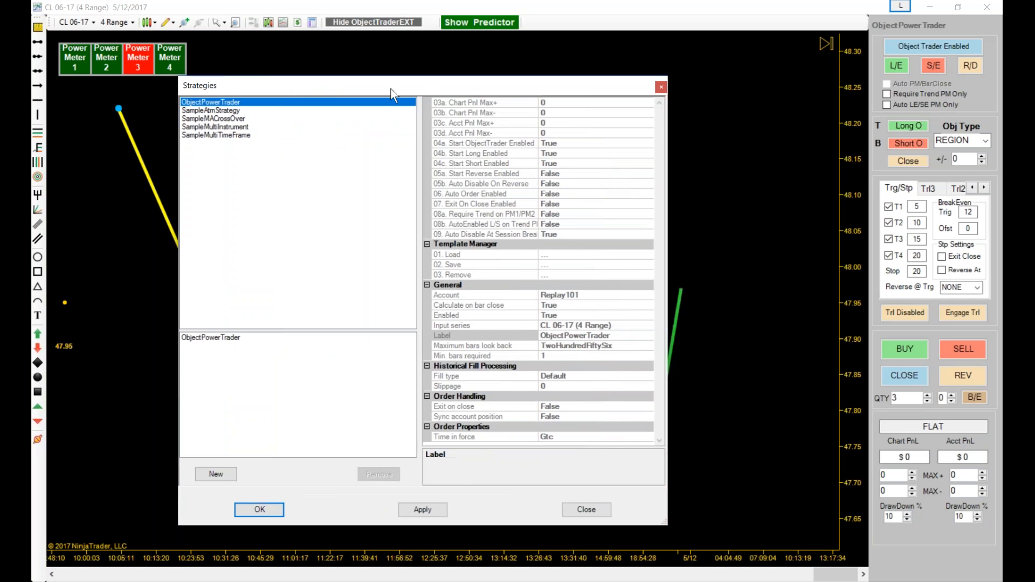
drag(666, 524, 734, 545)
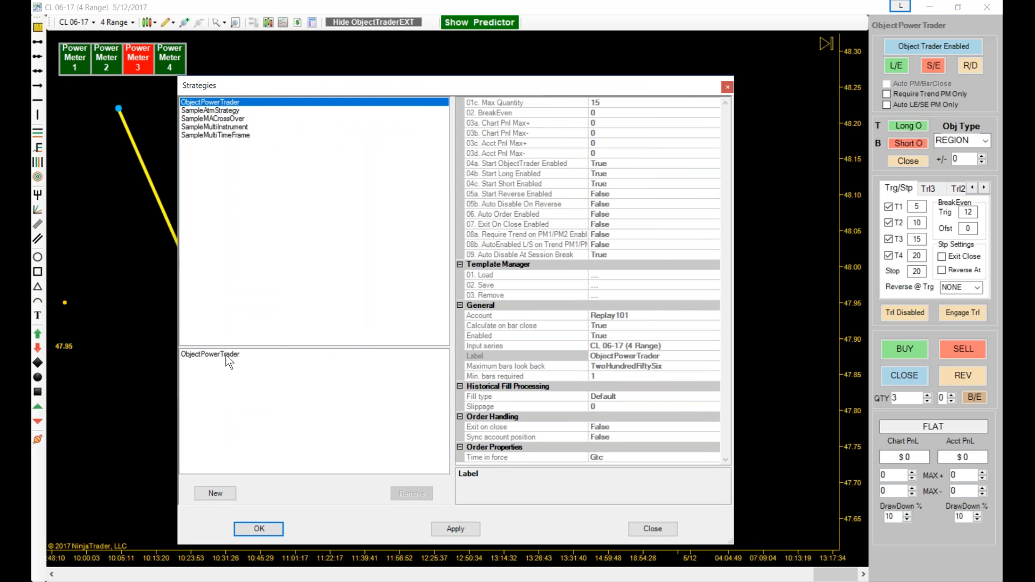
Step: Review the parameters of the applied ObjectPowerTrader strategy and close the dialog
click(226, 356)
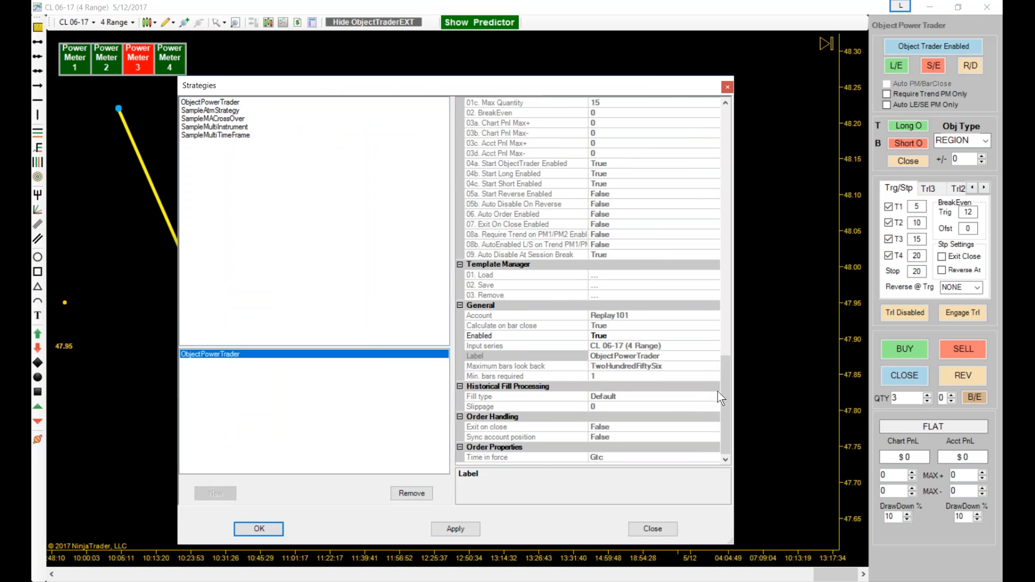
drag(725, 397, 625, 234)
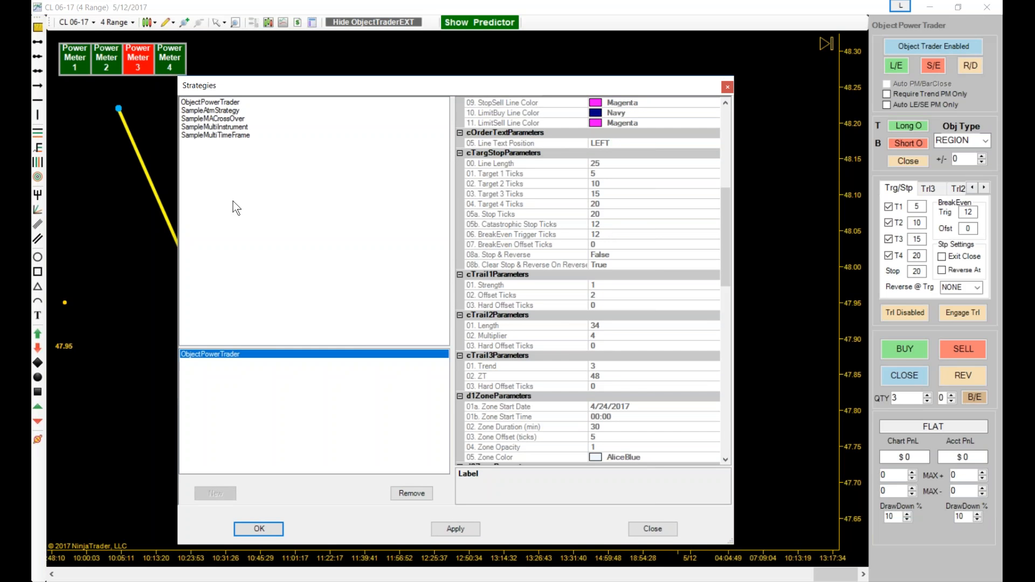
click(650, 528)
Step: Bring up the chart's Strategies dialog again to view the applied strategy, closing it without changes
drag(32, 151, 0, 141)
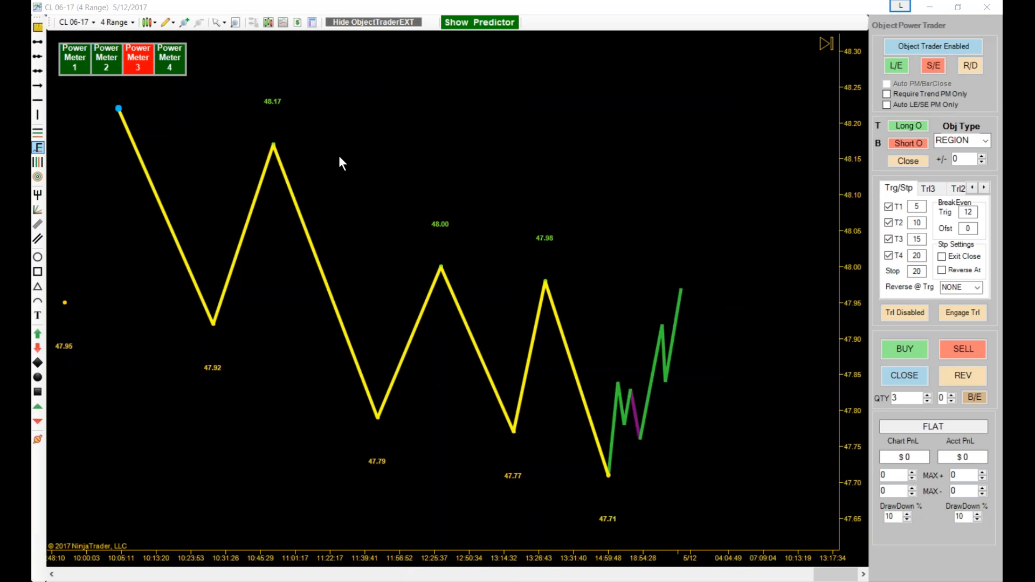
right_click(441, 159)
click(475, 227)
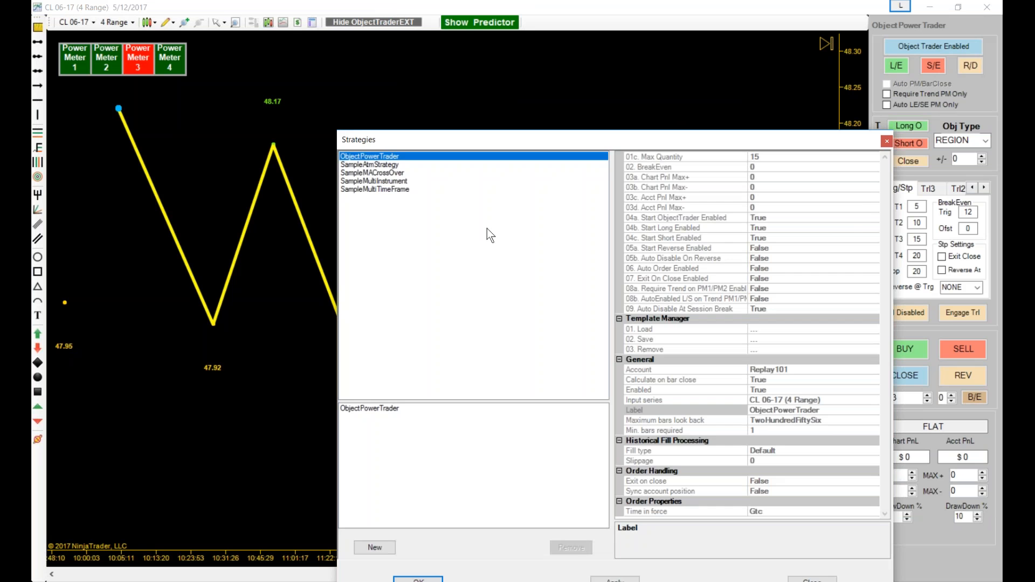
click(792, 575)
right_click(435, 176)
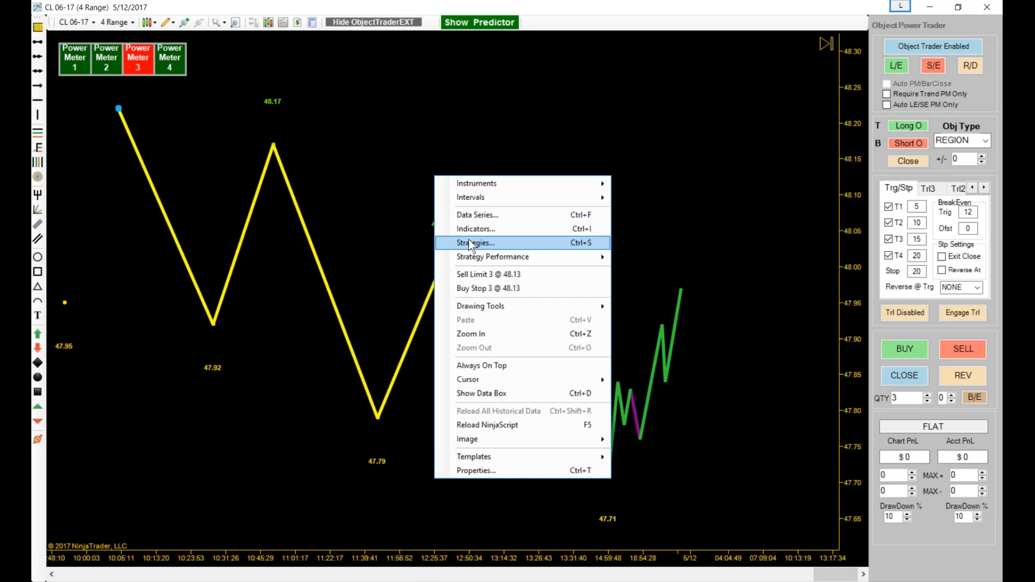
click(468, 239)
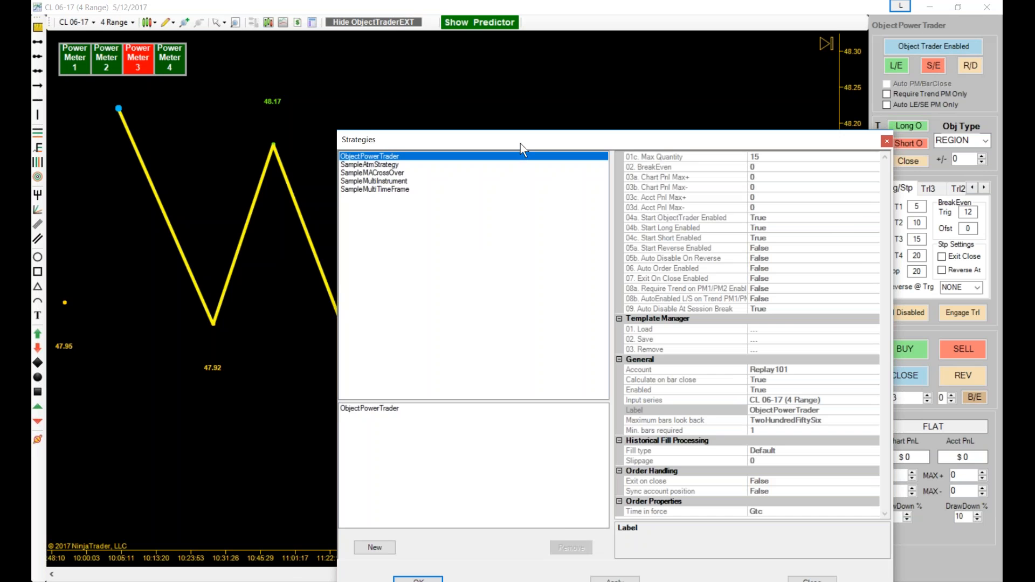
drag(517, 147, 399, 71)
click(674, 507)
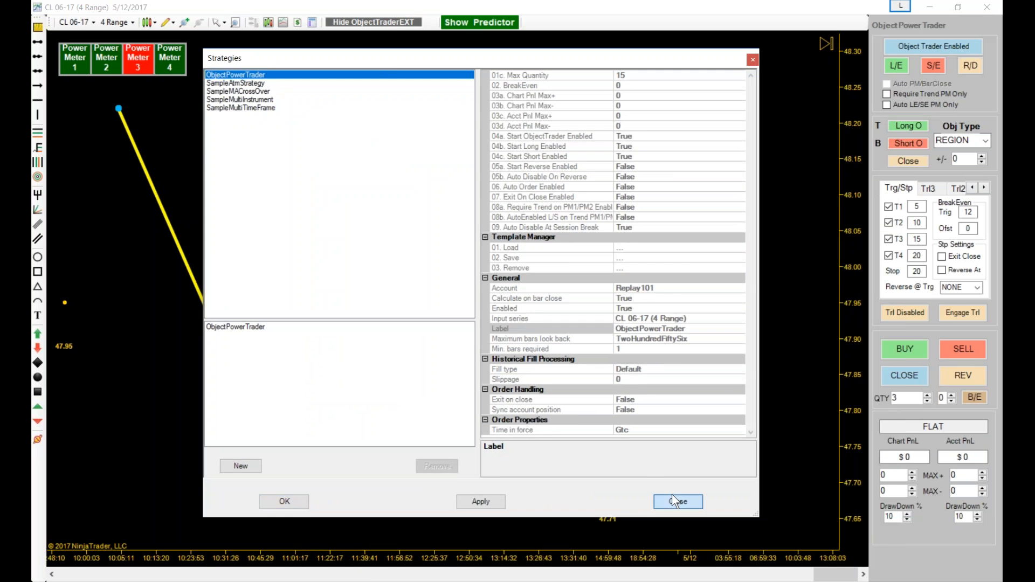
Step: Remove the applied ObjectPowerTrader strategy from the CL 06-17 chart and confirm the change
right_click(451, 170)
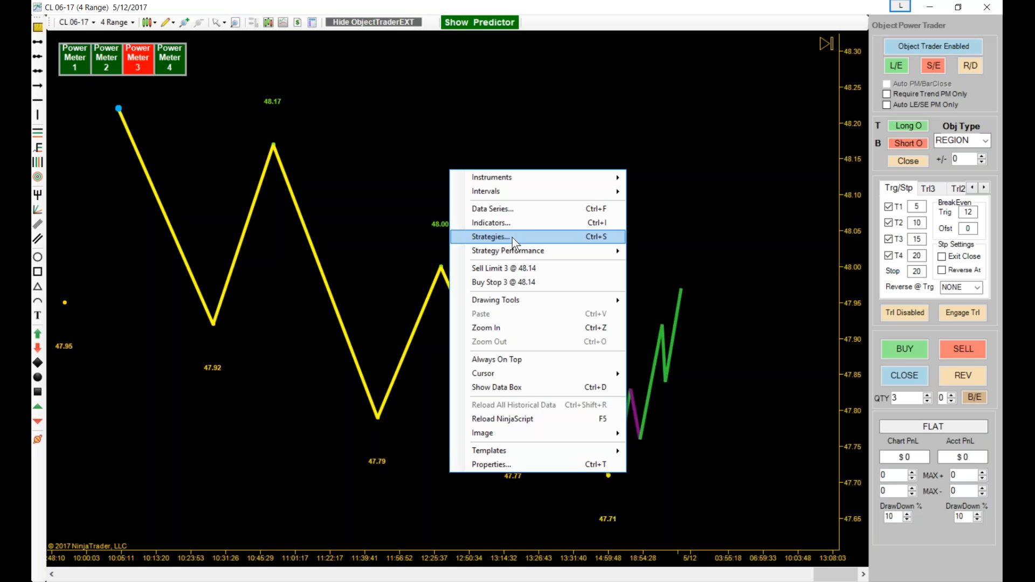
click(442, 160)
right_click(446, 156)
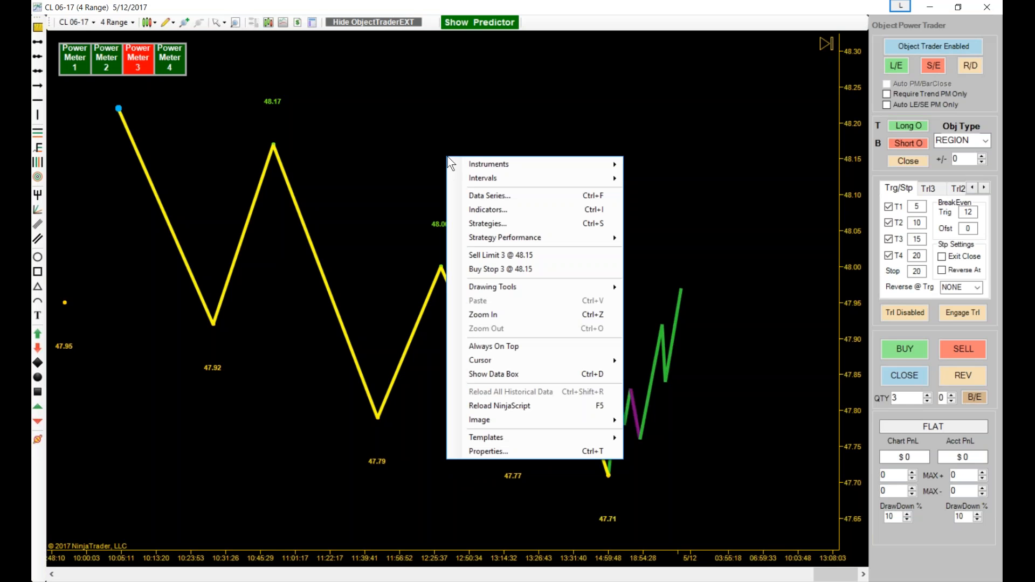
click(500, 232)
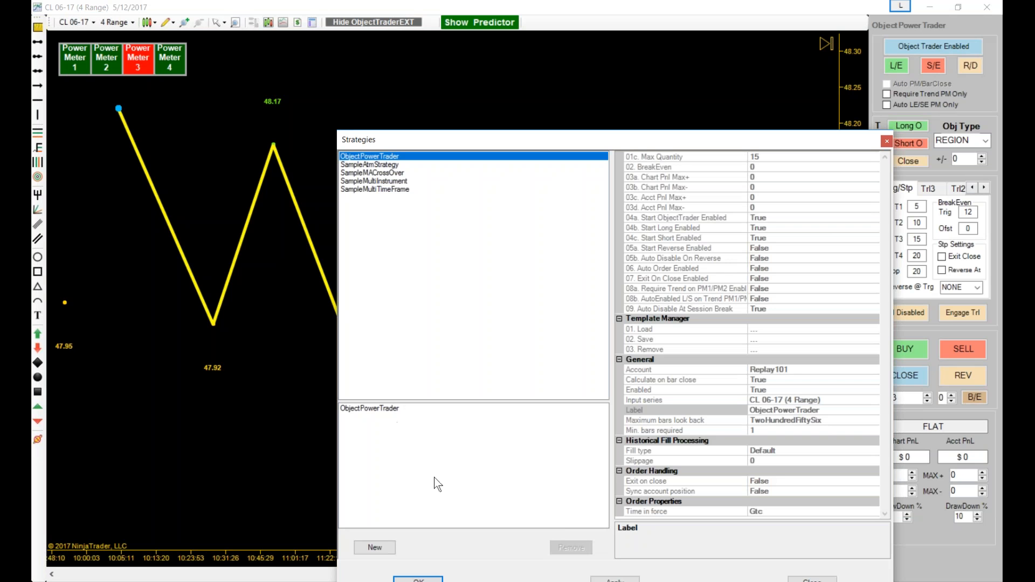
click(389, 409)
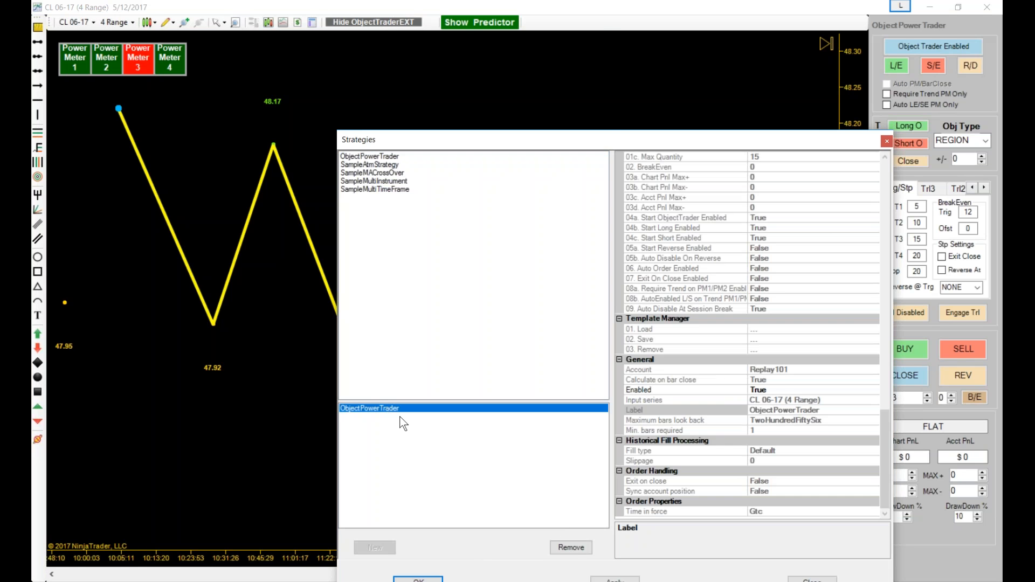
click(571, 548)
click(419, 579)
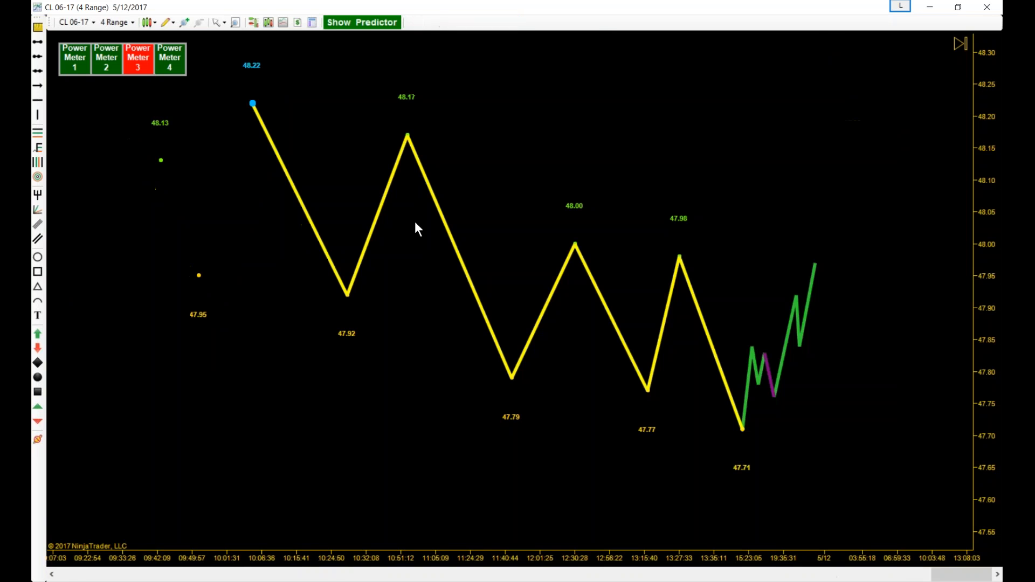
Step: Turn on the chart trader for the chart and collapse its order entry panel
click(253, 23)
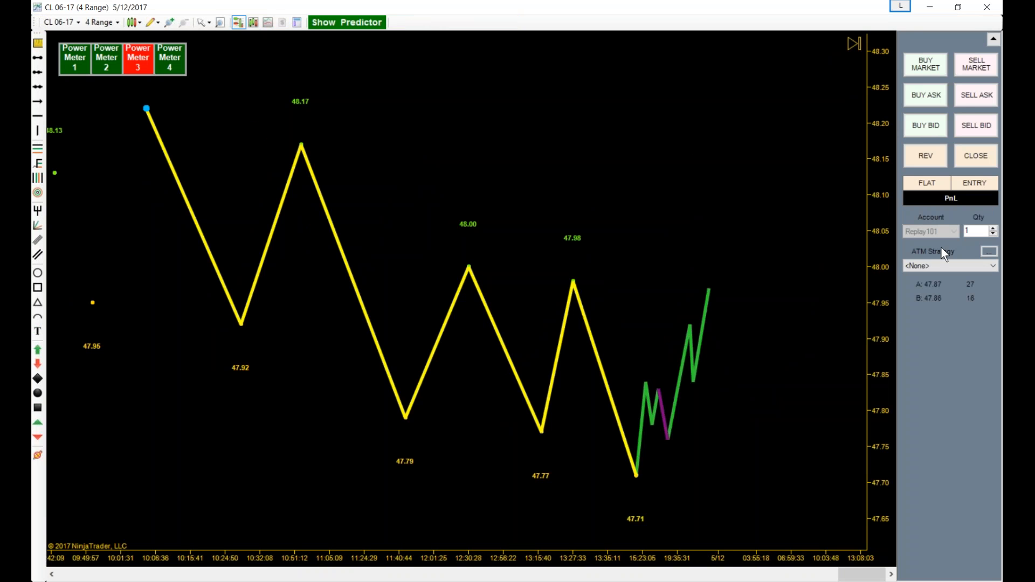
click(993, 40)
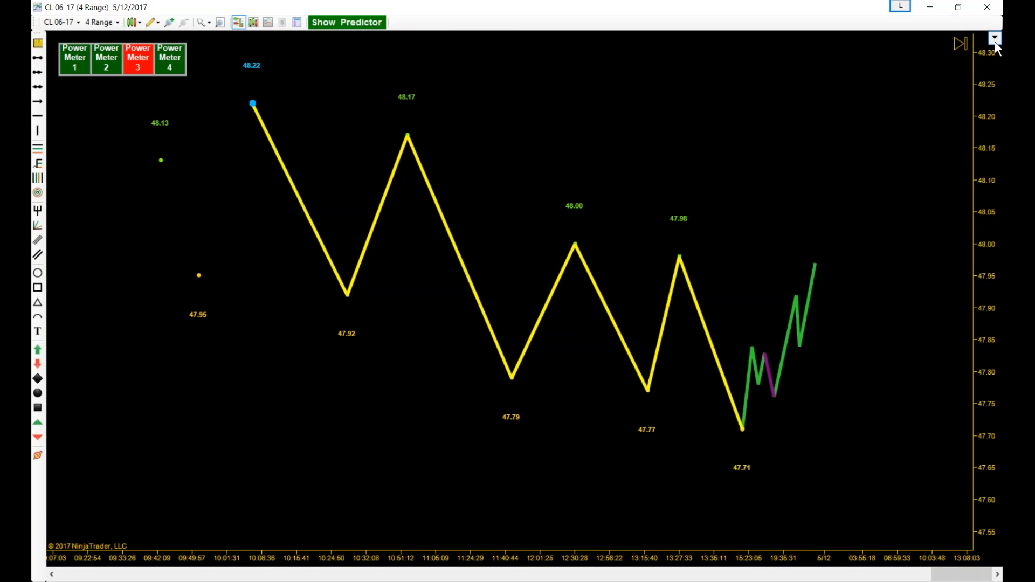
Step: Try setting Show chart trader to False in the chart properties, closing them without applying
right_click(486, 114)
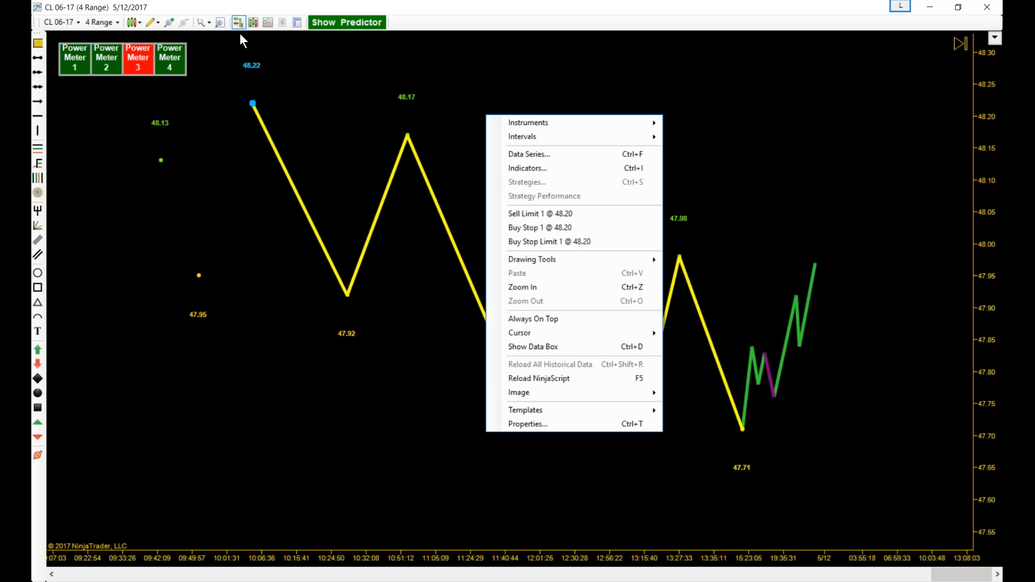
click(537, 425)
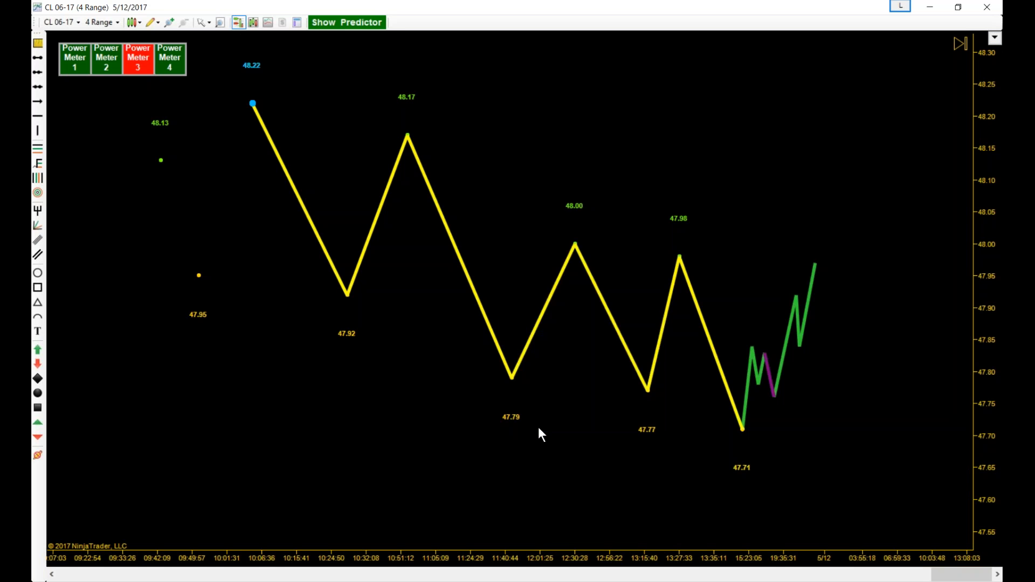
drag(706, 303, 705, 338)
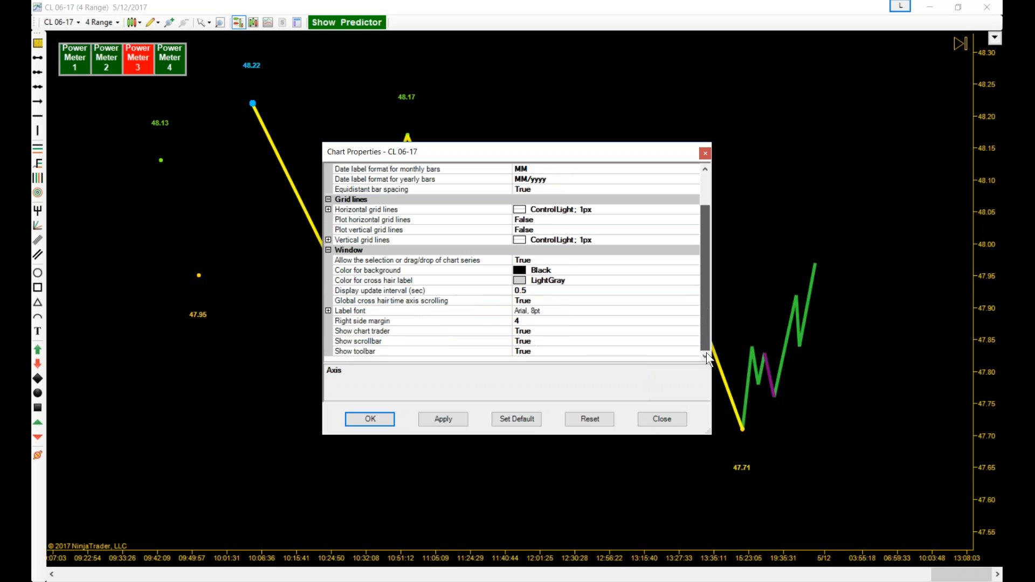
double_click(543, 331)
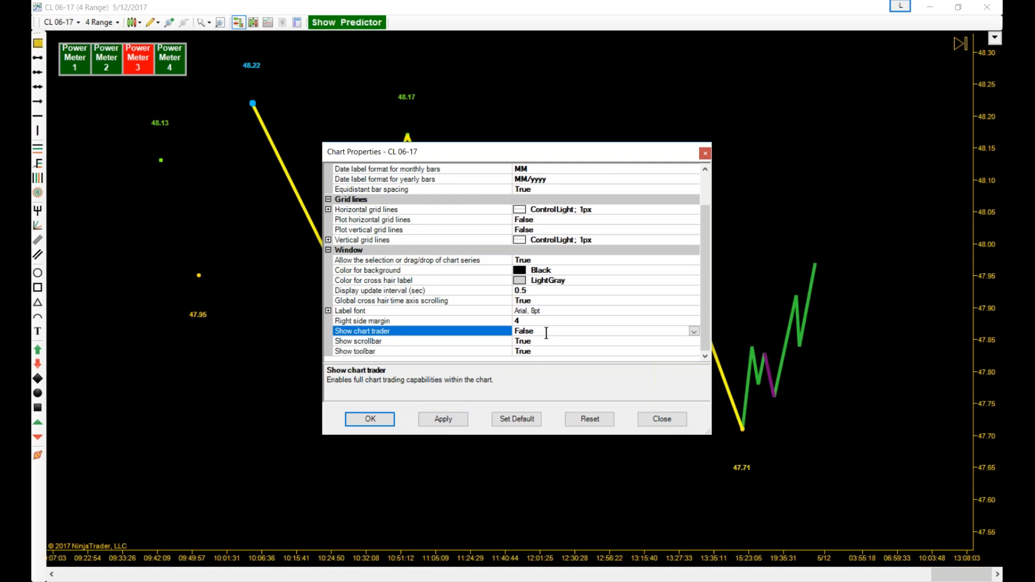
click(664, 419)
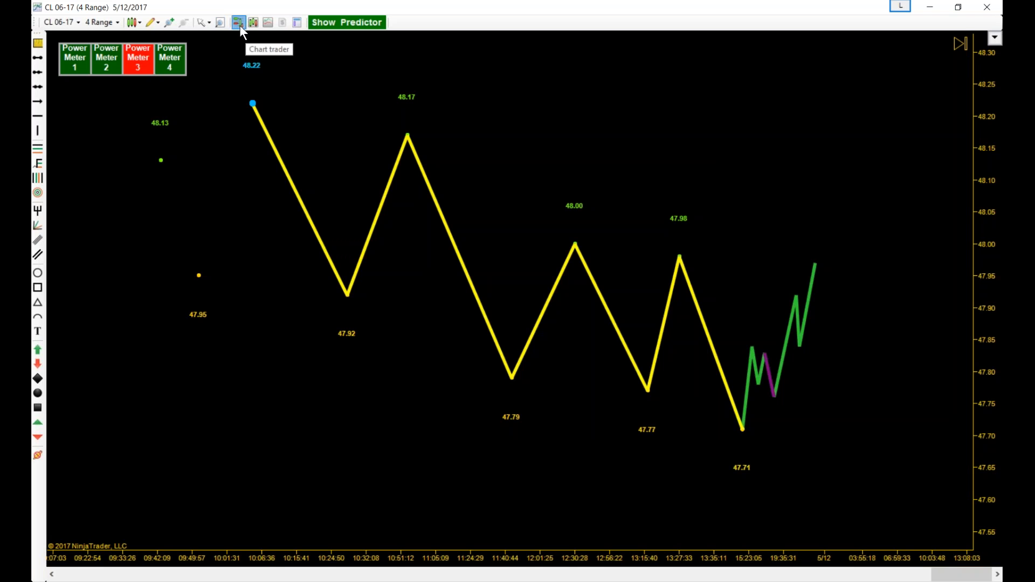
Step: Expand the chart trader panel, compress the price scale, and set the ATM strategy to <Custom>
click(994, 38)
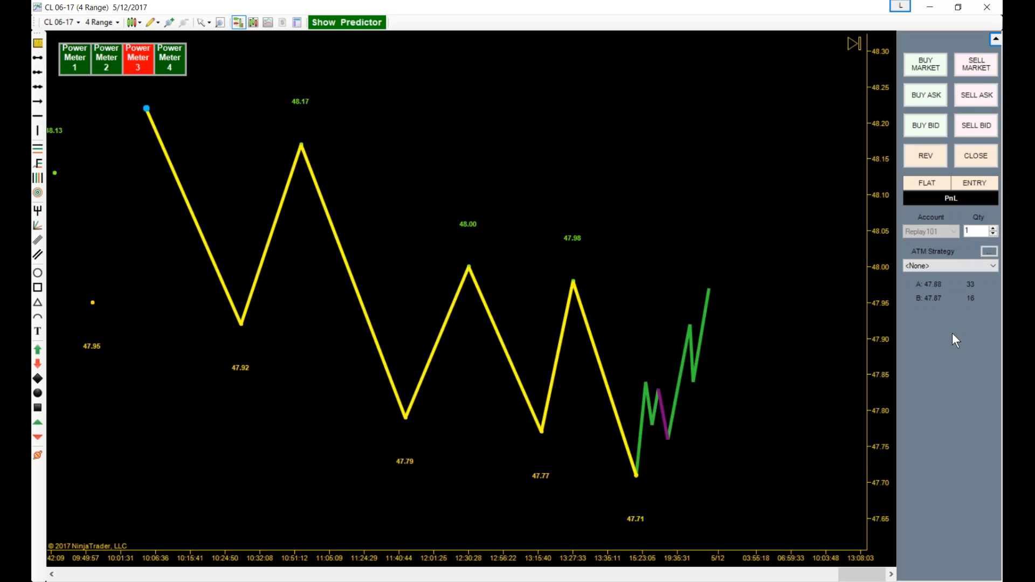
drag(875, 182, 860, 294)
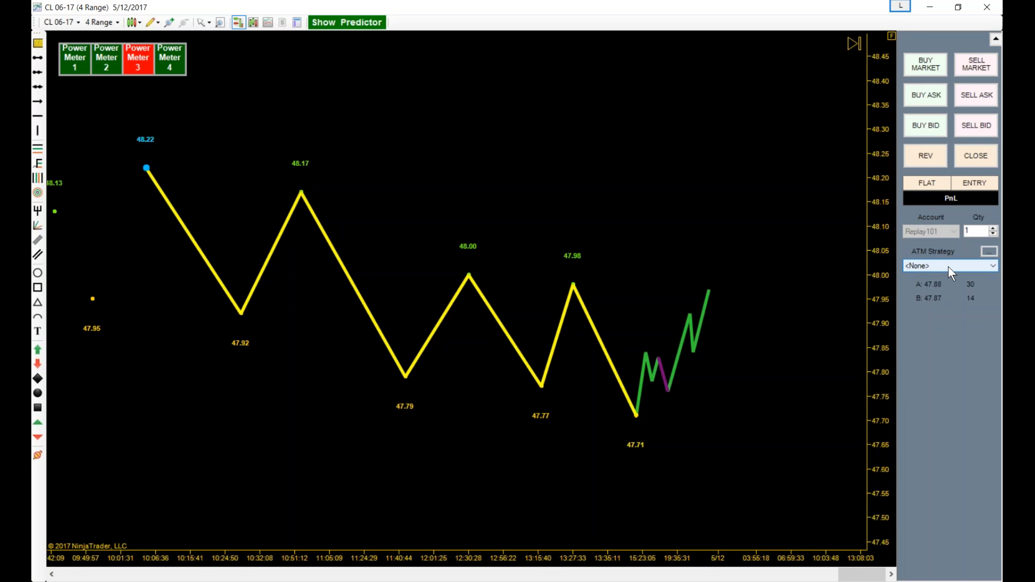
click(948, 266)
click(943, 276)
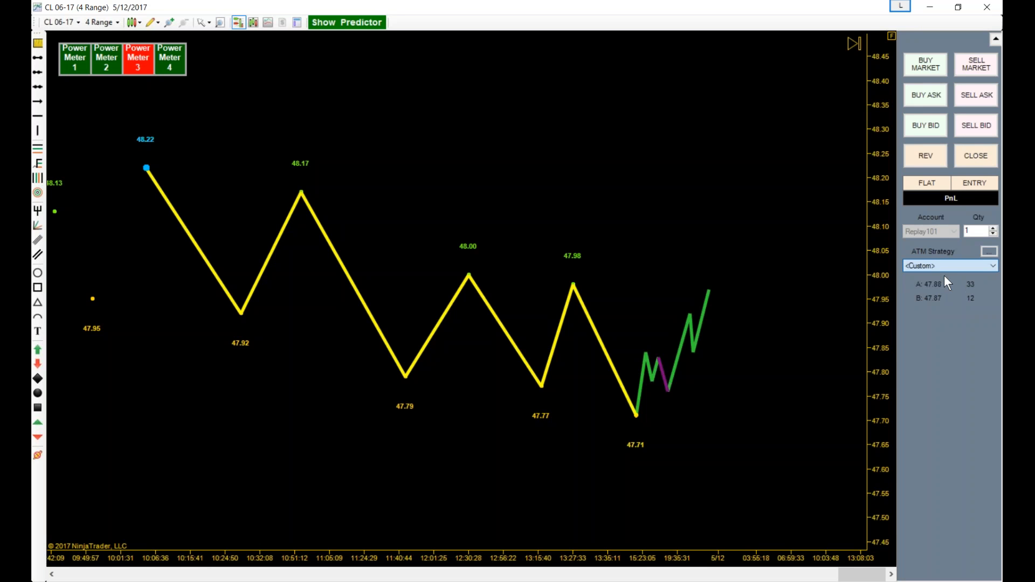
Step: Review the parameters of the custom ATM strategy and cancel without changing them
click(987, 252)
drag(542, 209, 525, 151)
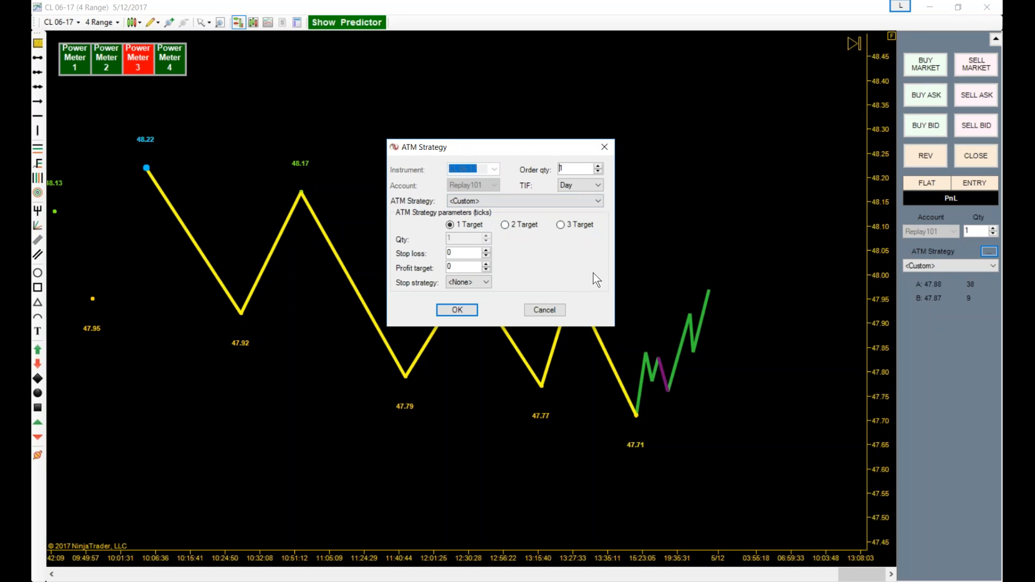
click(546, 311)
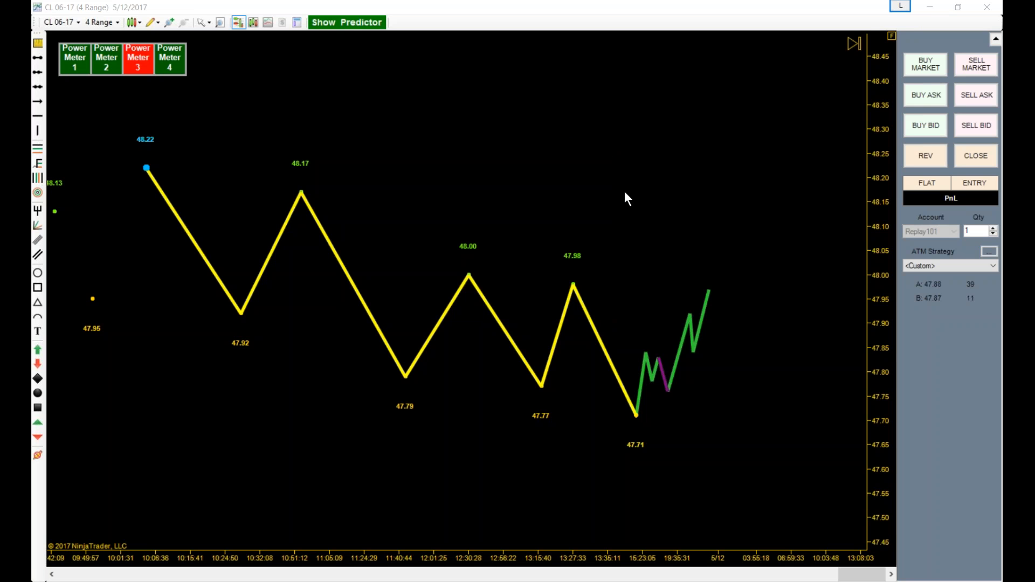
Step: Turn off the chart trader for the chart
click(238, 23)
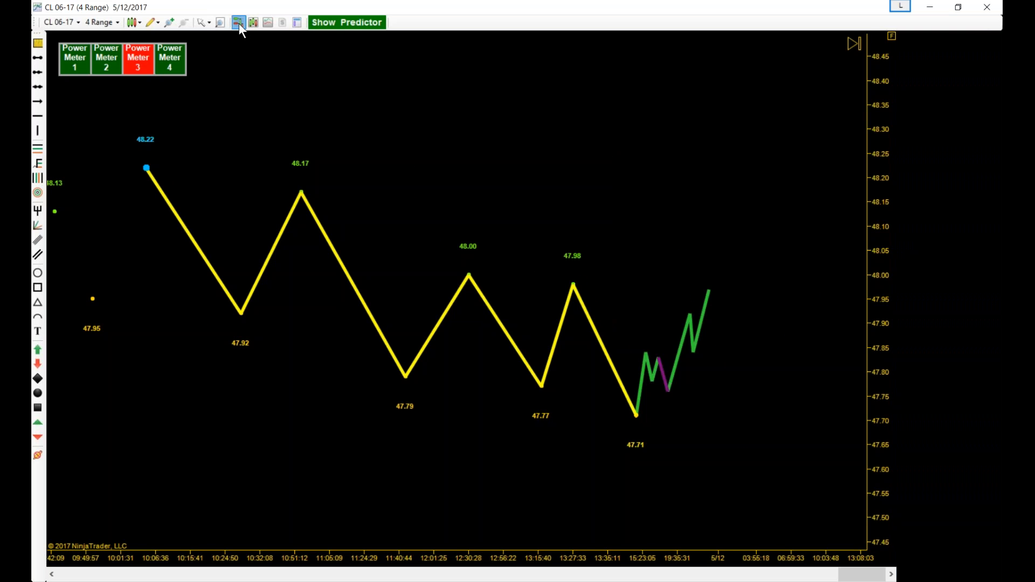
Step: Bring up the Control Center and review the Edit NinjaScript and New NinjaScript options, moving the window away again
right_click(463, 134)
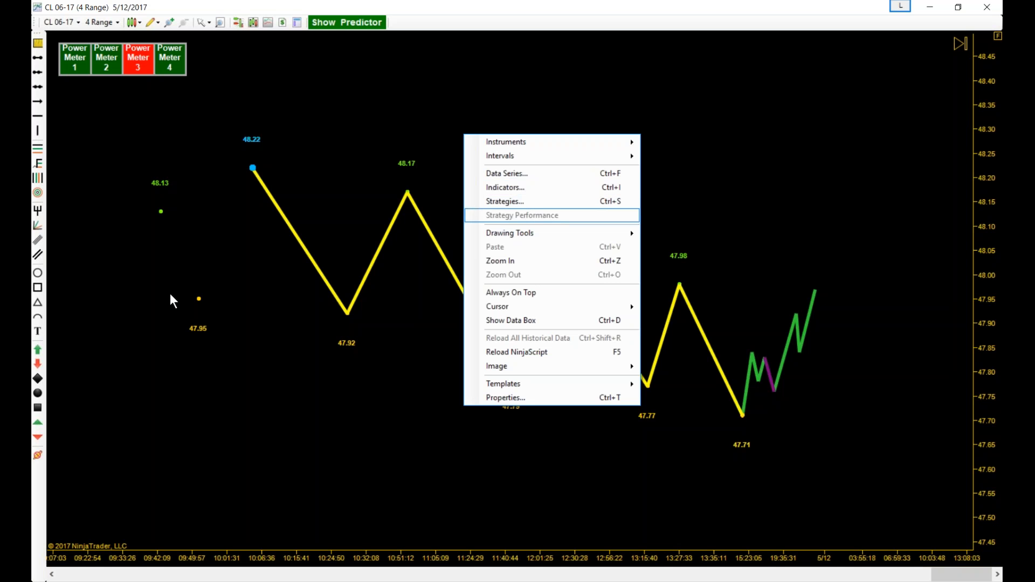
drag(32, 335, 455, 116)
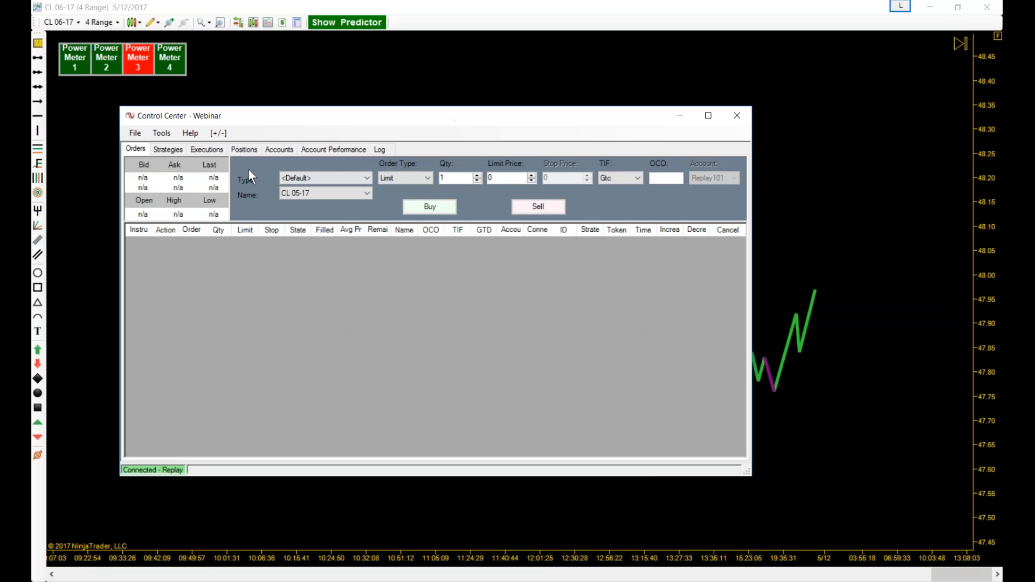
click(162, 136)
mouse_move(241, 222)
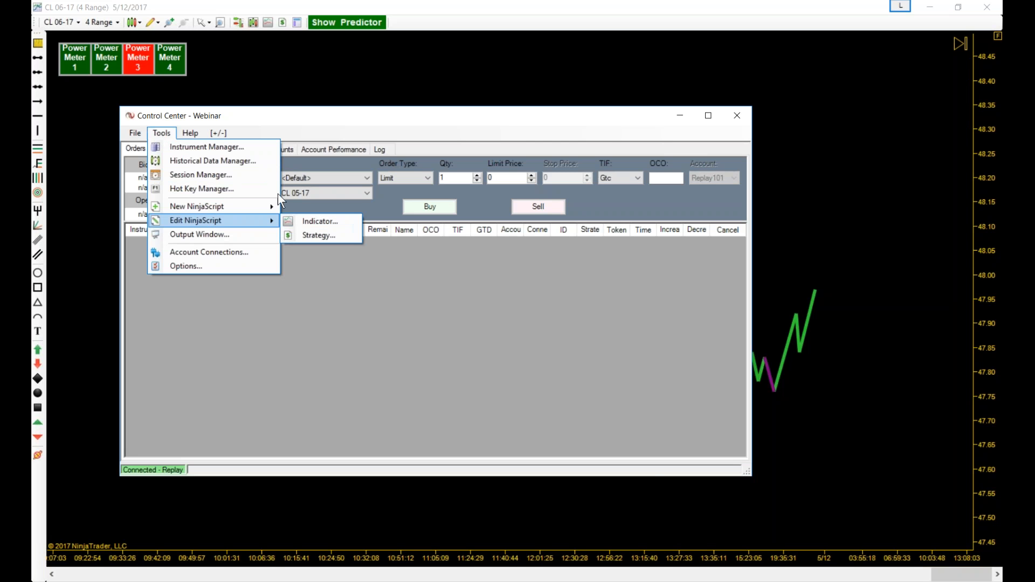
mouse_move(263, 203)
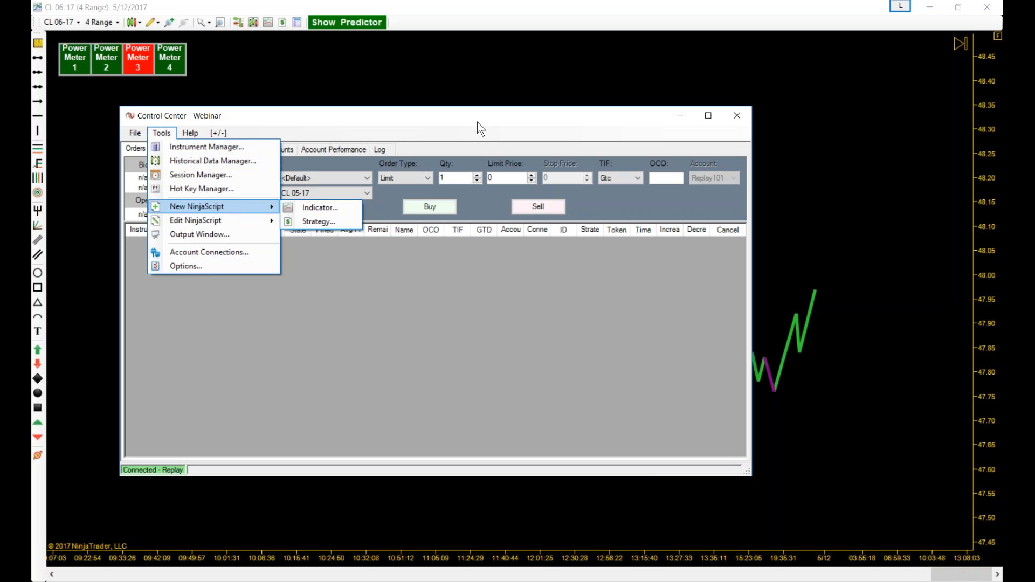
drag(501, 128, 0, 178)
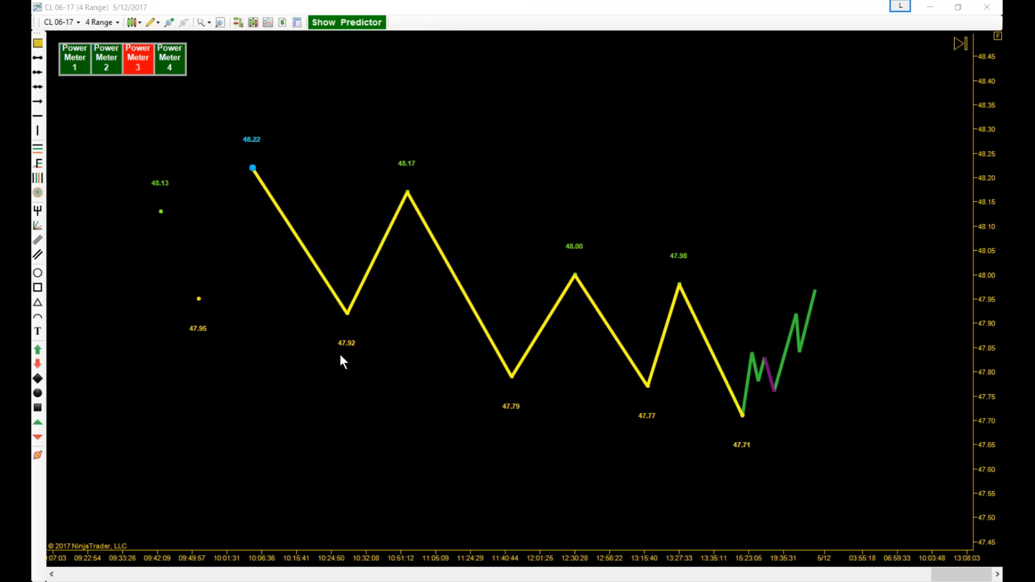
Step: Add the ObjectPowerTrader strategy in the chart's Strategies dialog and show its parameters from the first group
right_click(436, 156)
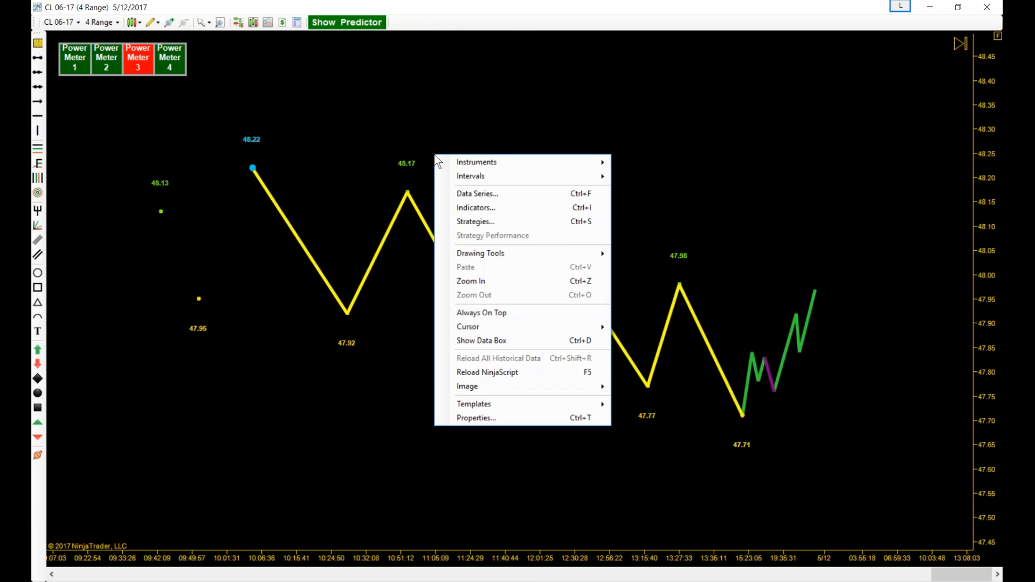
click(483, 222)
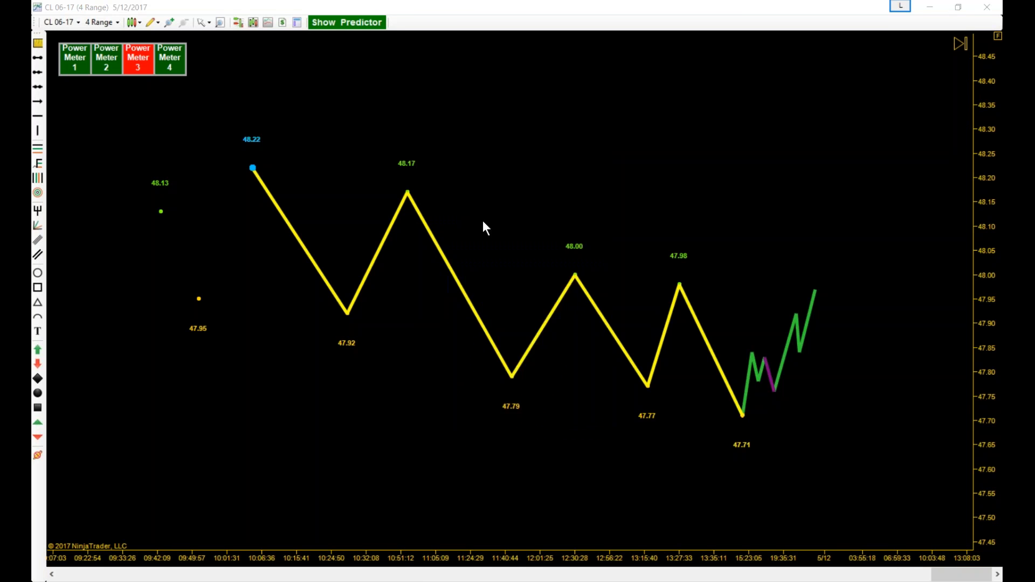
drag(467, 145, 366, 86)
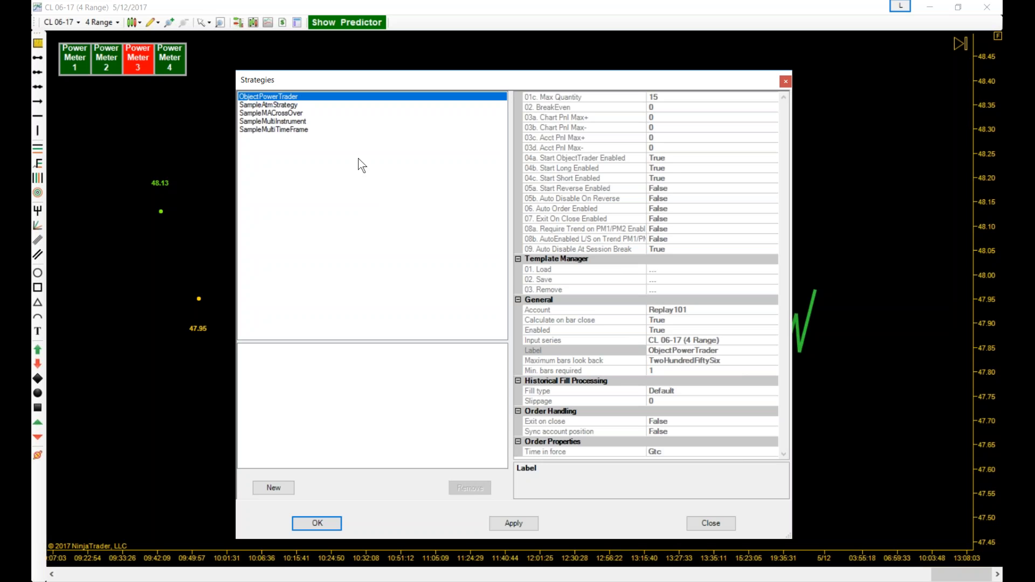
double_click(303, 98)
drag(429, 79, 351, 75)
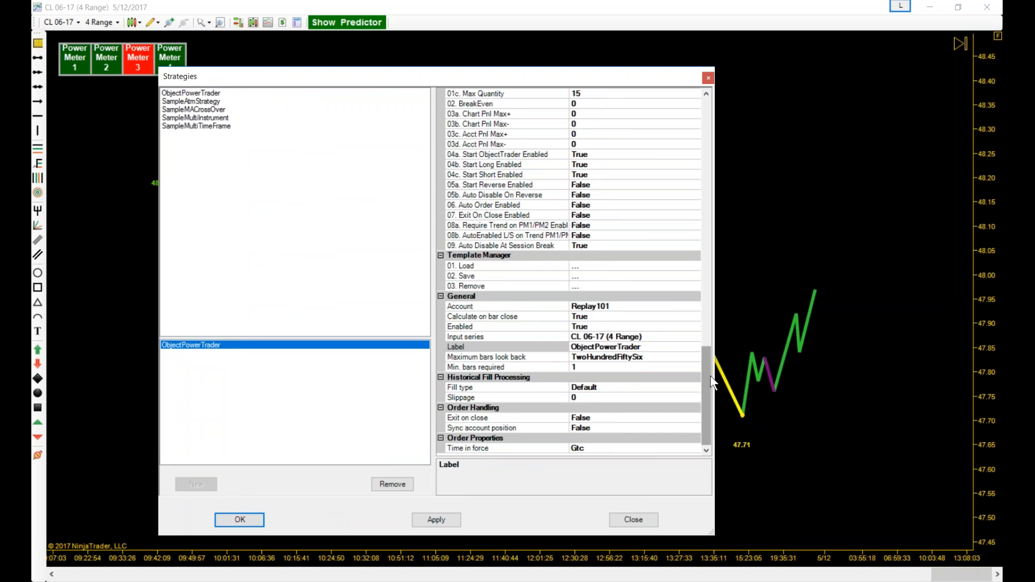
drag(709, 375, 721, 120)
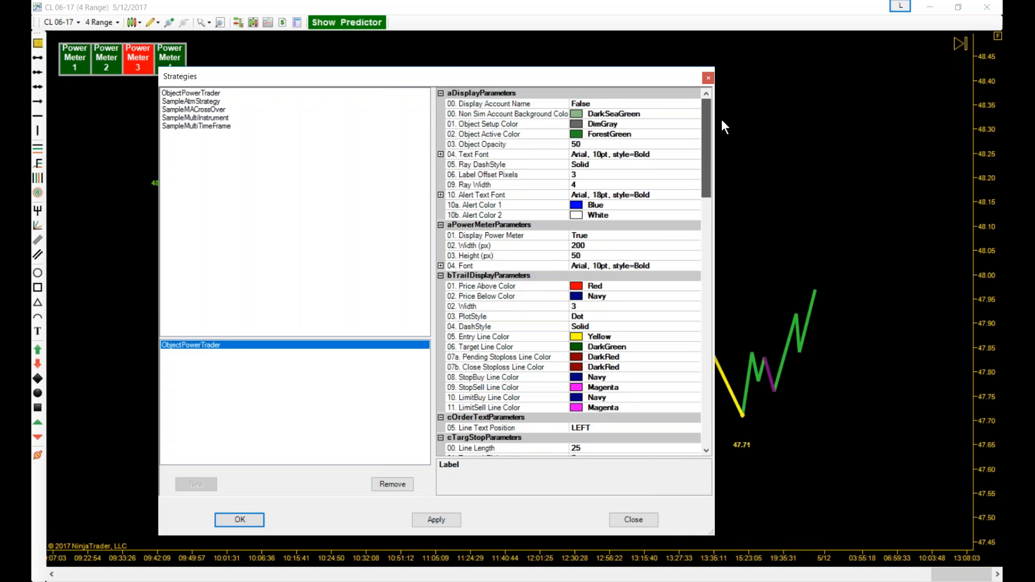
Step: Enlarge the Strategies dialog, set Display Account Name to True, and show the option for saving ObjectPowerTrader defaults
drag(484, 79, 448, 55)
drag(679, 514, 733, 551)
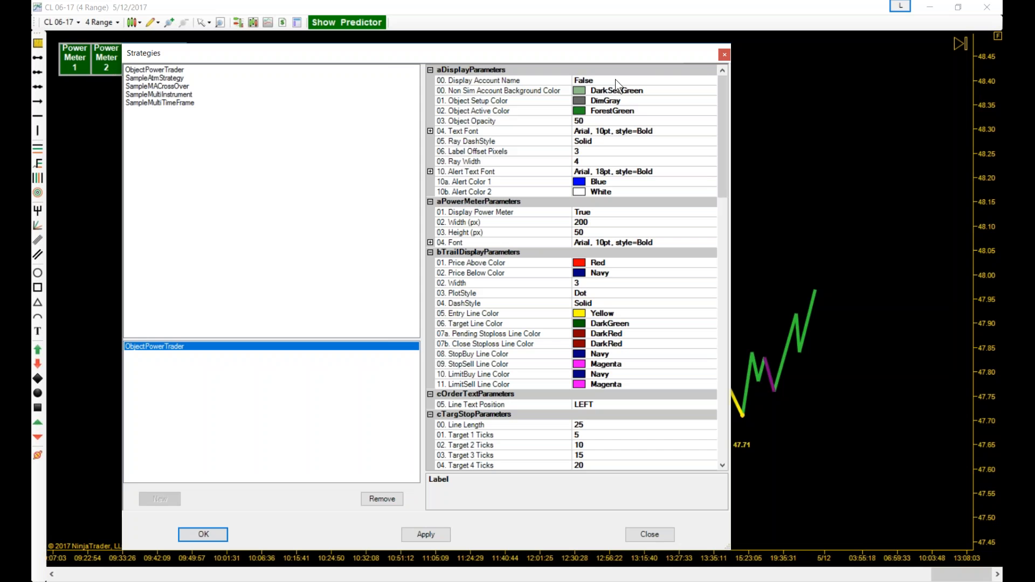
double_click(616, 79)
right_click(651, 84)
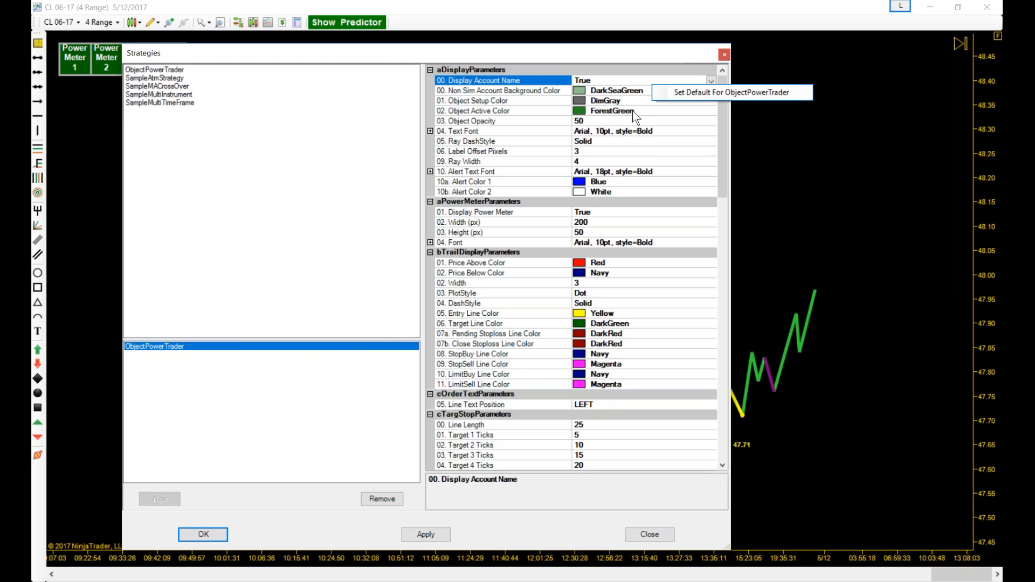
Step: Review the display, power meter, trail display and target/stop parameters of the ObjectPowerTrader strategy
click(527, 123)
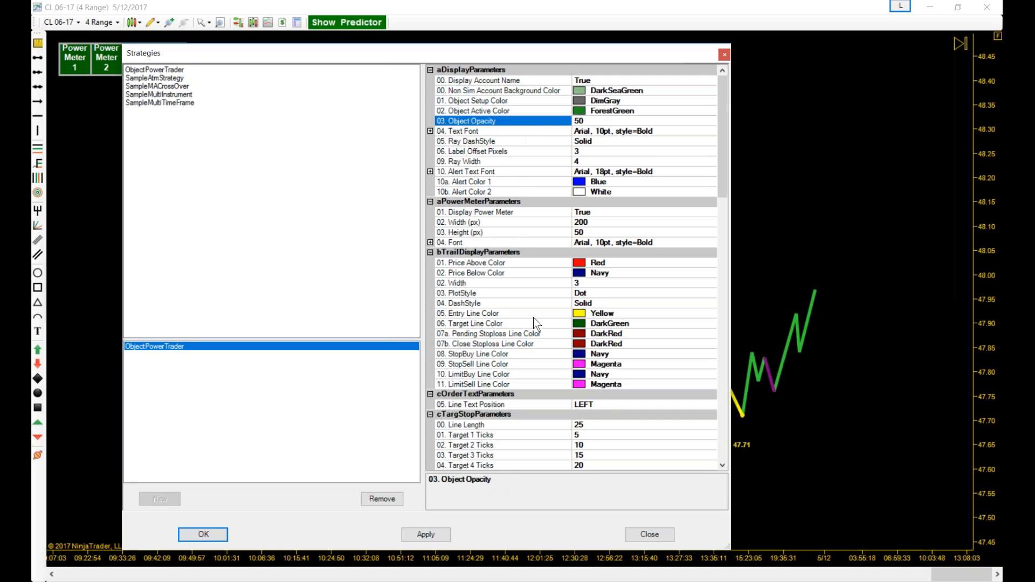
click(500, 151)
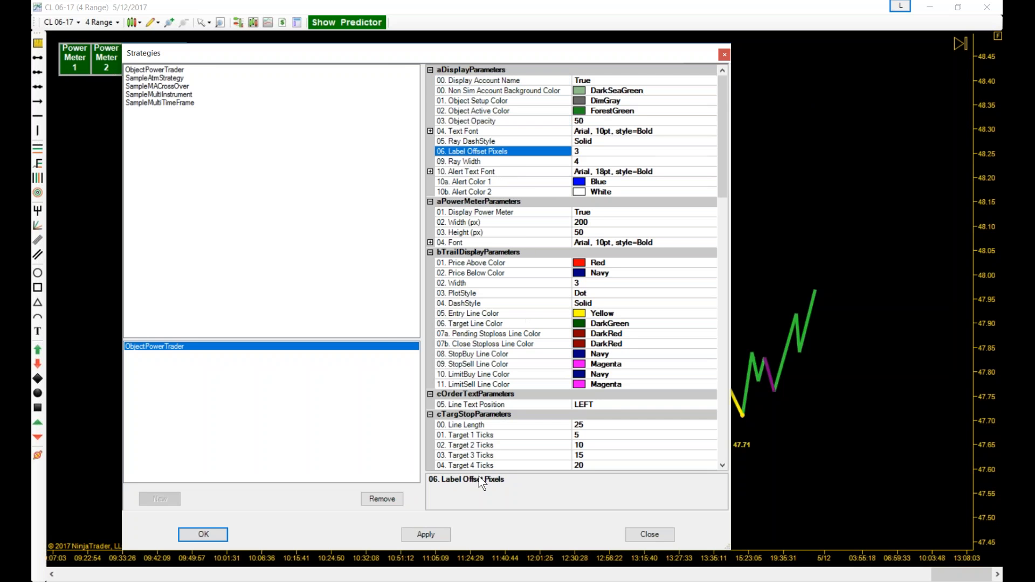
click(488, 183)
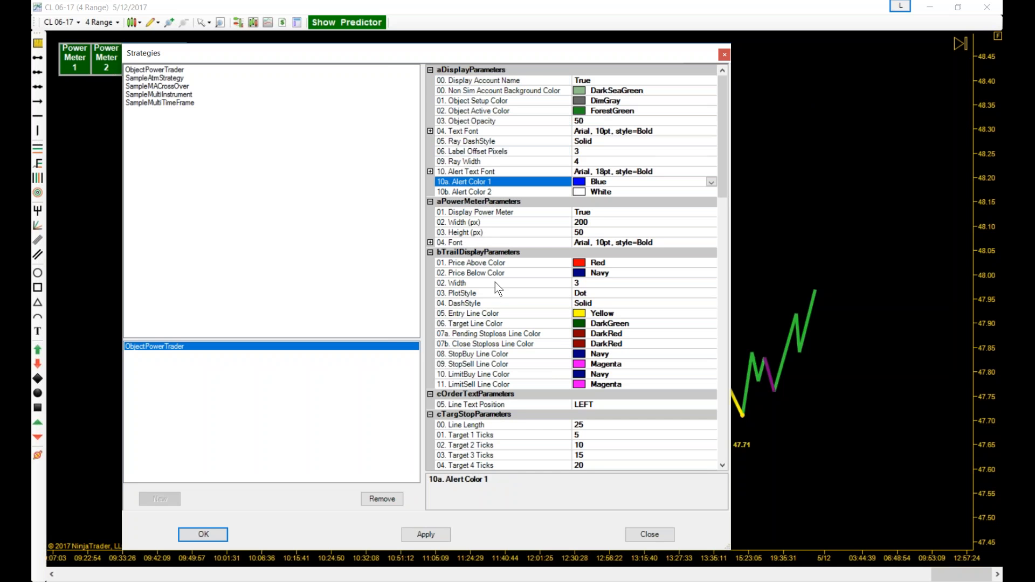
click(486, 303)
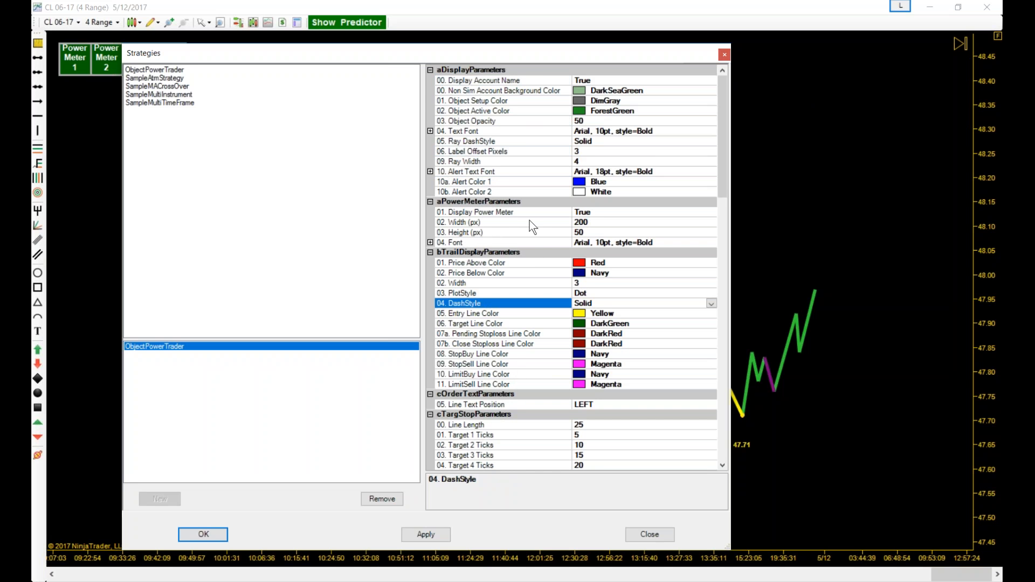
drag(511, 54, 500, 53)
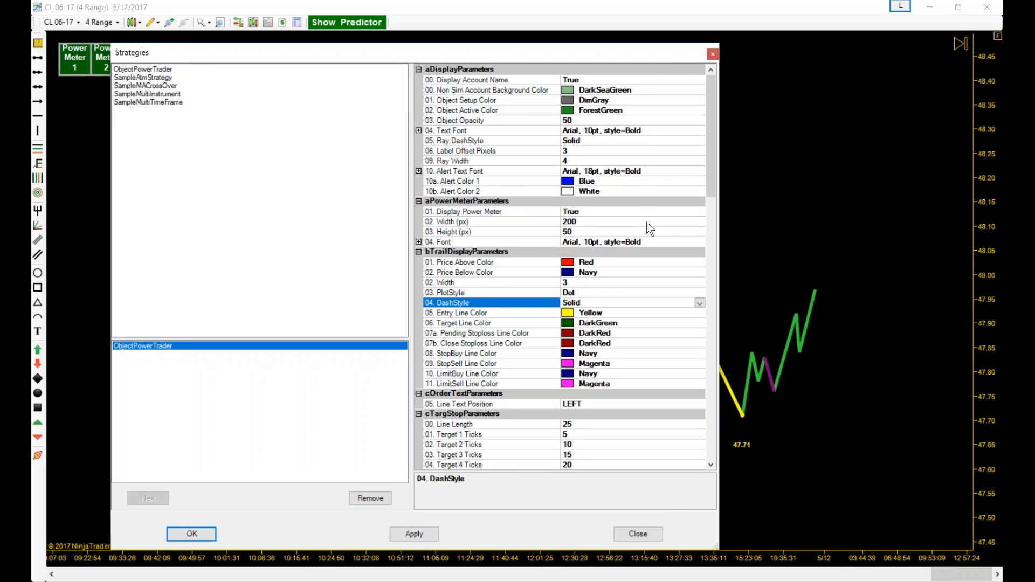
scroll(654, 236, down, 2)
scroll(652, 246, down, 3)
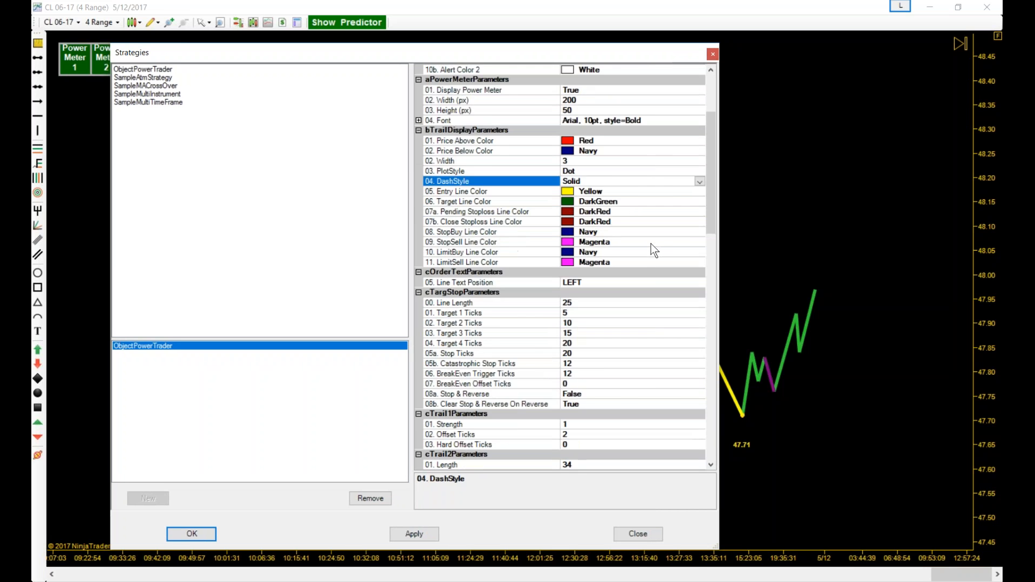
scroll(641, 261, down, 1)
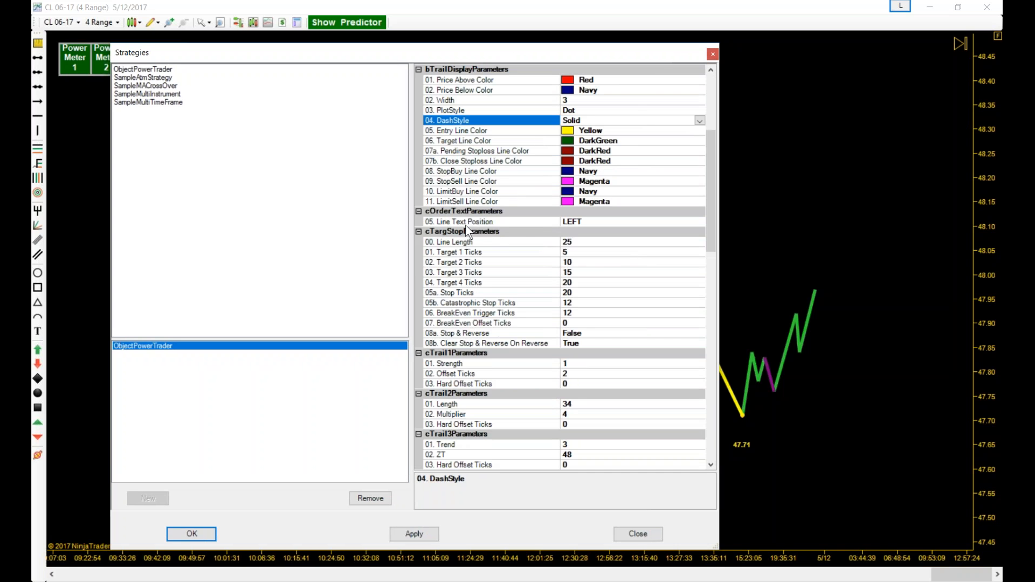
Step: Check the choices for Line Text Position in the order text parameters and keep LEFT
click(586, 221)
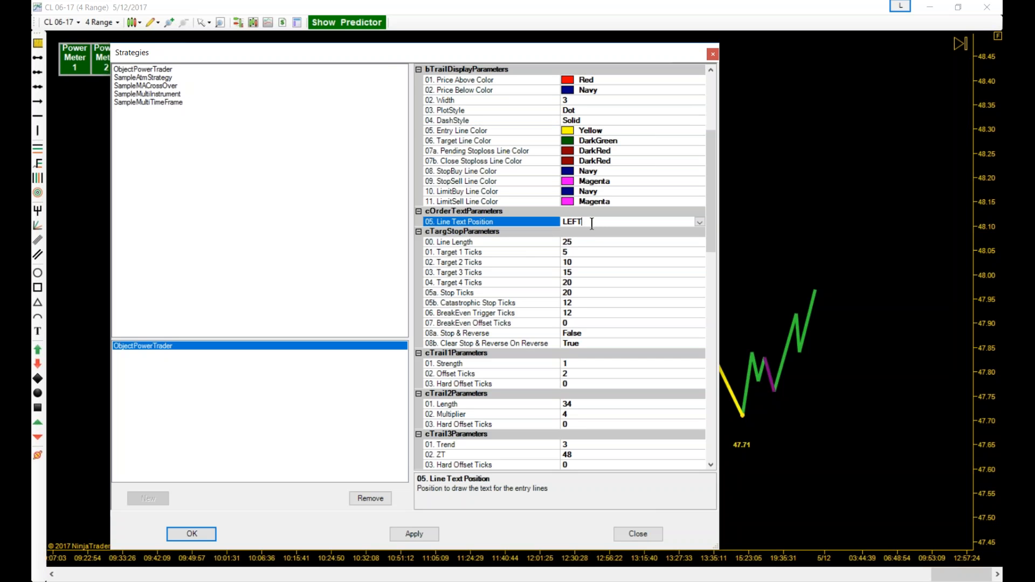
click(700, 222)
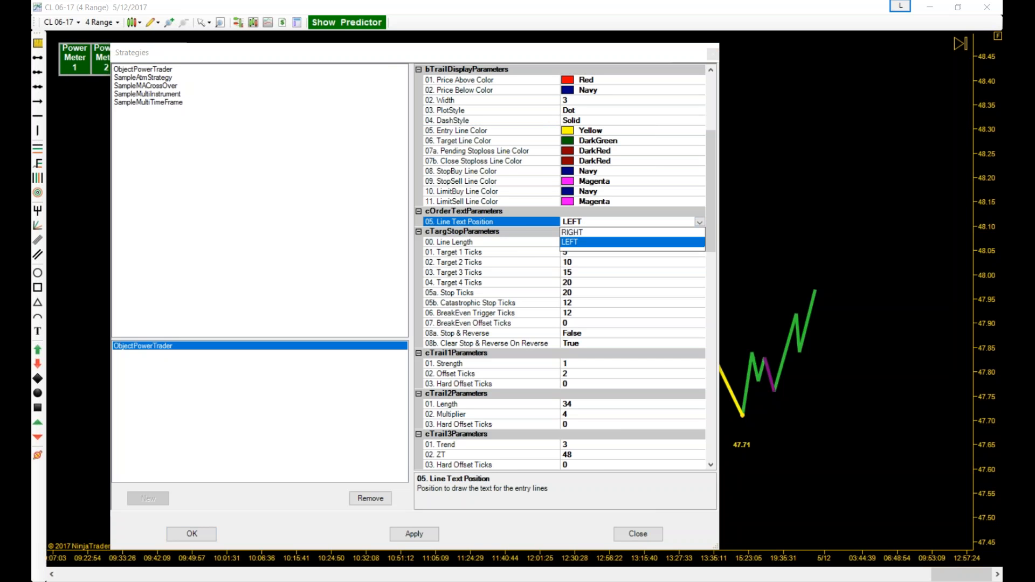
click(588, 242)
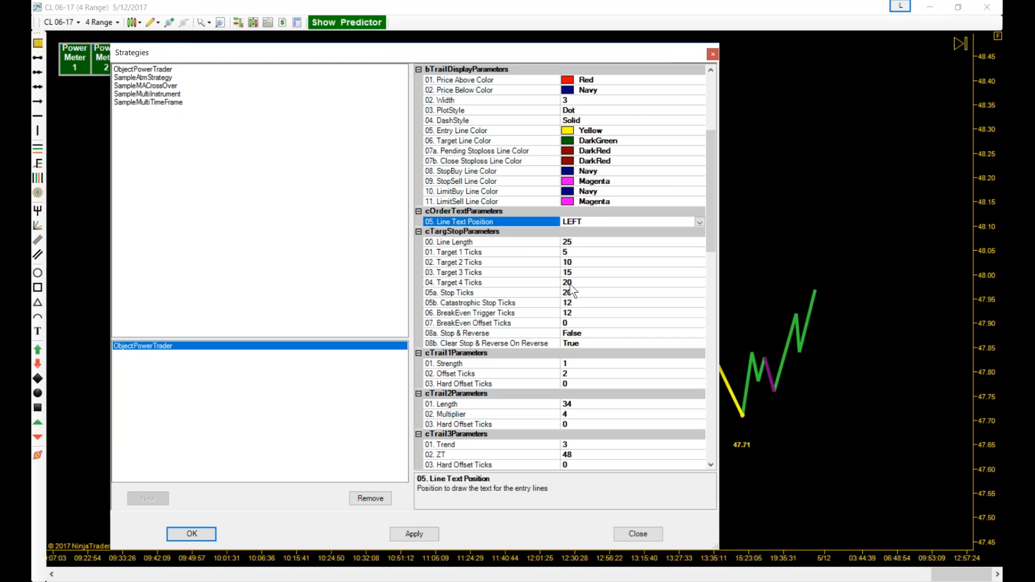
Step: Look through the trail, zone, general and template parameters of ObjectPowerTrader, returning to the target and stop parameters
right_click(622, 277)
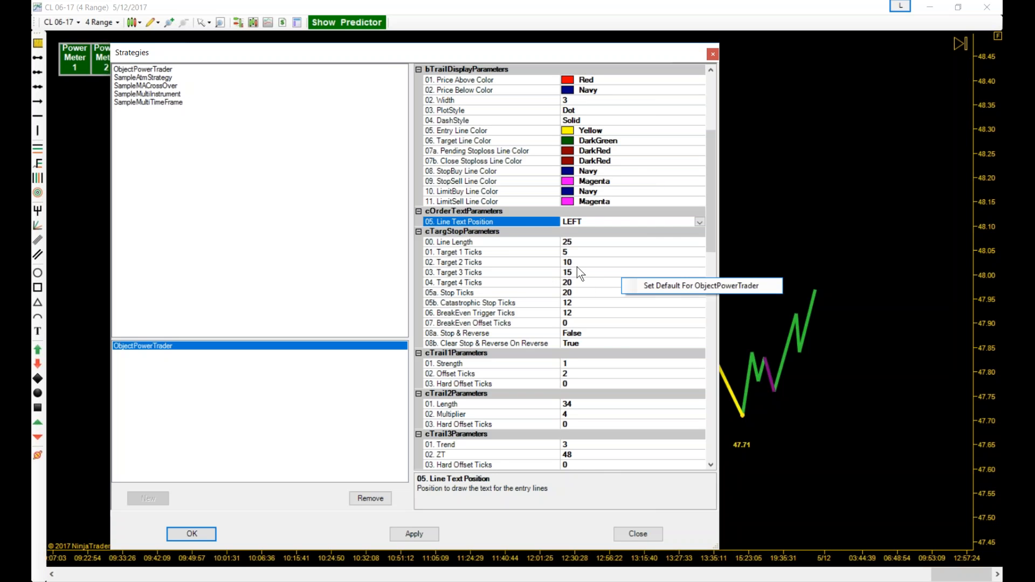
scroll(609, 337, down, 4)
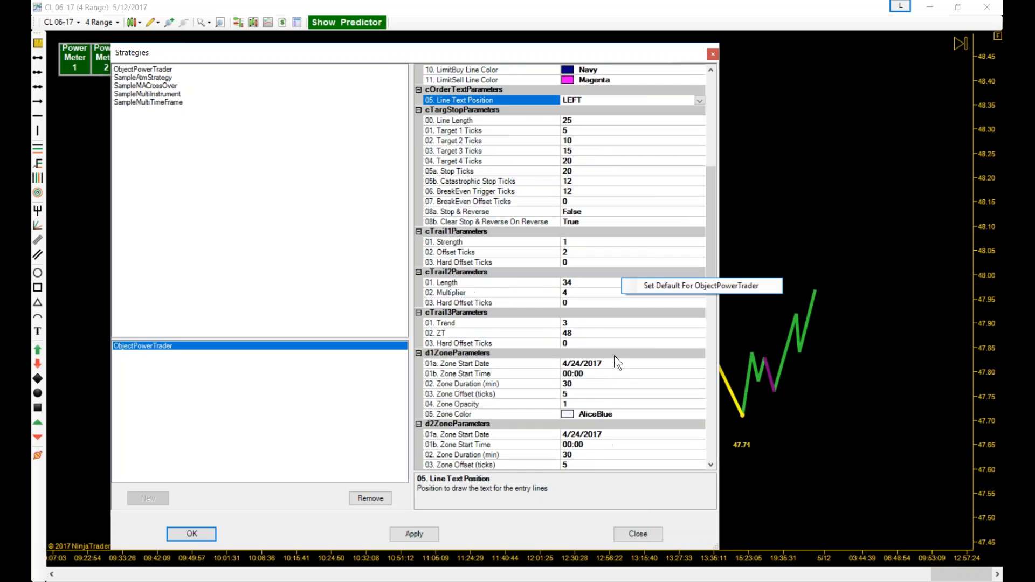
scroll(615, 356, down, 8)
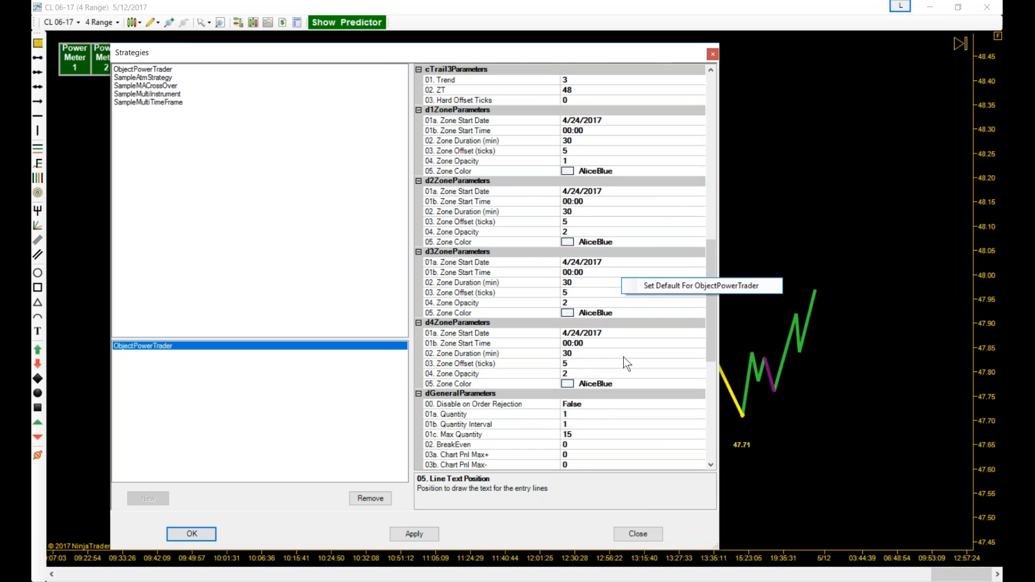
scroll(626, 358, down, 8)
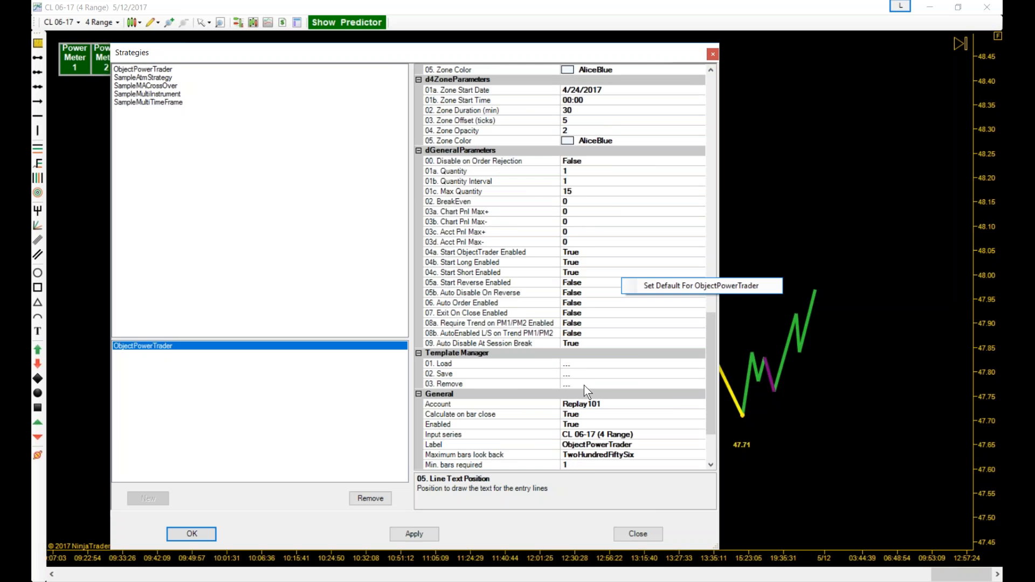
scroll(610, 358, up, 8)
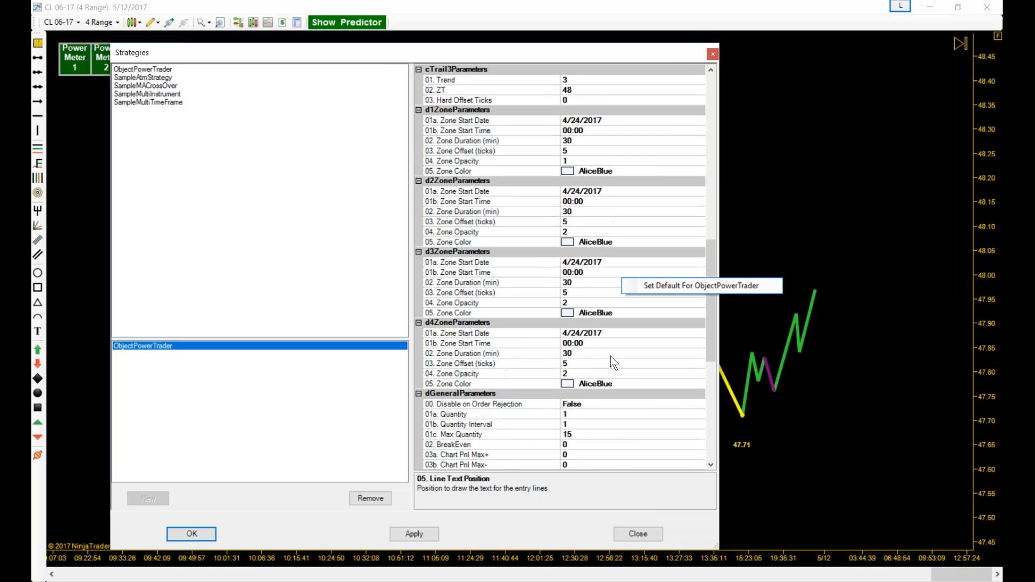
scroll(610, 355, up, 9)
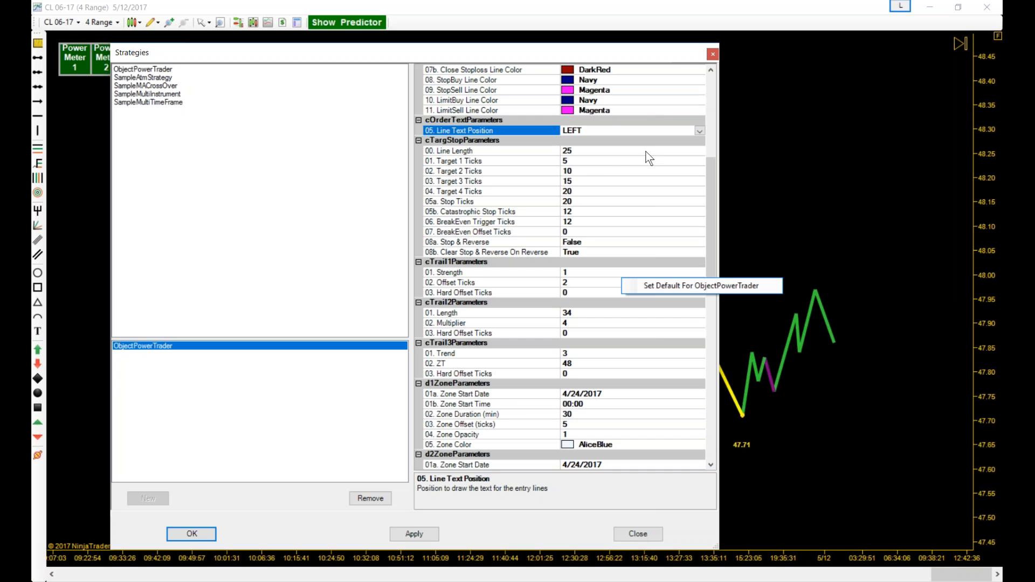
Step: Try setting Target 2 Ticks and Target 3 Ticks to 5, closing the Strategies dialog without applying
click(584, 169)
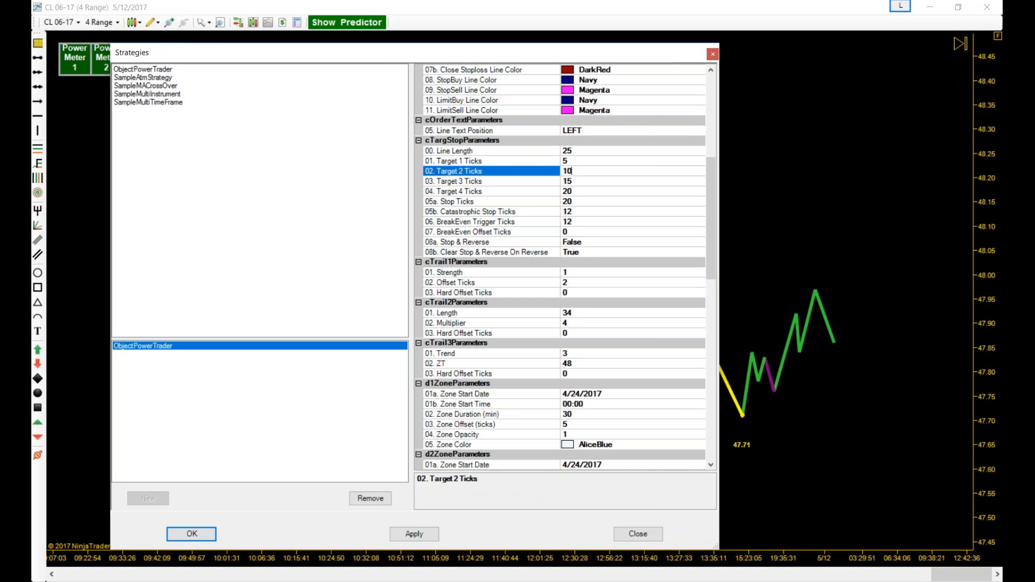
text(5)
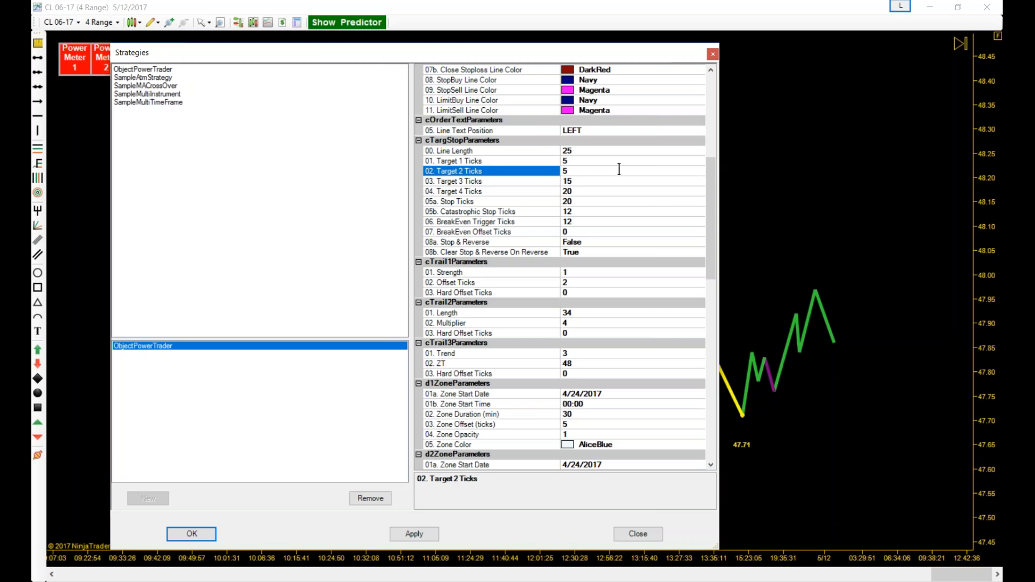
click(584, 183)
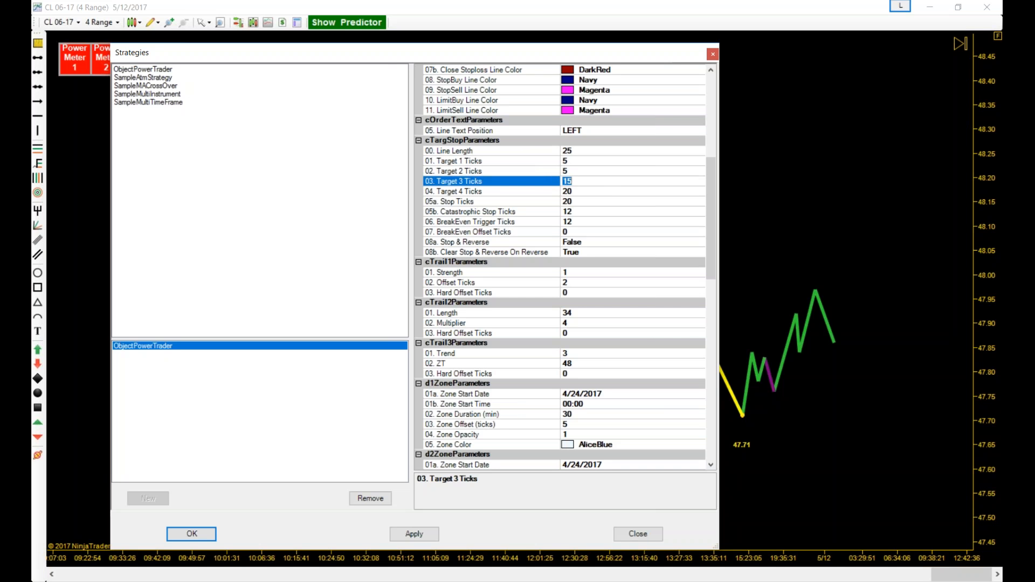
text(5)
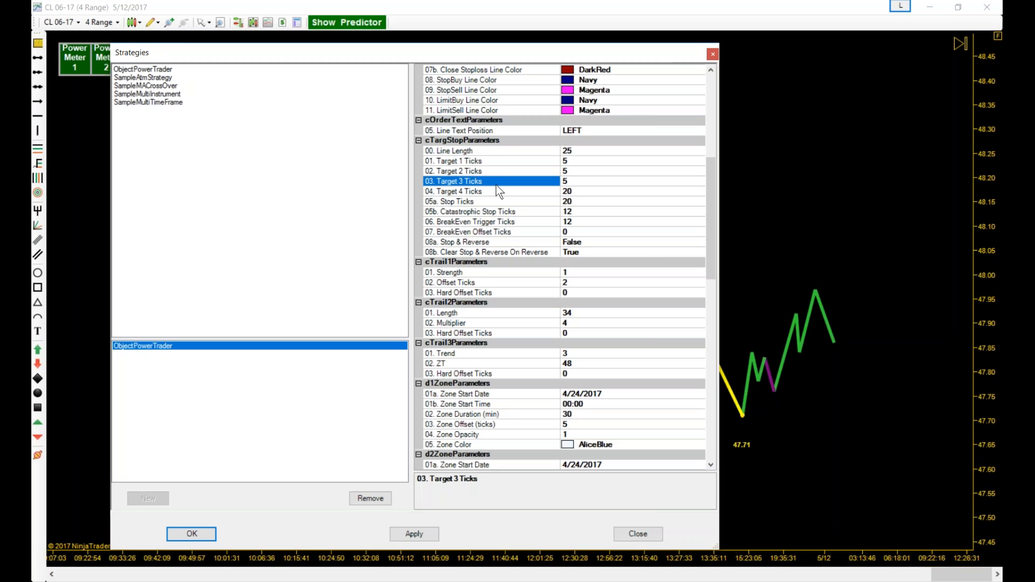
click(652, 532)
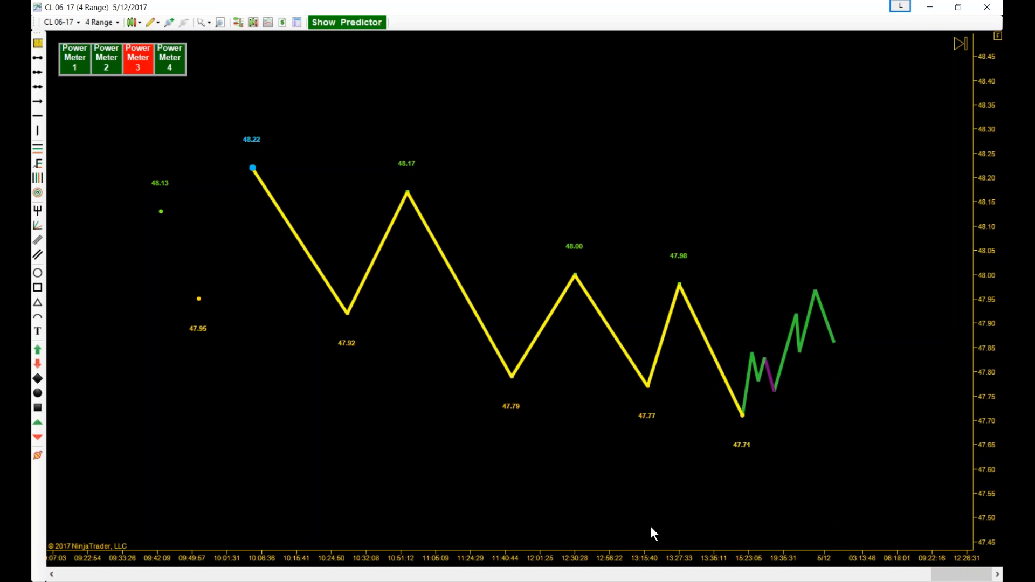
Step: Reopen the chart's Strategies dialog and add the ObjectPowerTrader strategy
right_click(497, 172)
click(535, 237)
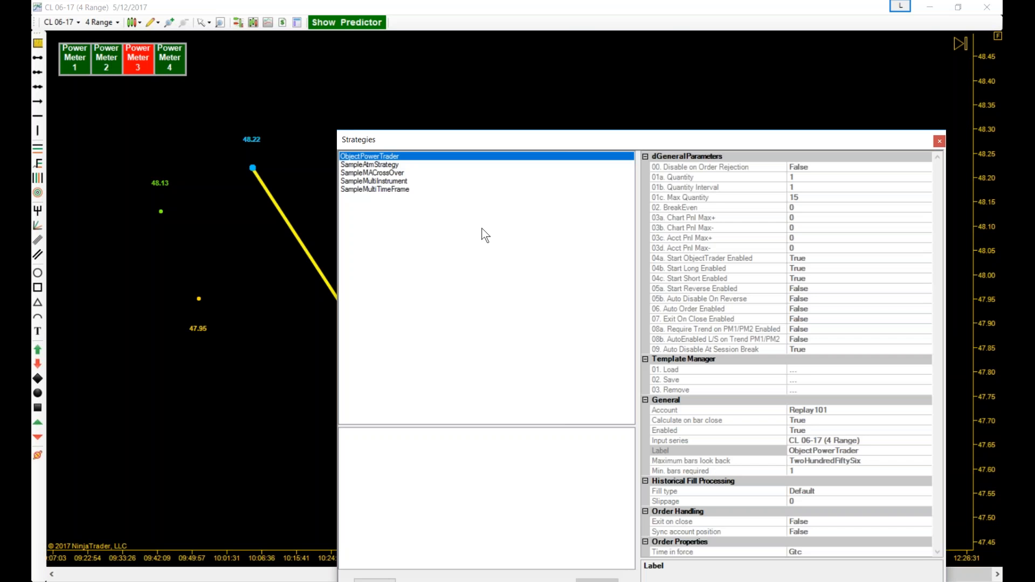
double_click(427, 155)
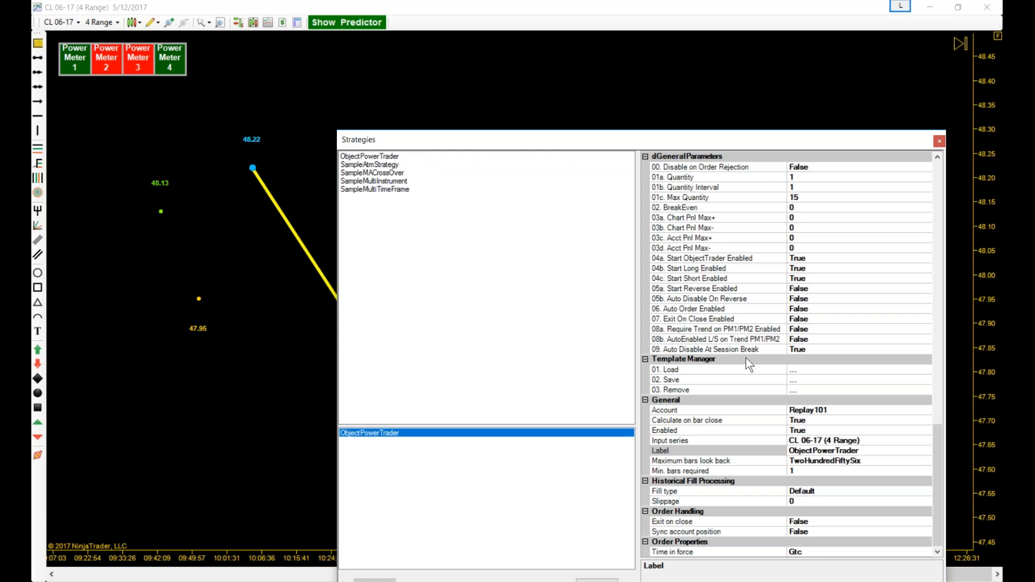
Step: Look over the general and target parameters and add ObjectPowerTrader to the chart with its default values
scroll(641, 185, up, 8)
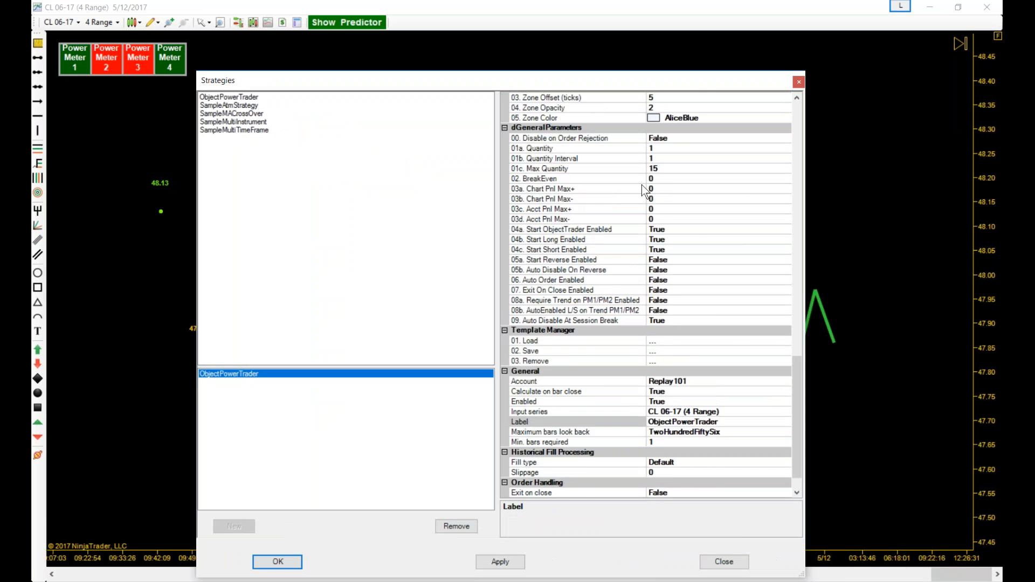
scroll(700, 206, down, 8)
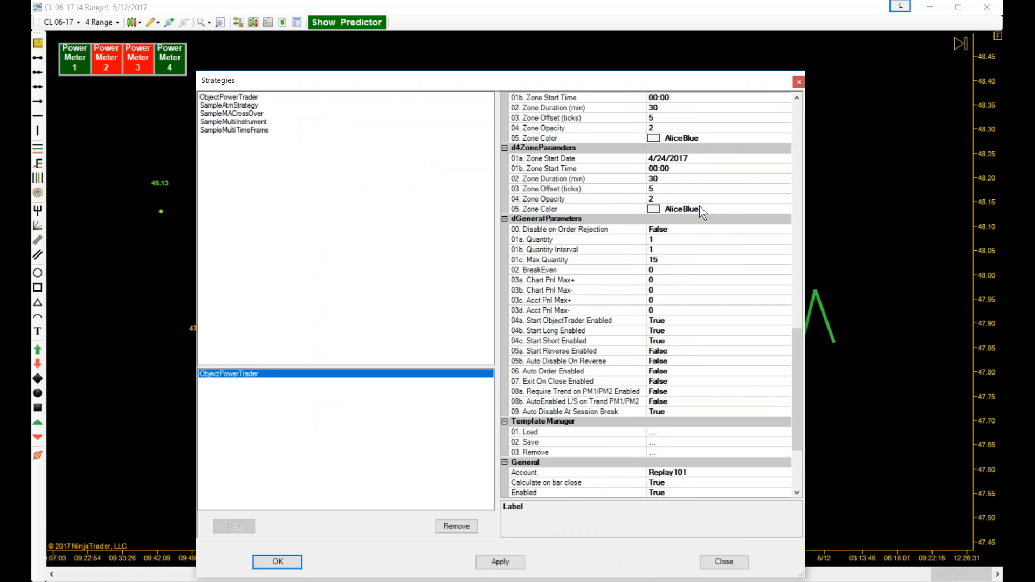
scroll(706, 211, up, 4)
scroll(709, 214, up, 15)
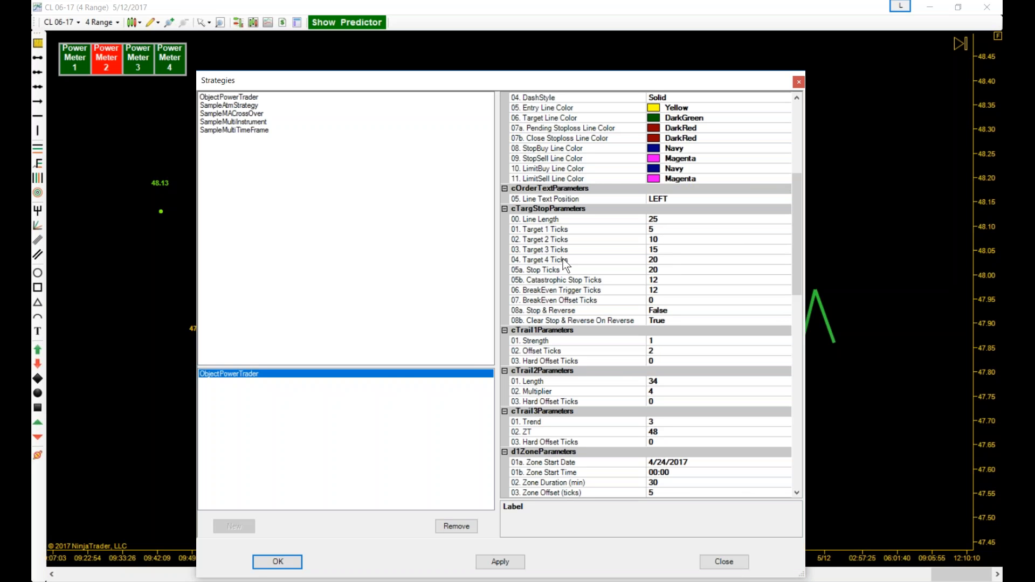
click(278, 561)
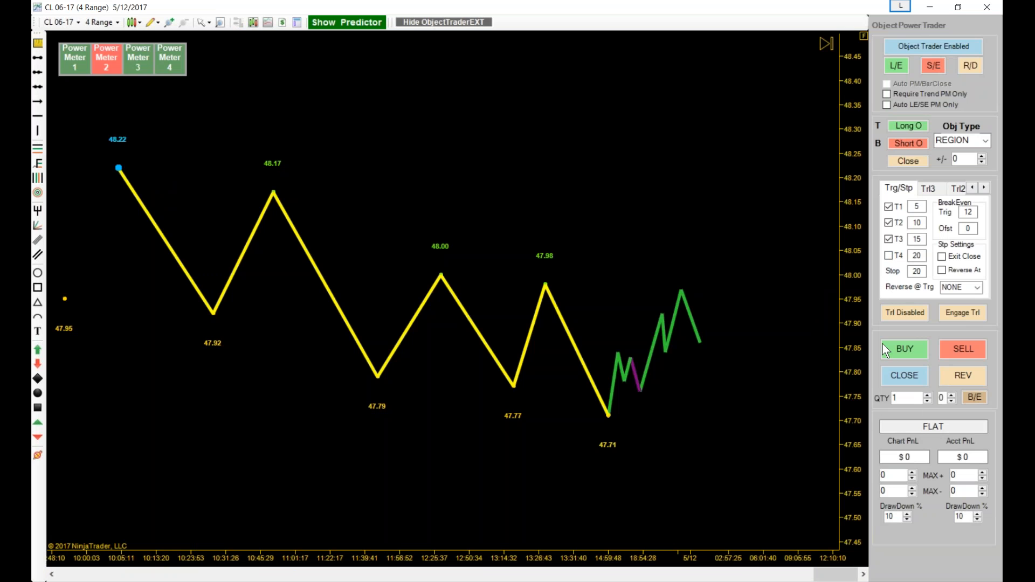
Step: Set the order quantity in the Object Power Trader panel to 5
click(927, 395)
click(927, 395)
click(926, 395)
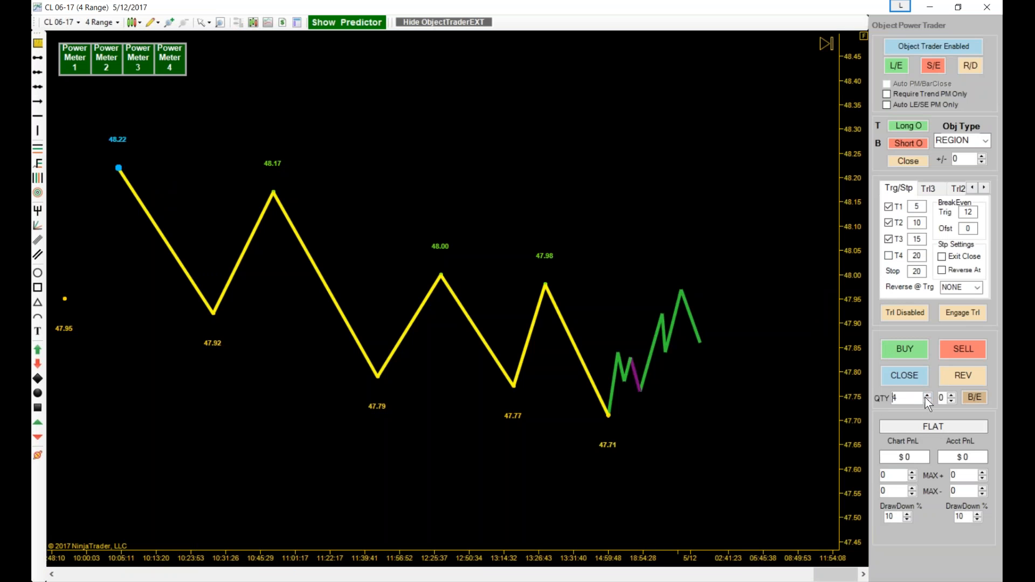
click(927, 395)
scroll(690, 147, down, 2)
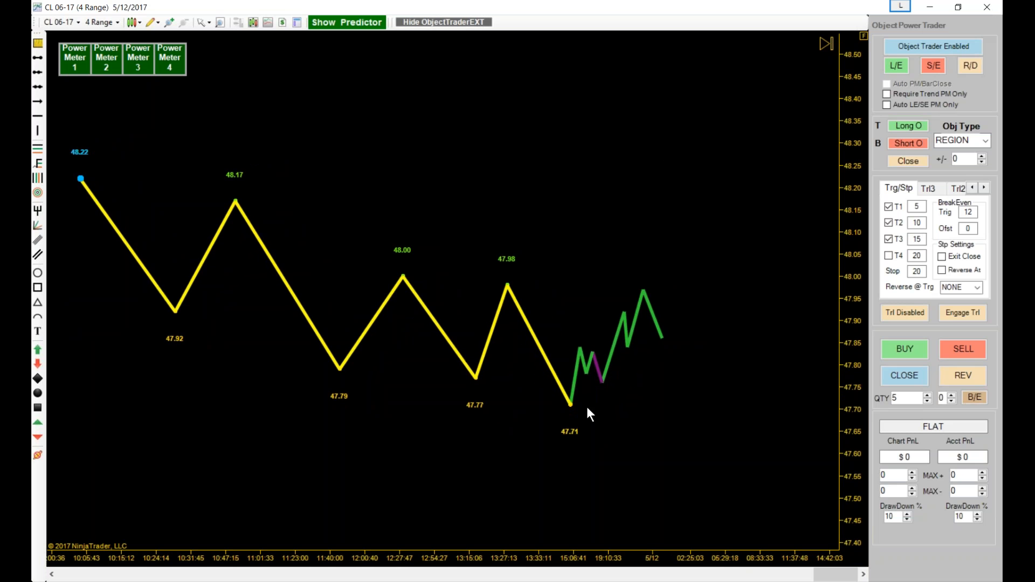
scroll(497, 527, up, 1)
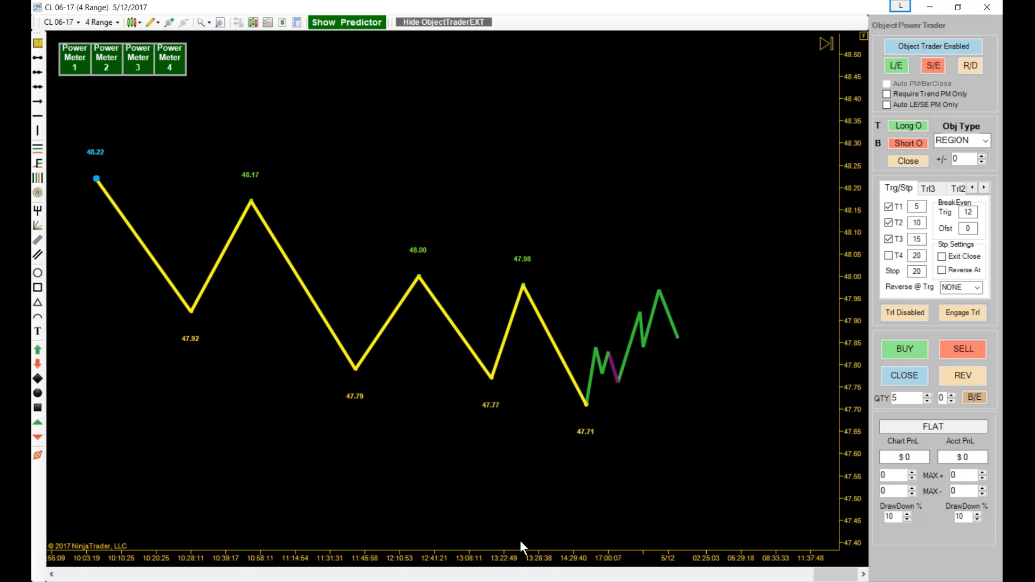
mouse_move(837, 288)
mouse_down()
mouse_move(838, 259)
mouse_move(829, 292)
mouse_up()
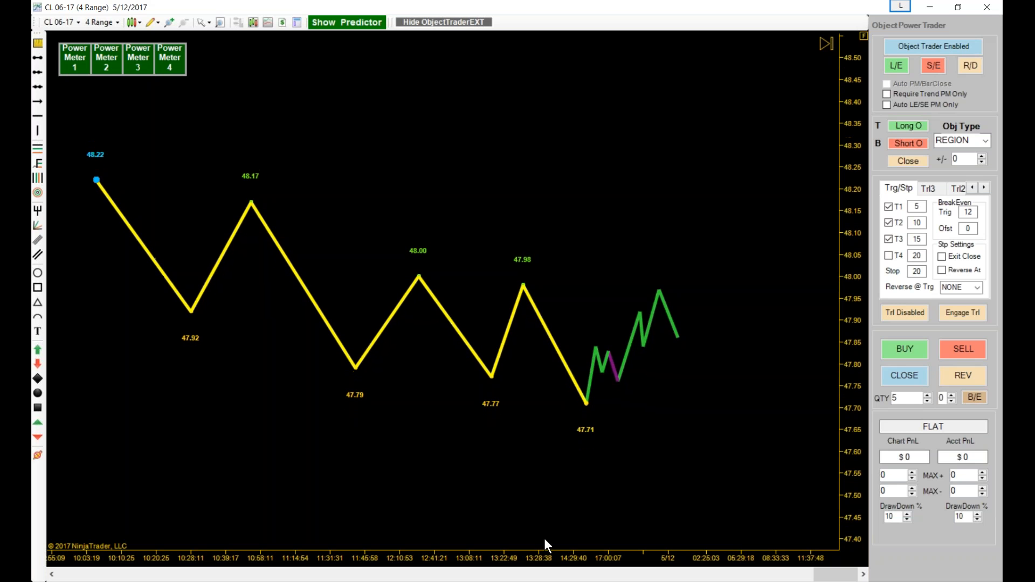
click(887, 255)
drag(635, 213, 609, 206)
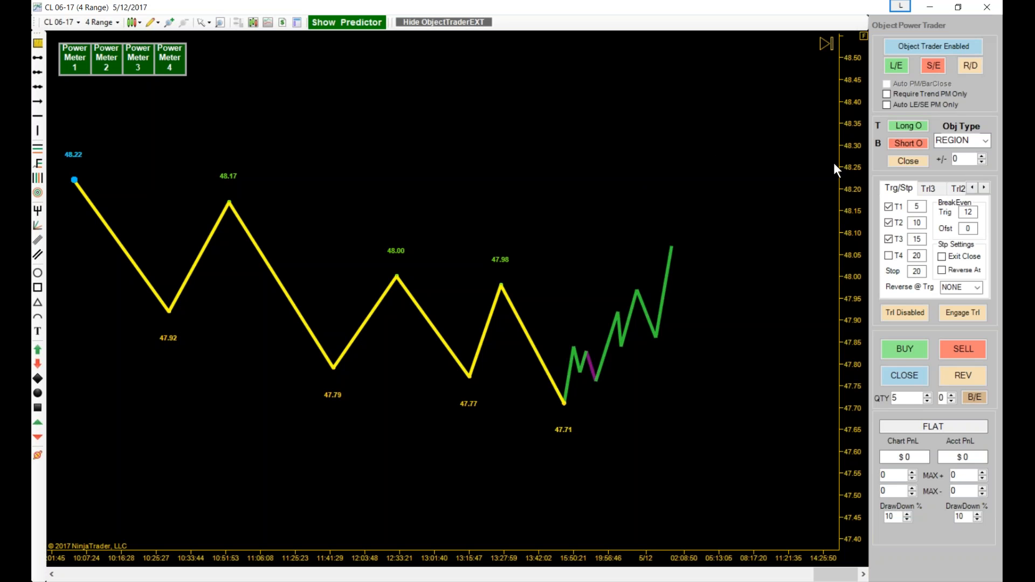
Step: Check the Obj Type choices, keeping REGION, and draw a horizontal line across the chart at about 48.00
click(986, 141)
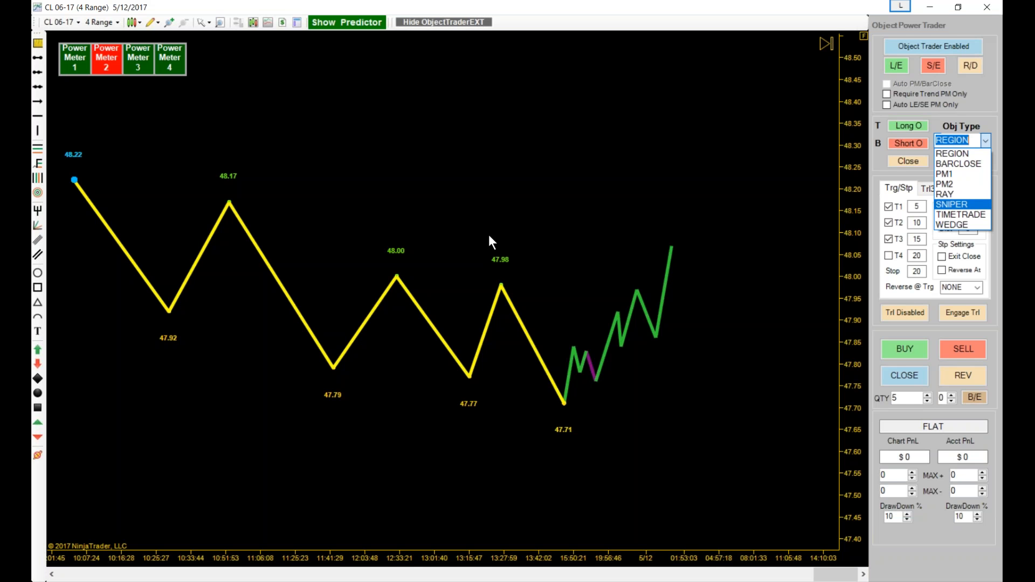
click(40, 116)
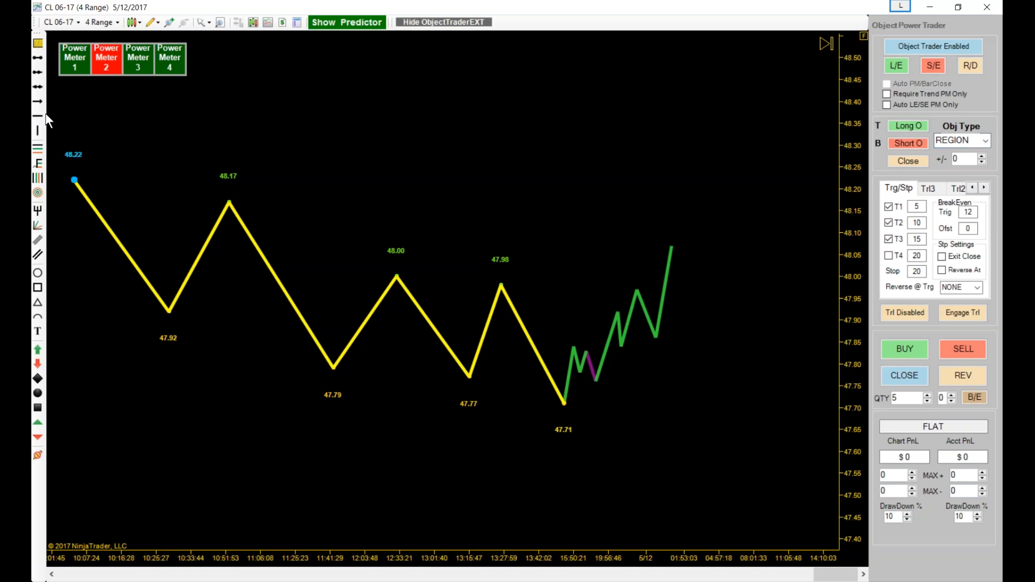
click(401, 276)
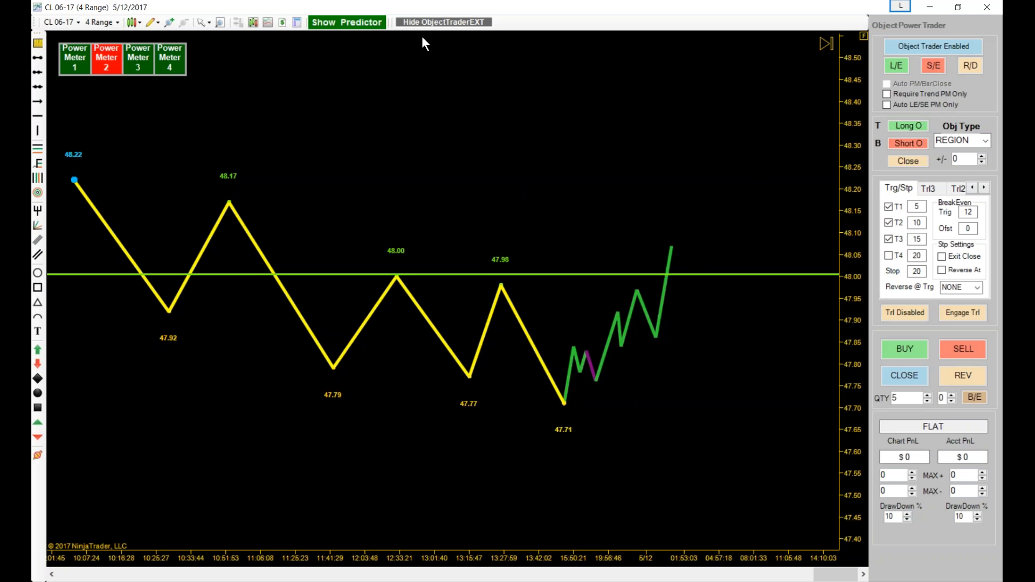
Step: Show the Predictor zones and move the horizontal line down to about 47.86, near the recent swing lows
click(354, 24)
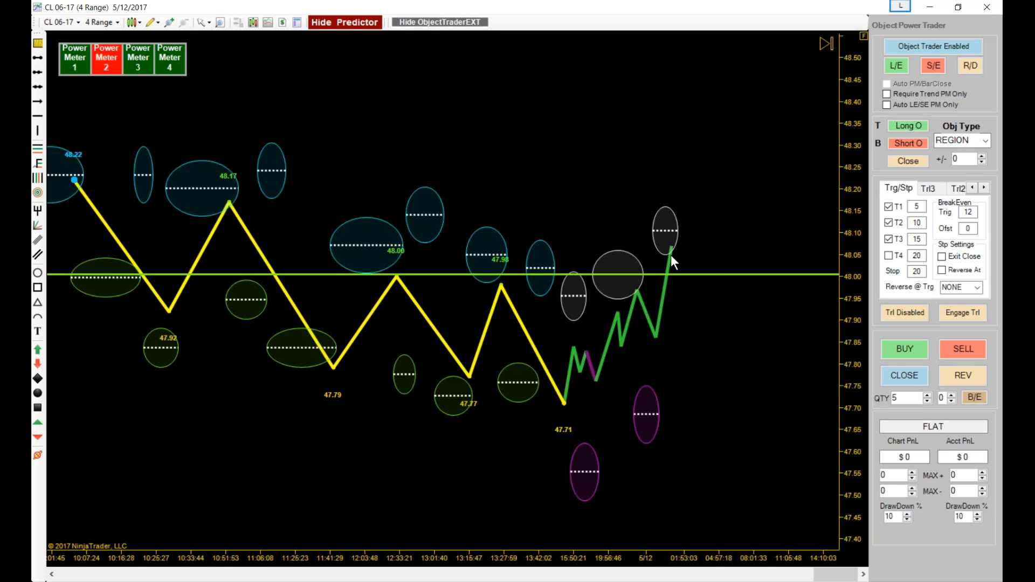
drag(519, 275, 521, 283)
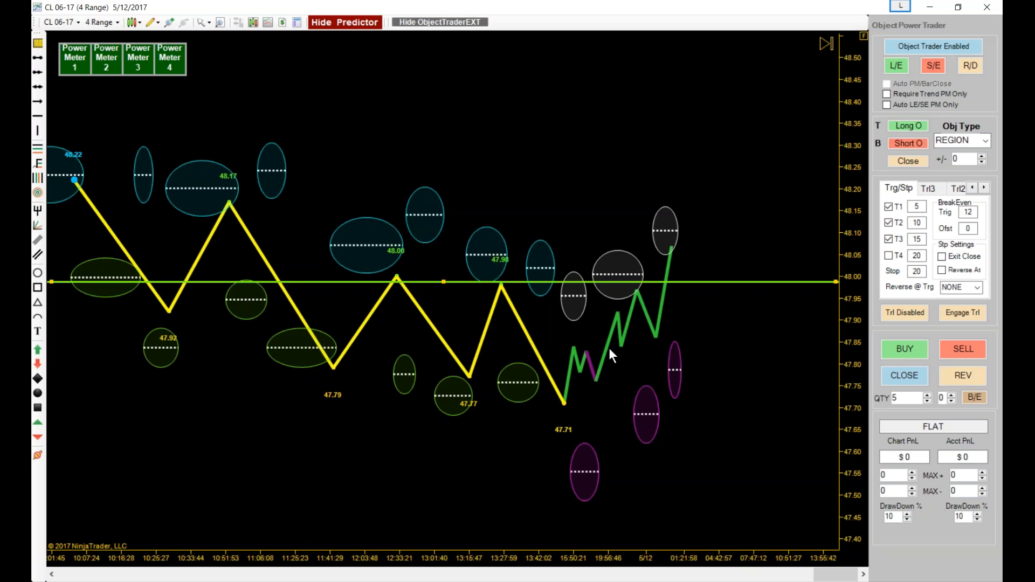
click(655, 336)
click(622, 341)
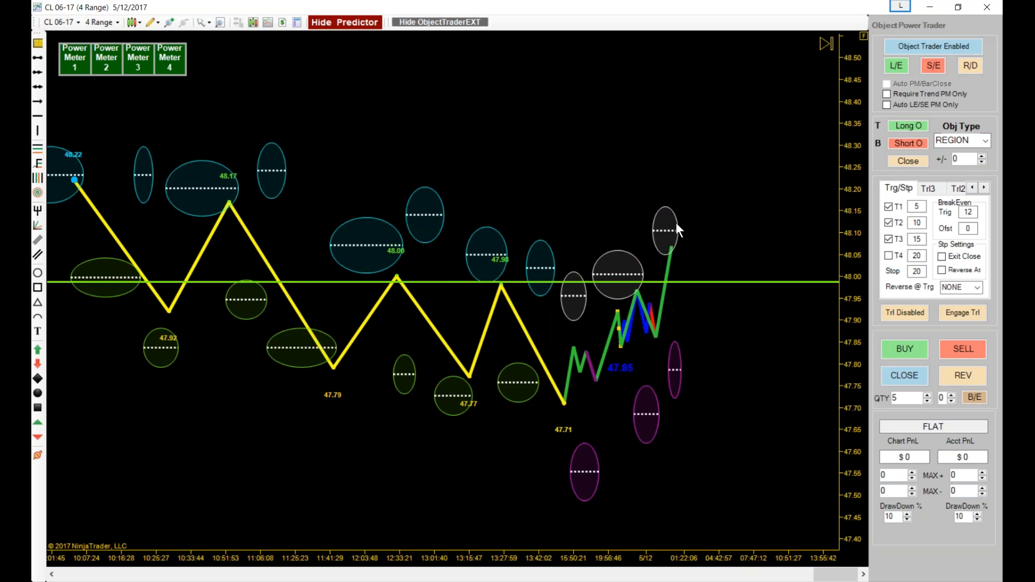
click(670, 264)
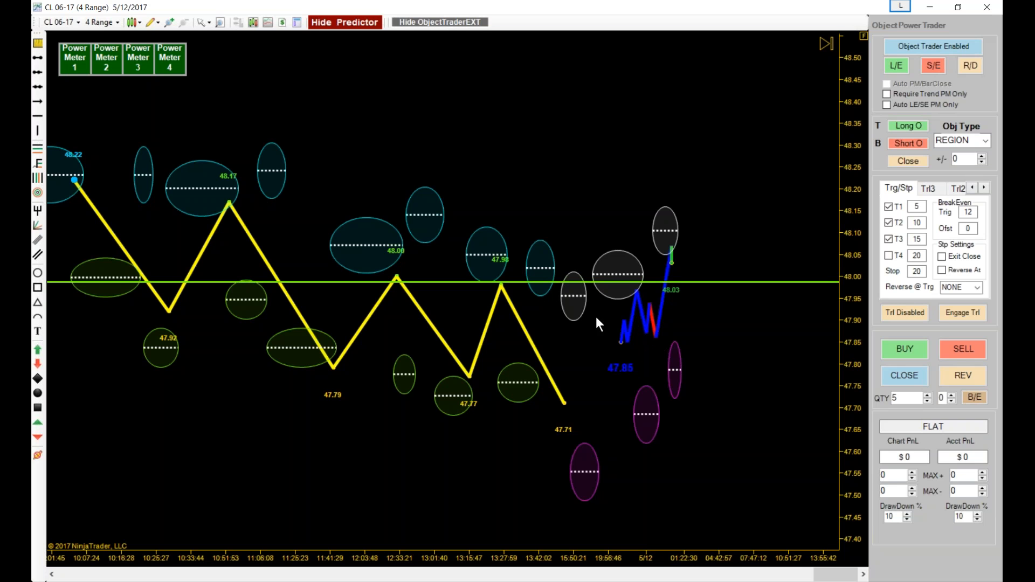
click(562, 404)
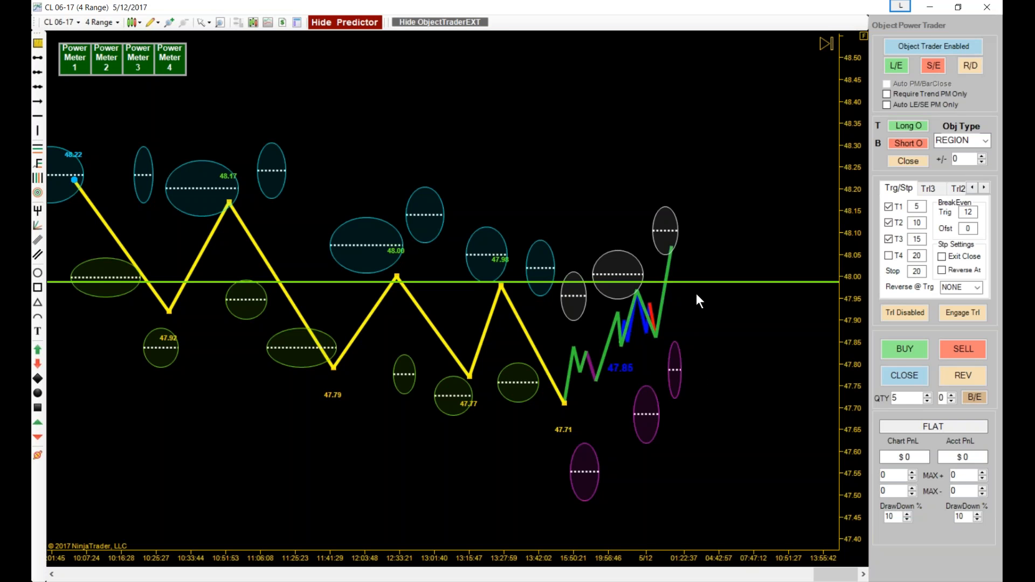
drag(701, 282, 707, 339)
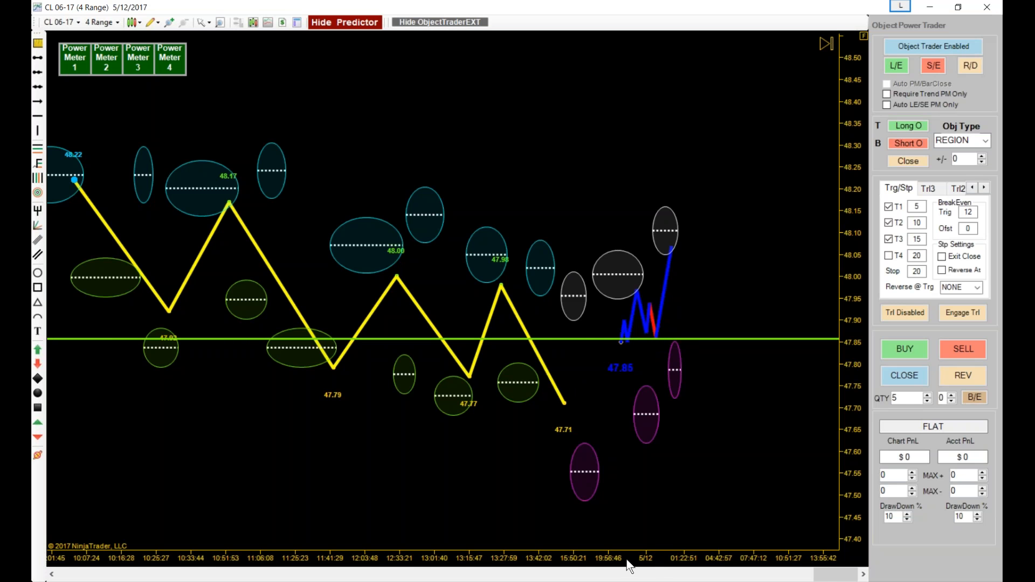
drag(658, 561, 554, 553)
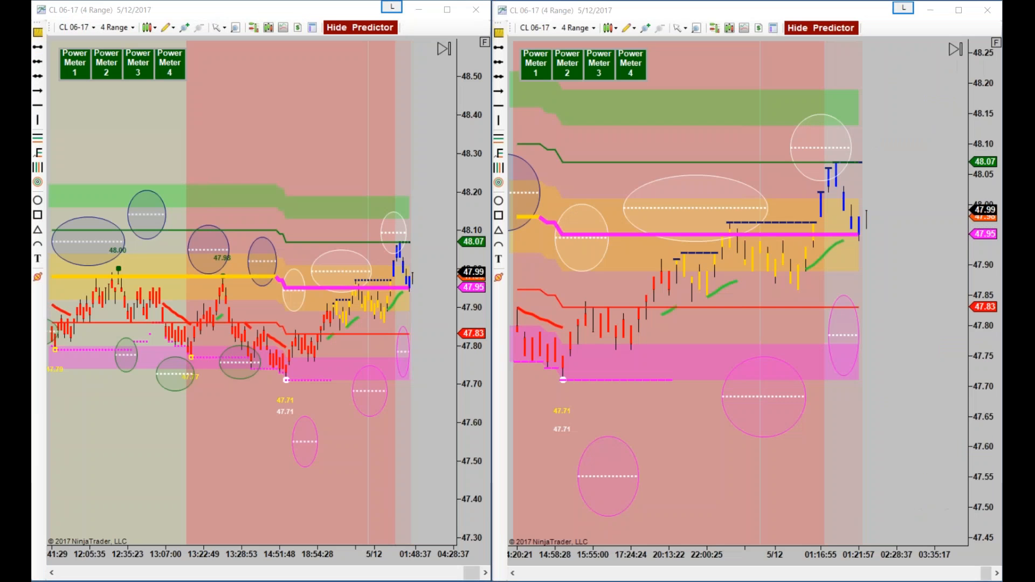
Step: Open the Strategies dialog for the second CL 06-17 chart and add the ObjectPowerTrader strategy
drag(692, 552, 717, 551)
drag(889, 245, 832, 240)
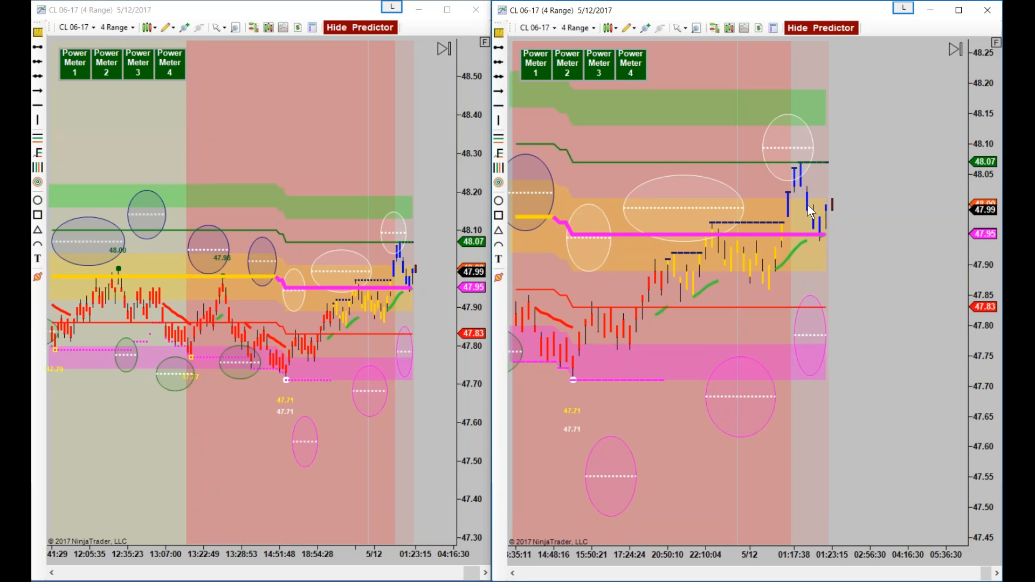
right_click(616, 141)
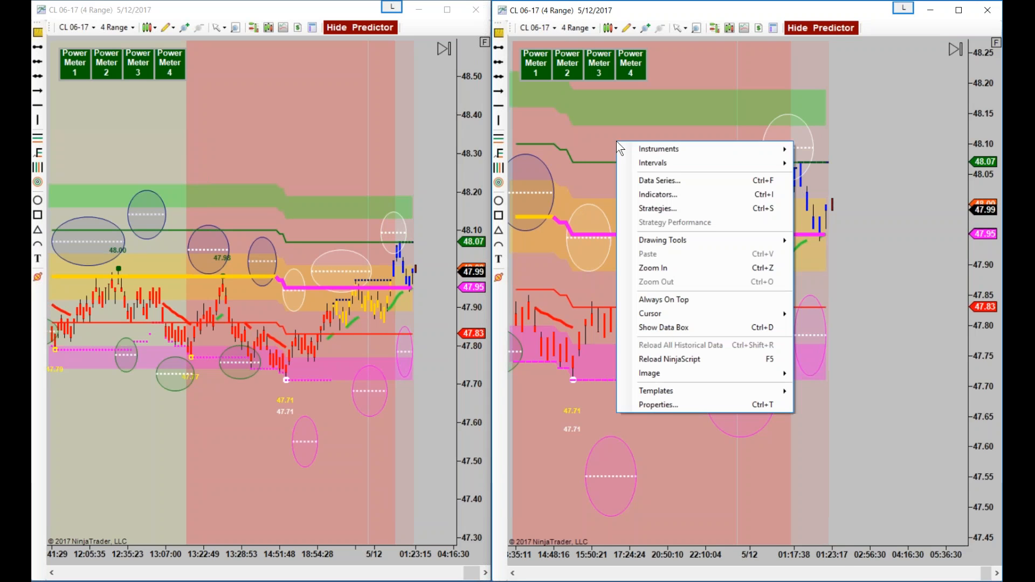
click(659, 209)
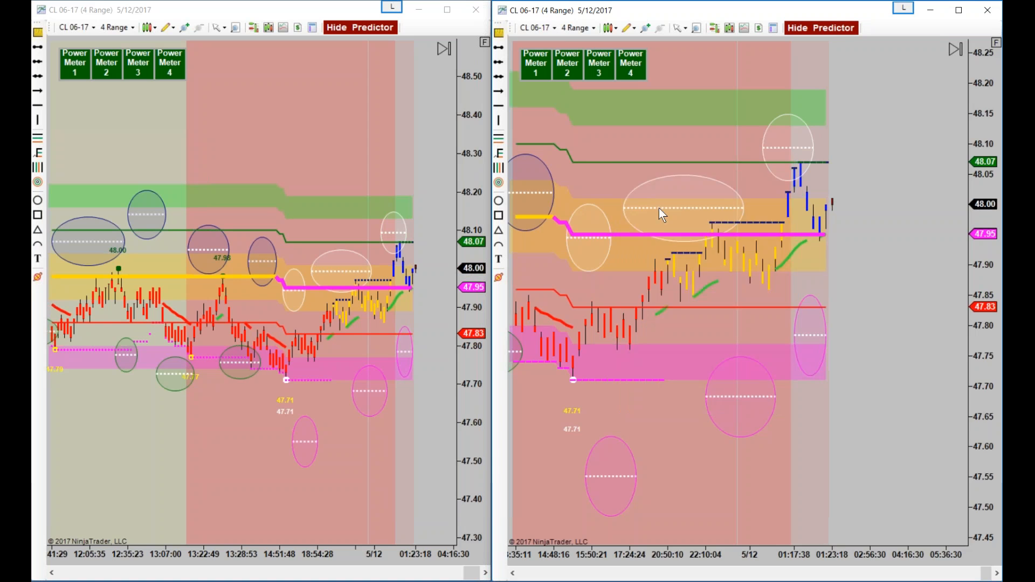
double_click(629, 160)
drag(660, 144, 328, 55)
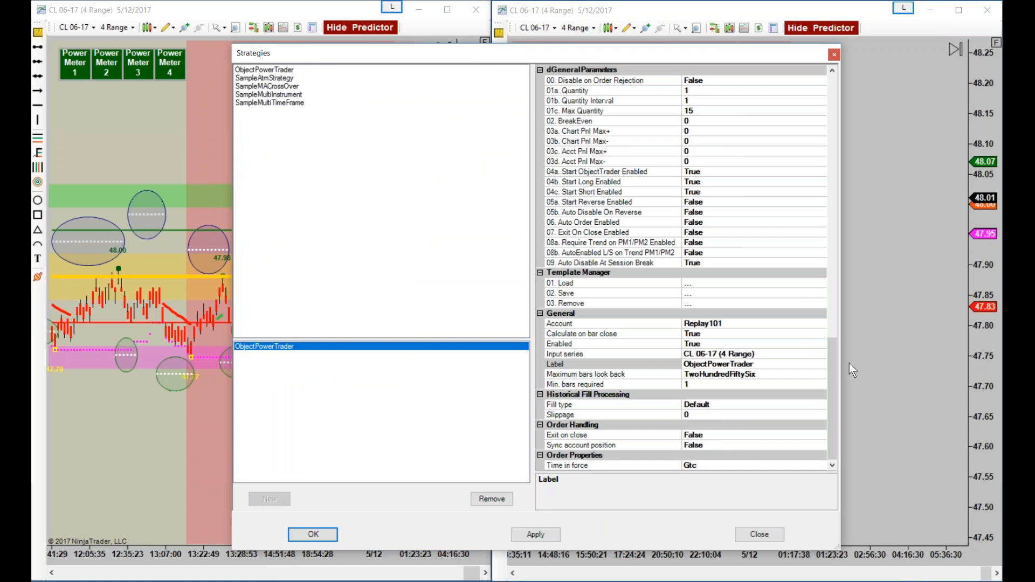
Step: Set Target 2 Ticks to 7 and Target 3 Ticks to 20, and load the strategy onto the chart
drag(835, 375, 848, 188)
click(696, 181)
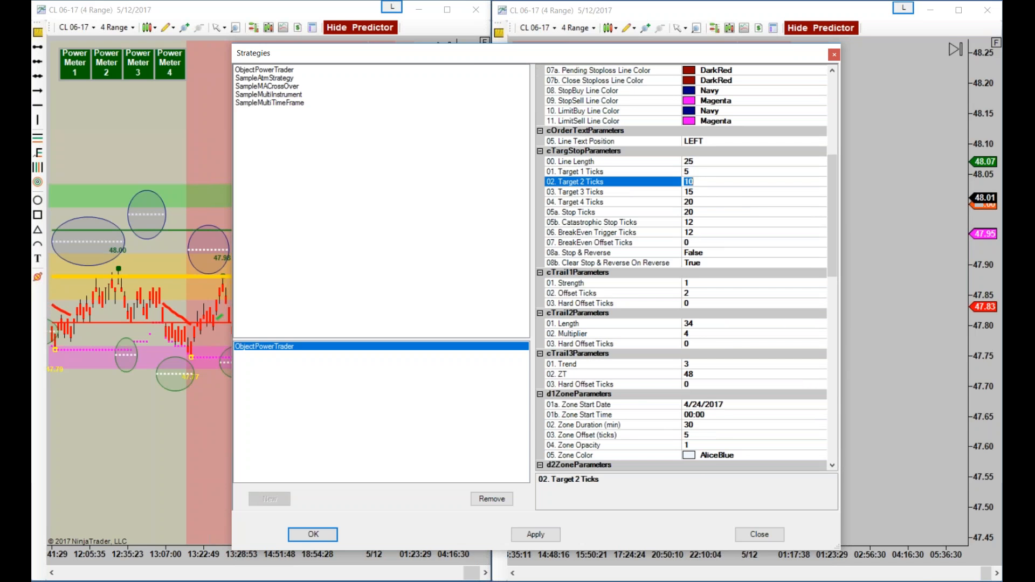
text(5)
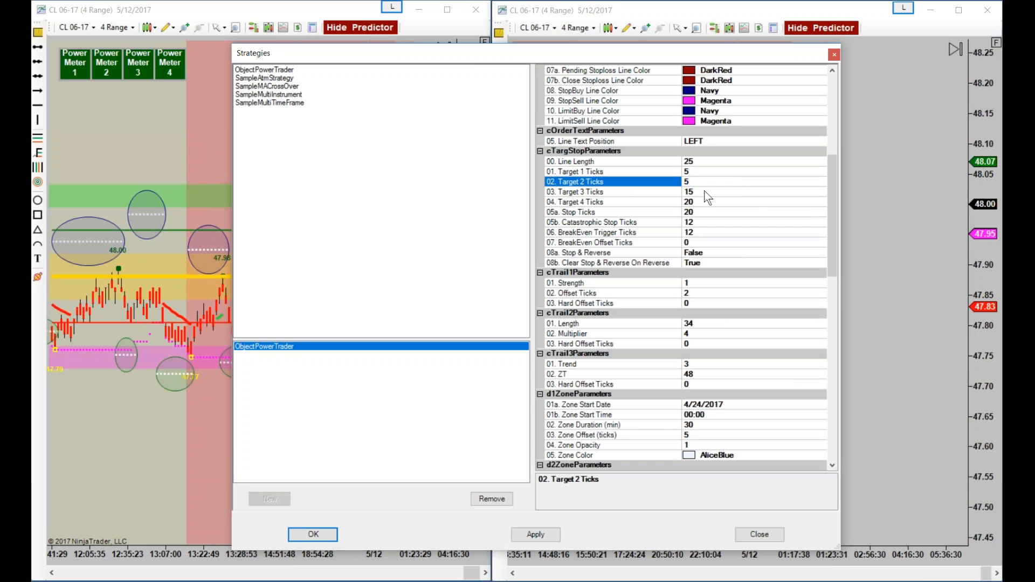
double_click(702, 183)
text(7)
click(700, 193)
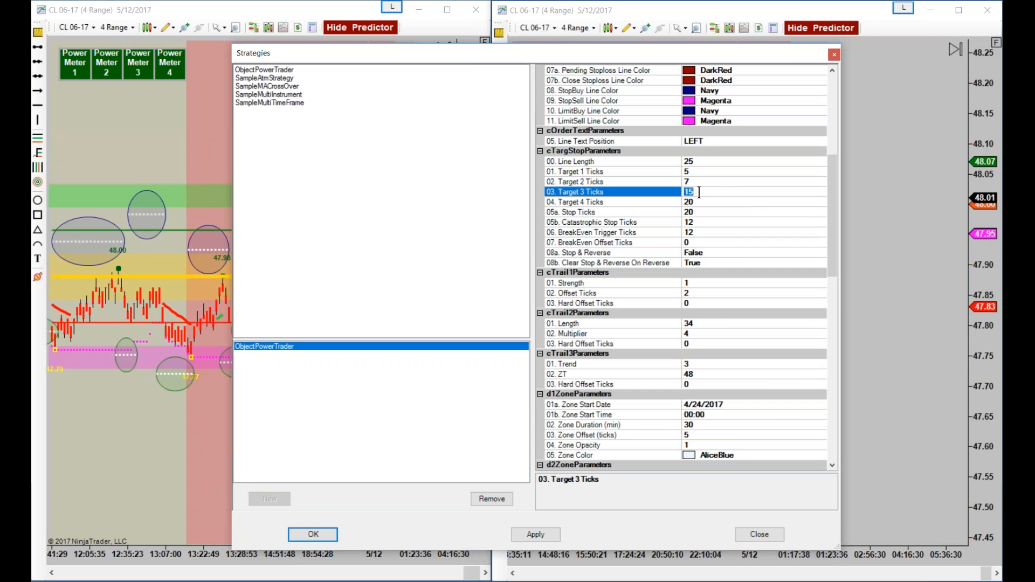
text(20)
right_click(725, 194)
click(745, 202)
click(320, 533)
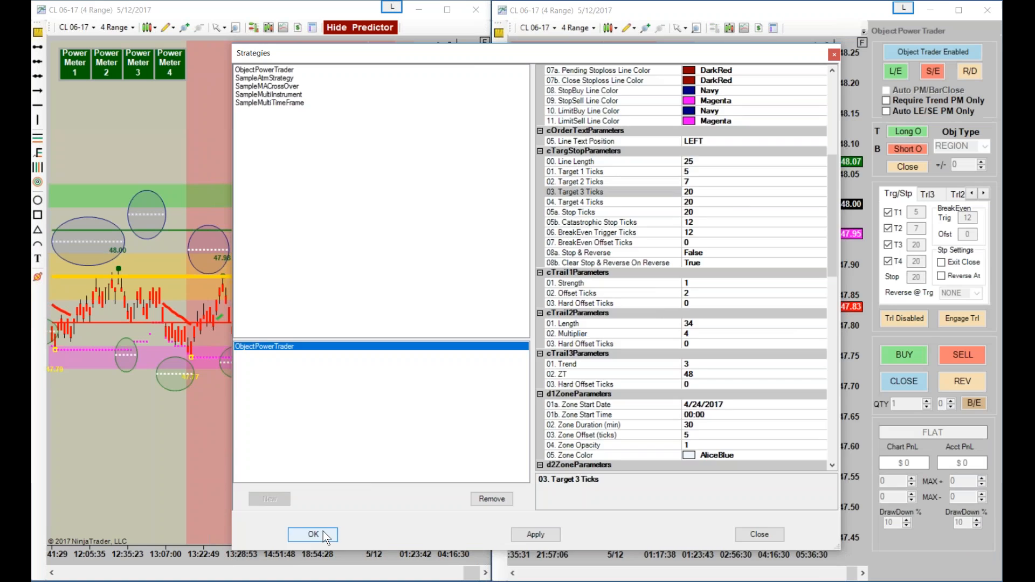
Step: Draw a green horizontal line at 47.94 from the latest pullback low on the second chart
drag(768, 432, 737, 432)
drag(847, 230, 848, 256)
drag(629, 555, 645, 557)
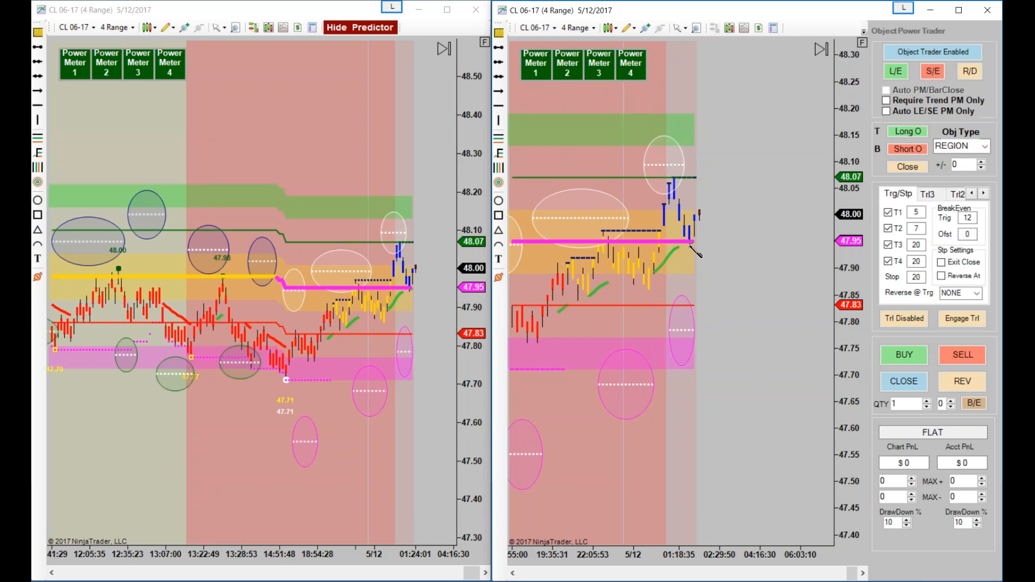
drag(742, 397, 716, 397)
drag(842, 234, 843, 249)
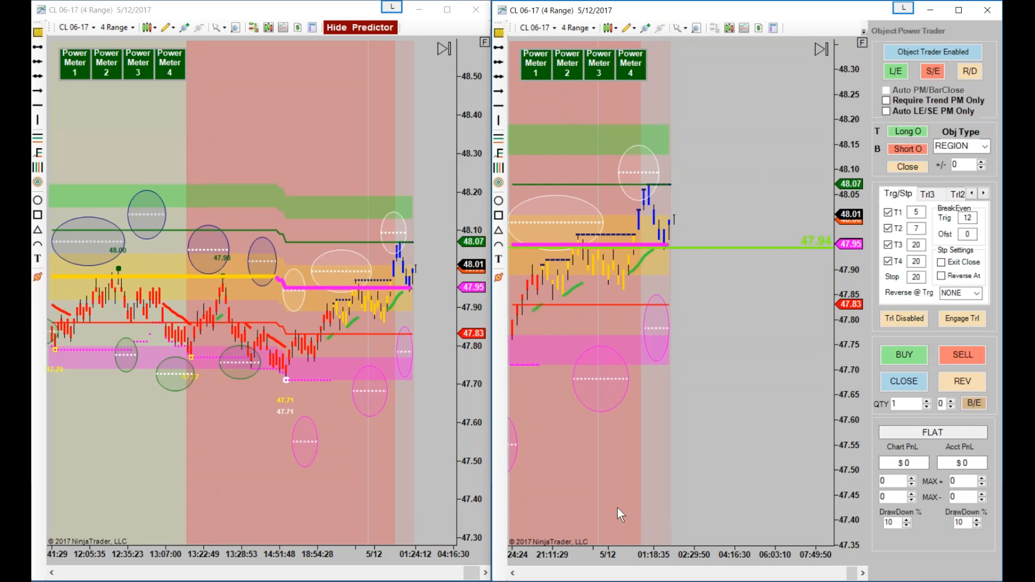
drag(609, 545, 629, 552)
drag(419, 472, 409, 470)
click(734, 166)
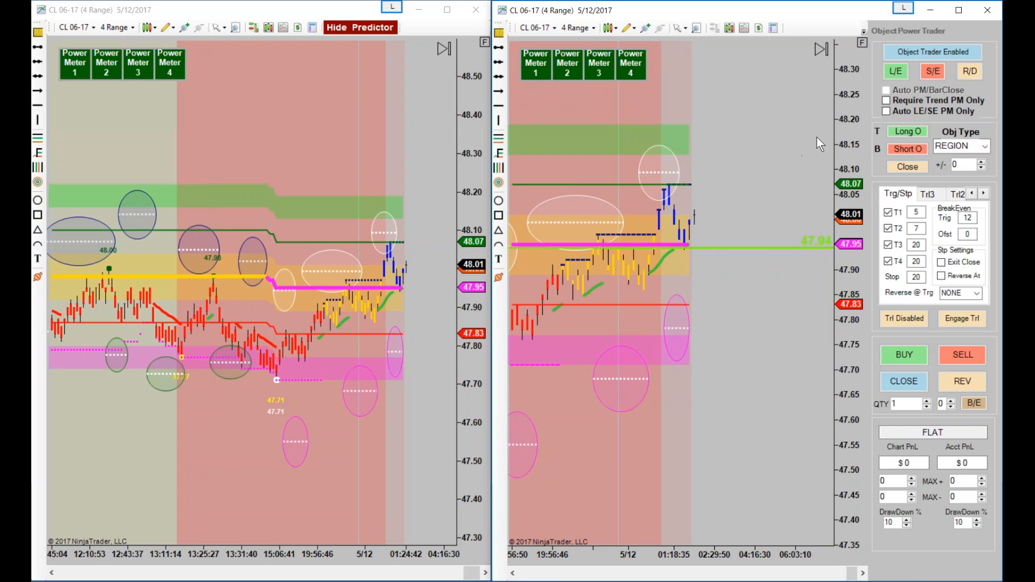
drag(735, 388, 775, 394)
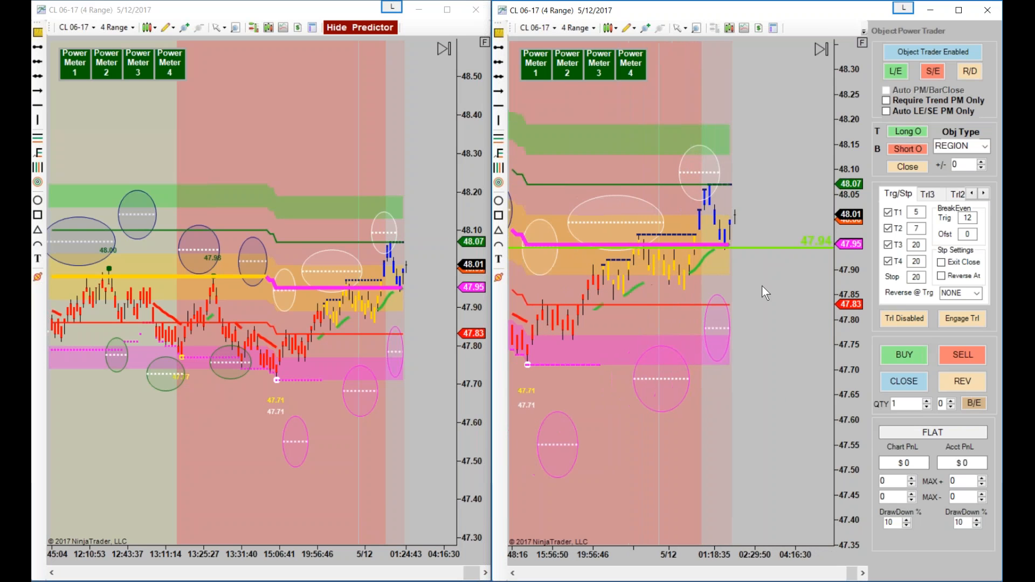
drag(840, 215, 838, 315)
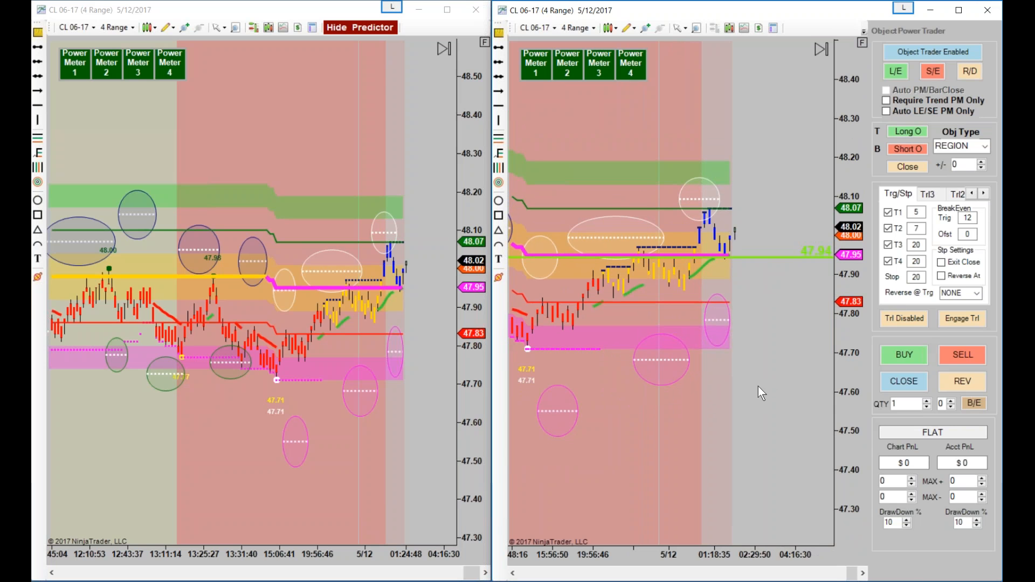
drag(755, 387, 747, 380)
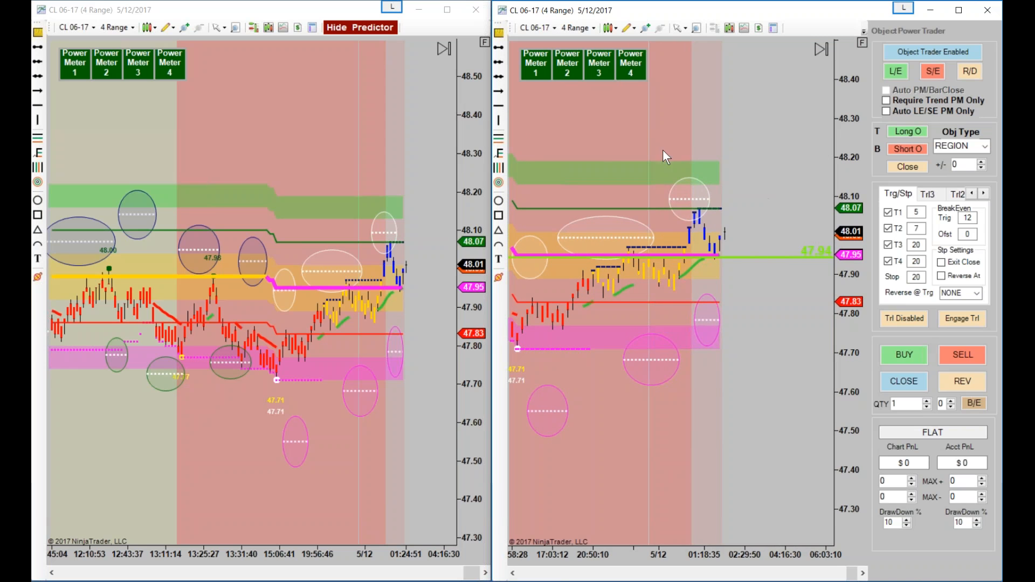
Step: Reopen the second chart's Strategies dialog and remove ObjectPowerTrader from the applied strategies
right_click(596, 140)
click(627, 204)
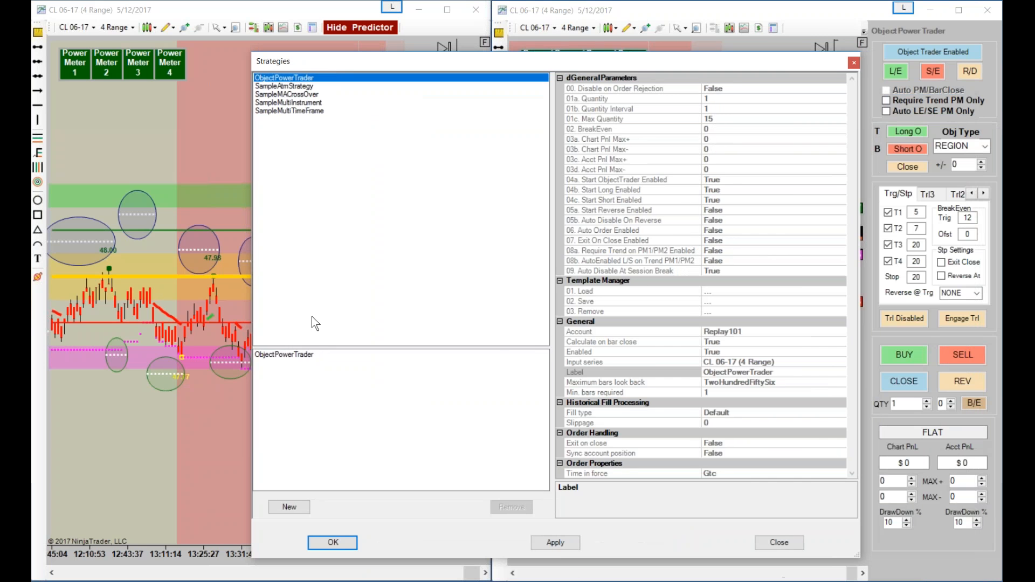
click(308, 355)
click(513, 508)
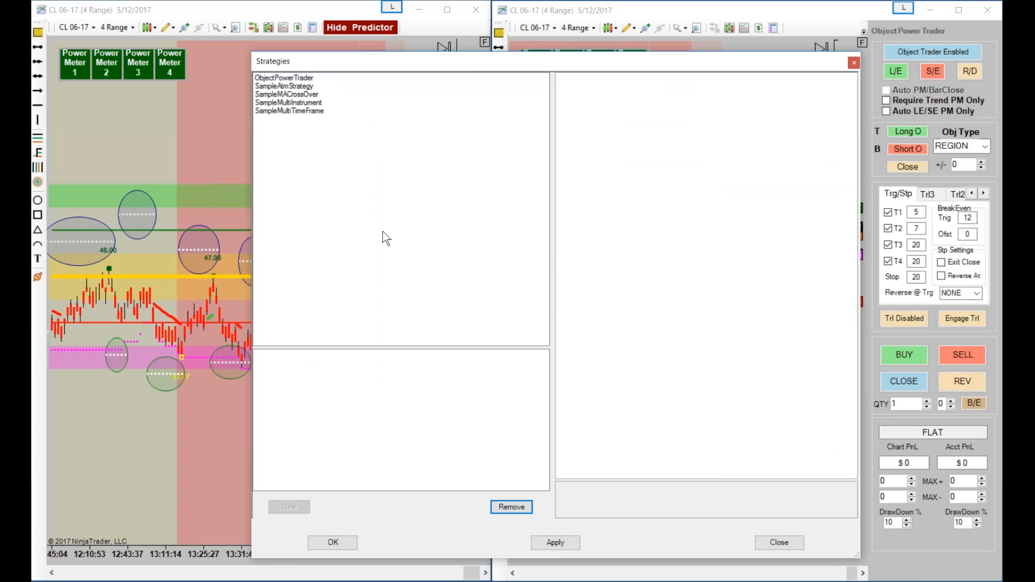
Step: Load ObjectPowerTrader onto the second chart with Start Long Enabled and Start Short Enabled both set to False
click(312, 79)
double_click(309, 76)
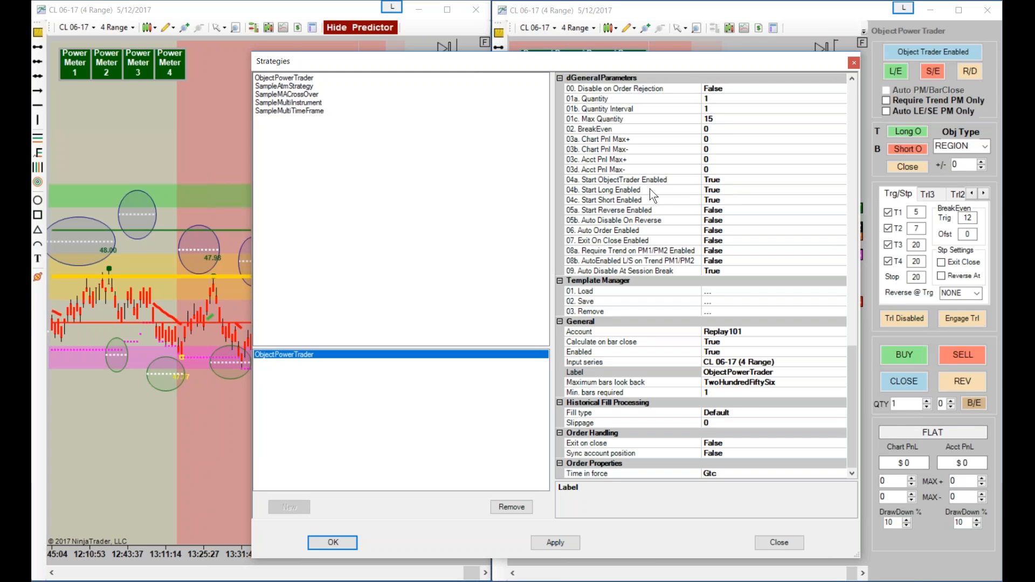
double_click(733, 200)
double_click(734, 189)
right_click(753, 199)
click(781, 203)
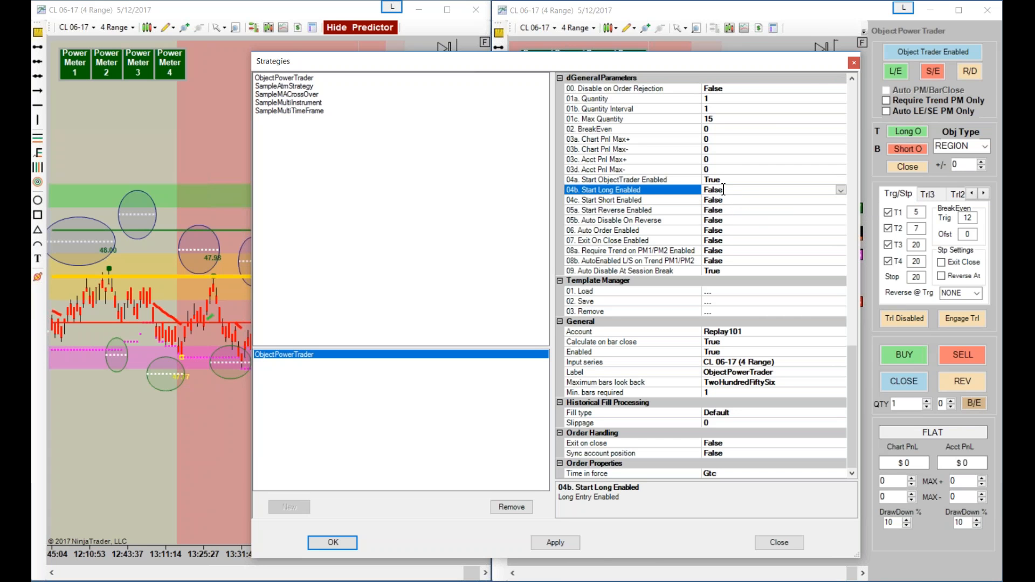
click(338, 541)
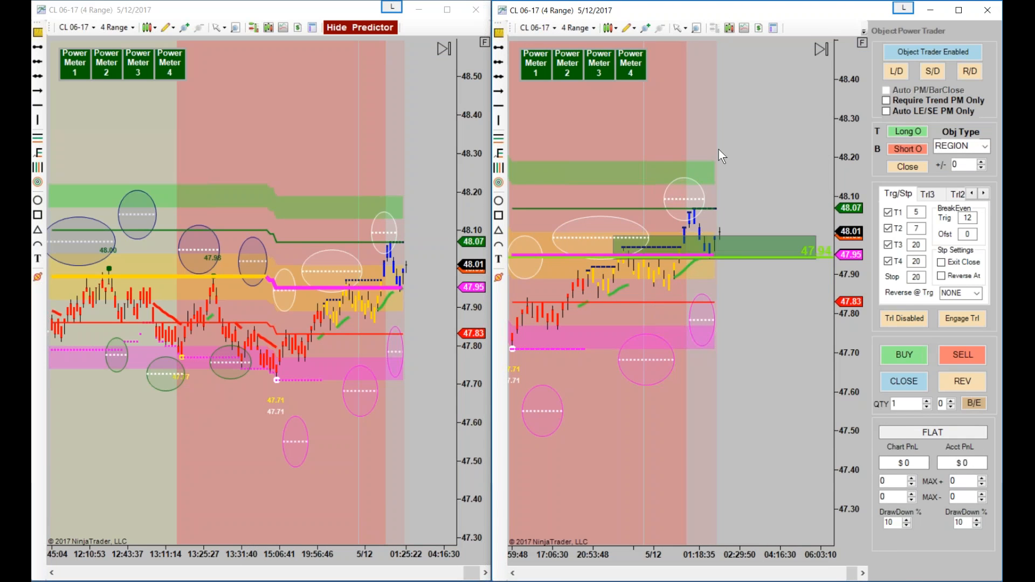
Step: Raise the second chart's green region so its upper edge sits at 48.07, and adjust how far it extends past the latest bars
drag(710, 350, 674, 351)
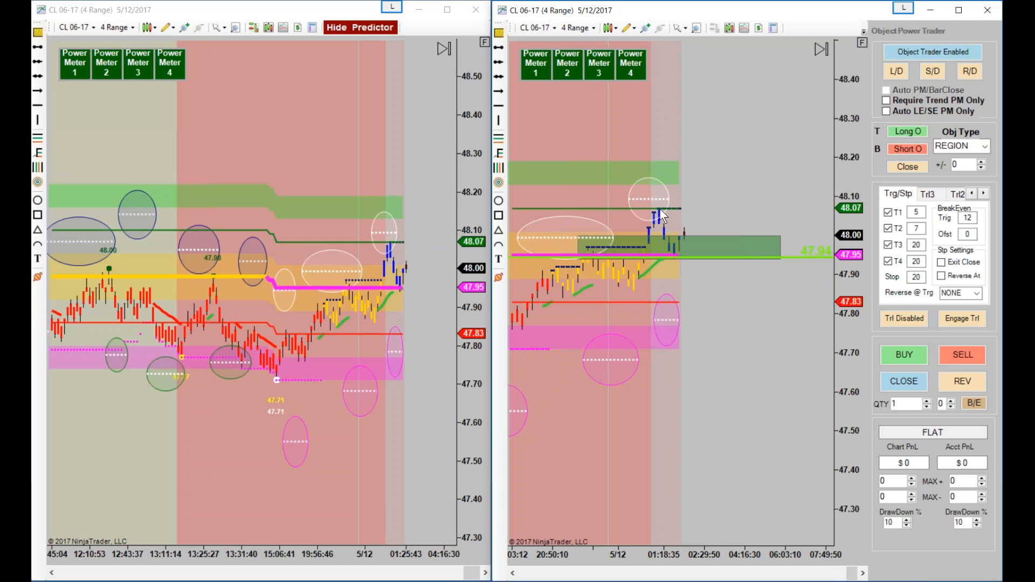
drag(779, 236, 795, 209)
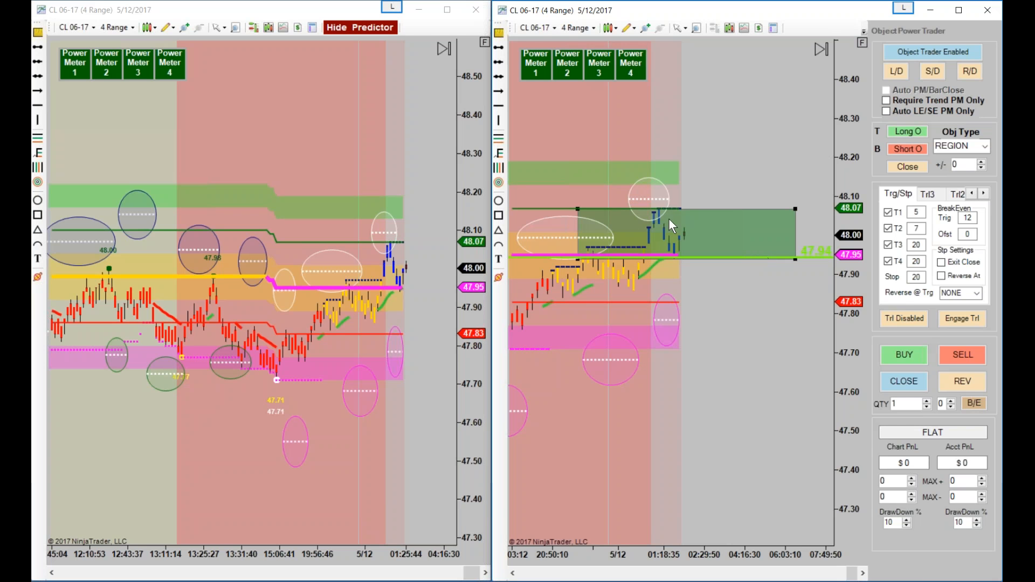
drag(599, 555, 644, 551)
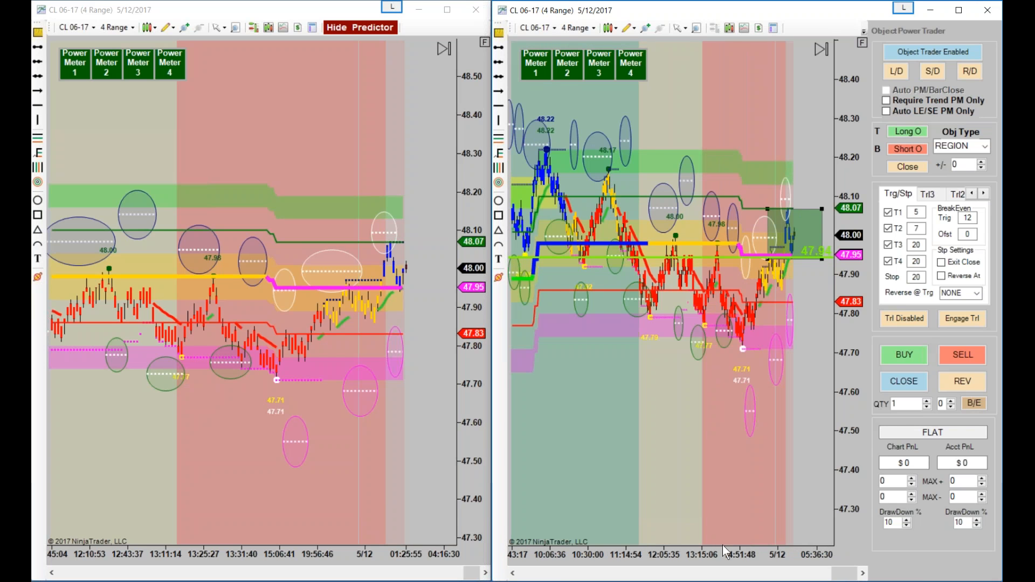
drag(722, 545, 629, 519)
drag(821, 205, 801, 205)
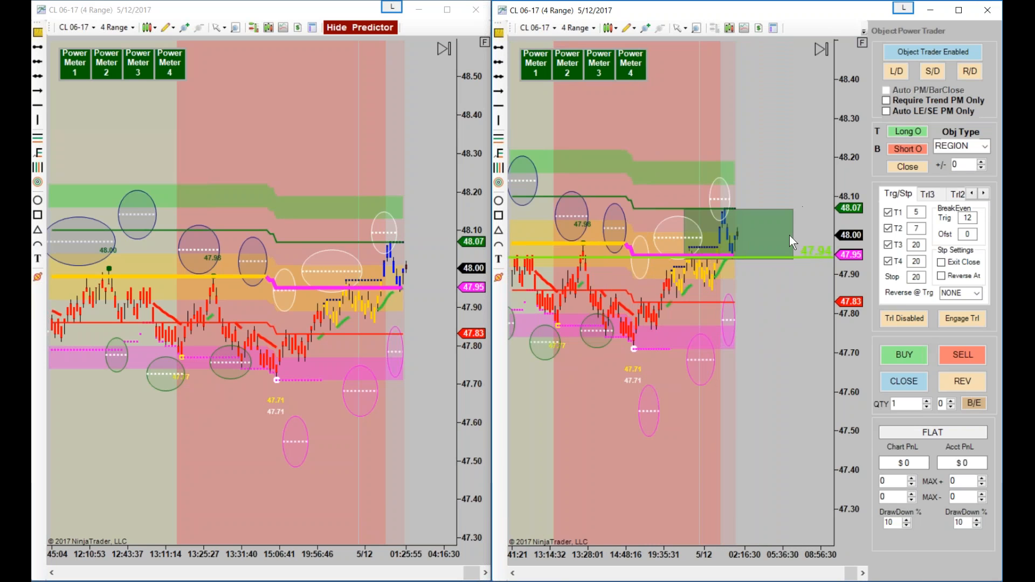
Step: Enable long and short entries for the second chart and set its trade quantity to 3
click(896, 72)
click(934, 74)
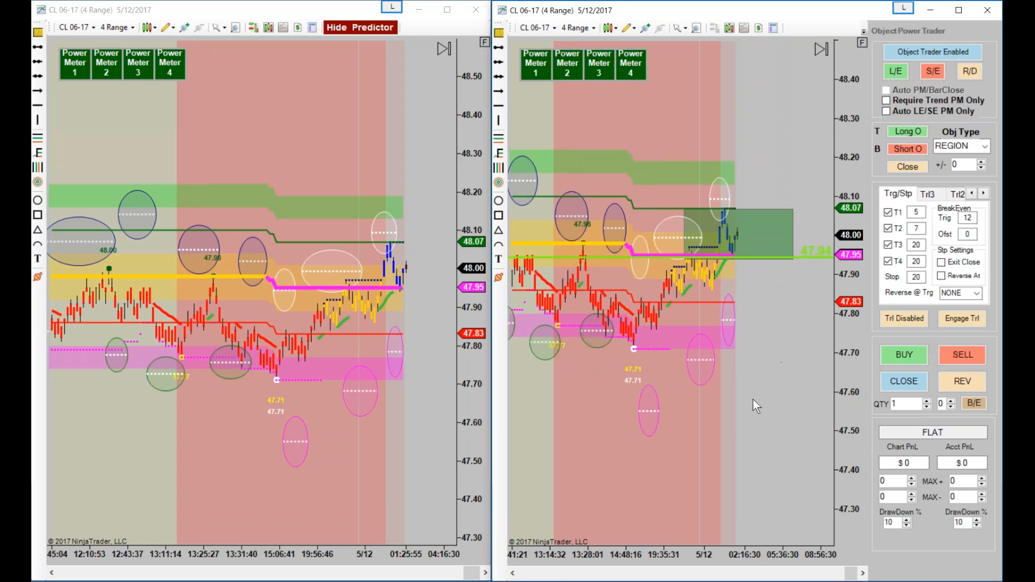
drag(755, 399, 781, 405)
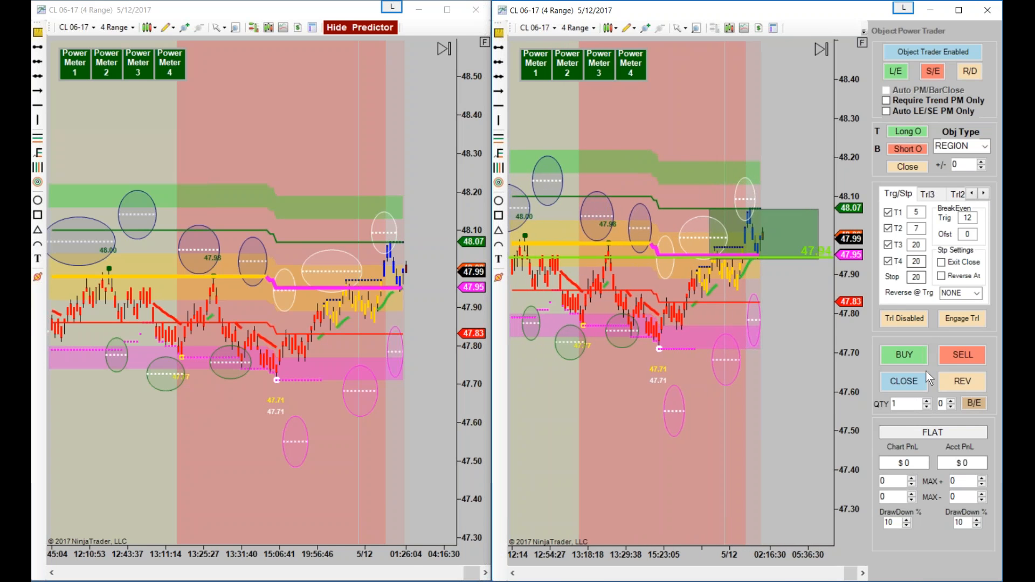
click(928, 401)
click(929, 401)
drag(734, 554, 725, 521)
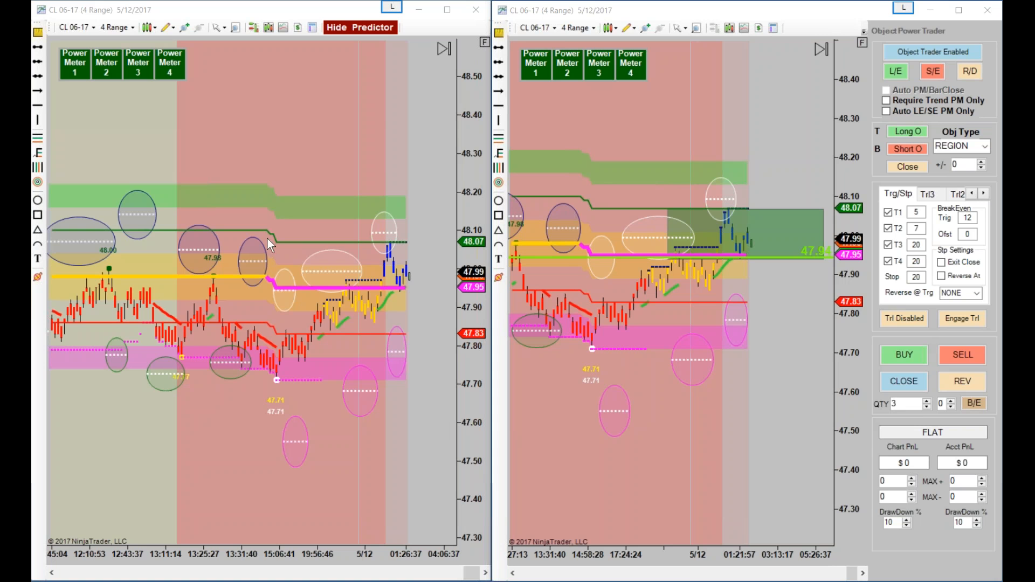
Step: Add the ObjectPowerTrader strategy to the first CL 06-17 chart with its default parameters and load it
right_click(191, 153)
click(215, 221)
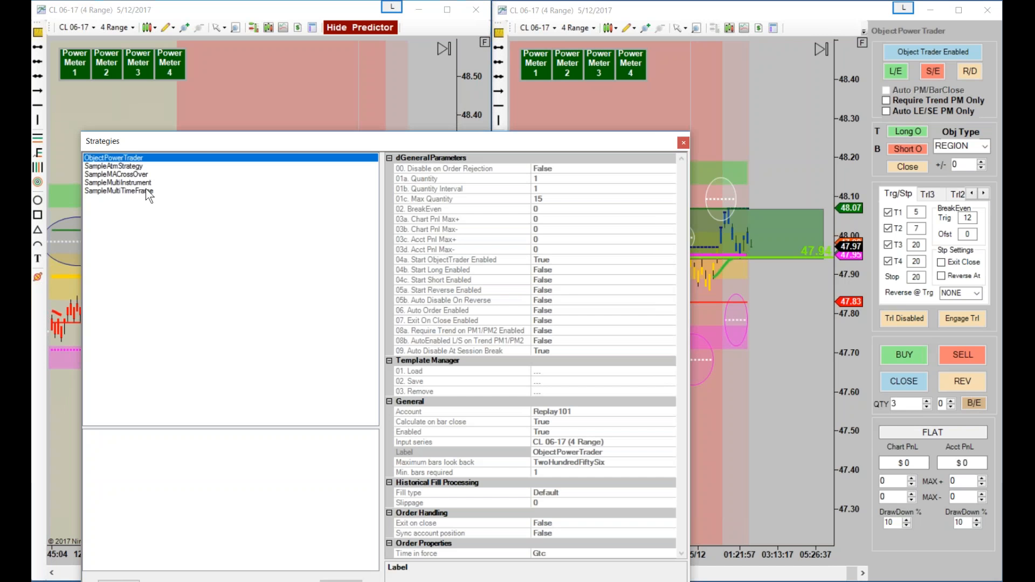
double_click(135, 160)
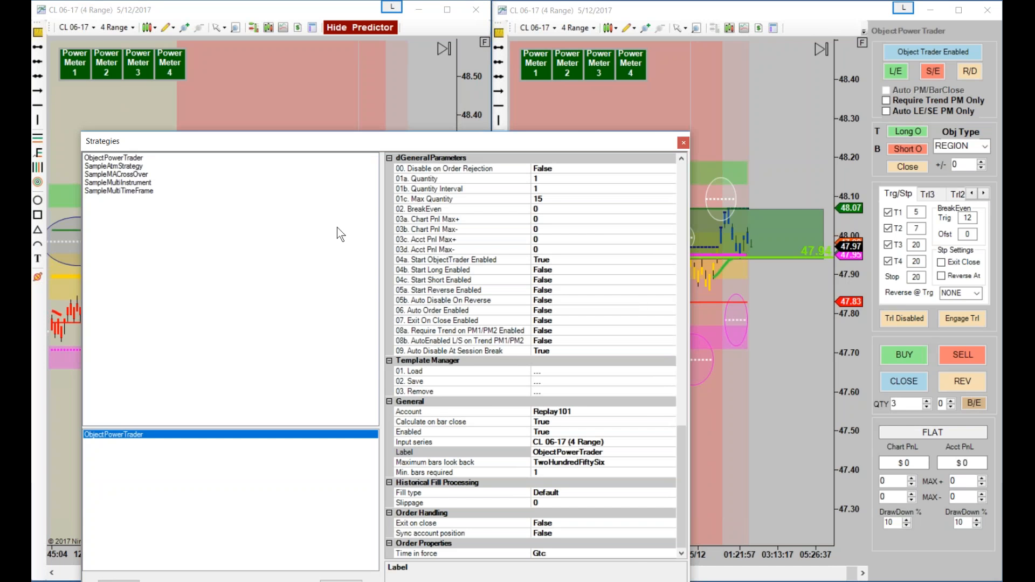
drag(340, 144, 346, 75)
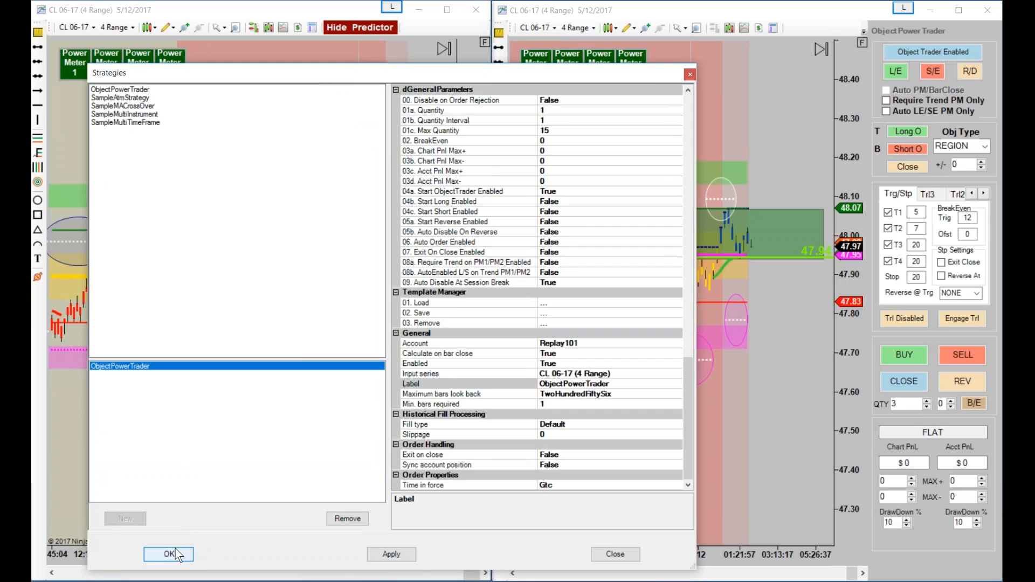
click(175, 552)
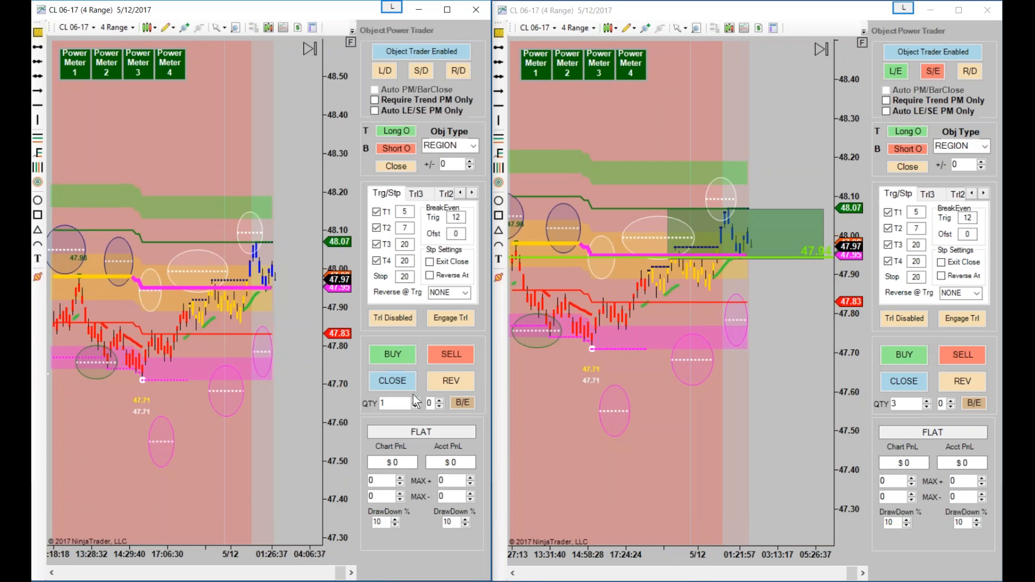
Step: Set the first chart's trade quantity to 3 and its T2 and T3 targets to 5
click(414, 400)
click(414, 400)
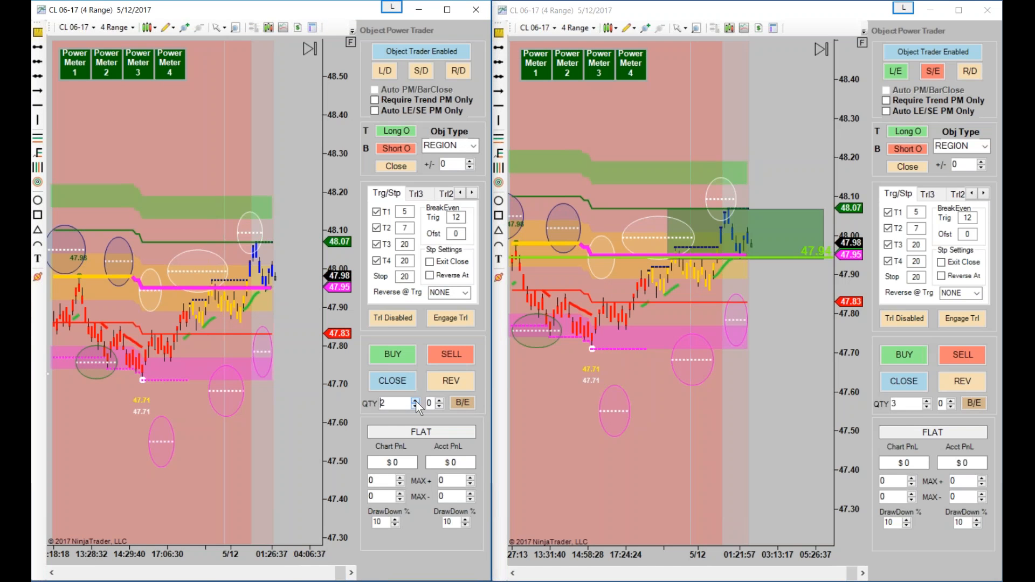
double_click(411, 228)
text(4)
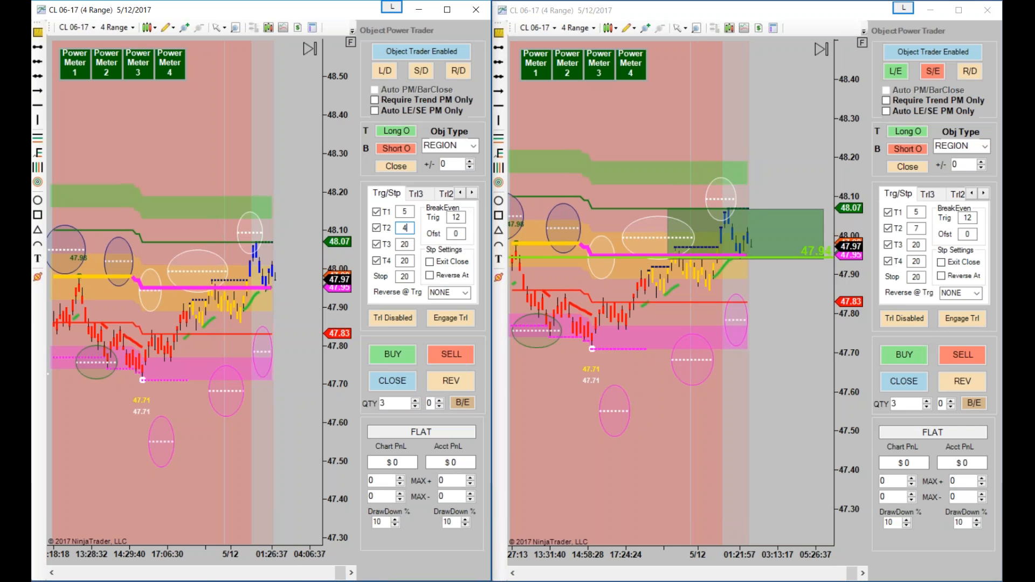
key(Tab)
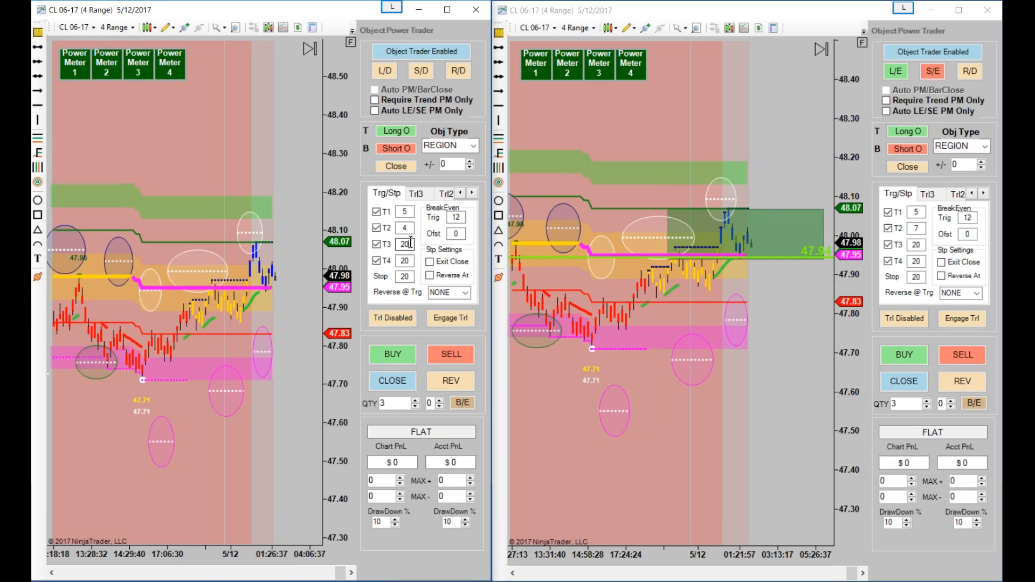
text(5)
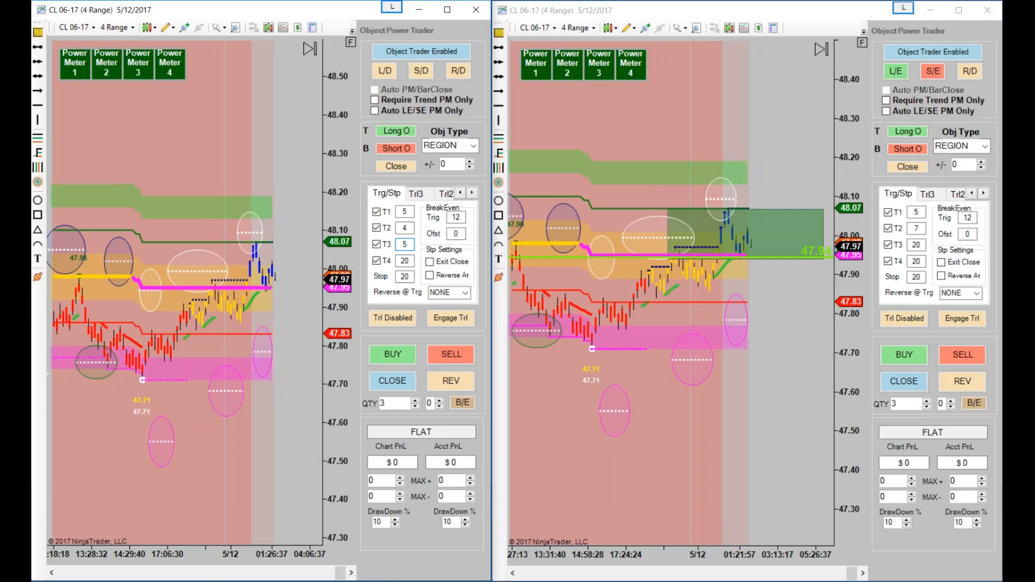
key(shift+Tab)
Step: Draw a green region from about 47.96 to 48.02 over the first chart's latest bars and enable long entries
drag(264, 388, 219, 409)
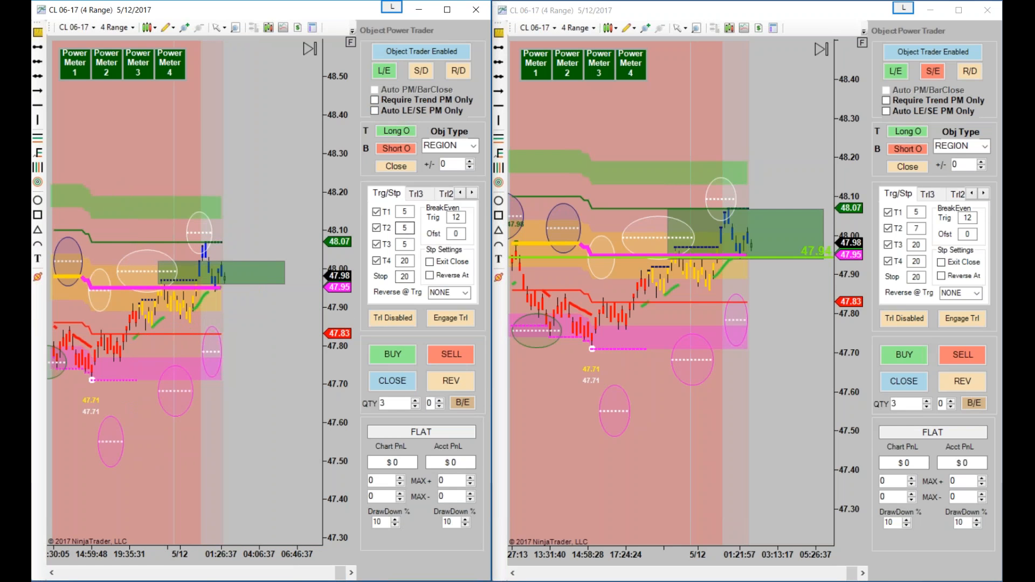
drag(158, 548, 174, 545)
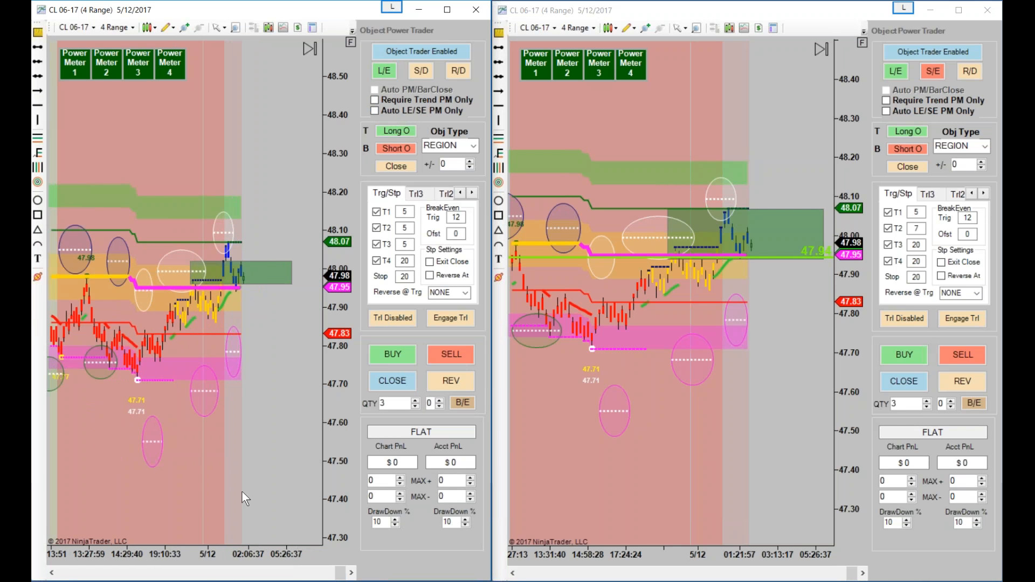
drag(241, 491, 234, 489)
drag(334, 318, 335, 331)
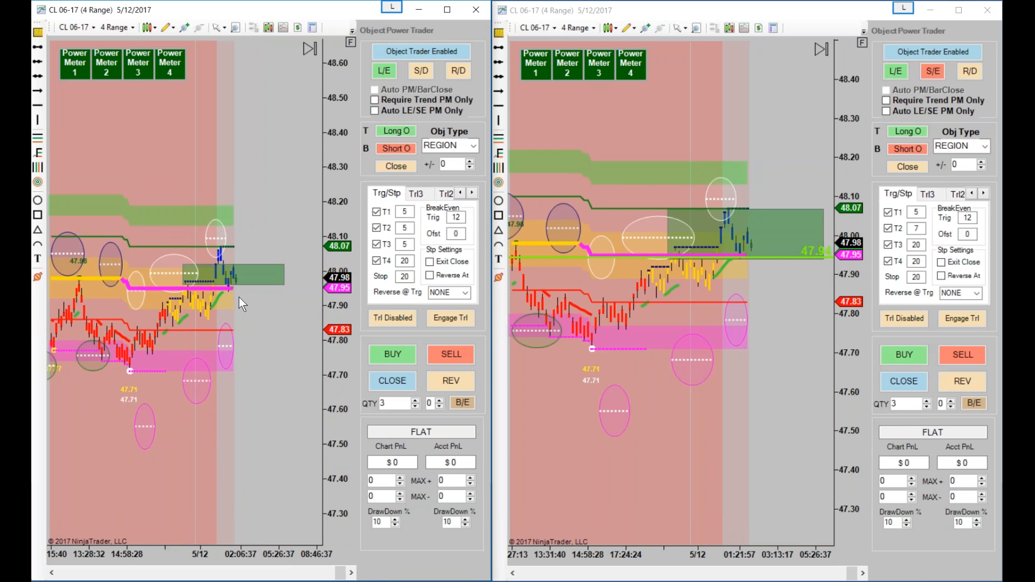
drag(331, 312, 331, 292)
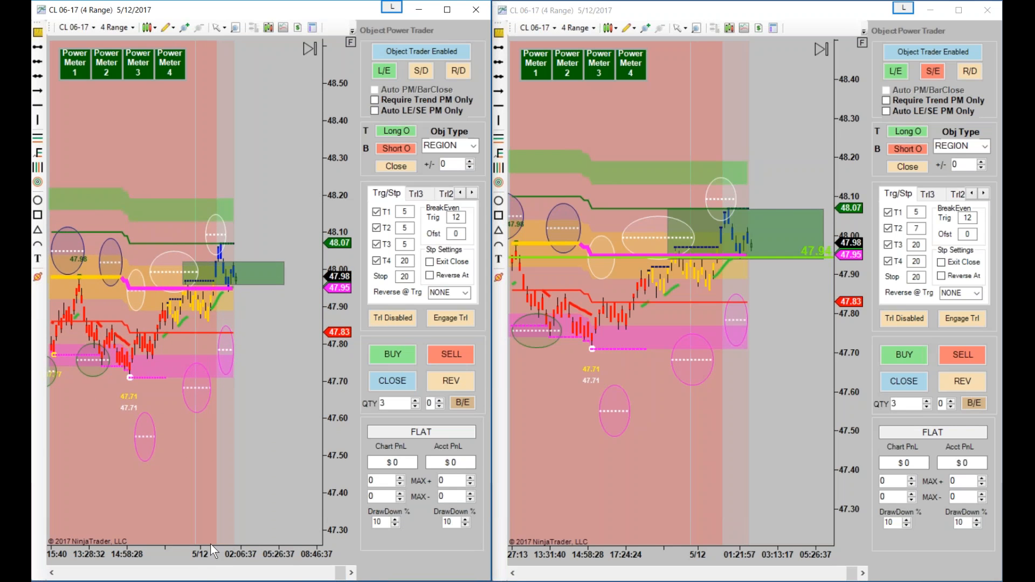
drag(207, 549, 222, 549)
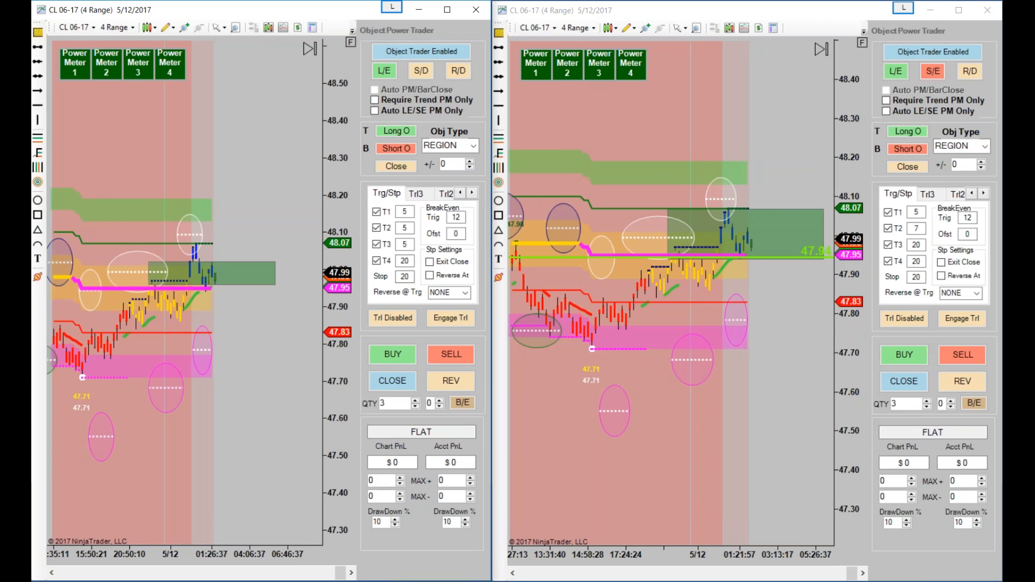
Step: Switch the first chart's entry mode to Touch with a +/- offset of 1, and disable long entries
click(397, 167)
click(470, 162)
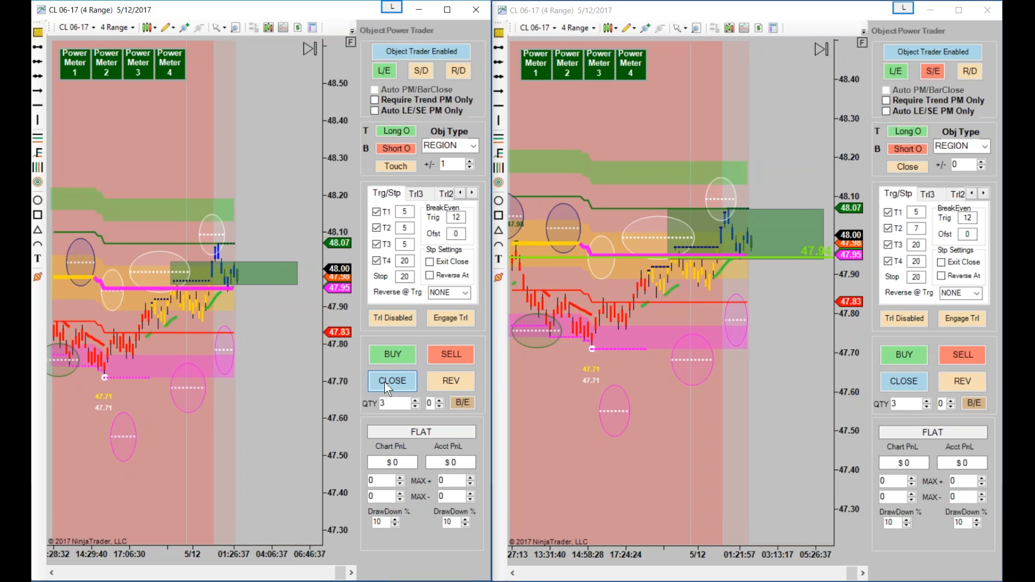
click(389, 70)
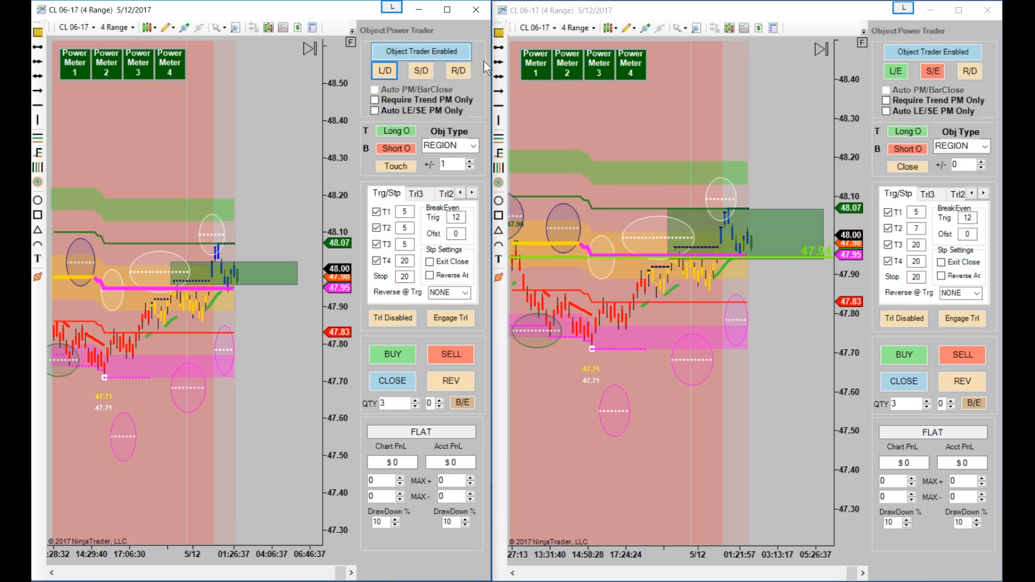
Step: Maximize the second chart to examine price against its region and the 47.94 line, and restore the side-by-side layout
double_click(694, 14)
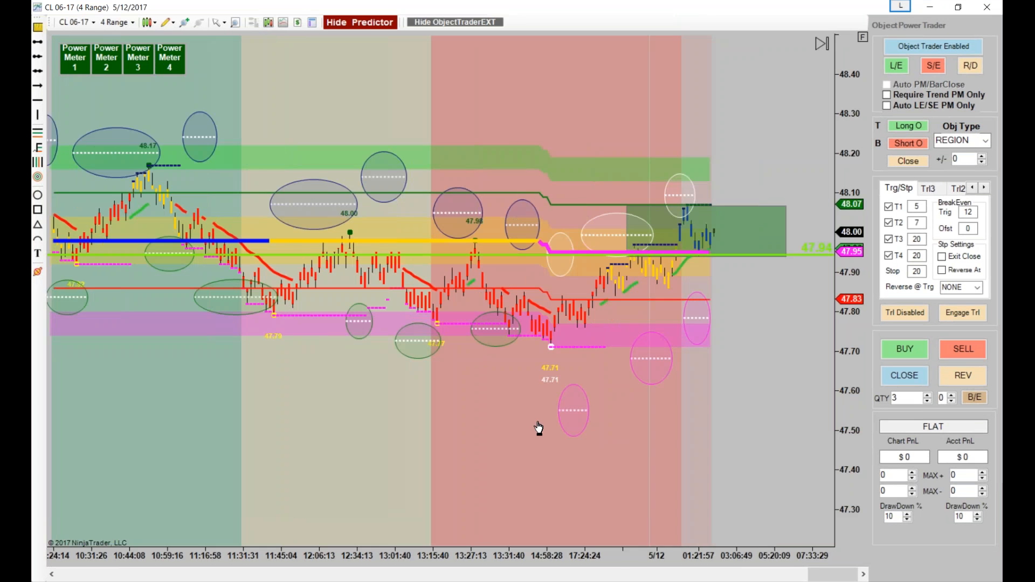
drag(850, 243, 825, 299)
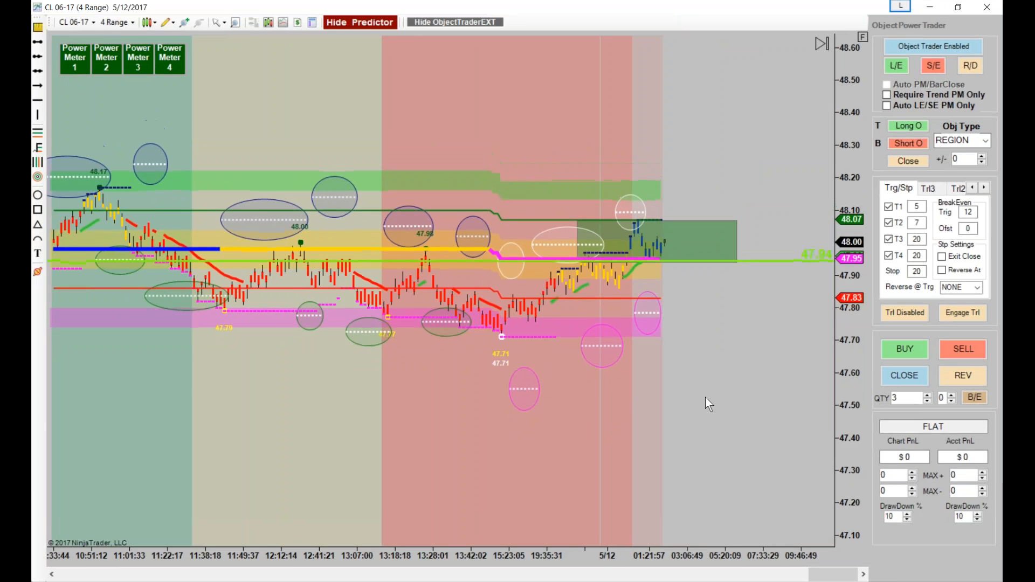
scroll(705, 397, down, 2)
drag(846, 263, 846, 243)
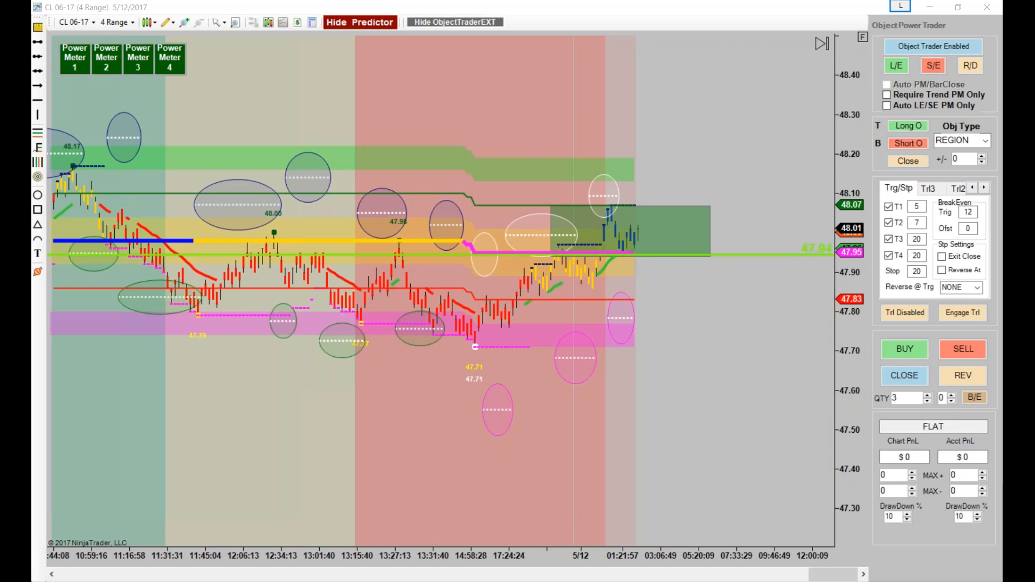
double_click(461, 8)
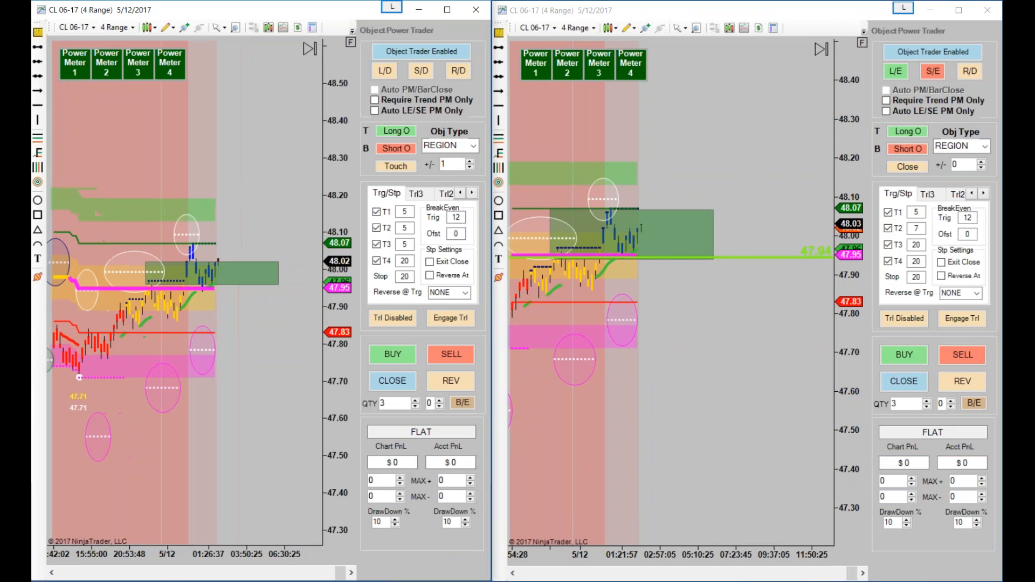
Step: Set the first chart's object type to PM2 with a +/- offset of 0, and enable short entries
click(474, 145)
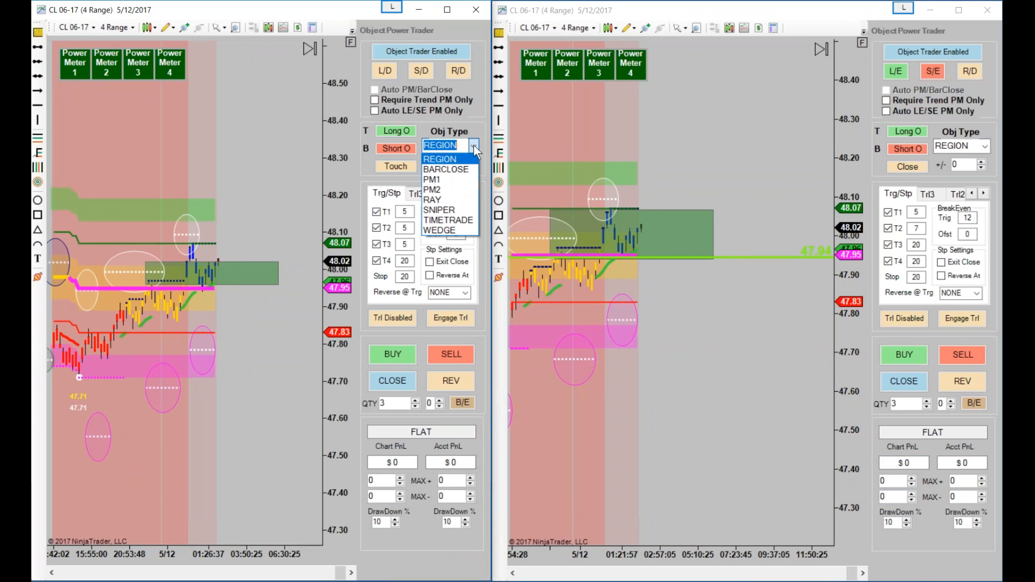
click(443, 190)
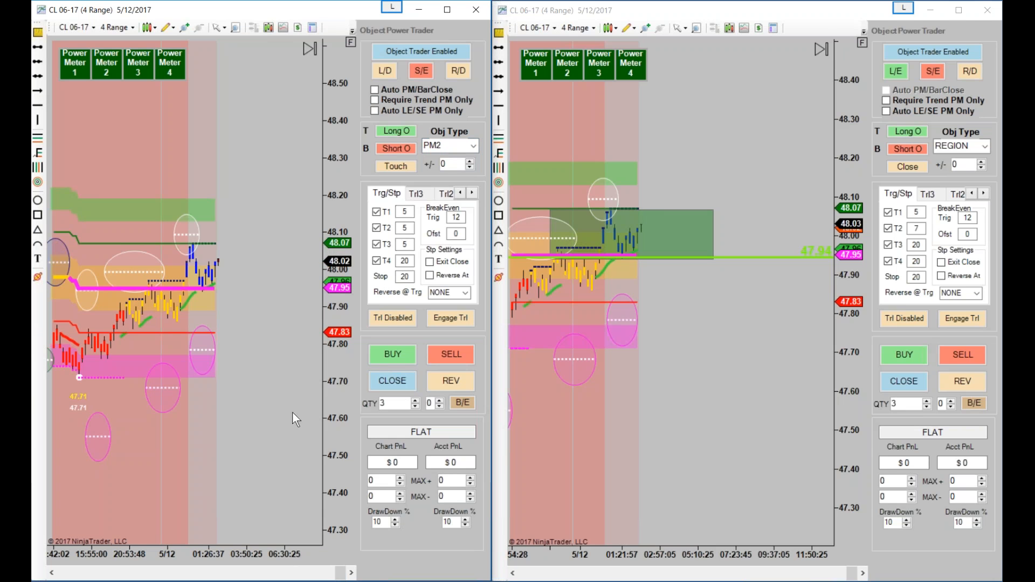
mouse_move(218, 548)
mouse_down()
mouse_move(202, 549)
mouse_move(223, 544)
mouse_up()
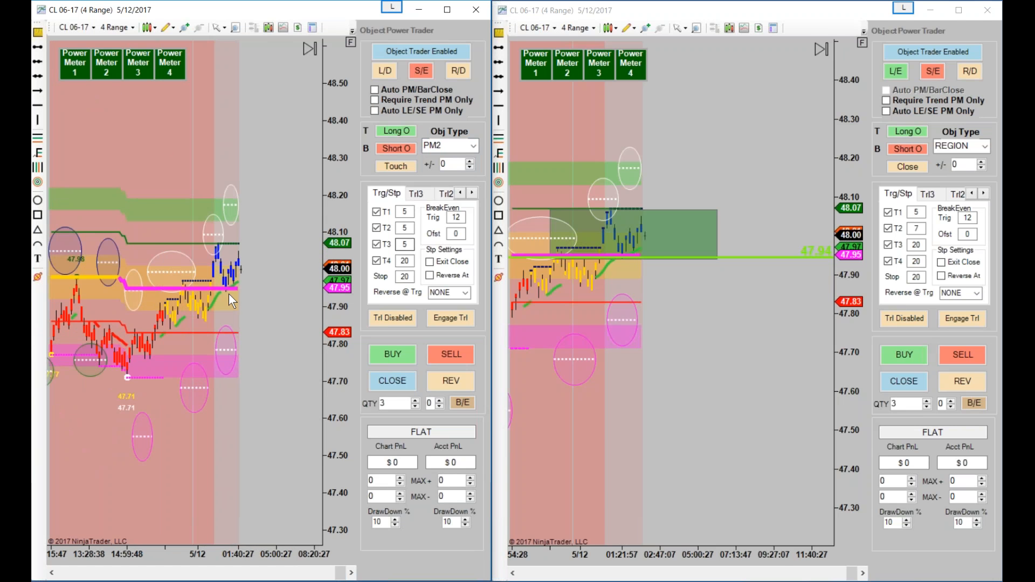
double_click(916, 228)
double_click(918, 245)
click(734, 376)
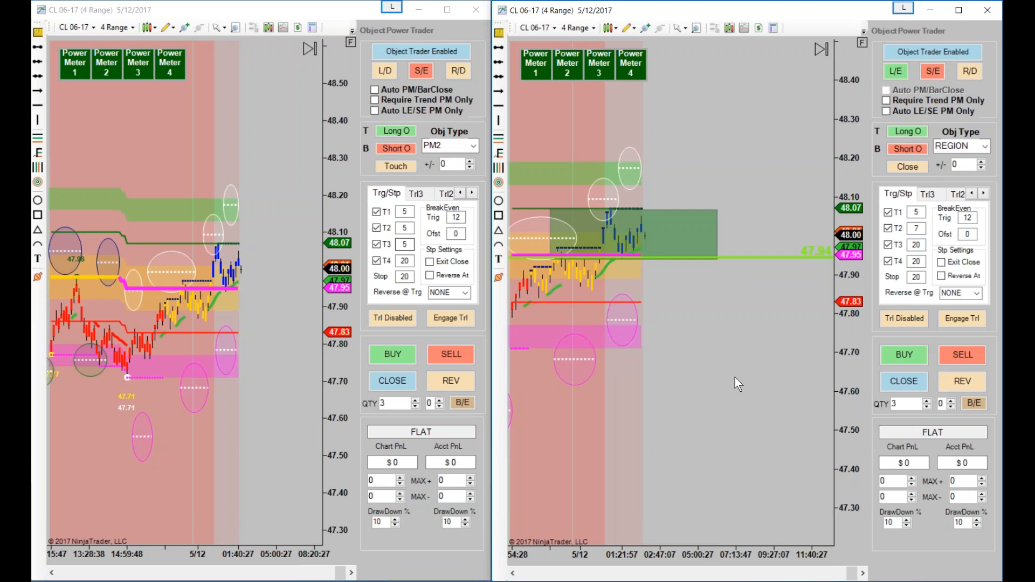
drag(253, 550, 238, 549)
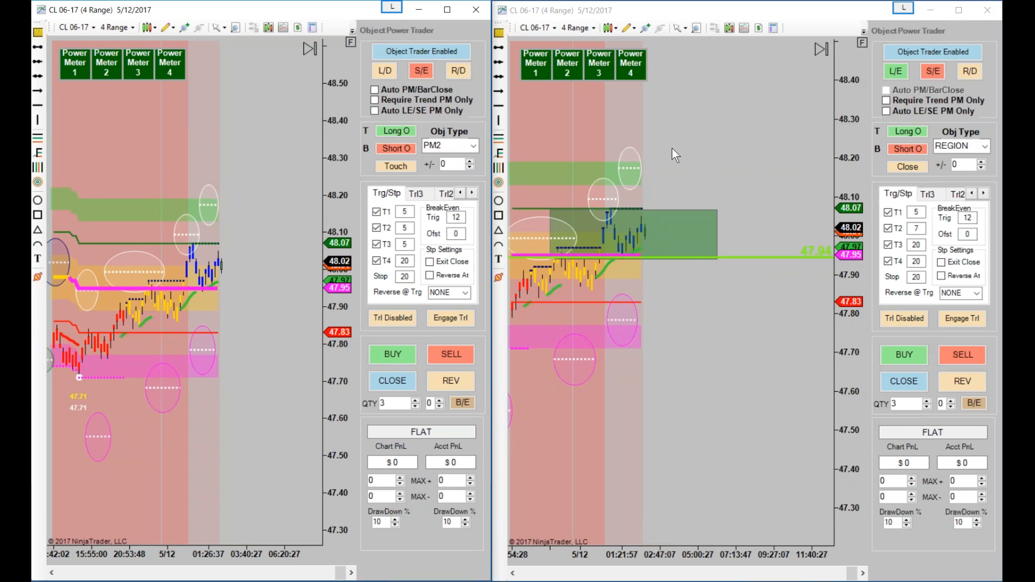
Step: Set the second chart's region top action to Short I and its entry mode to Touch
drag(688, 354, 745, 354)
drag(857, 223, 849, 236)
click(906, 132)
click(911, 165)
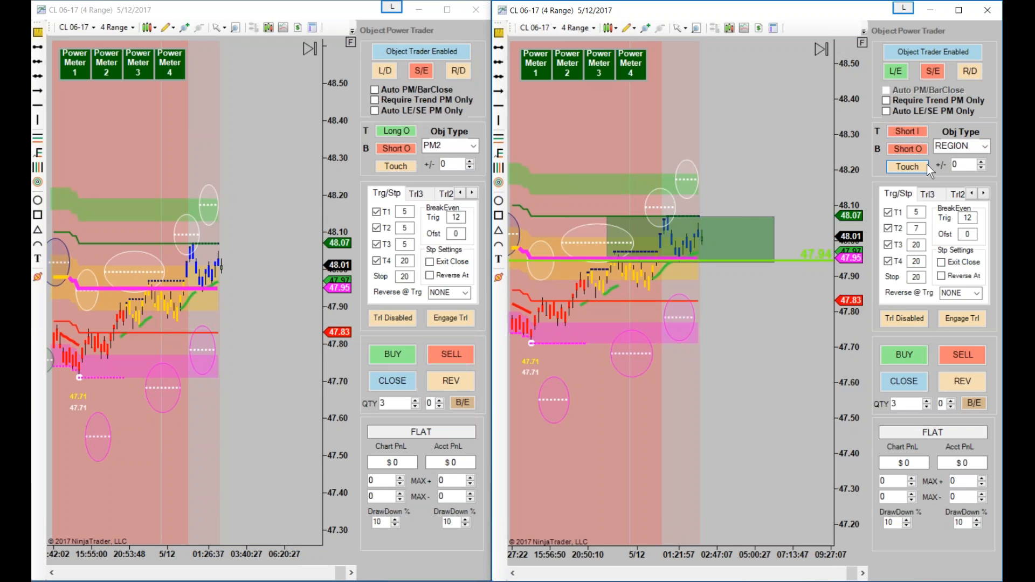
Step: Set the second chart's +/- offset to 3 for the region entry
click(981, 162)
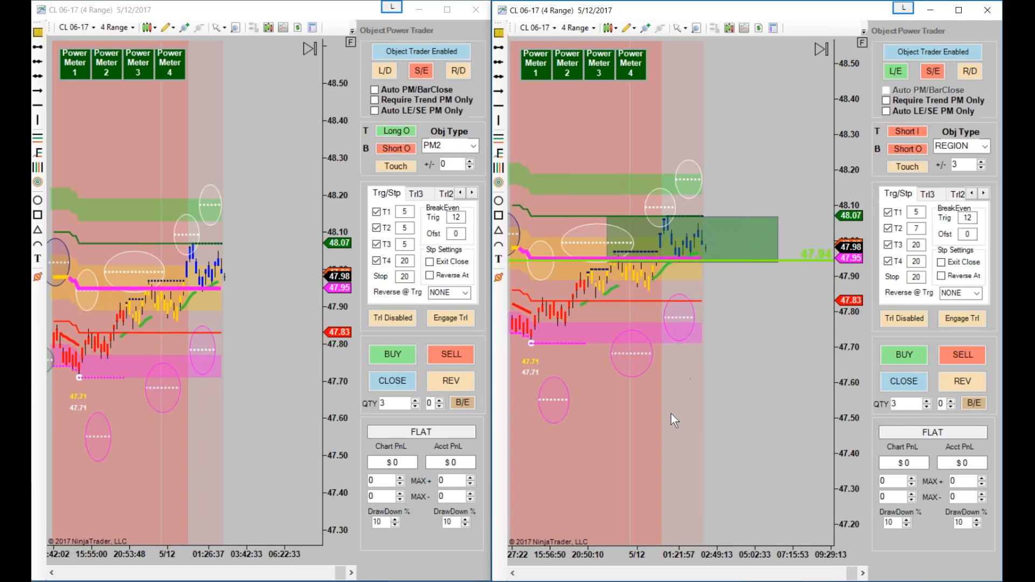
drag(671, 413, 706, 415)
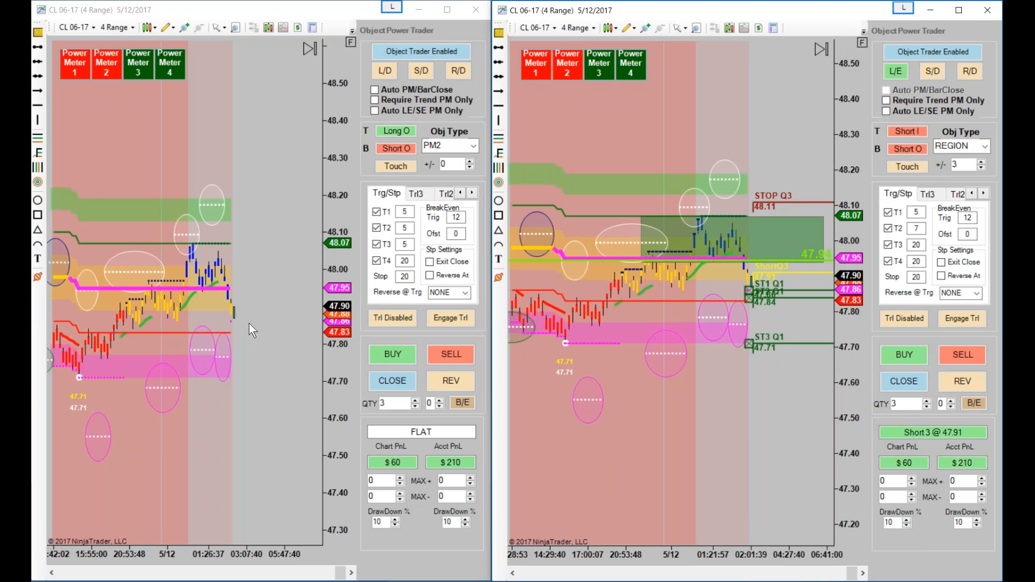
Step: Move the open short's third target (ST3) on the second chart down to 47.43
drag(740, 318, 706, 316)
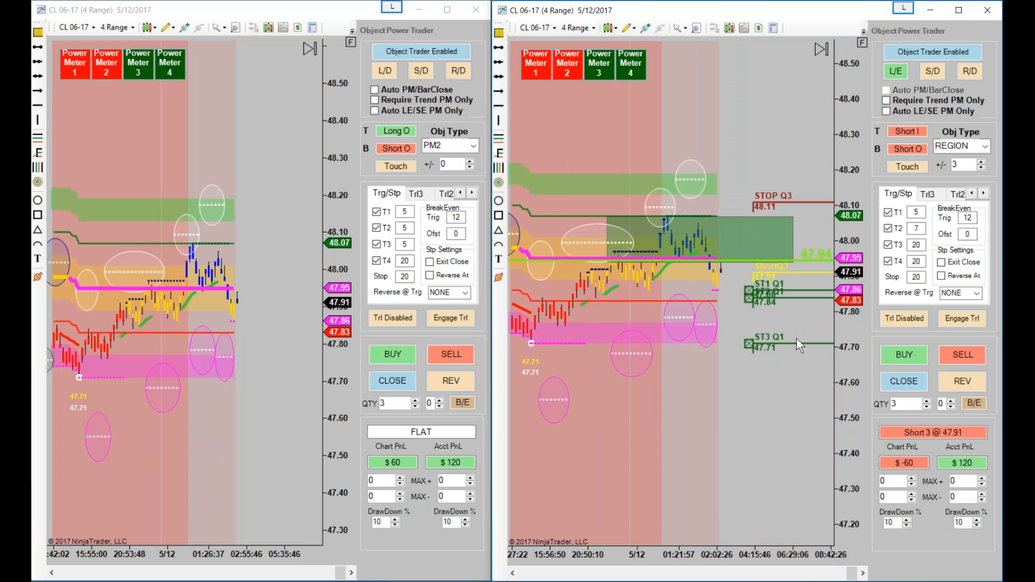
drag(800, 344, 791, 446)
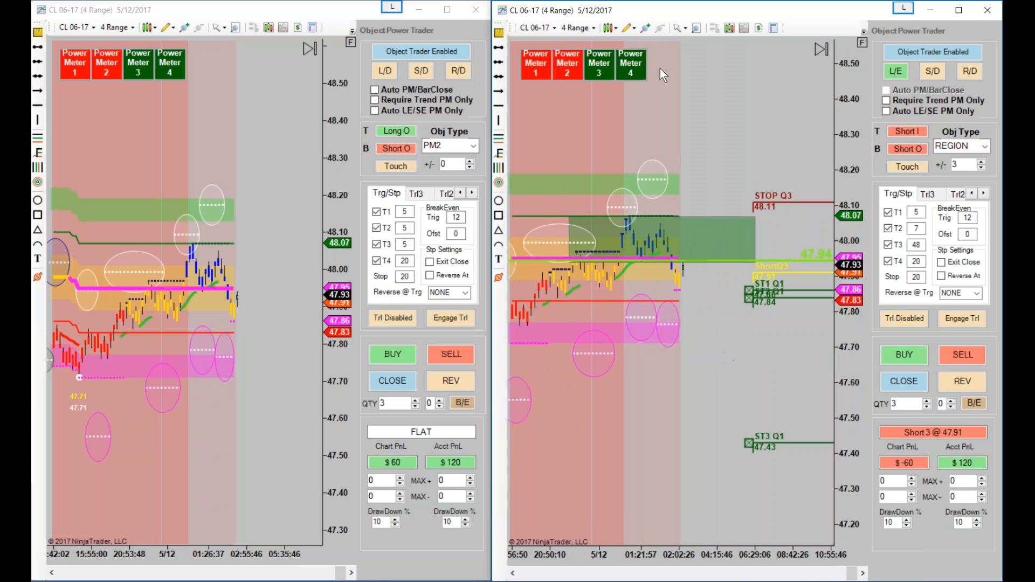
Step: Maximize the second chart and examine price against the region, the short entry, its stop and the ST3 target
double_click(660, 14)
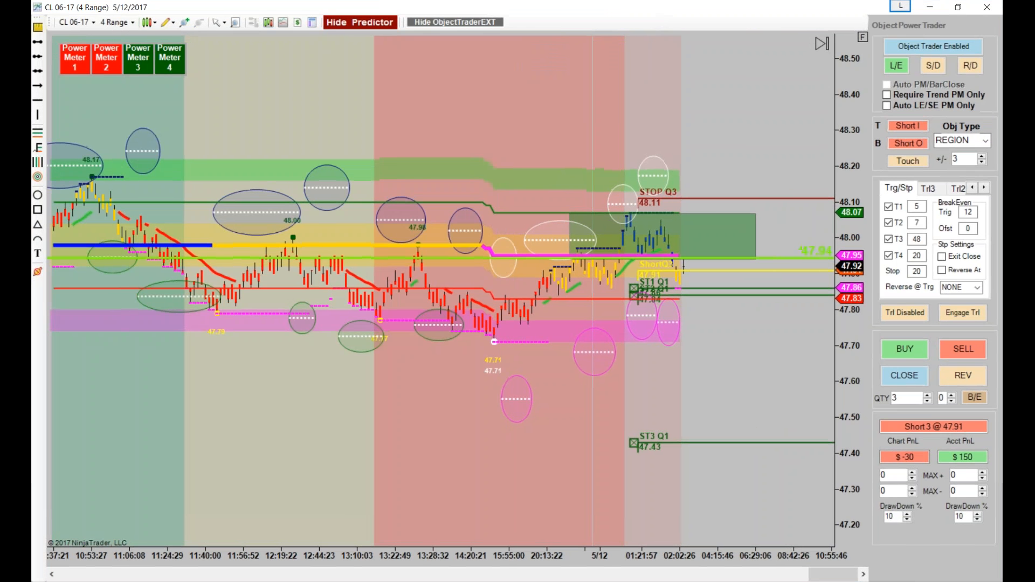
drag(529, 450, 445, 450)
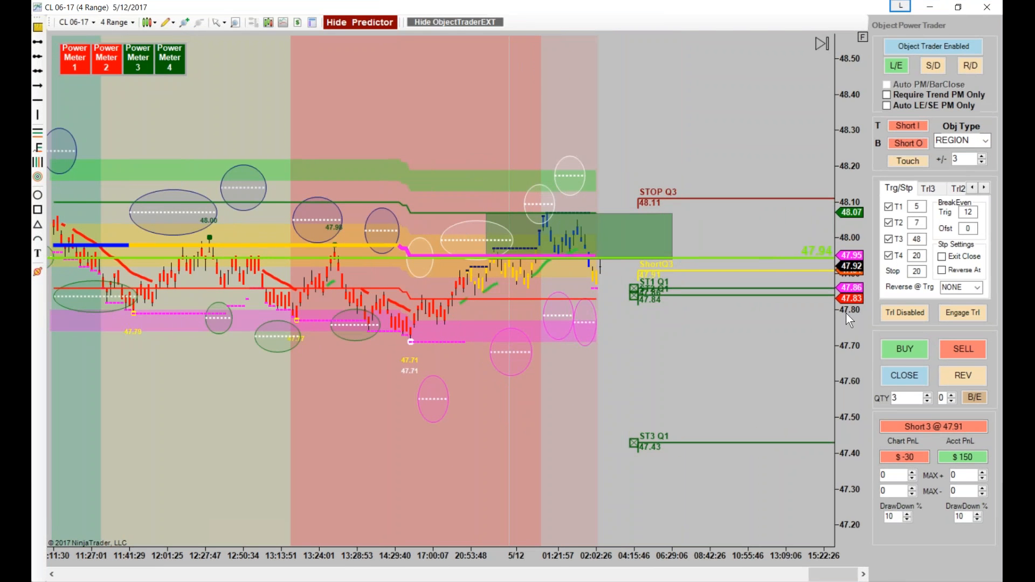
drag(846, 312, 845, 352)
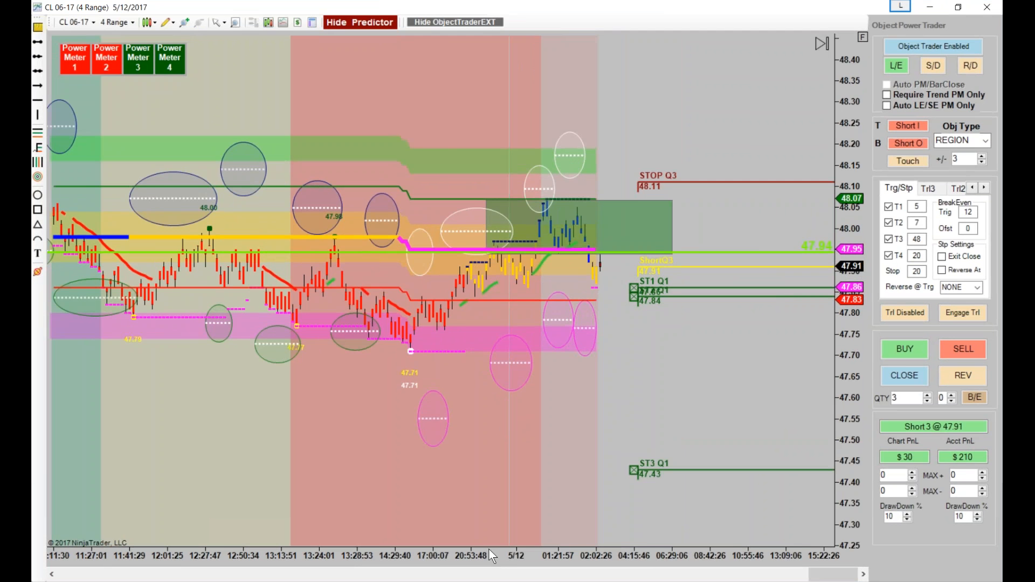
drag(488, 549, 528, 551)
drag(508, 512, 567, 508)
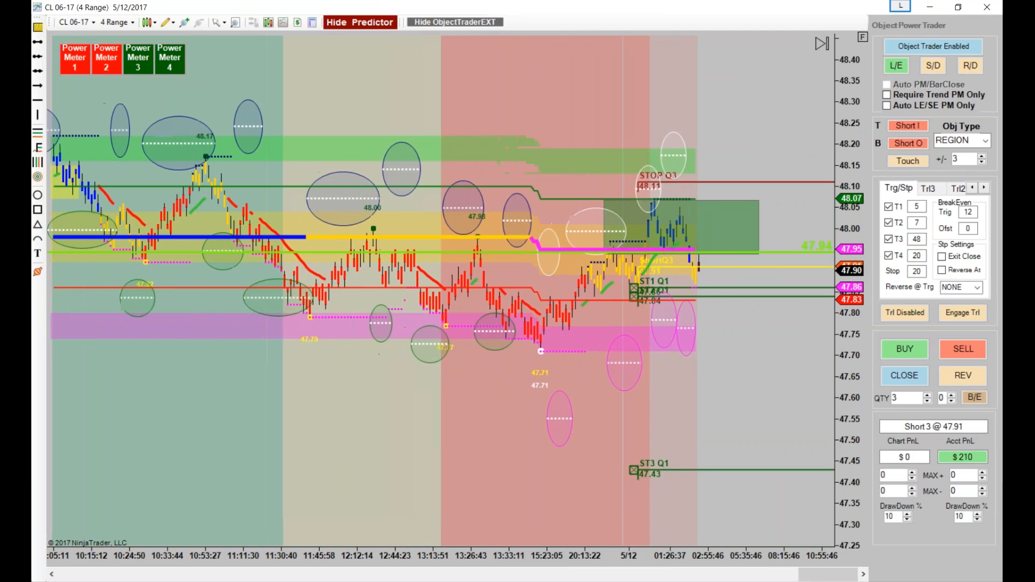
drag(845, 313, 846, 341)
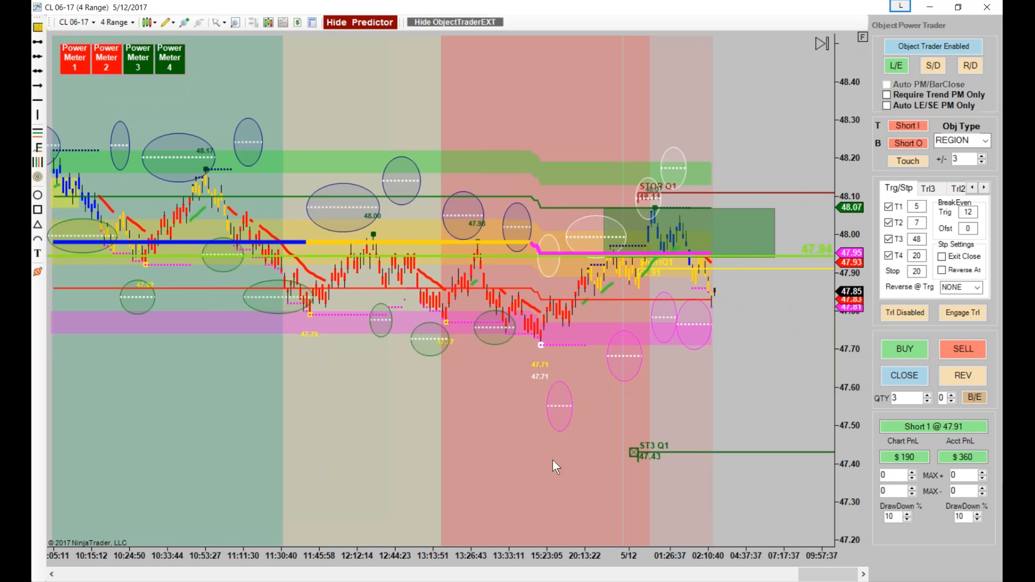
drag(552, 460, 668, 407)
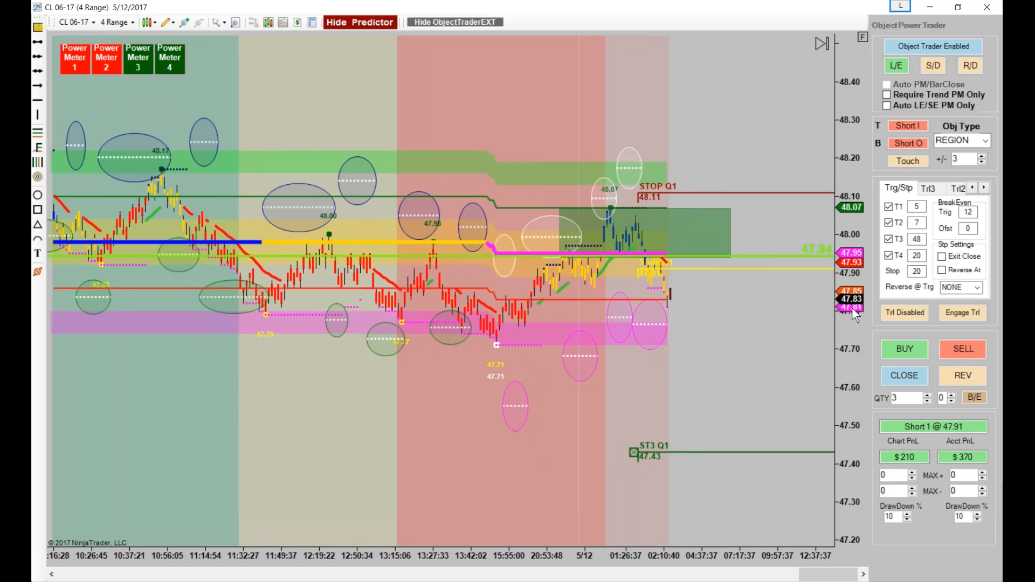
drag(852, 307, 852, 270)
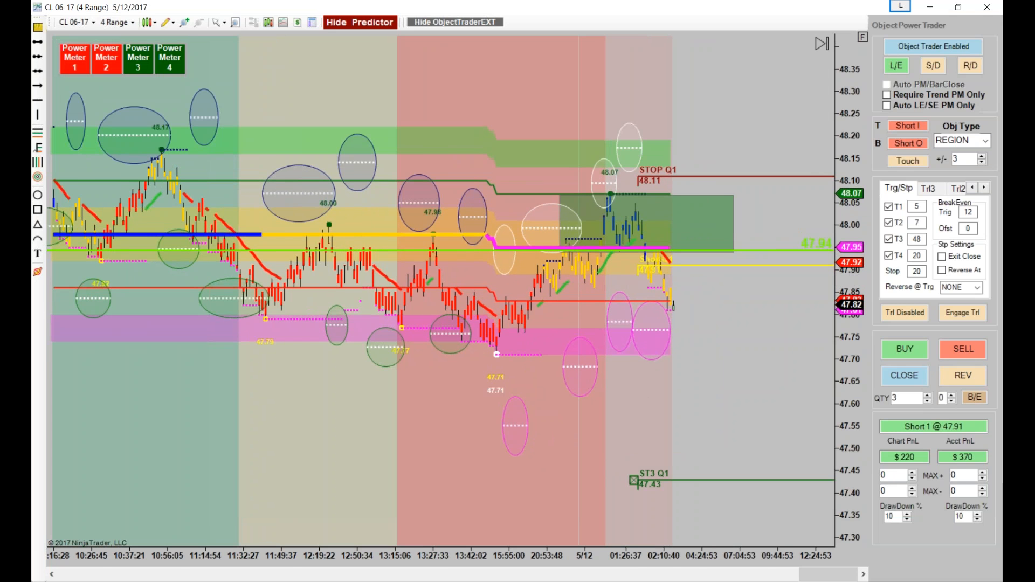
drag(673, 398, 641, 393)
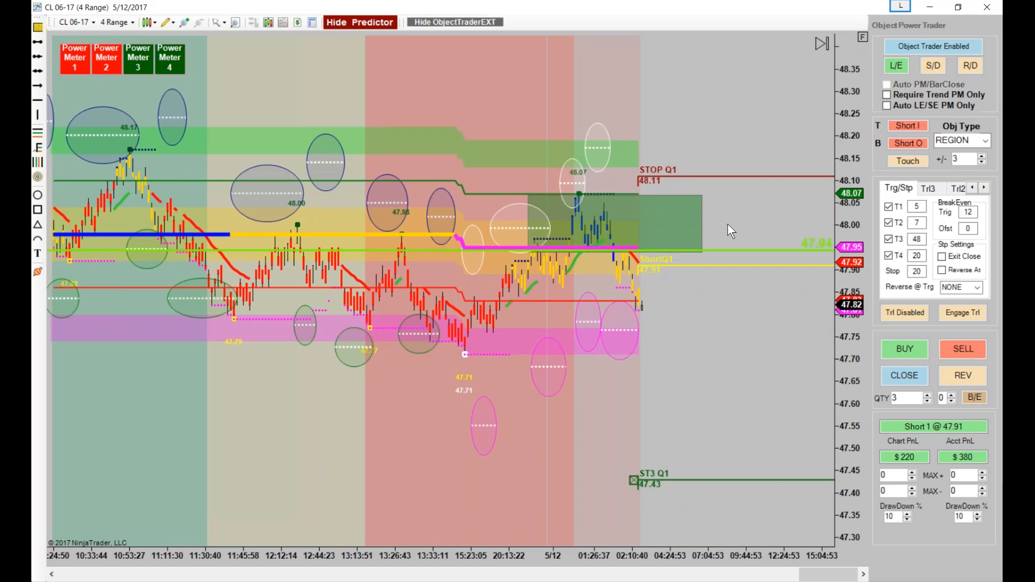
Step: Set the maximized chart's object type to PM2 and highlight the open short position's status text
click(985, 140)
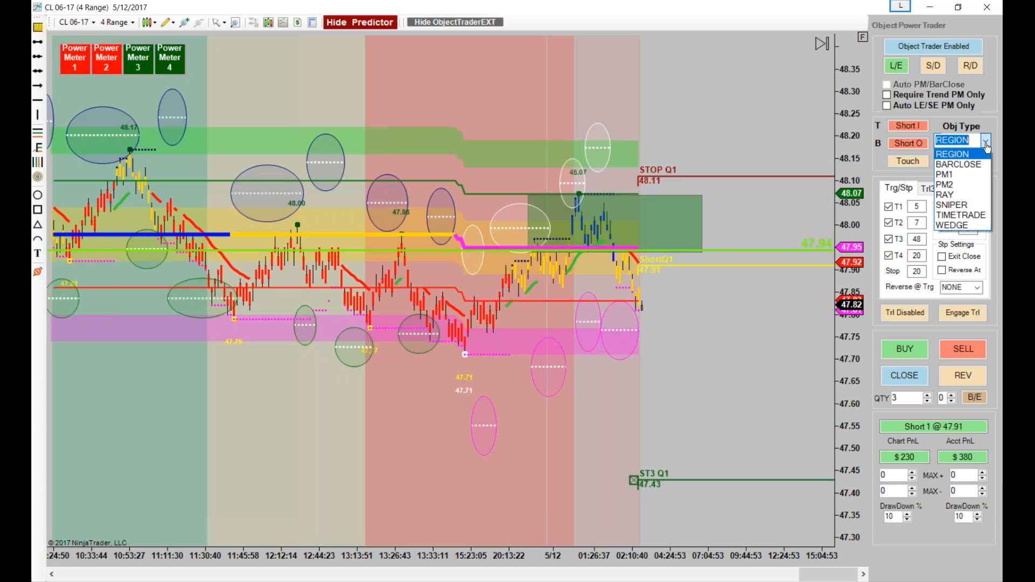
click(956, 186)
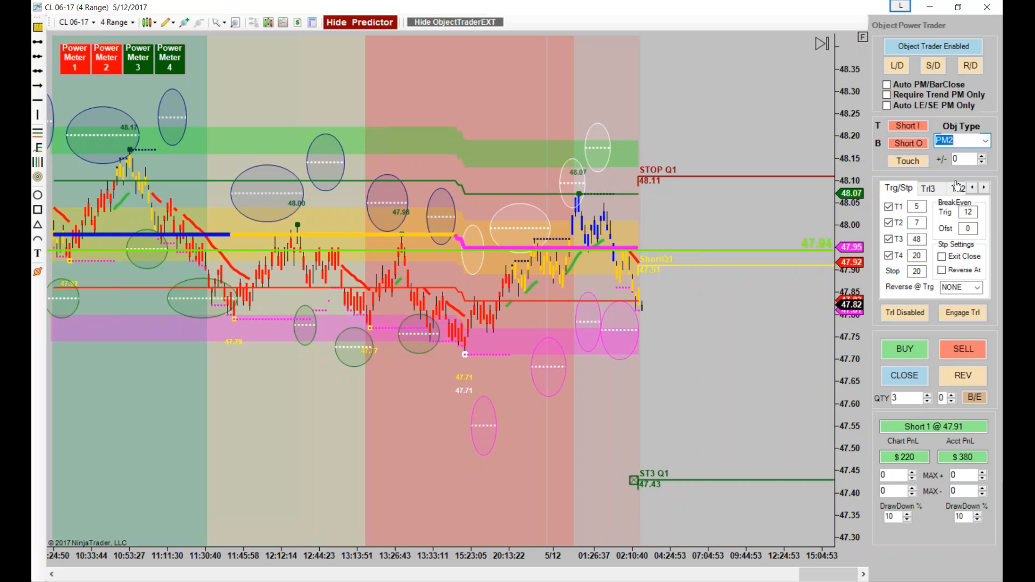
drag(676, 380, 613, 380)
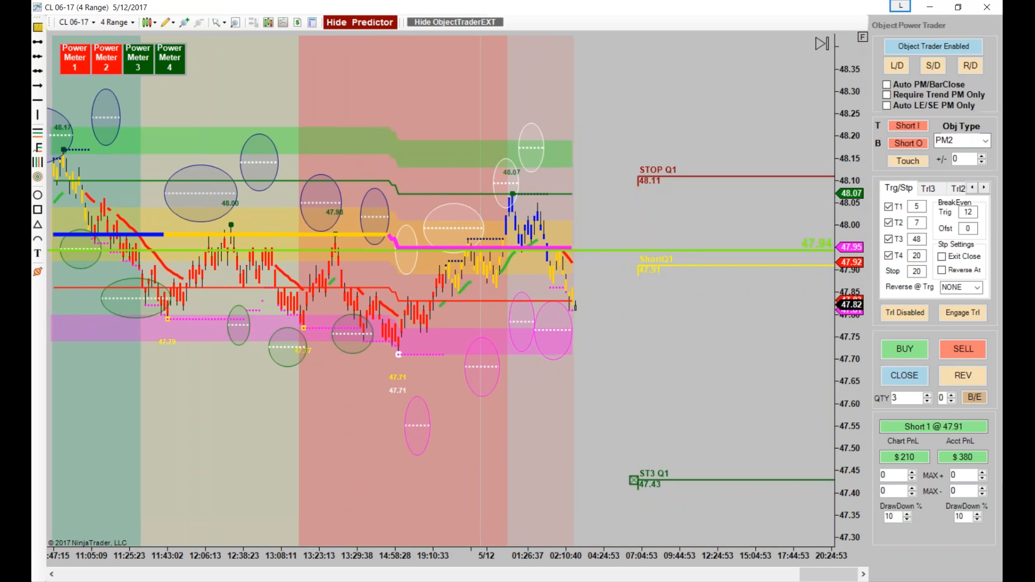
drag(906, 426, 985, 424)
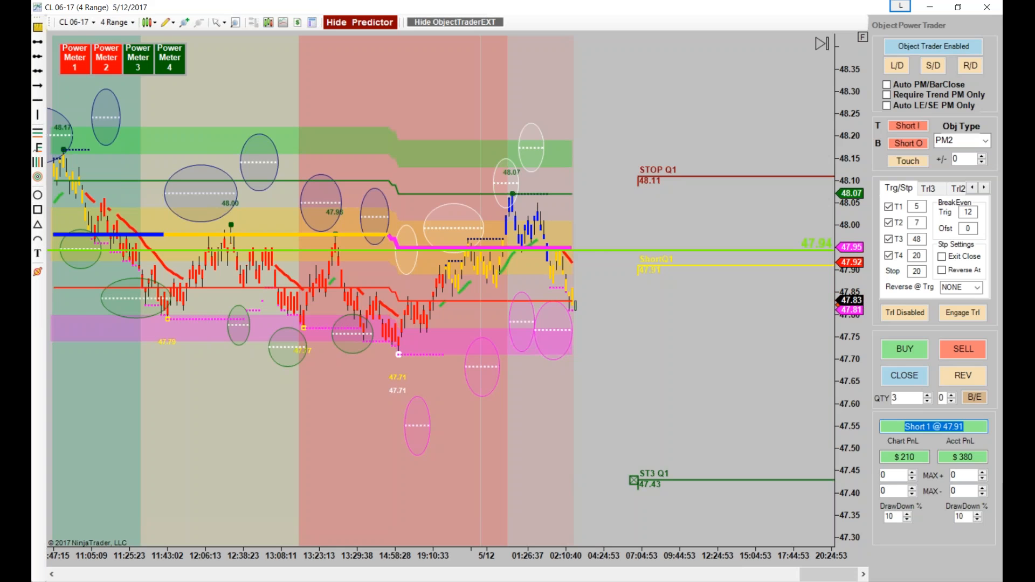
click(567, 312)
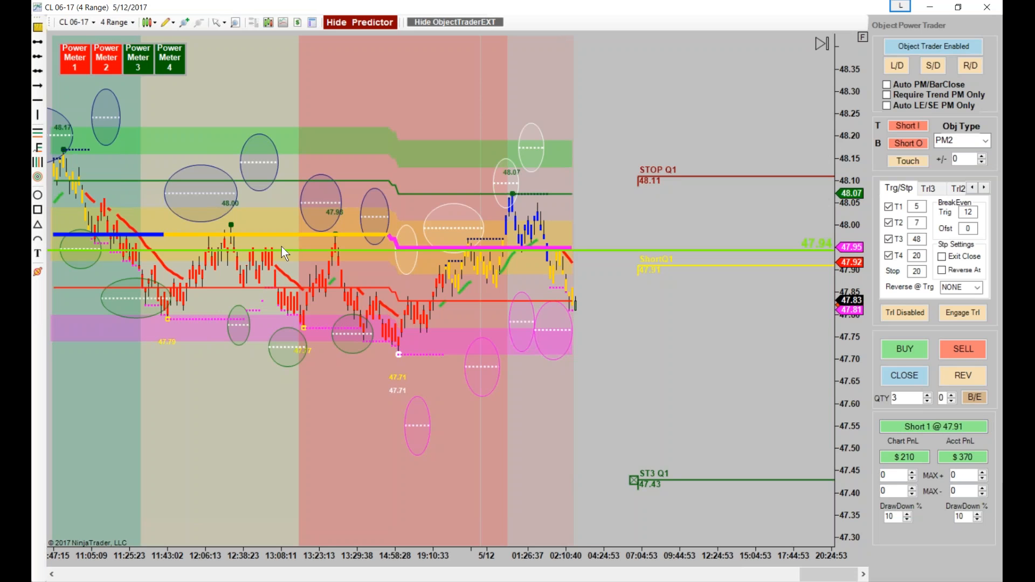
Step: Move the green horizontal line down to 47.71, at the chart's recent swing low
drag(290, 248, 345, 351)
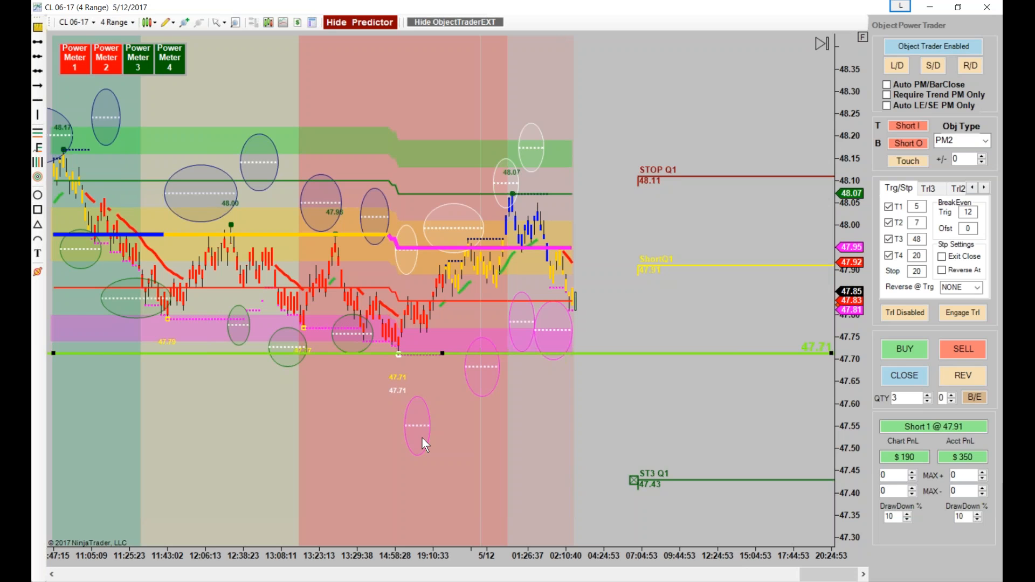
drag(568, 431, 642, 434)
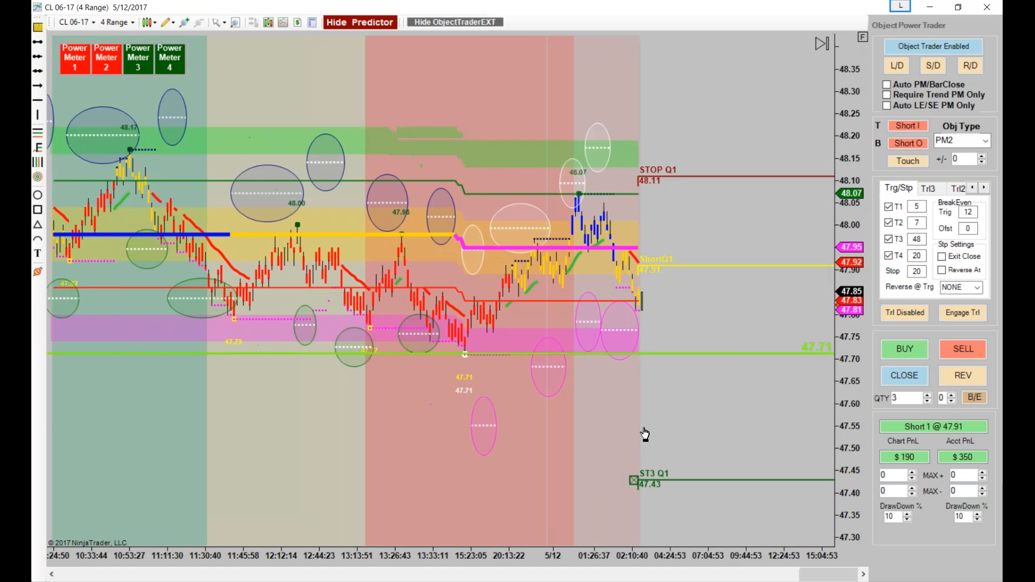
drag(845, 278, 827, 361)
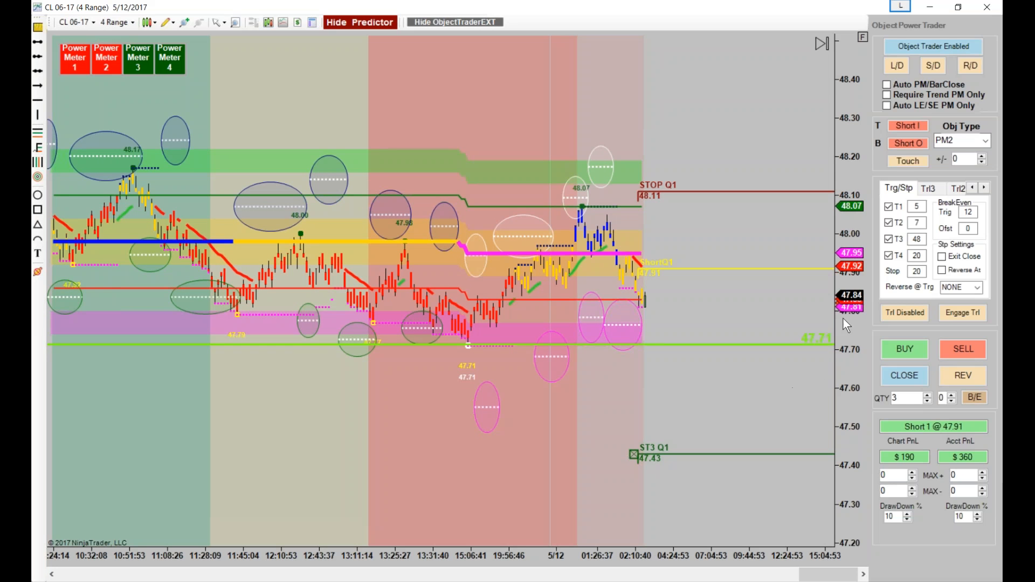
drag(842, 336, 849, 316)
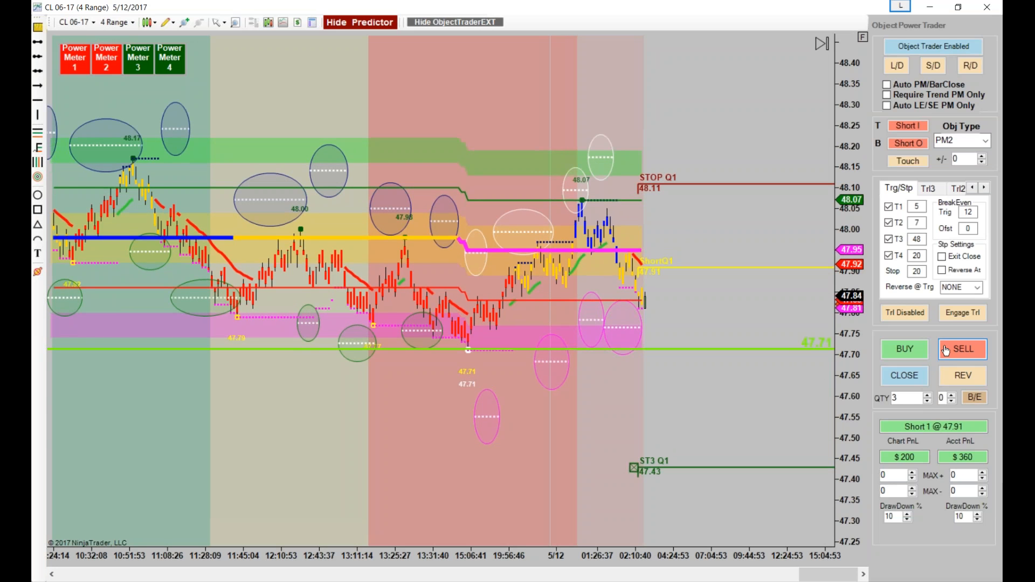
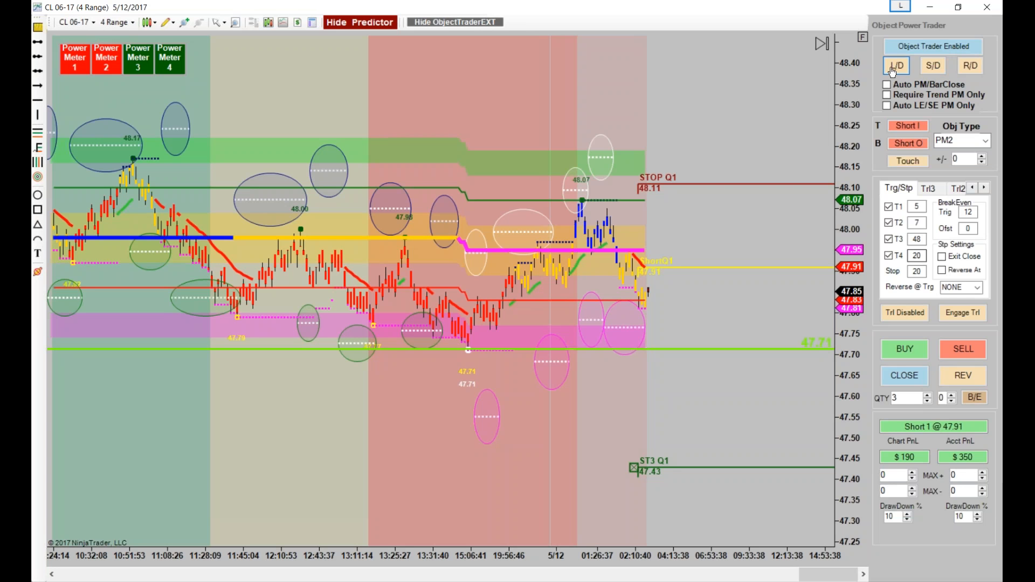
Step: Enable only long entries for the PM2 object type, with Require Trend PM Only unticked
drag(846, 257, 845, 242)
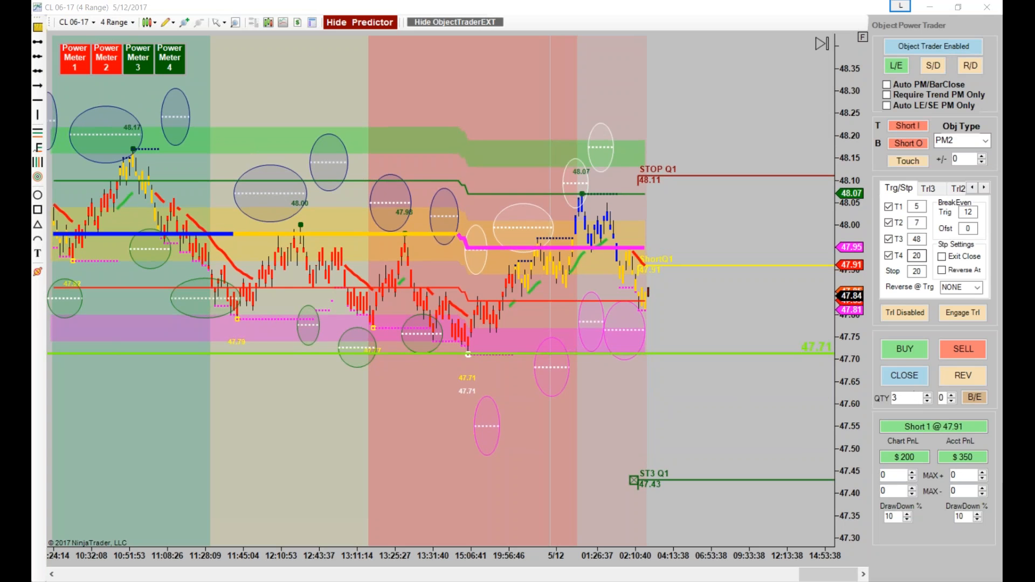
drag(751, 416, 738, 416)
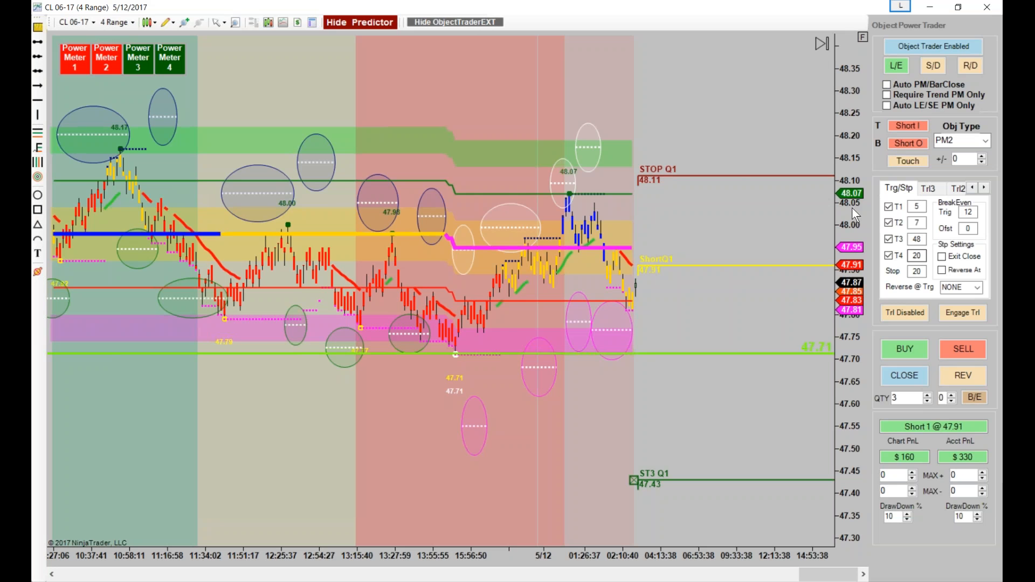
drag(852, 202, 855, 190)
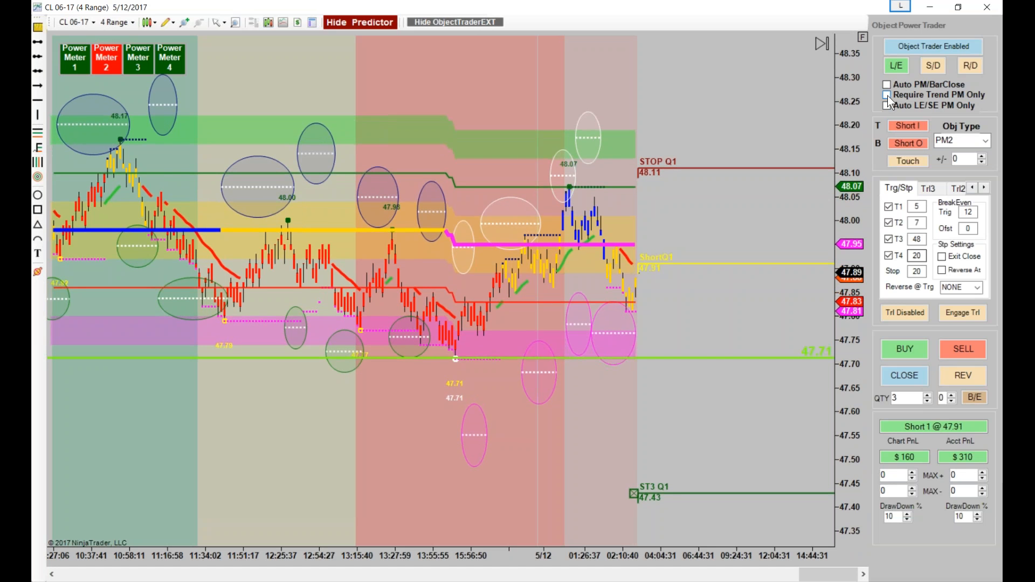
click(887, 95)
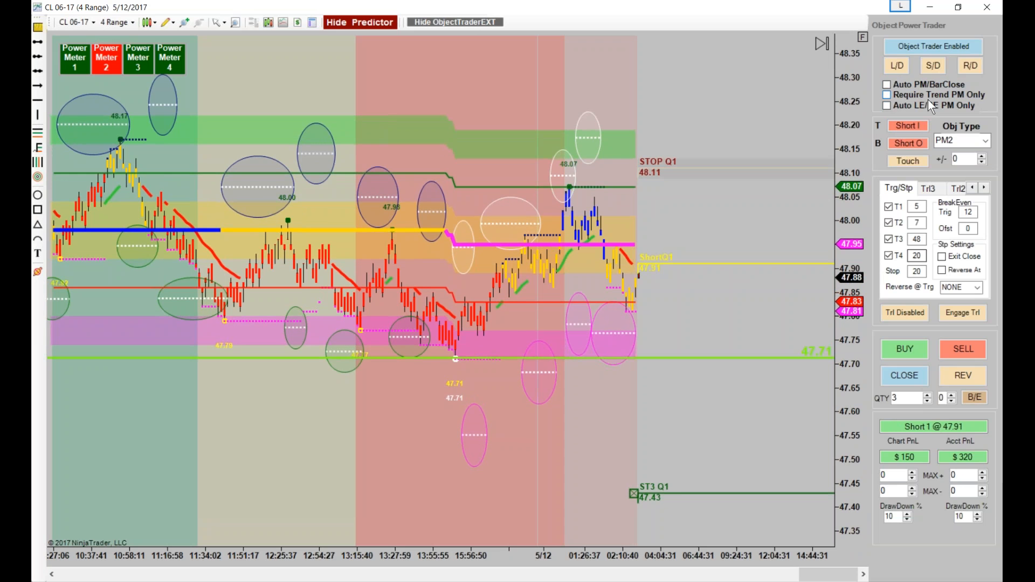
click(933, 65)
click(897, 66)
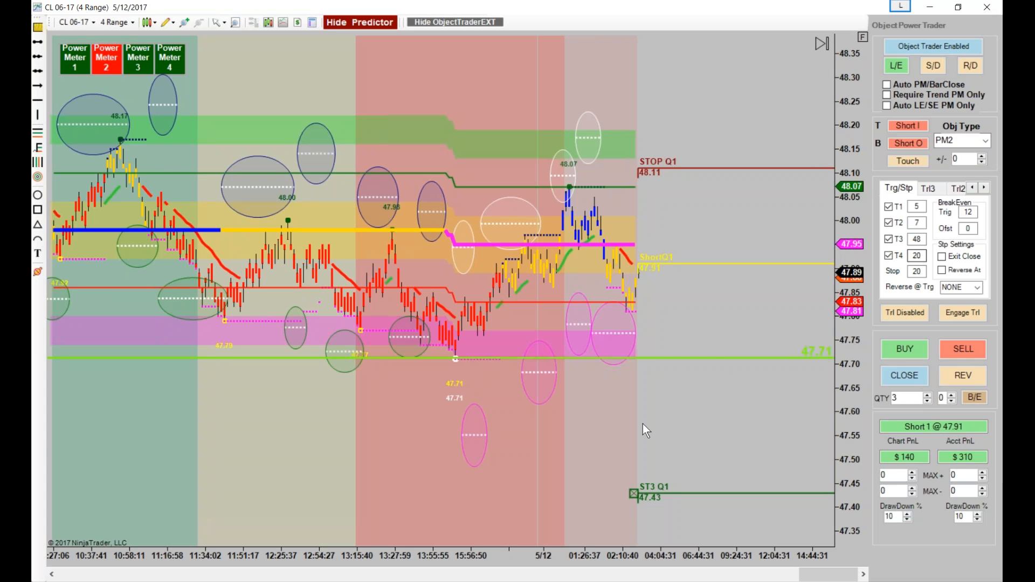
Step: Move the green horizontal line from the swing low up to 47.95
drag(848, 328, 851, 304)
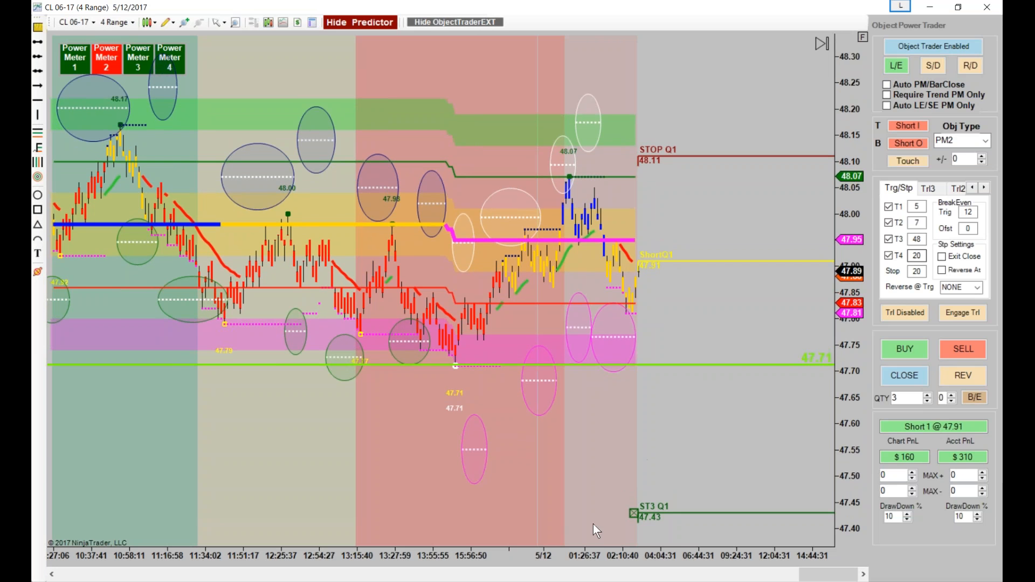
drag(592, 552, 529, 340)
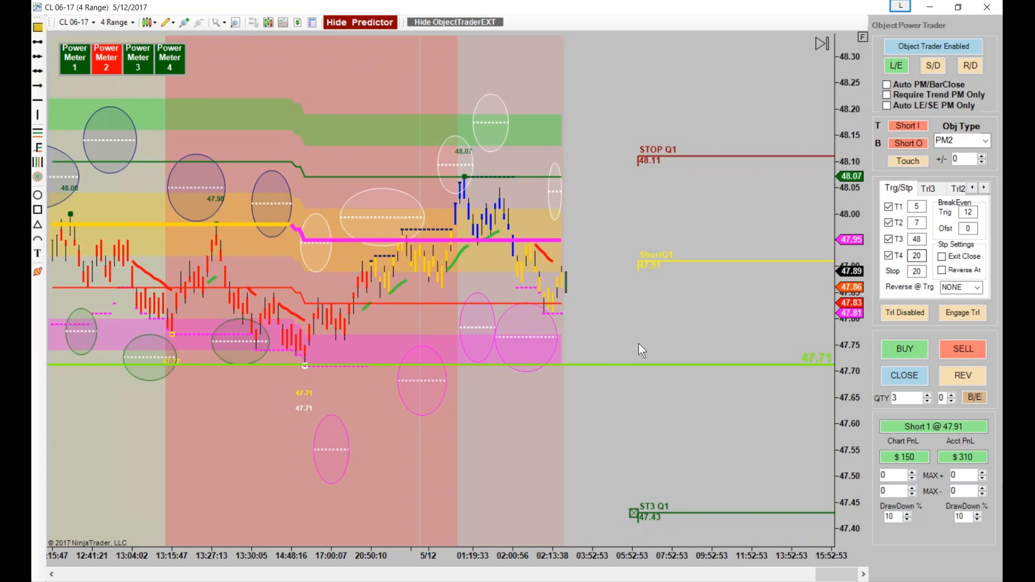
drag(606, 449, 708, 440)
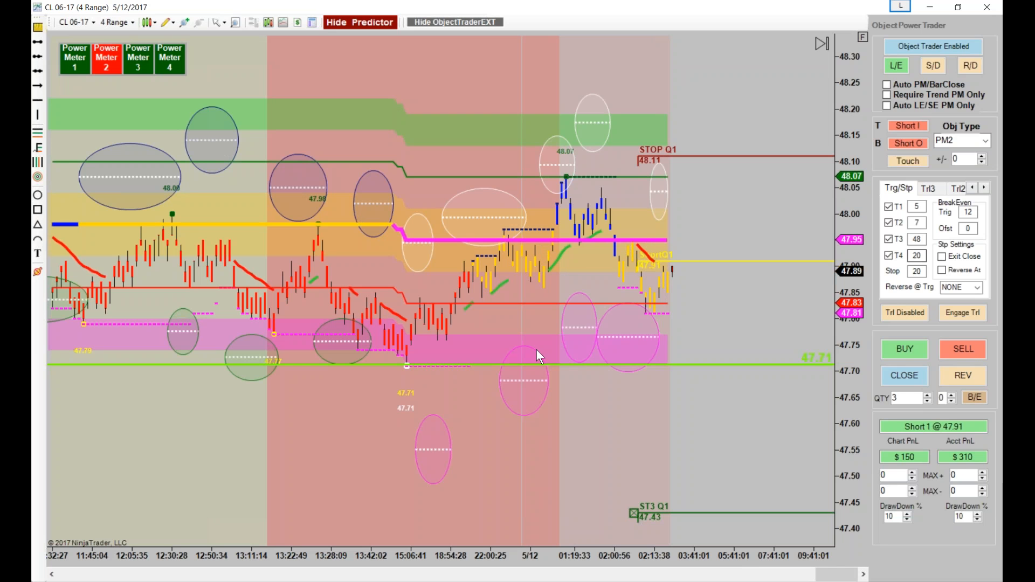
drag(563, 365, 560, 242)
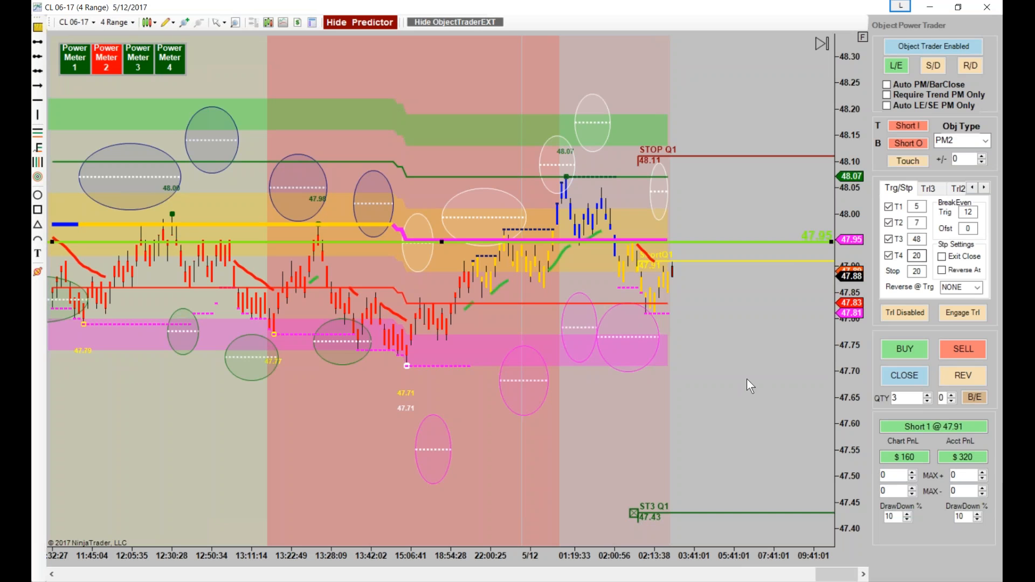
Step: Raise the green horizontal line to 47.99, just above the current price
drag(726, 415, 574, 346)
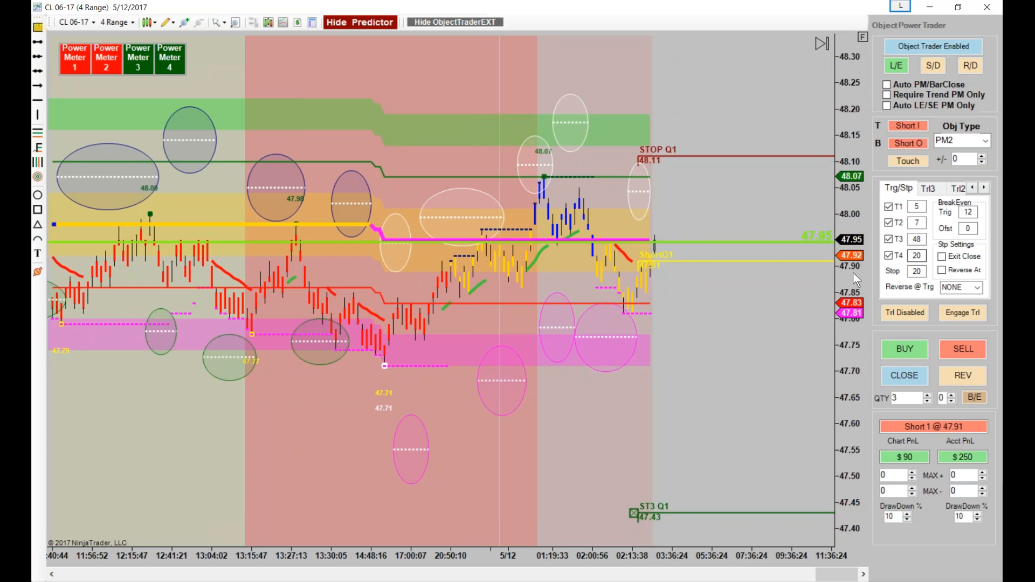
drag(849, 264, 847, 244)
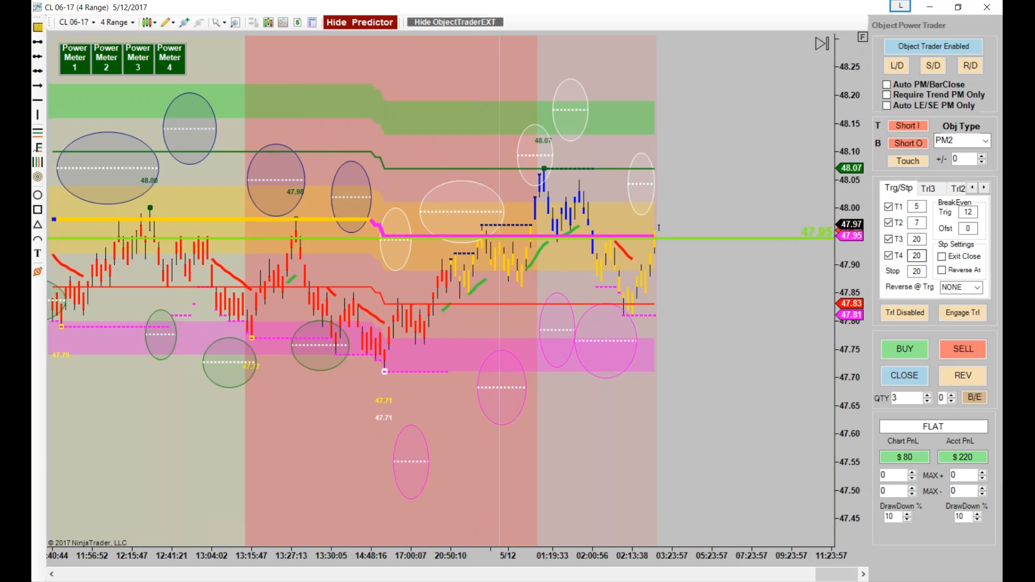
drag(642, 550, 557, 522)
drag(846, 287, 835, 225)
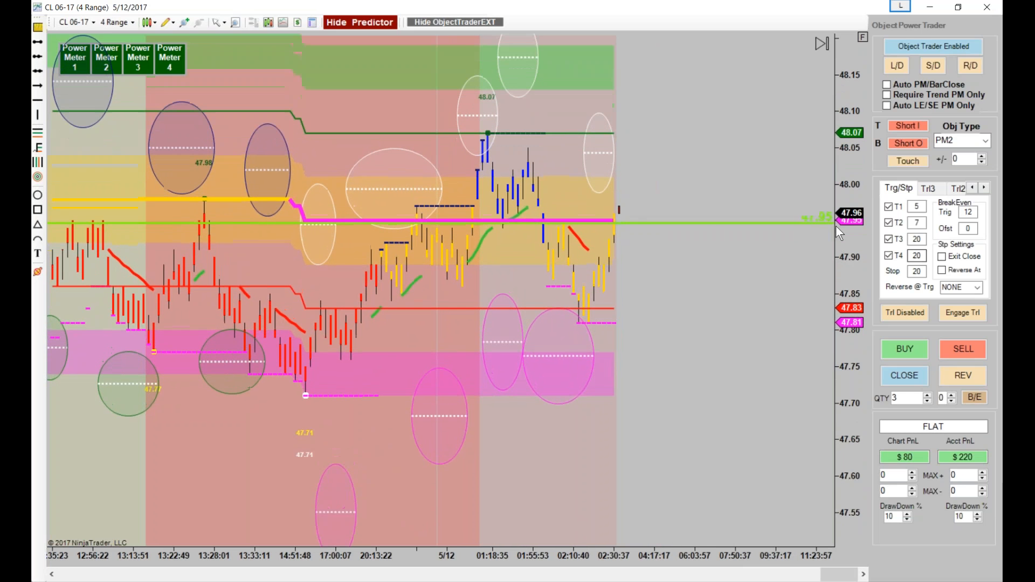
drag(673, 222, 689, 193)
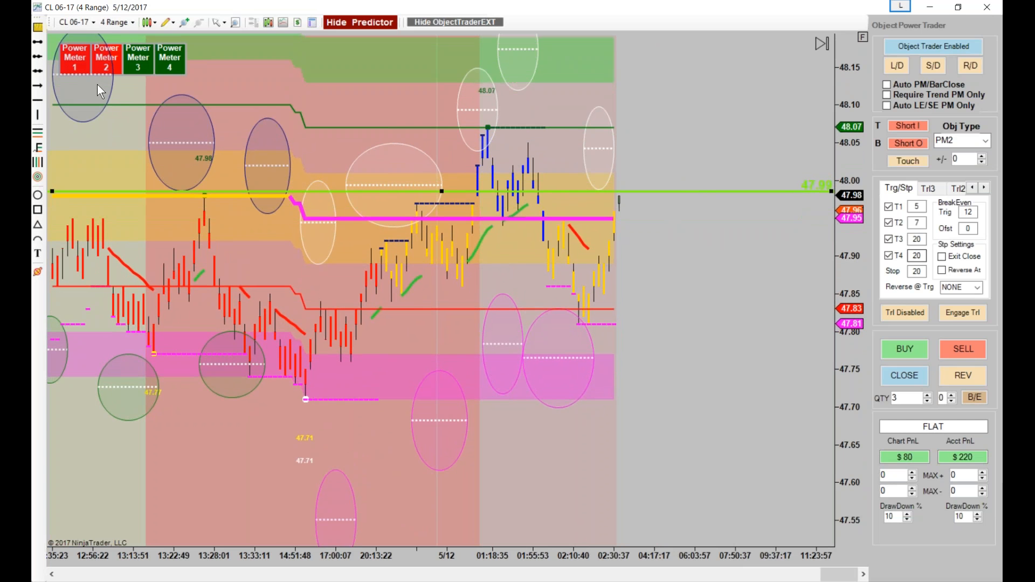
Step: Set the object type to PM1 and enable only short entries
click(935, 73)
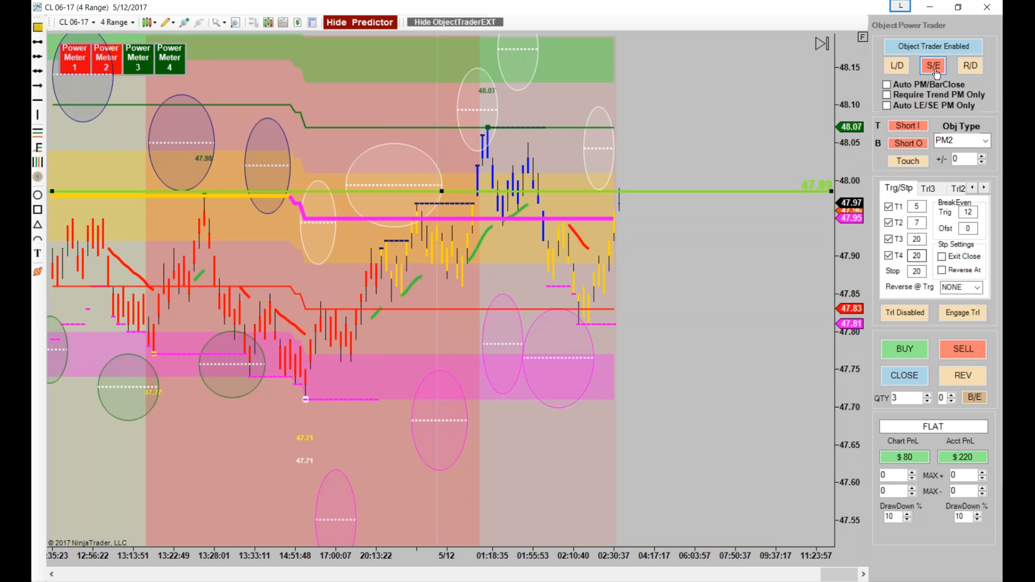
click(985, 141)
click(957, 169)
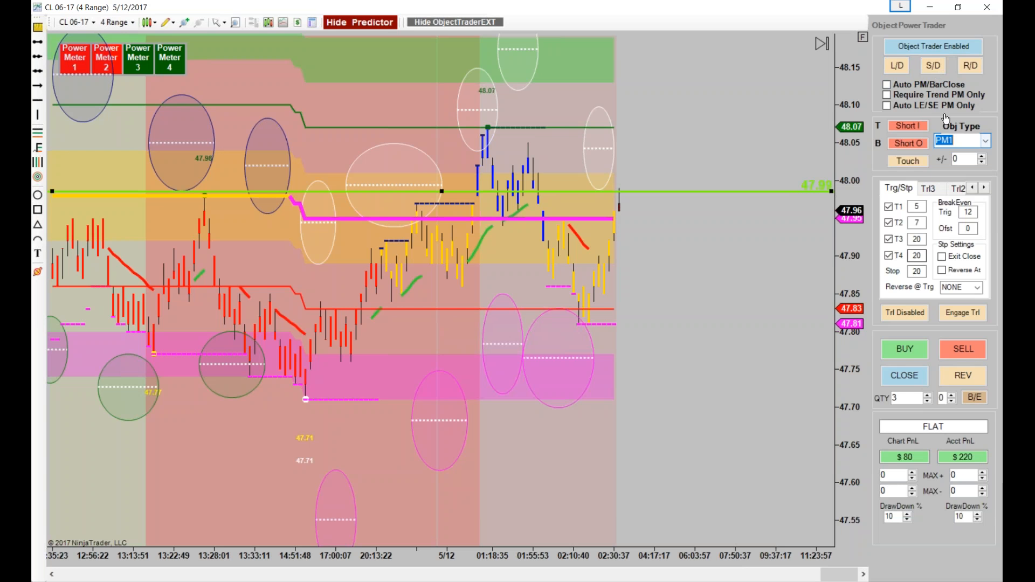
click(934, 70)
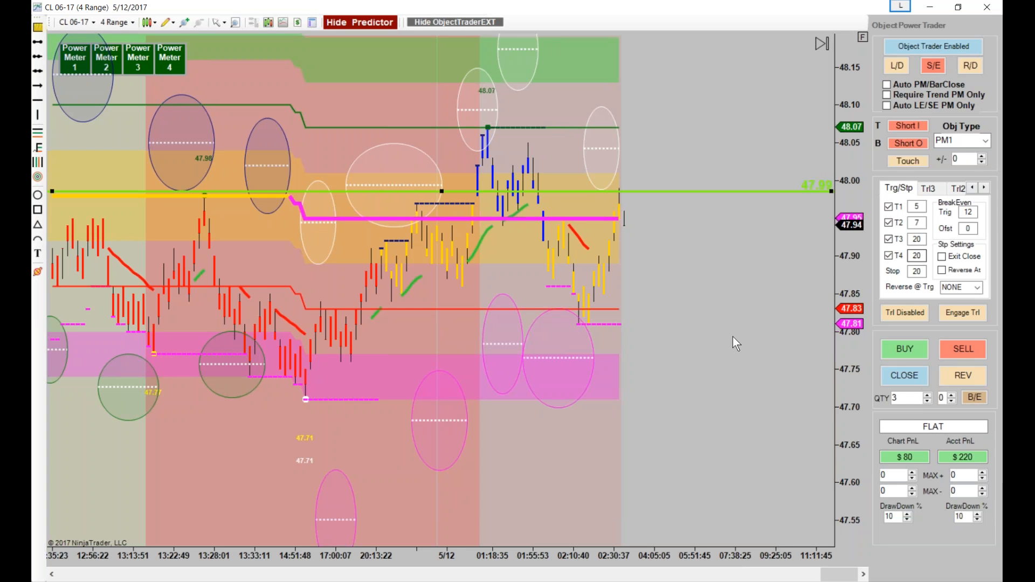
Step: Draw a horizontal line at 47.93, at the latest pullback low, and set its color to MidnightBlue
click(588, 324)
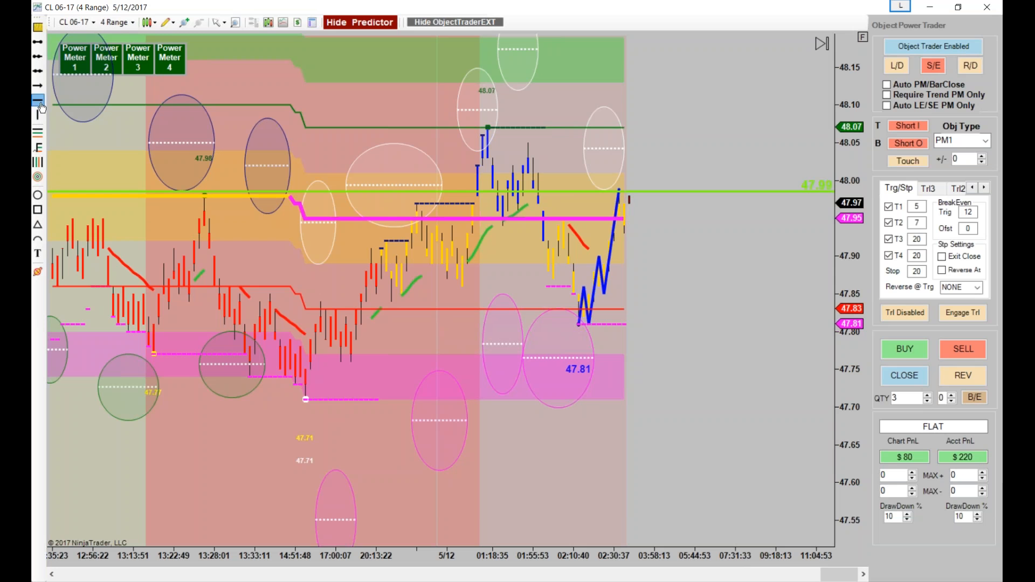
click(626, 236)
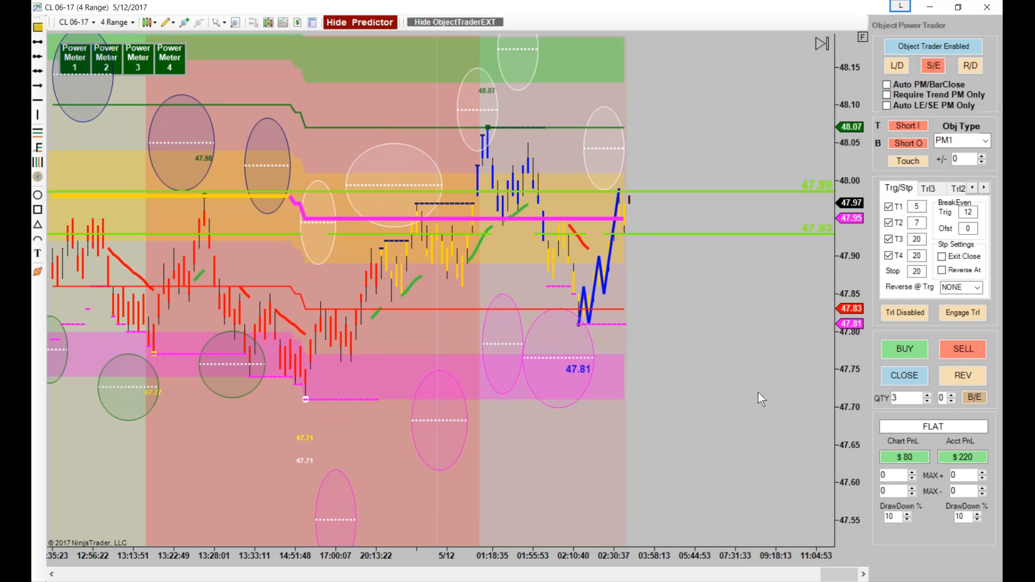
double_click(673, 235)
click(599, 244)
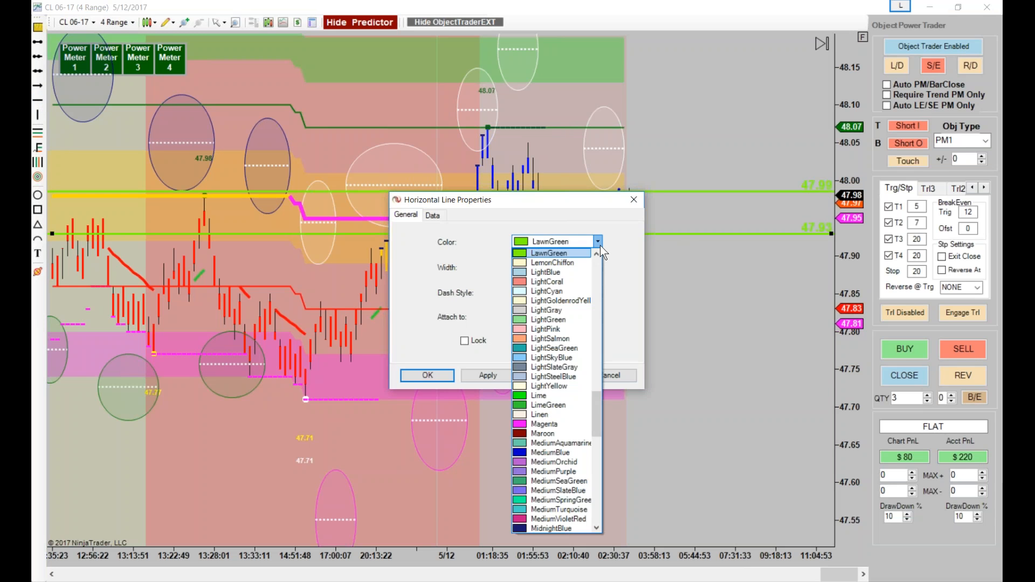
click(528, 528)
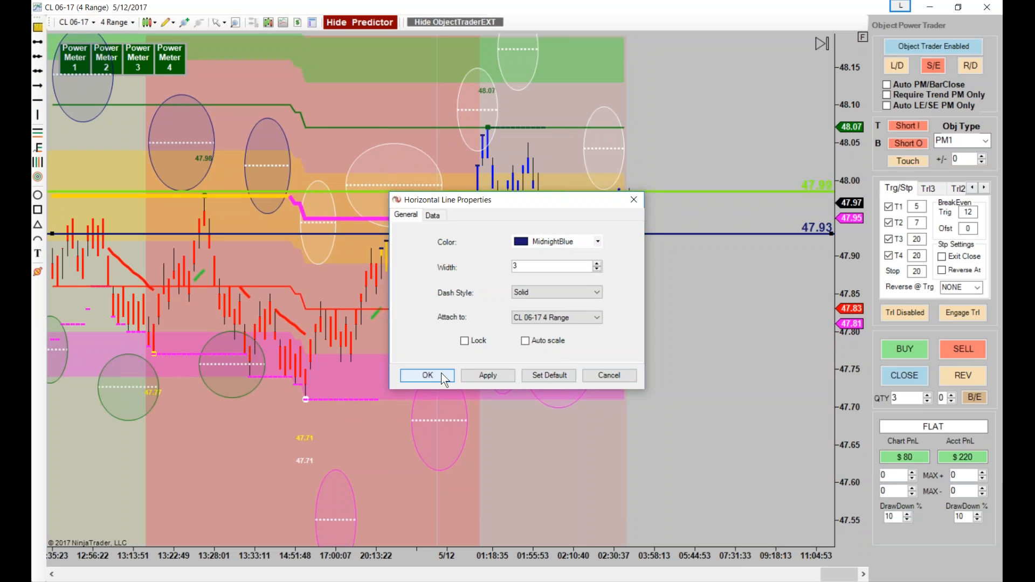
click(440, 374)
drag(846, 193, 842, 240)
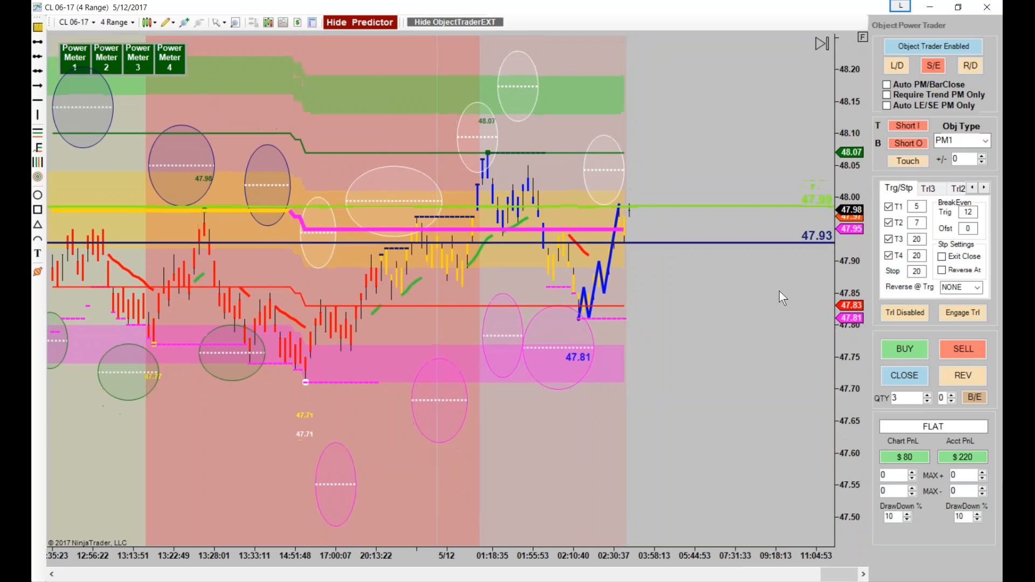
Step: Lower the short trade's stop order to 47.97, just above the magenta line
drag(478, 551, 516, 550)
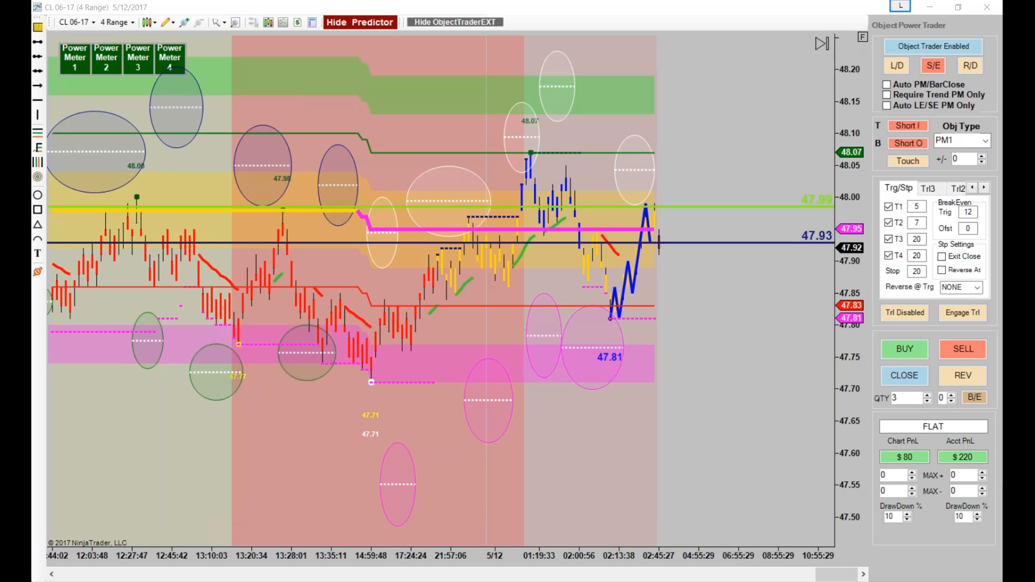
drag(591, 555, 421, 515)
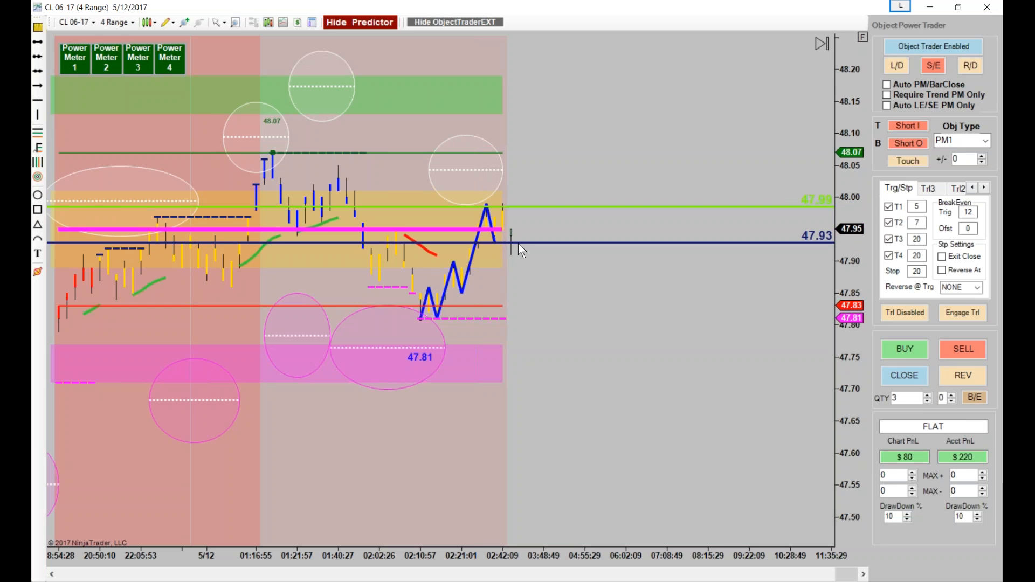
drag(428, 554, 466, 551)
drag(470, 474, 594, 479)
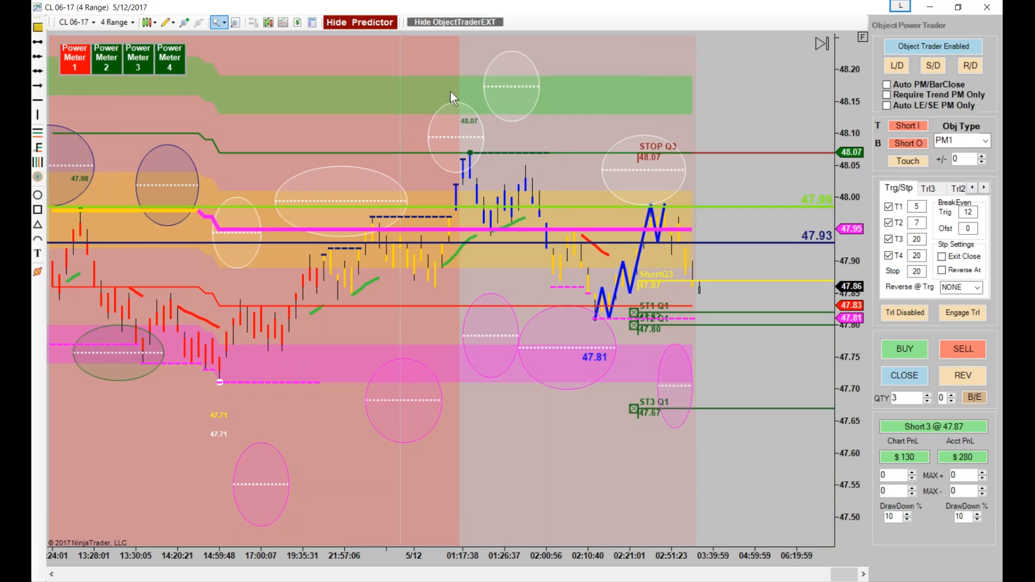
drag(739, 153, 745, 222)
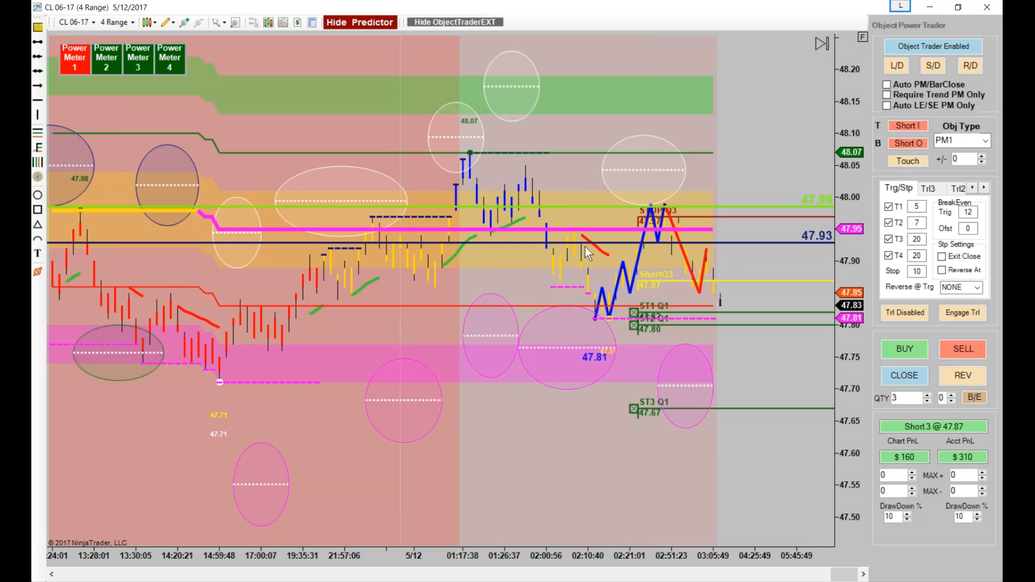
Step: Move the midnight-blue horizontal line down to 47.79 and lower the short trade's third target to 47.39
drag(424, 552, 506, 556)
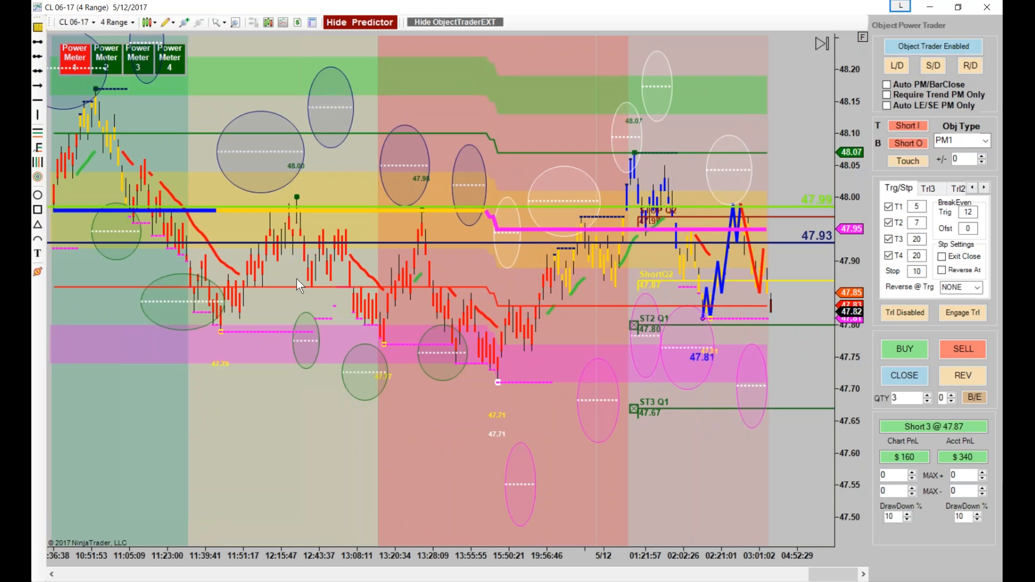
drag(314, 248, 318, 336)
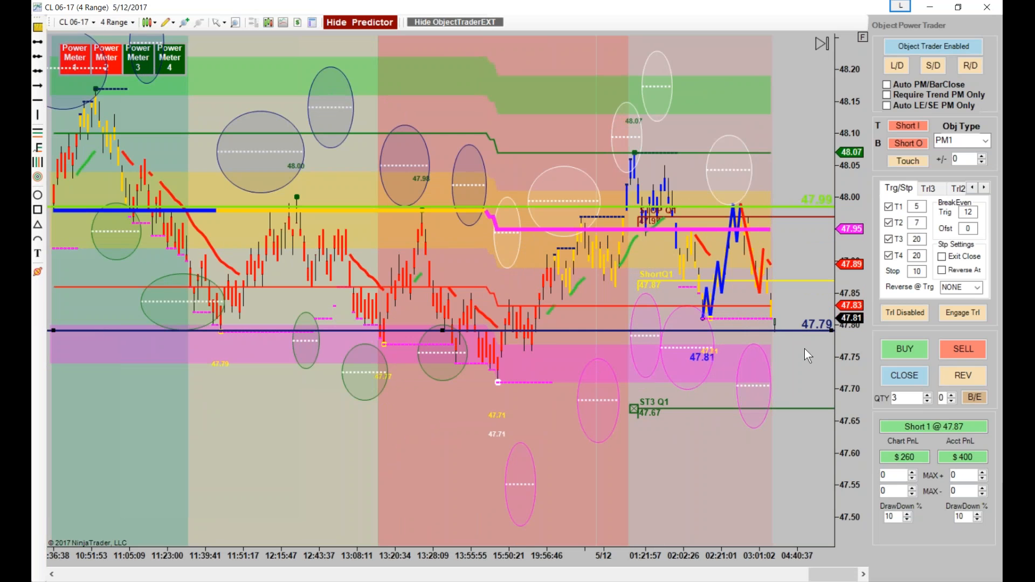
drag(854, 322, 775, 388)
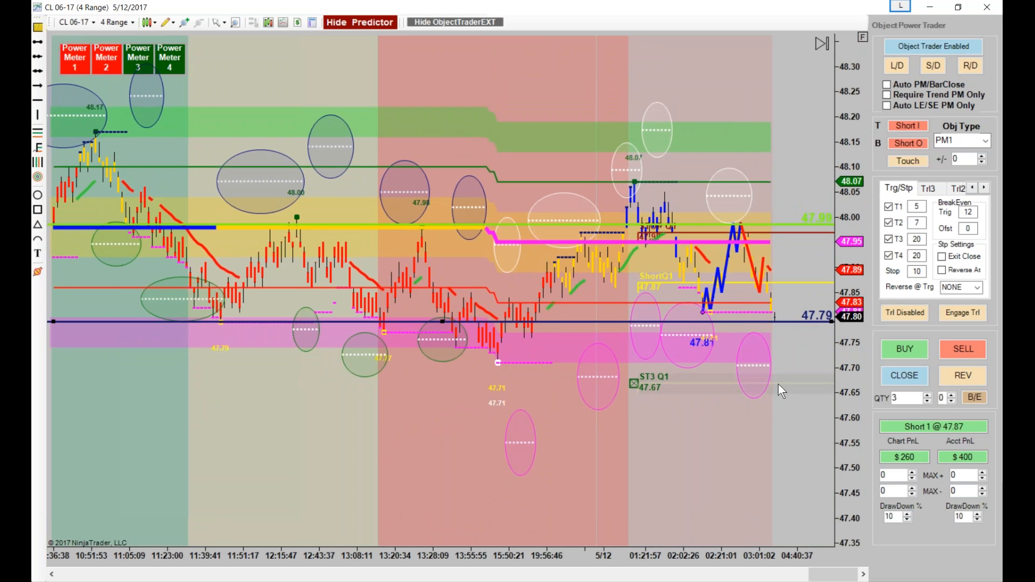
drag(787, 459, 781, 521)
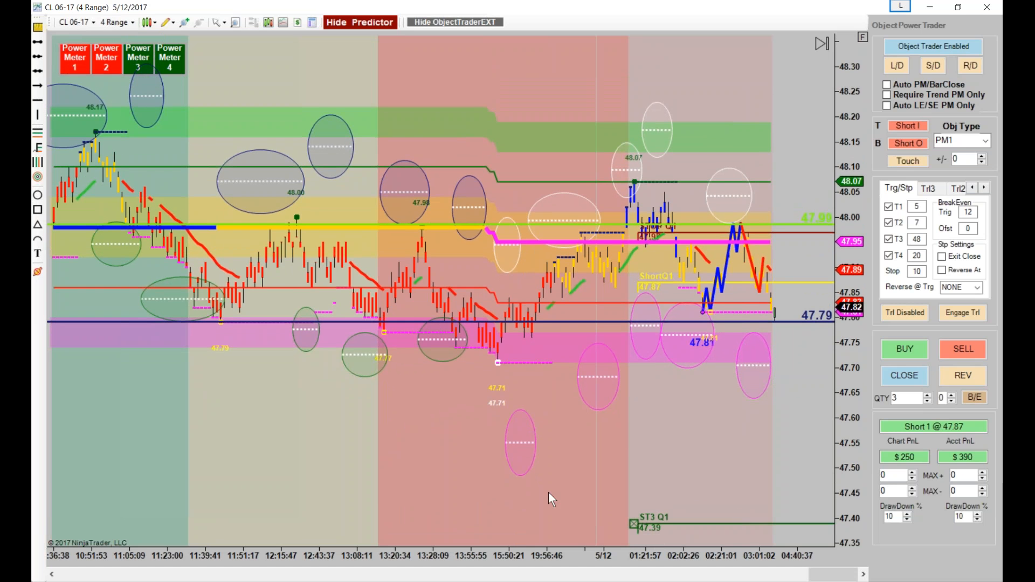
Step: Set the object type to PM2 and enable only long entries while the short trade is open
scroll(457, 492, down, 3)
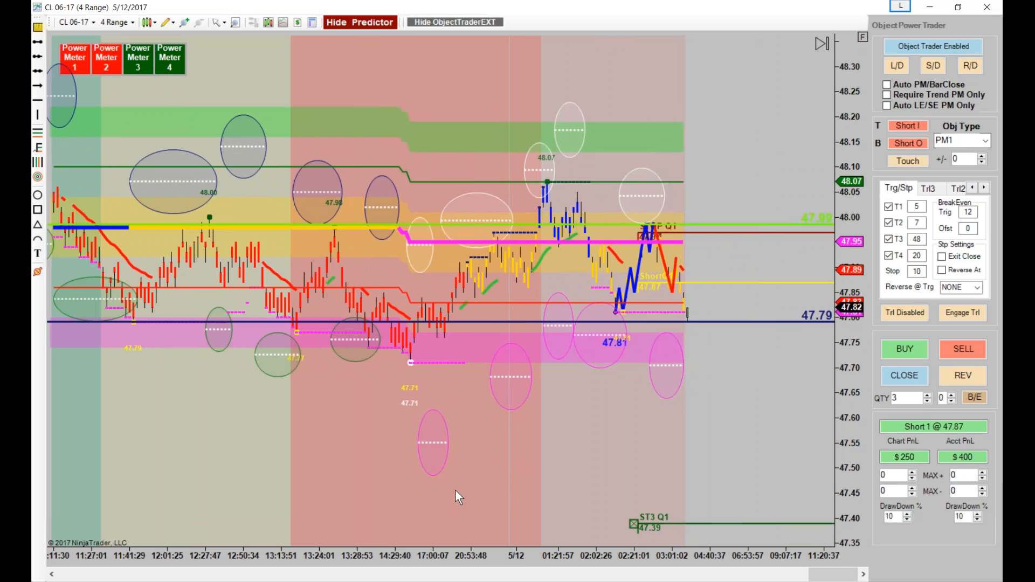
drag(488, 557, 432, 558)
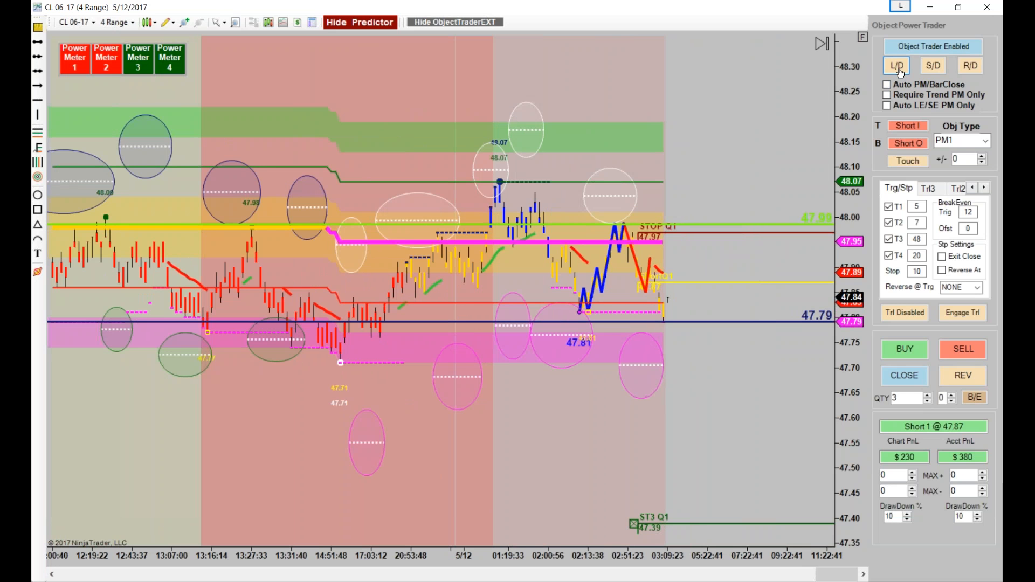
click(985, 141)
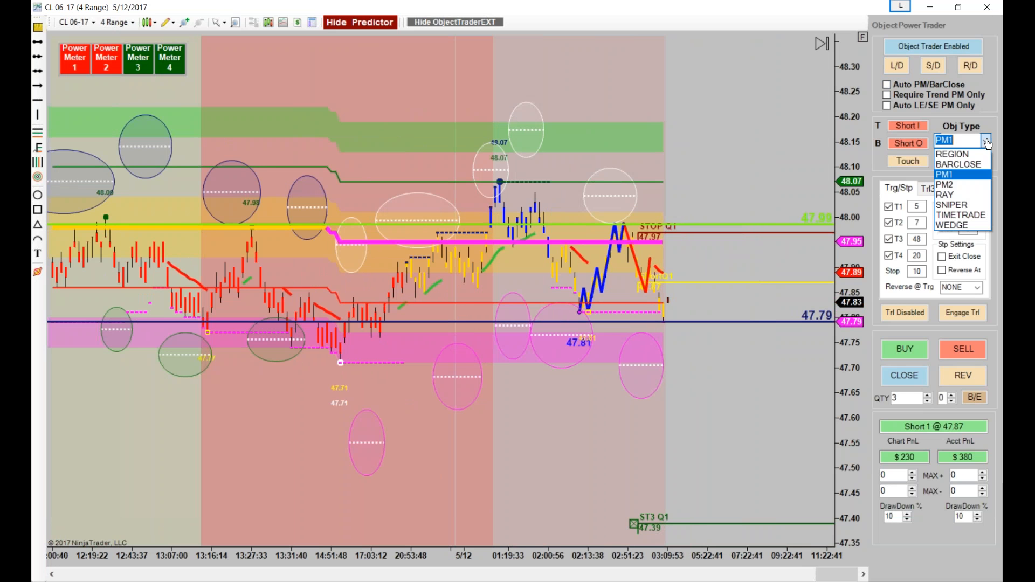
click(955, 185)
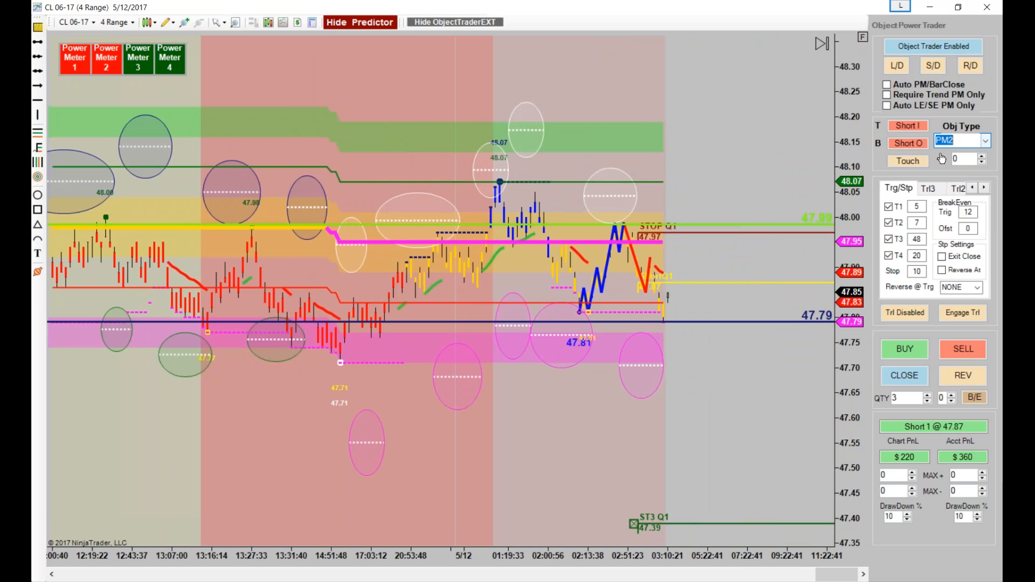
click(897, 65)
Step: Point out the open position and the order quantity, and raise the short trade's stop order to 48.12
drag(902, 426, 981, 424)
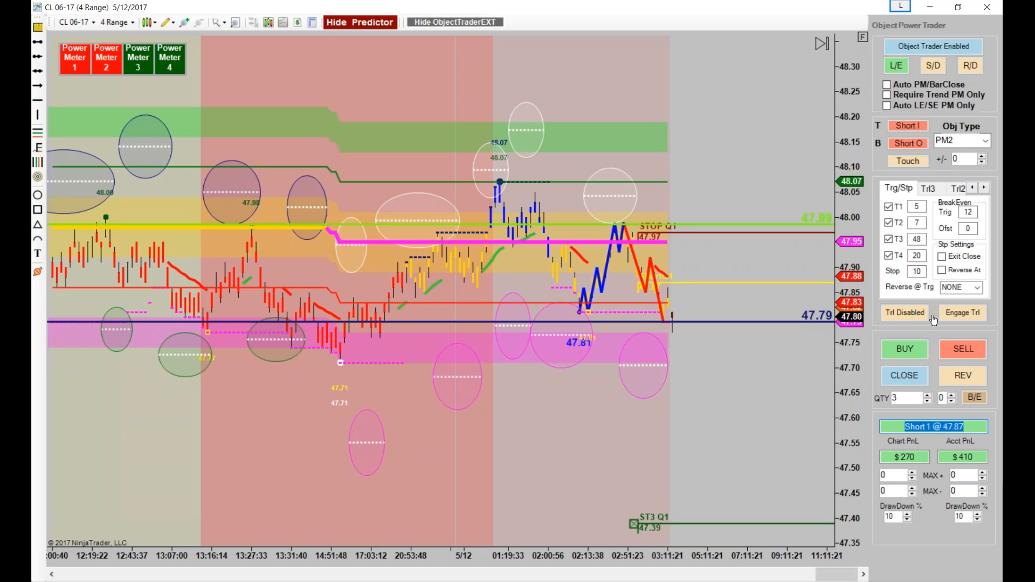
double_click(906, 396)
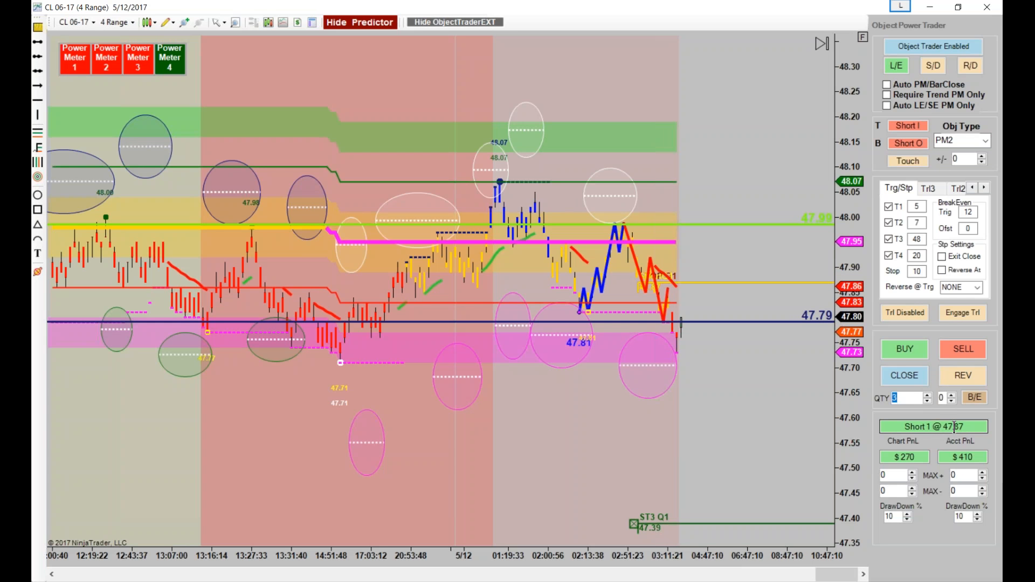
drag(733, 284, 737, 158)
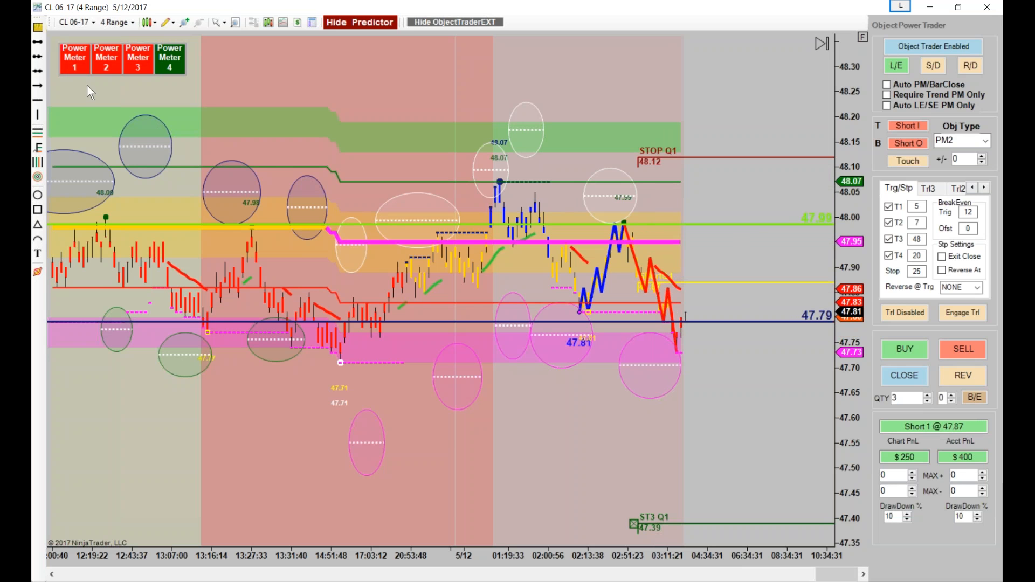
Step: Move the midnight-blue horizontal line up to 47.86, just below the short entry line
drag(838, 259, 839, 220)
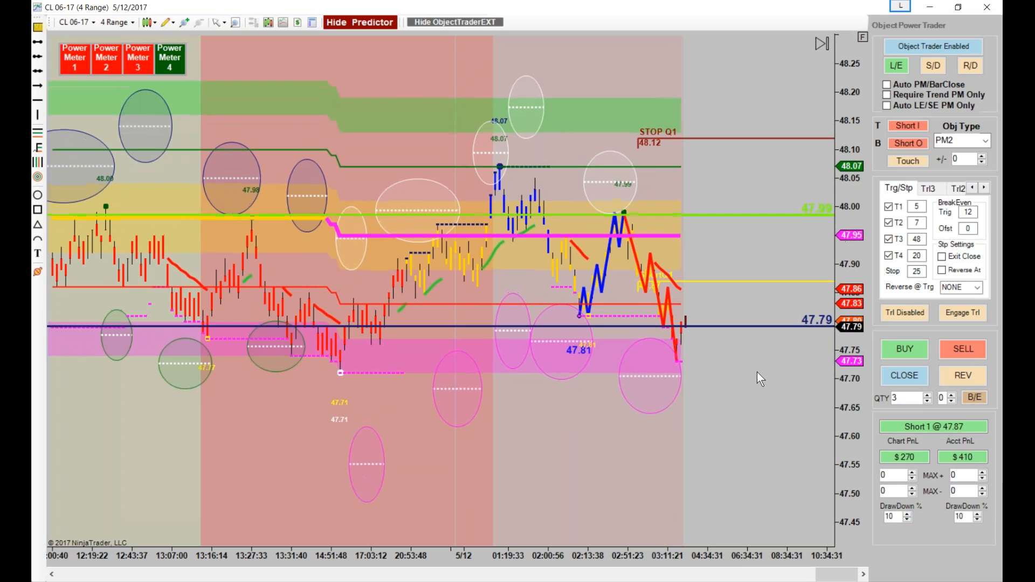
drag(674, 490, 656, 484)
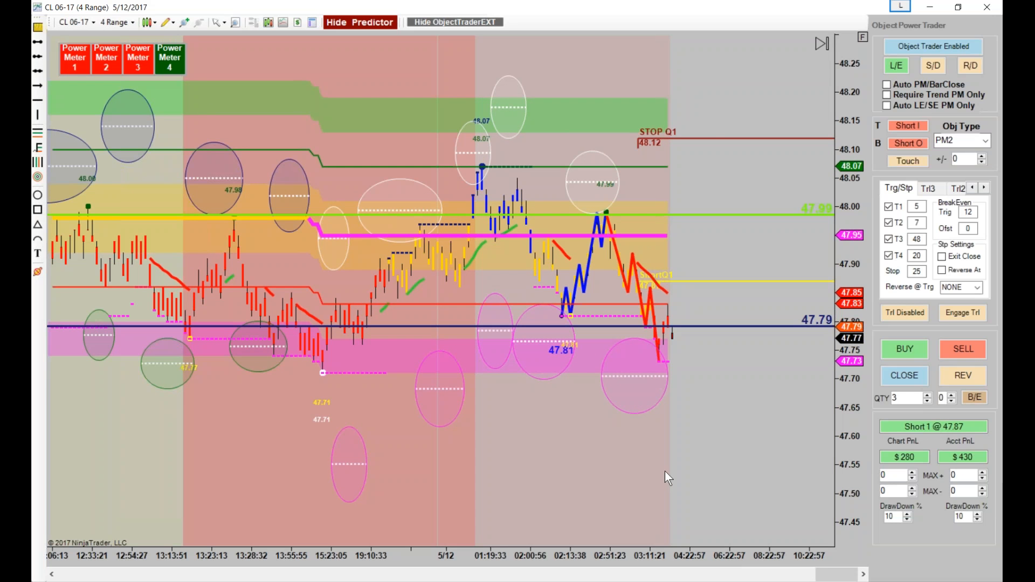
drag(644, 551, 574, 518)
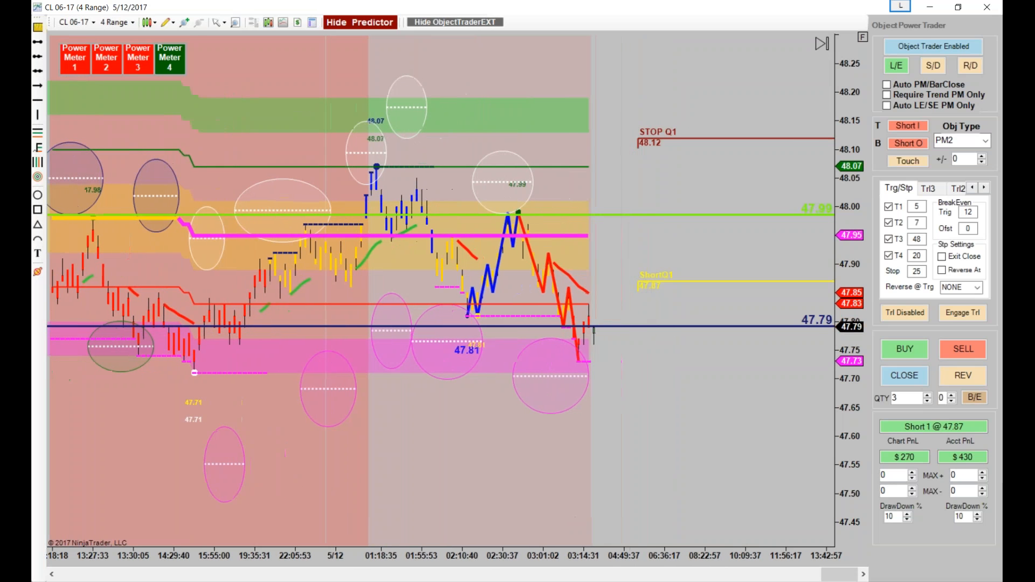
drag(537, 326, 546, 285)
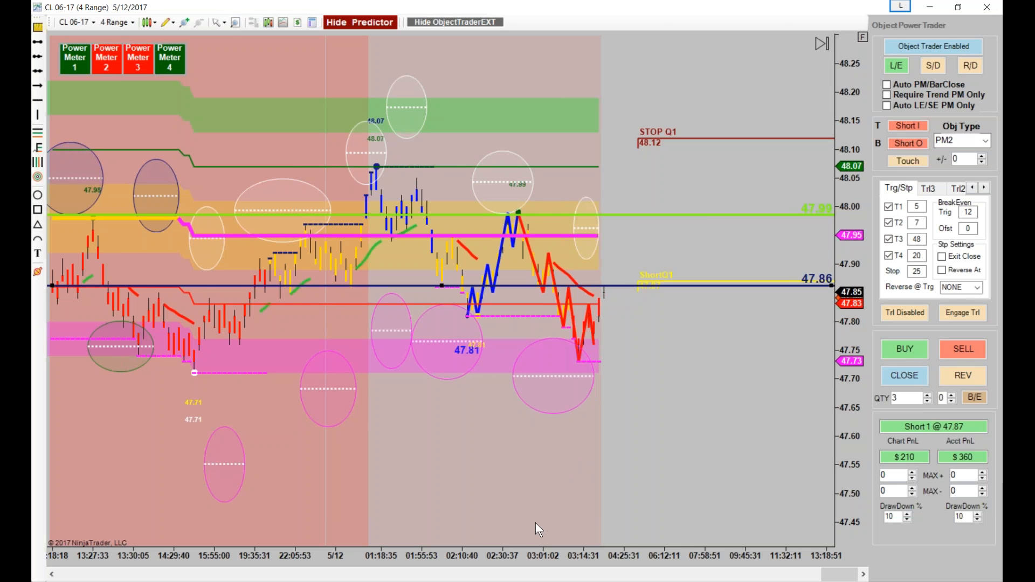
drag(523, 555, 568, 559)
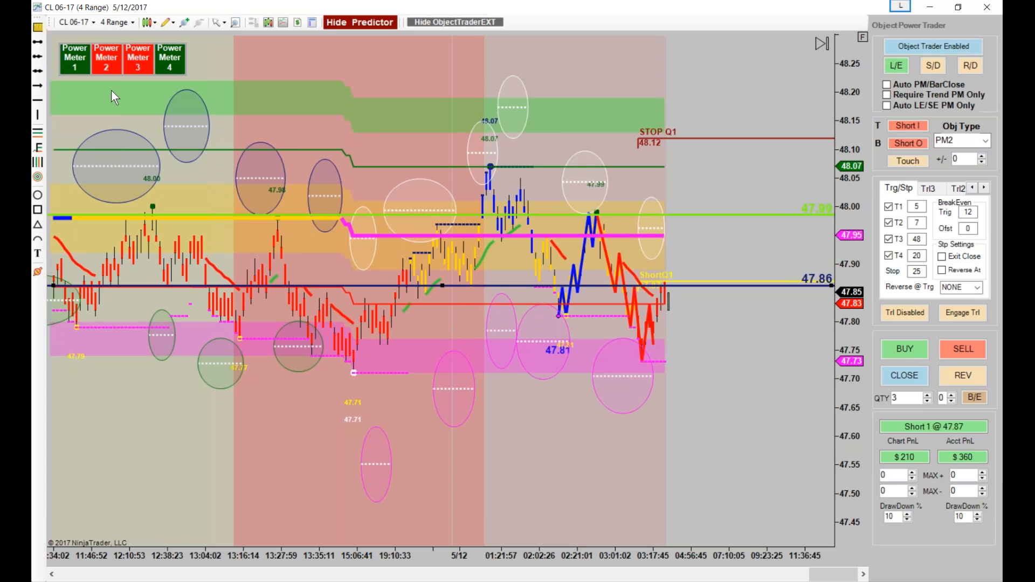
drag(856, 214, 842, 254)
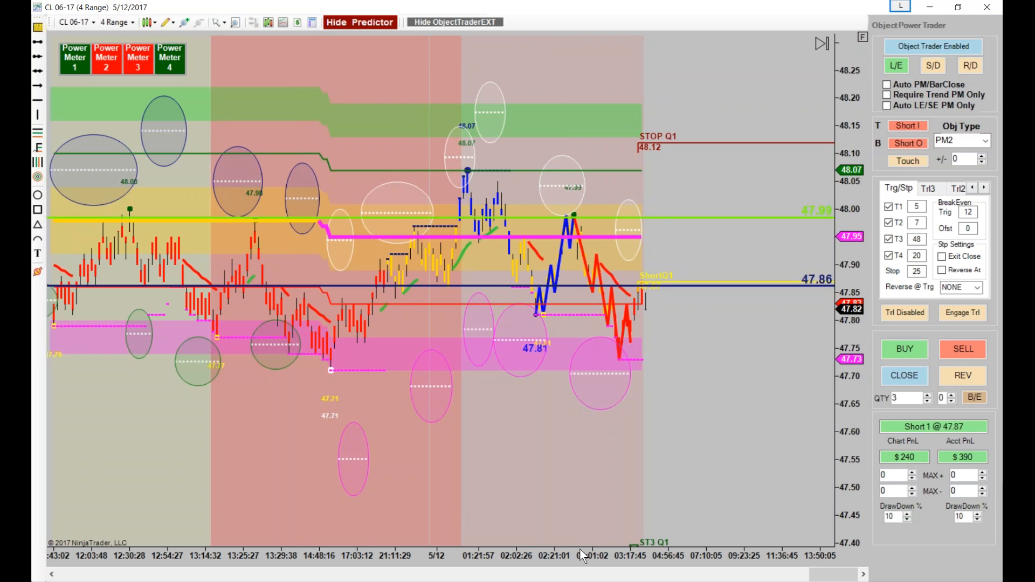
drag(568, 556, 544, 556)
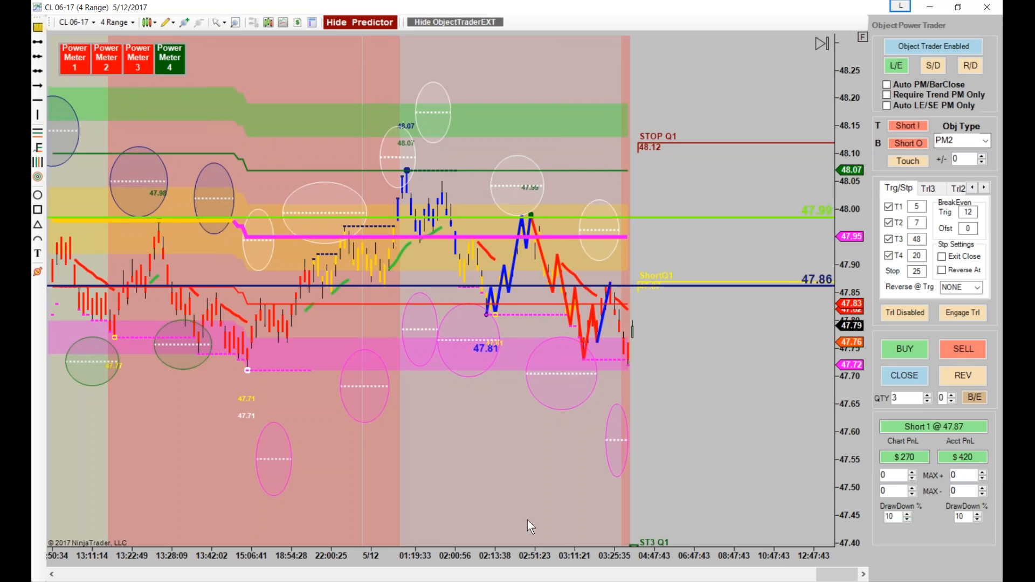
drag(513, 551, 584, 551)
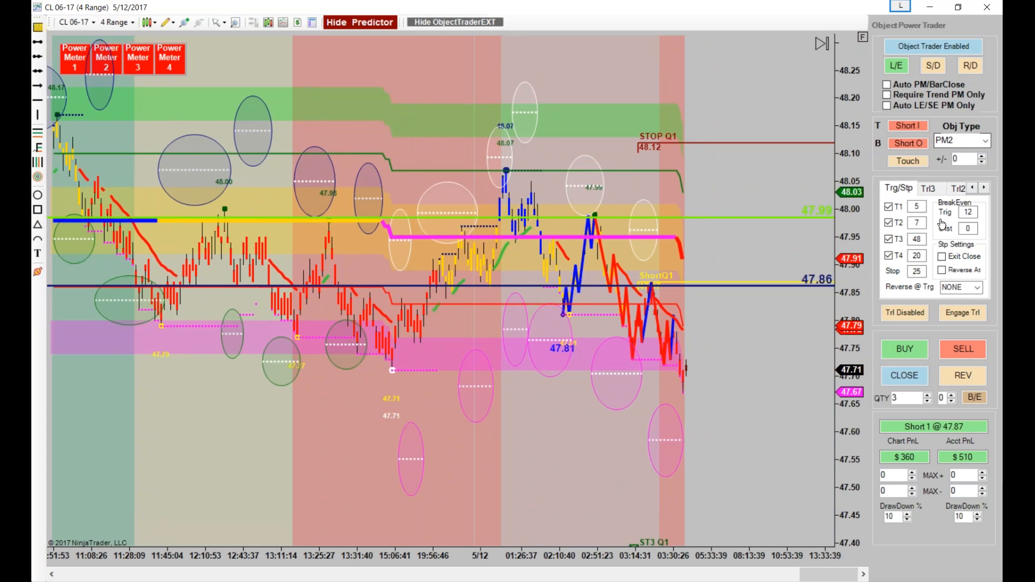
Step: Set the third profit target (T3) to 7 and enable reversal trading in the Object Power Trader
double_click(922, 239)
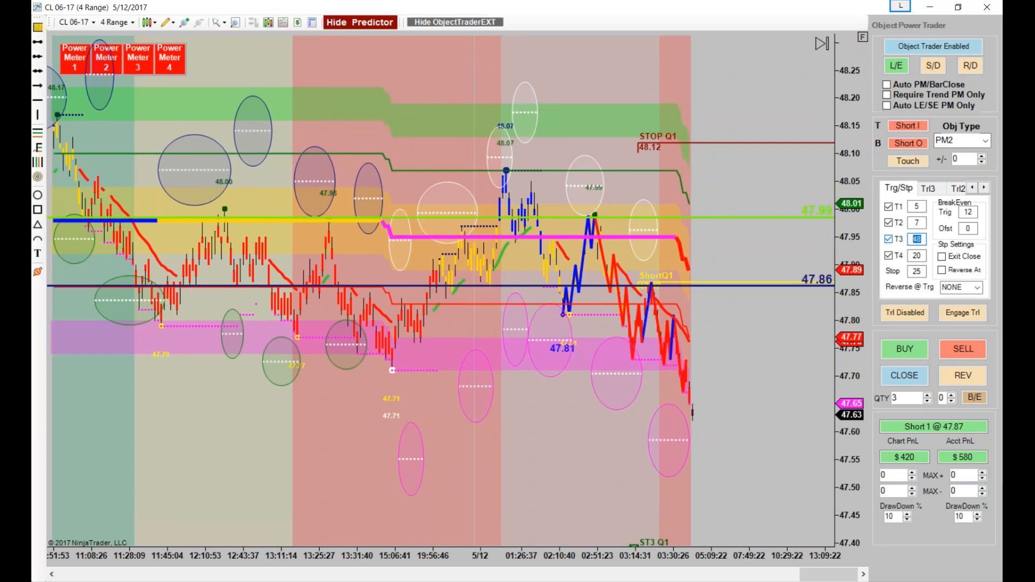
text(7)
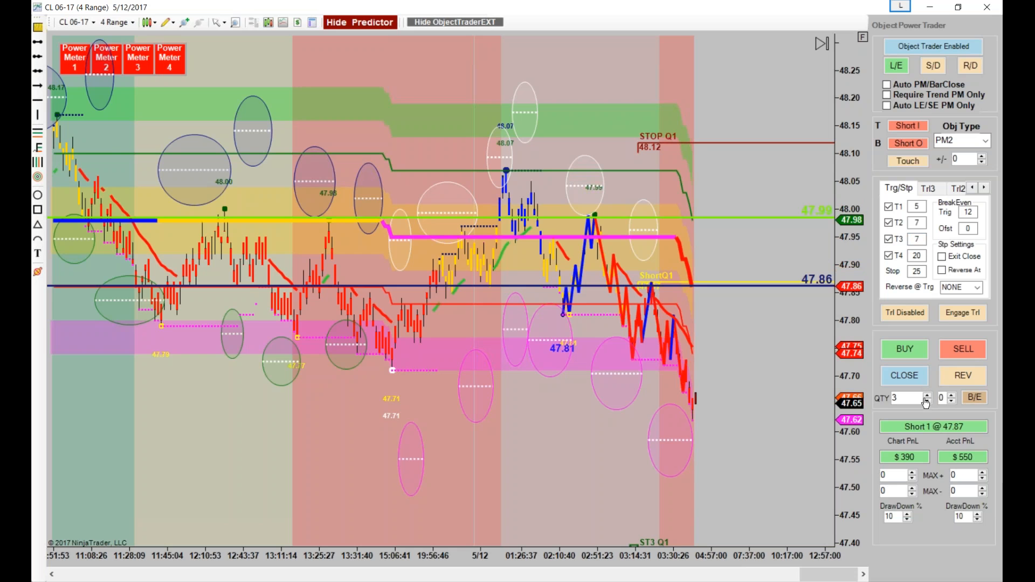
click(970, 65)
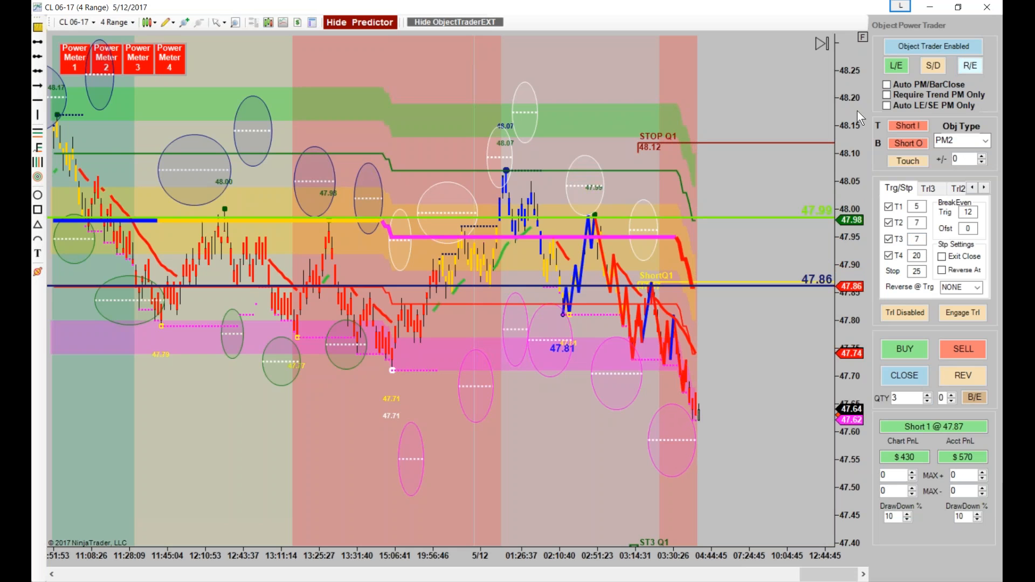
click(887, 94)
click(896, 65)
click(889, 95)
click(898, 66)
Step: Move the navy horizontal line down to 47.79 and raise the long position's stop order to just below its 47.76 entry
drag(600, 556, 547, 546)
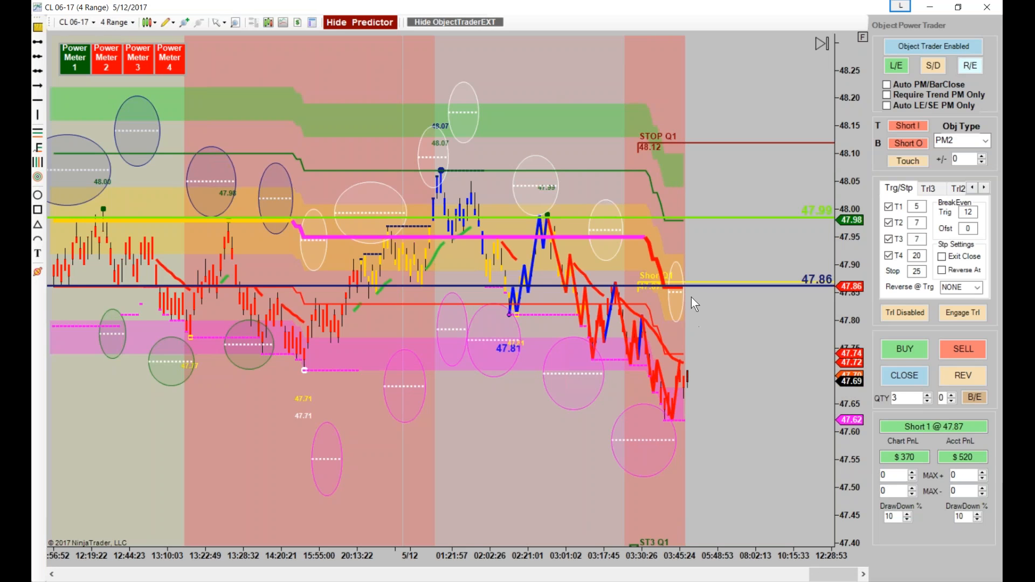
drag(700, 286, 716, 331)
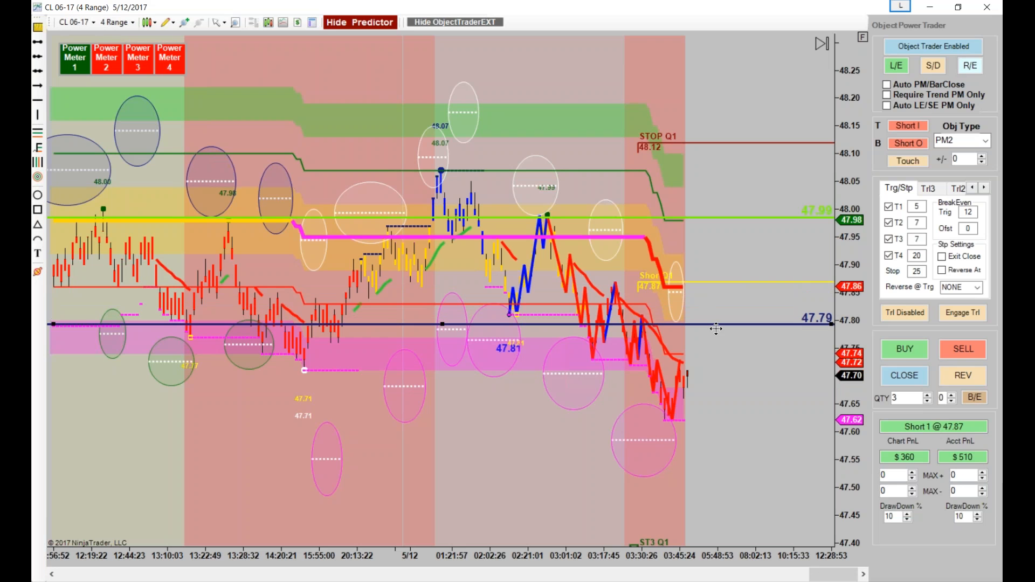
drag(600, 477, 542, 464)
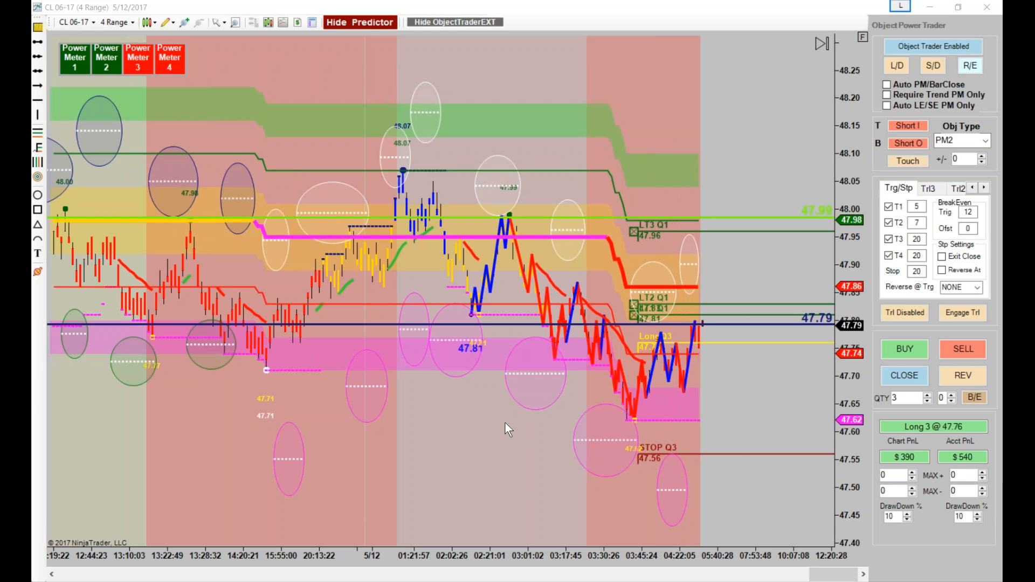
drag(742, 454, 741, 354)
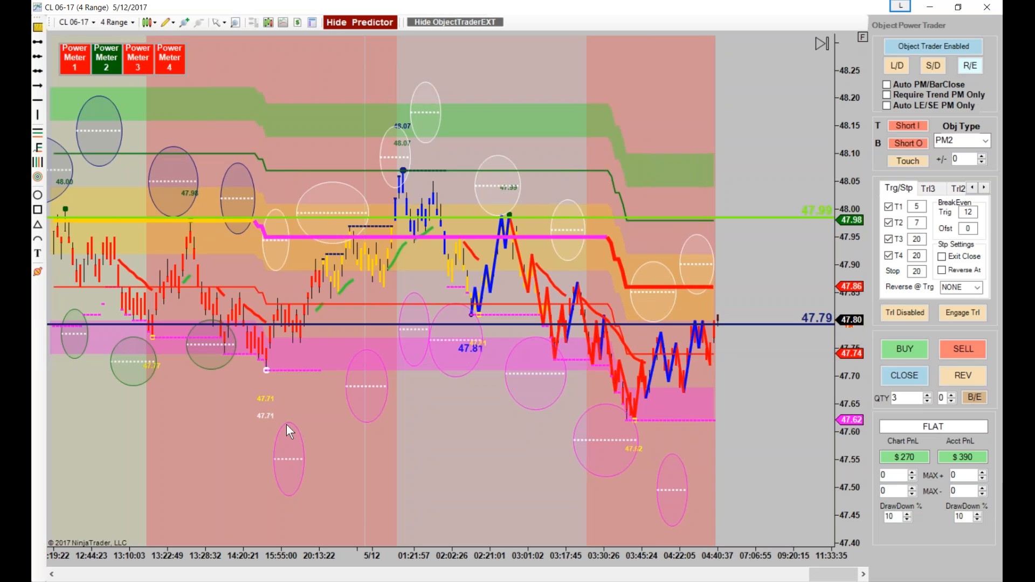
Step: Move the short position's second target order to 47.63 and its stop order to 47.92 on the chart
drag(489, 482, 464, 467)
drag(843, 321, 837, 268)
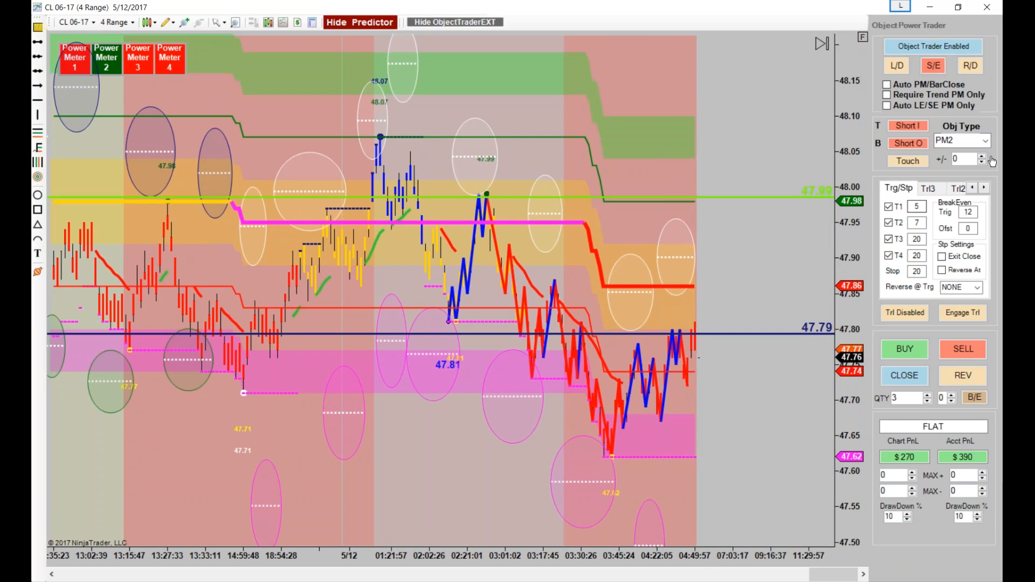
drag(494, 549, 496, 529)
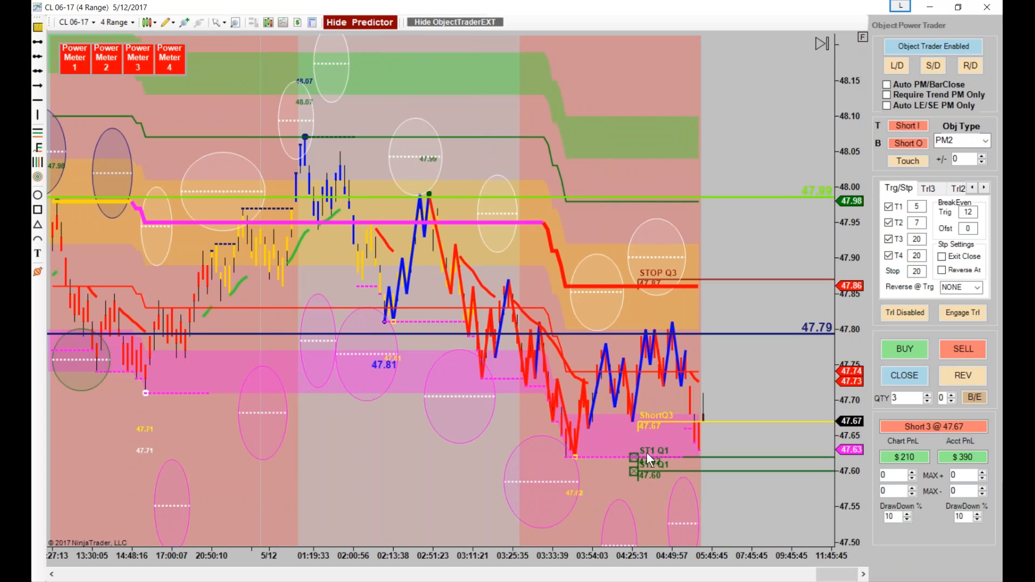
drag(681, 471, 684, 454)
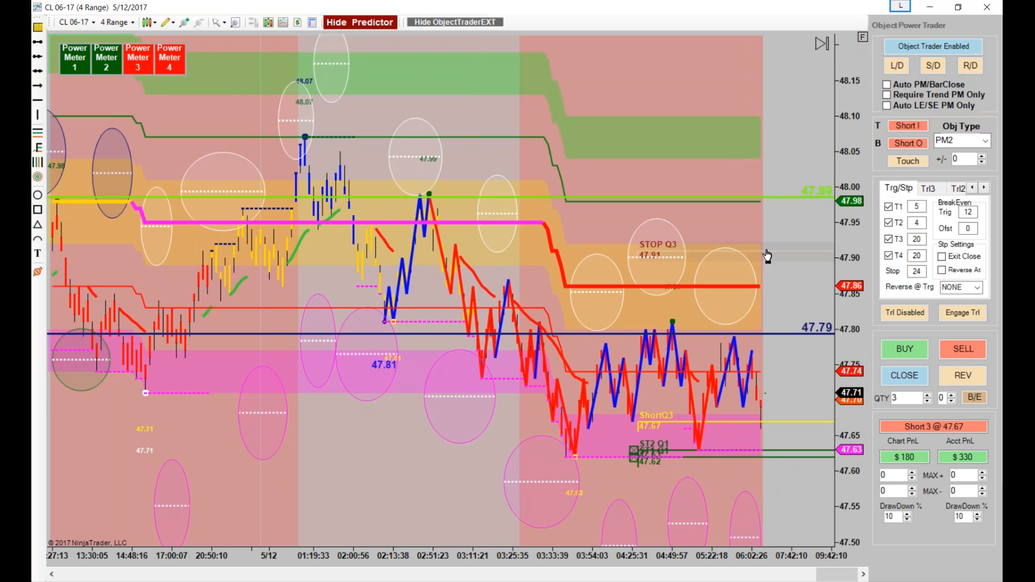
drag(768, 250, 768, 244)
Step: Close the open three-contract short position
drag(462, 466, 419, 451)
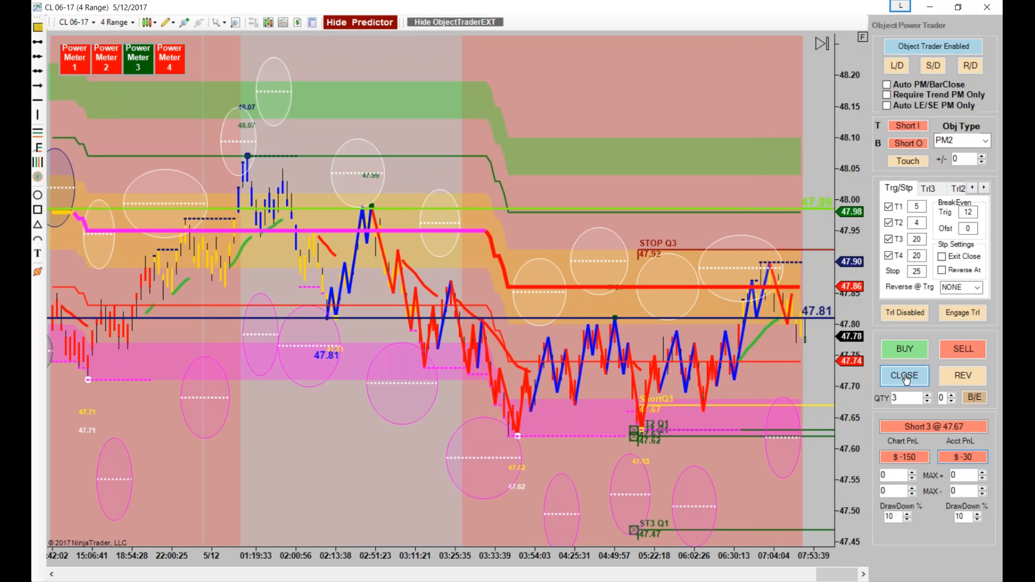
click(906, 380)
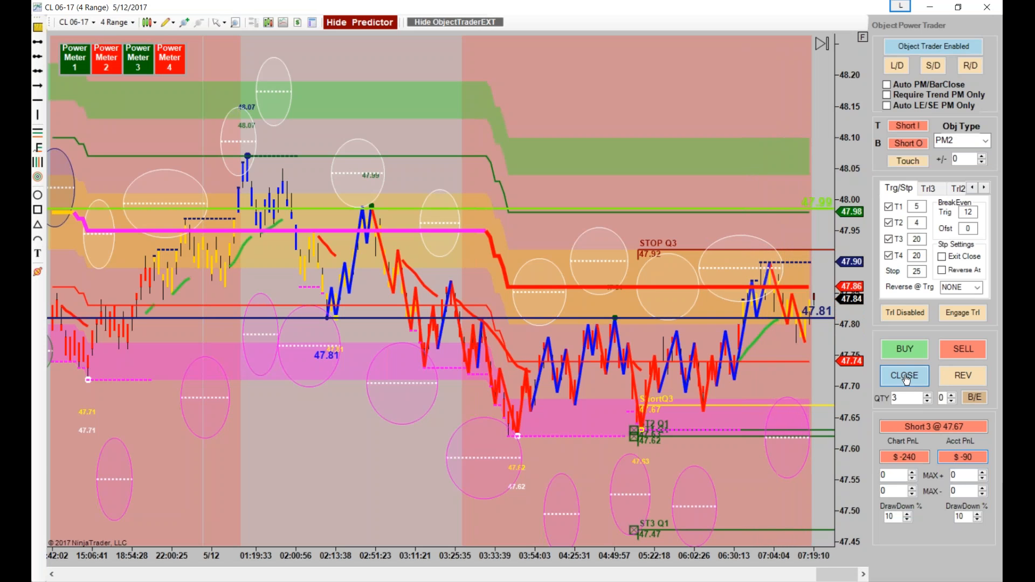
Step: Enable short entries for the object trader and set the object type to PM1
drag(786, 380, 700, 326)
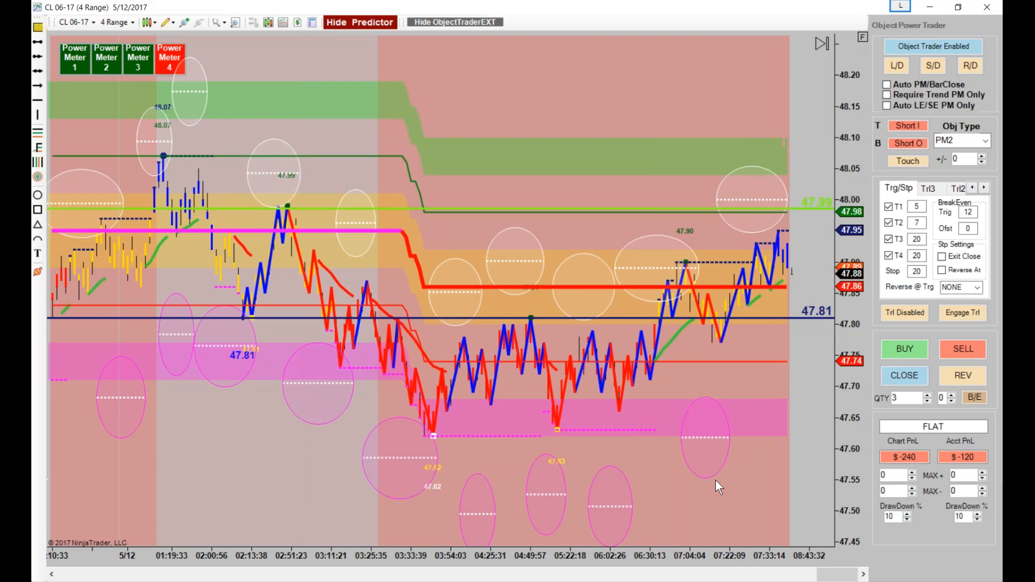
drag(554, 131, 487, 116)
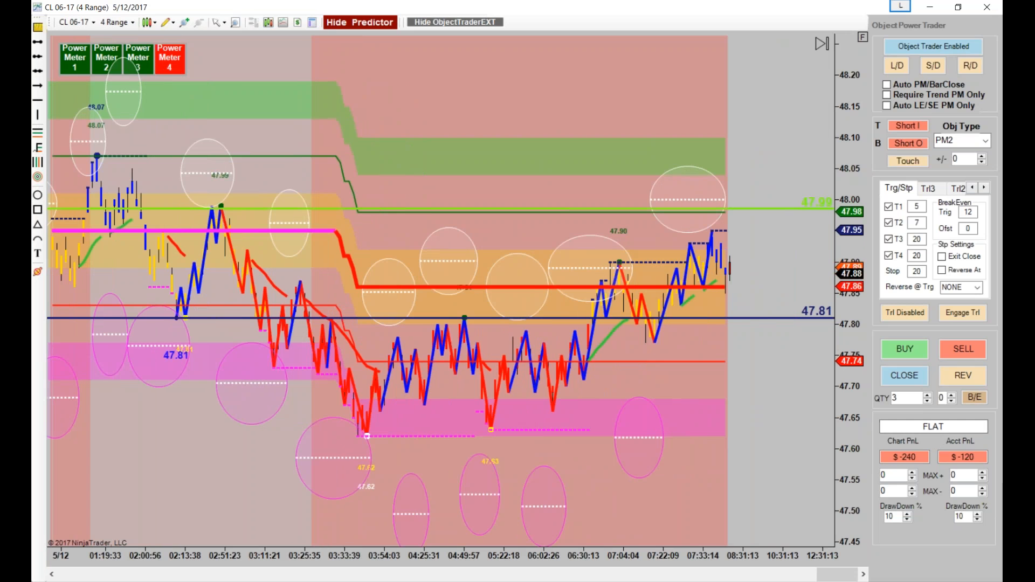
drag(551, 558, 575, 555)
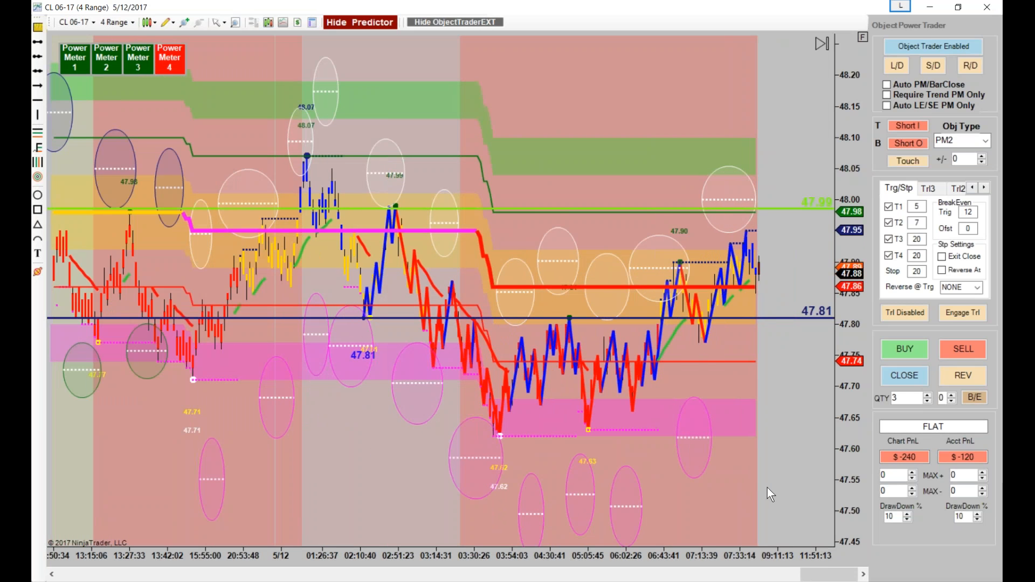
drag(673, 402, 655, 387)
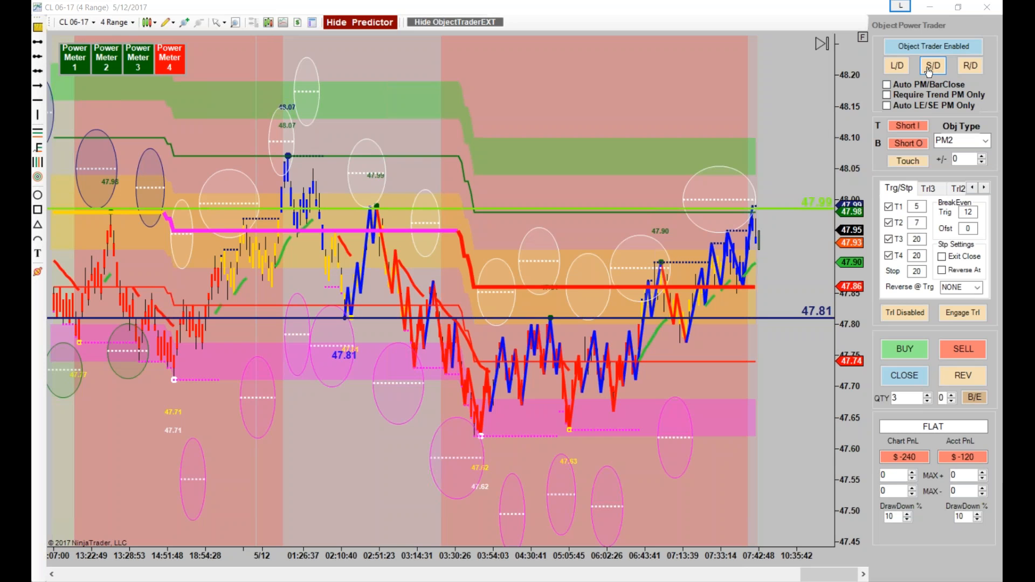
drag(738, 539, 550, 531)
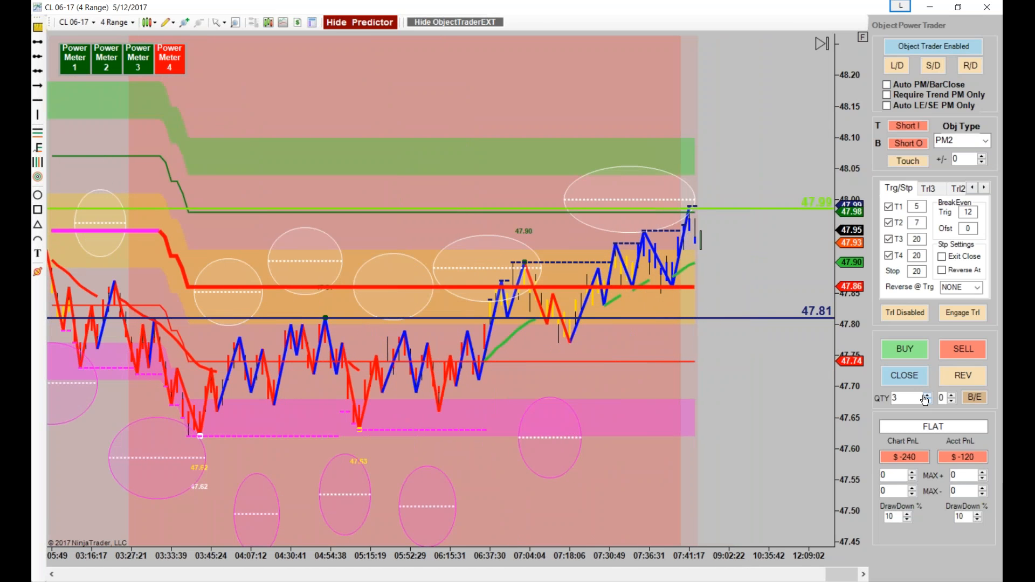
drag(851, 229, 847, 172)
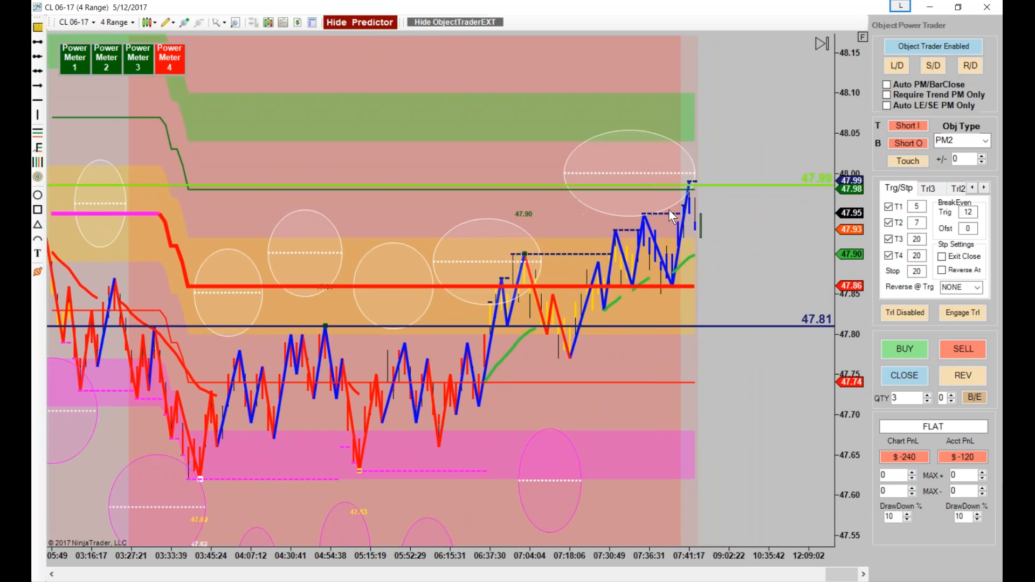
click(929, 73)
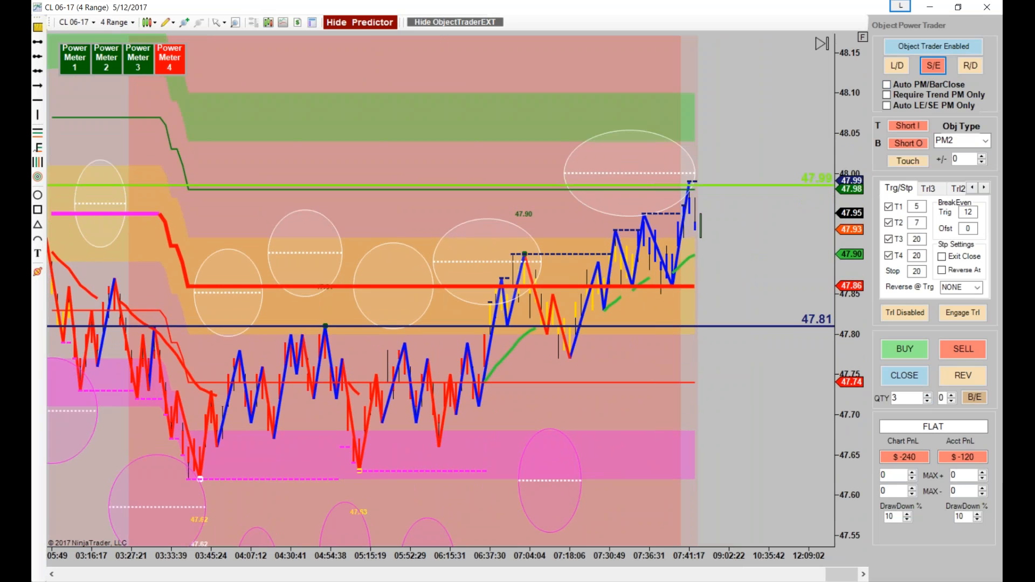
click(986, 141)
click(963, 174)
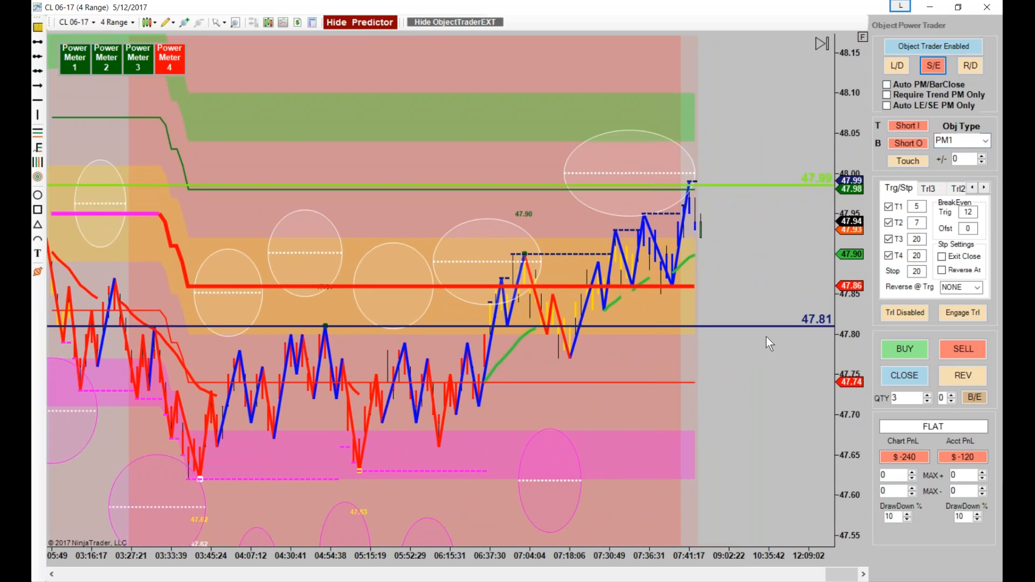
Step: Draw a connected three-leg line path from the 47.99 swing high through the next low and lower high to the 47.62 low
drag(547, 551, 575, 554)
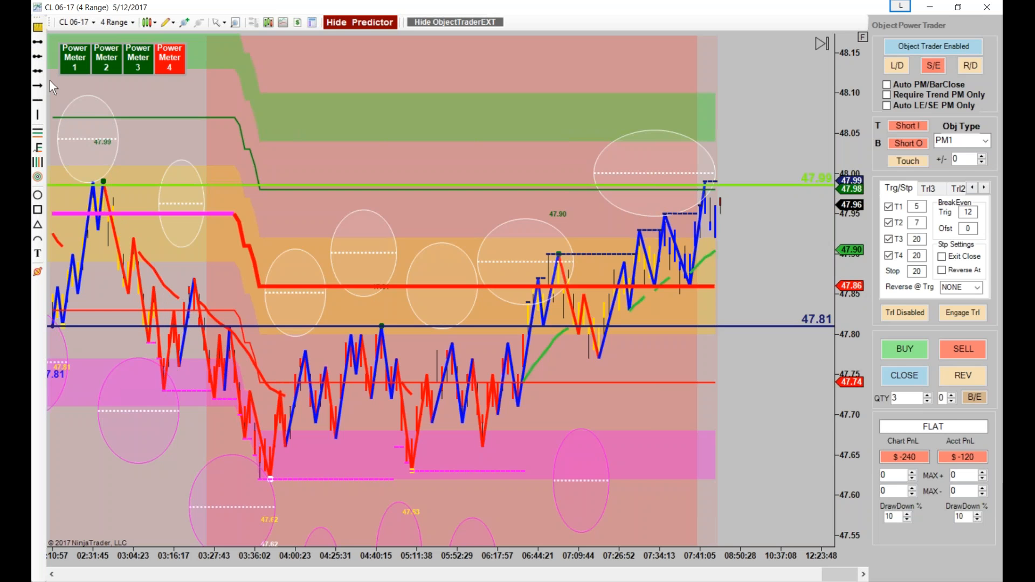
mouse_move(97, 185)
mouse_down()
mouse_move(171, 403)
mouse_move(163, 391)
mouse_up()
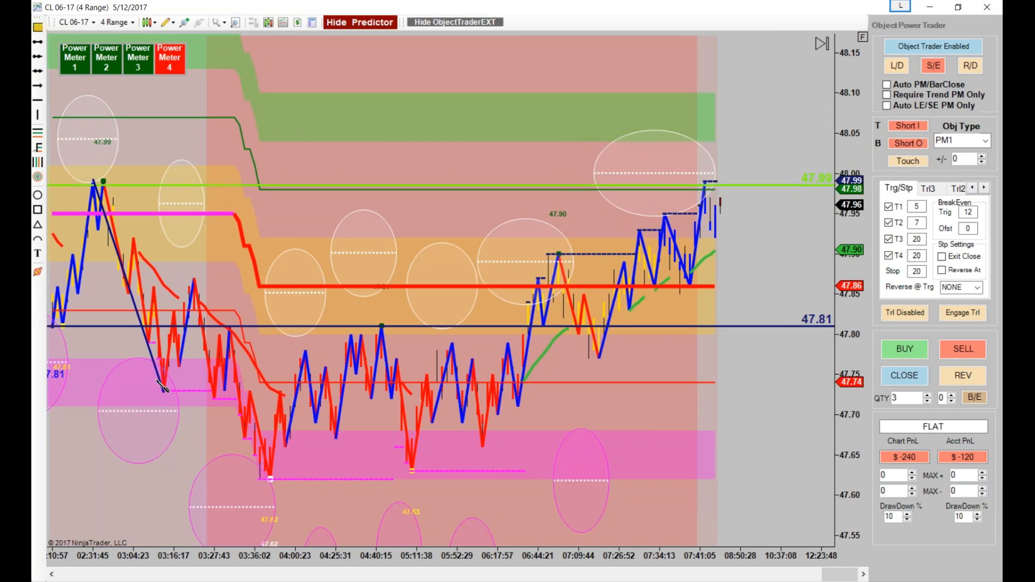
drag(163, 391, 194, 281)
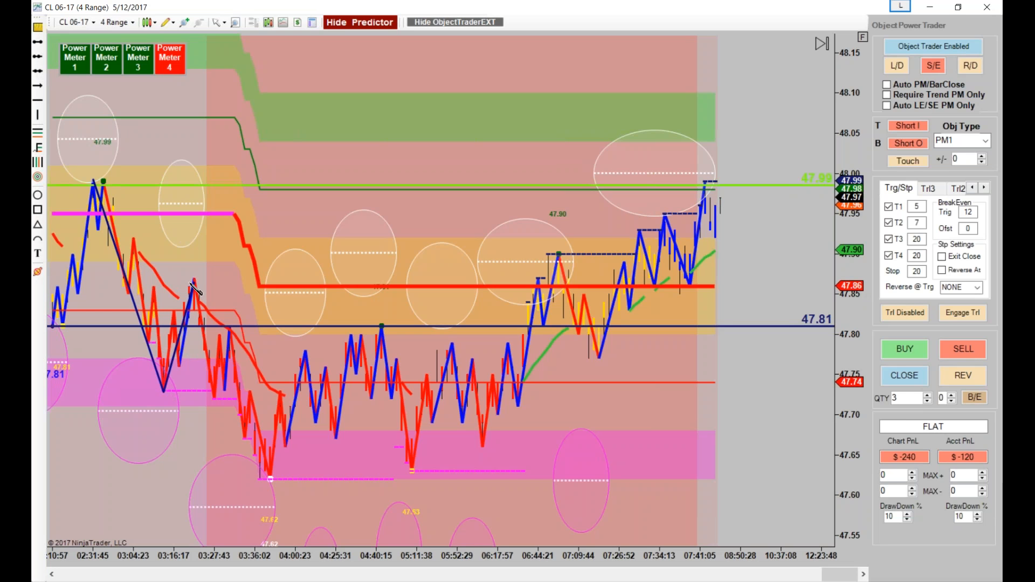
drag(195, 280, 270, 478)
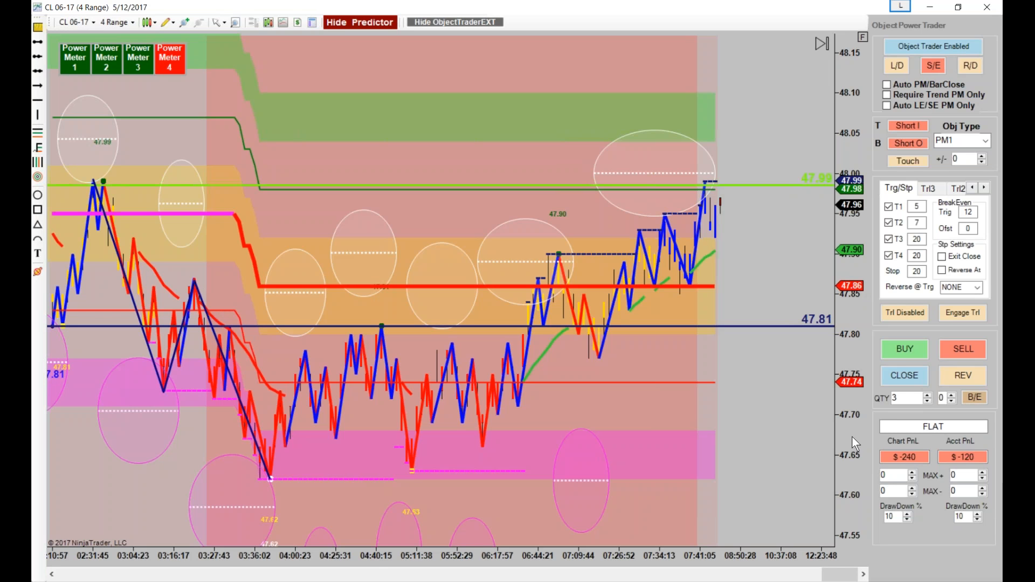
Step: Set the order quantity to 4 contracts and the fourth profit target (T4) to 20
drag(947, 457, 977, 457)
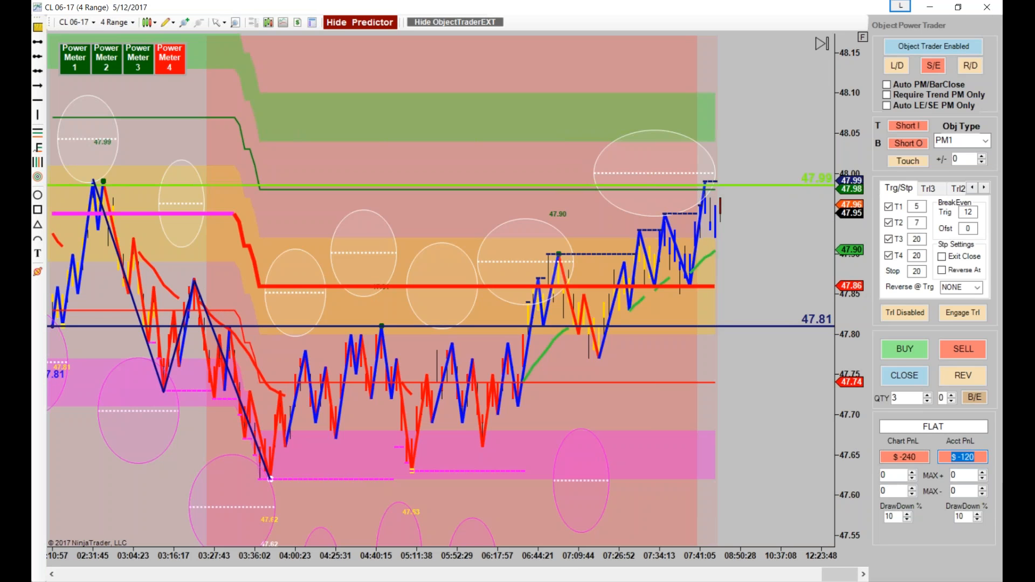
drag(552, 556, 611, 524)
drag(737, 477, 787, 404)
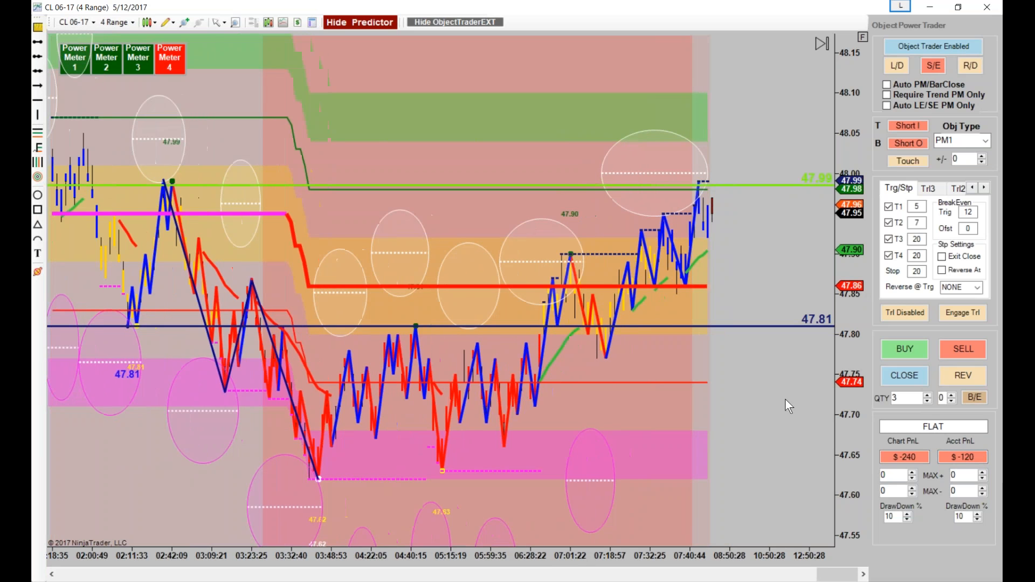
click(927, 395)
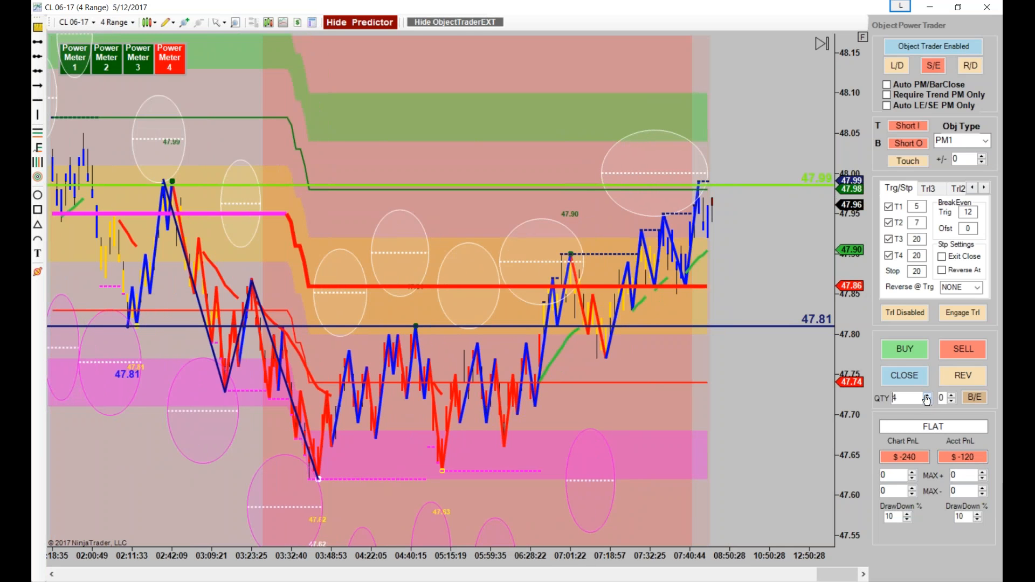
click(917, 255)
text(20)
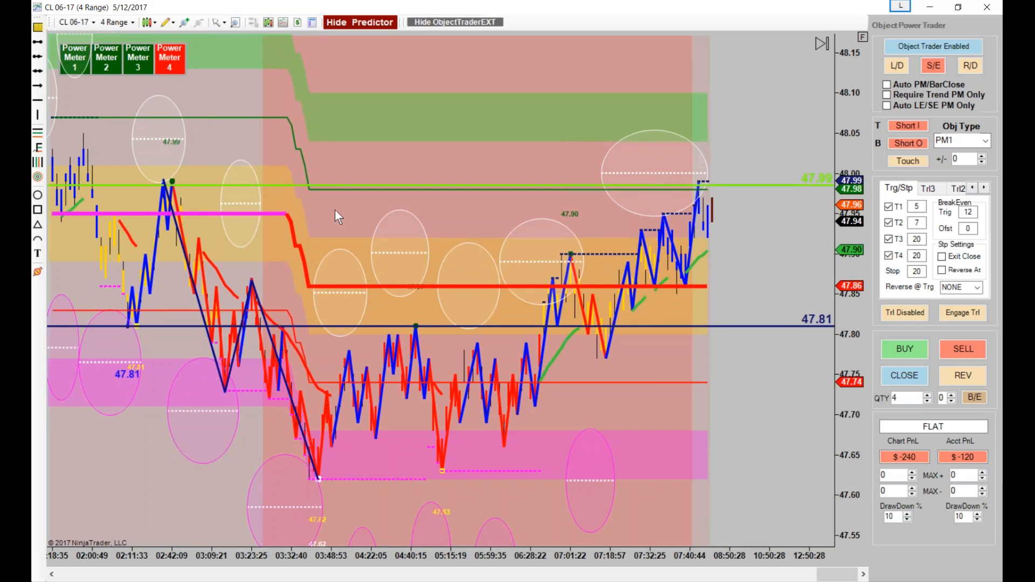
Step: Move the navy horizontal line to 47.92 and the light green horizontal line up to the 48.07 swing high
drag(718, 186, 725, 180)
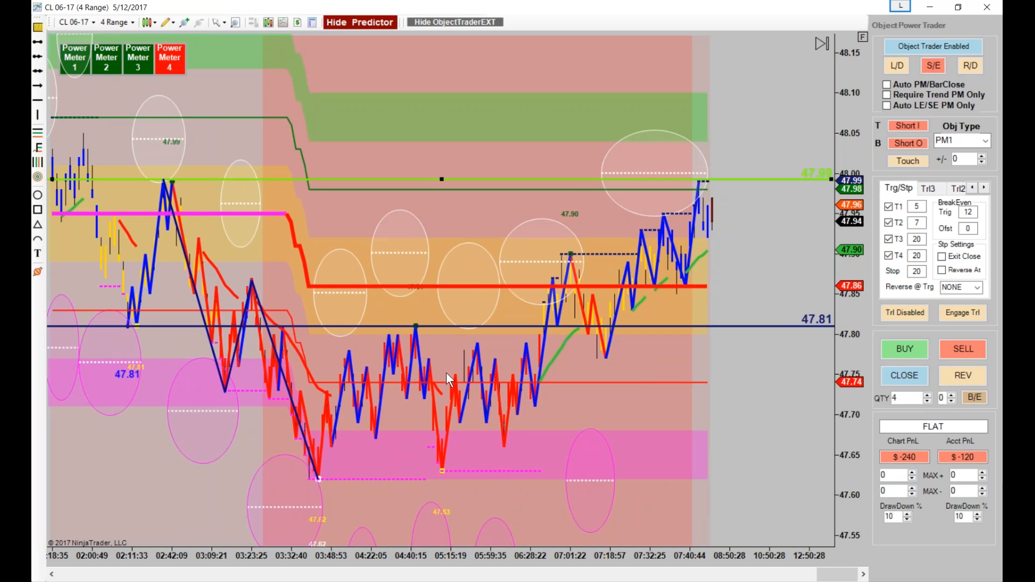
drag(946, 457, 990, 462)
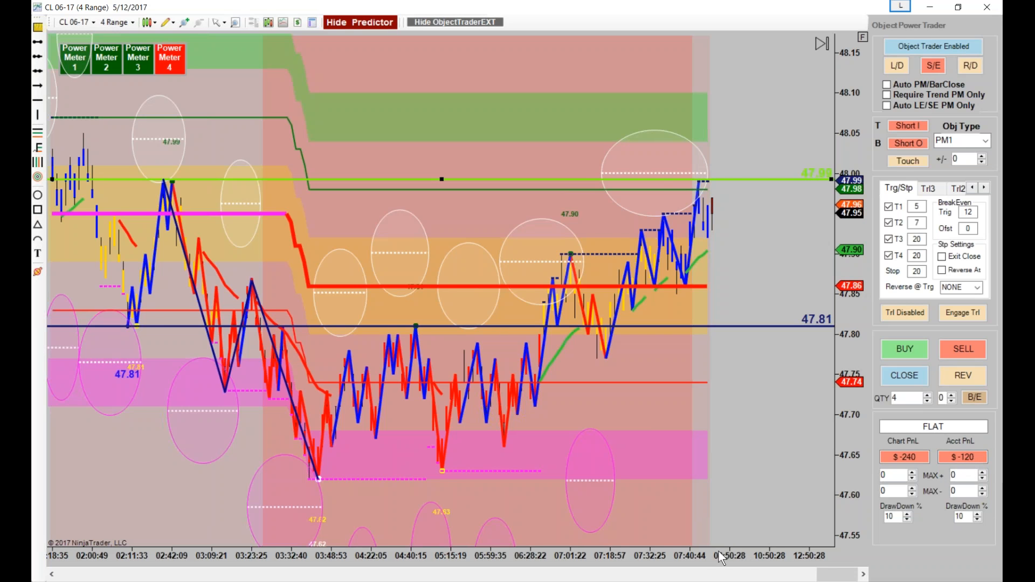
drag(745, 552, 688, 548)
drag(851, 312, 756, 352)
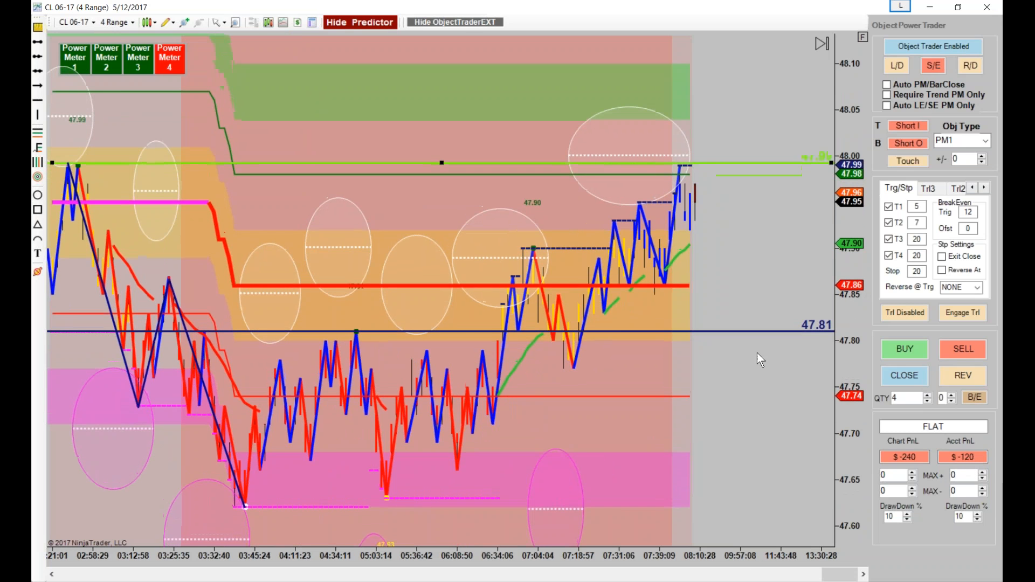
drag(540, 554, 567, 557)
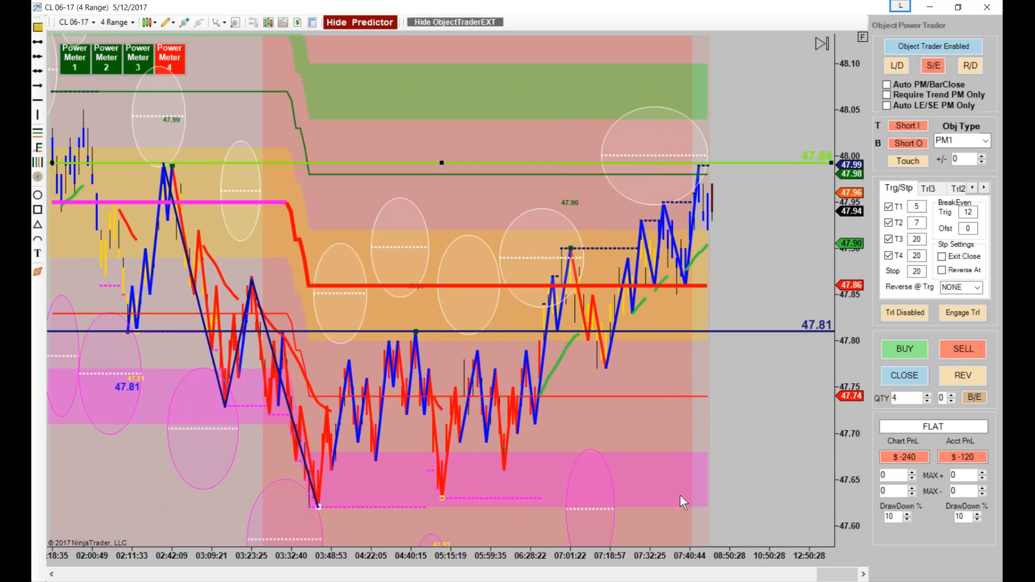
drag(739, 331, 760, 229)
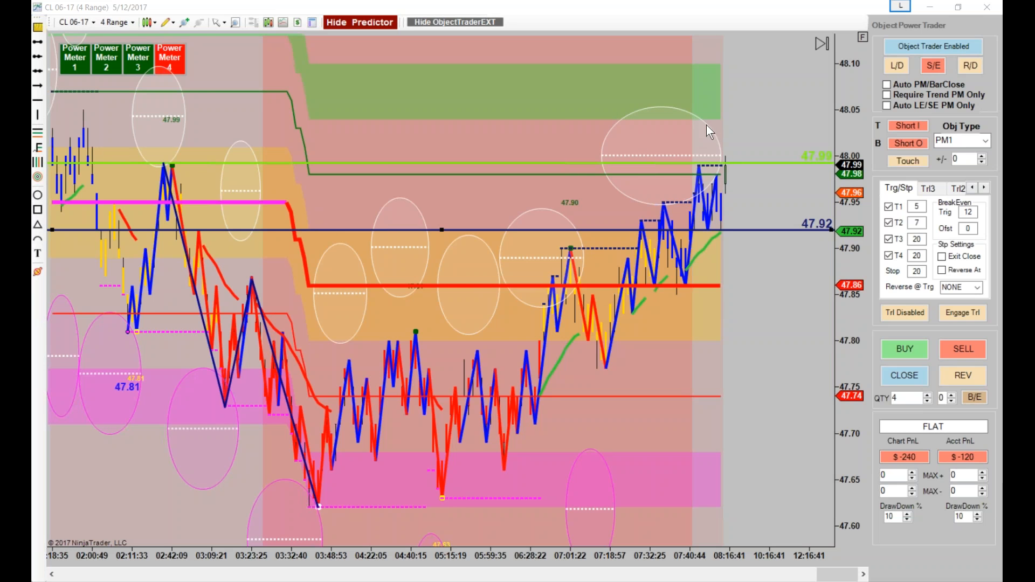
drag(364, 550, 422, 552)
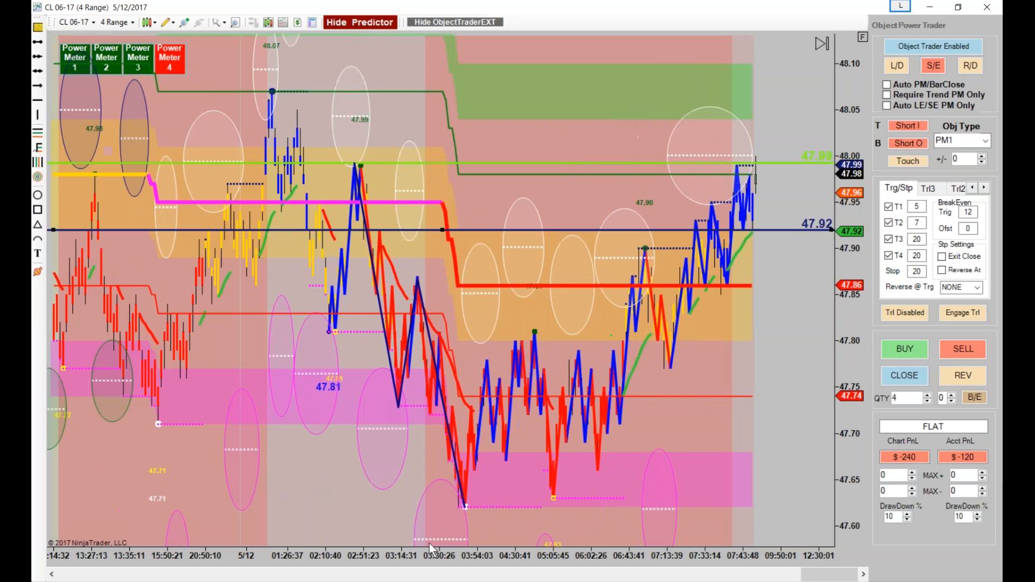
drag(321, 163, 339, 91)
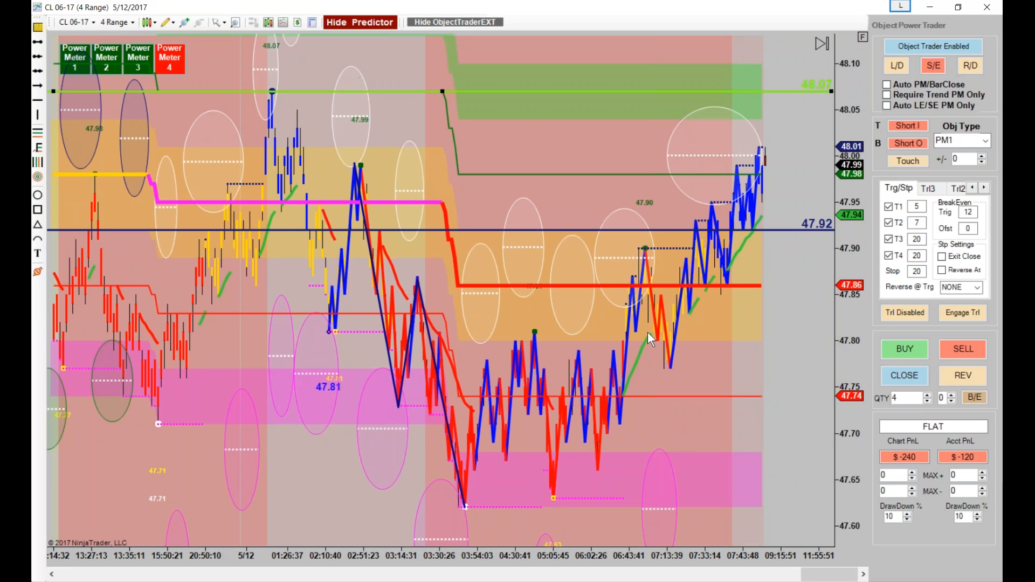
Step: Move the navy horizontal line up to 47.95
drag(942, 456, 986, 452)
drag(797, 230, 802, 204)
drag(669, 556, 431, 528)
drag(841, 238, 818, 289)
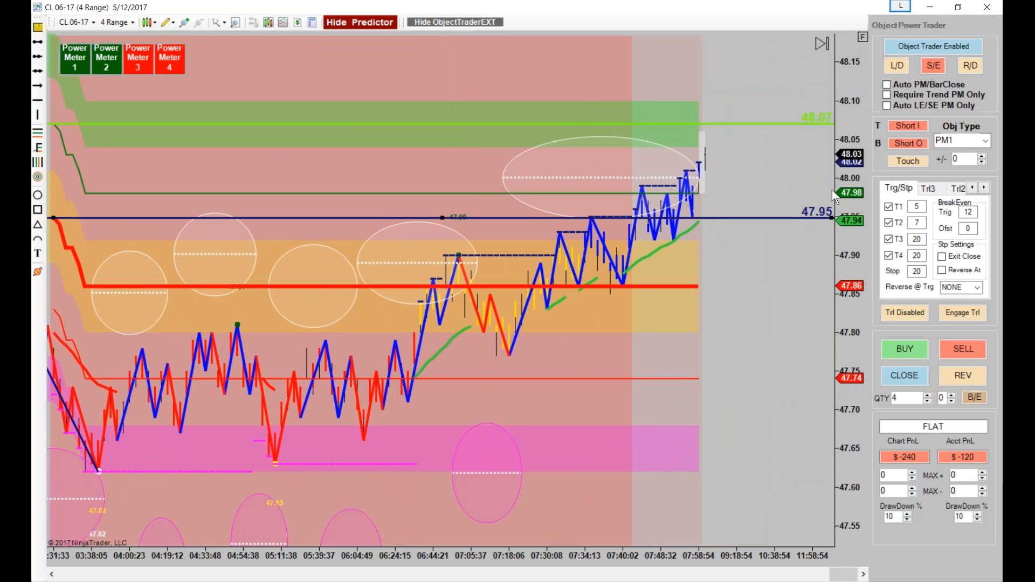
drag(845, 186, 846, 164)
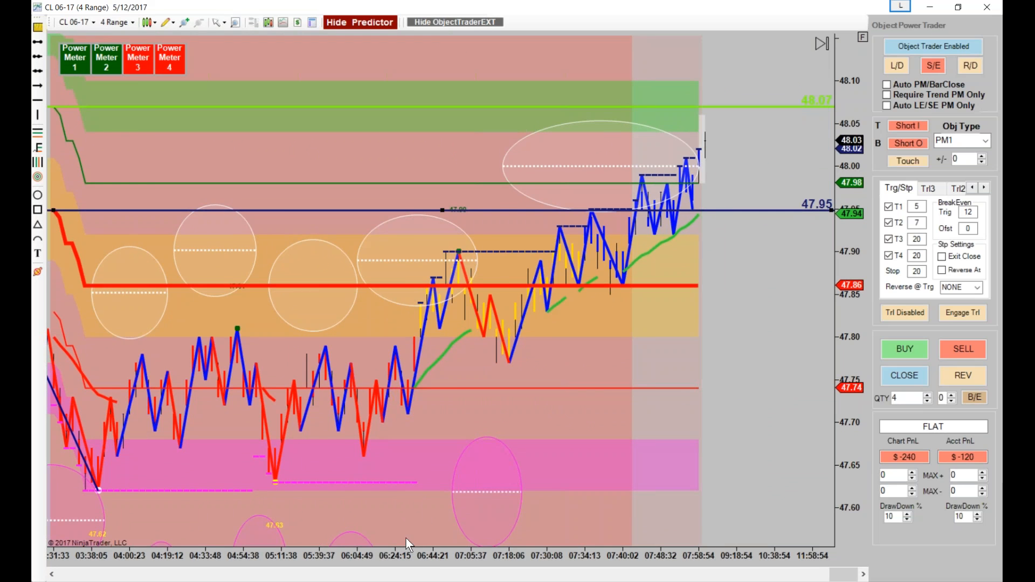
Step: Move the short position's first profit target to 47.87 and its second profit target to 47.86
drag(407, 548, 470, 548)
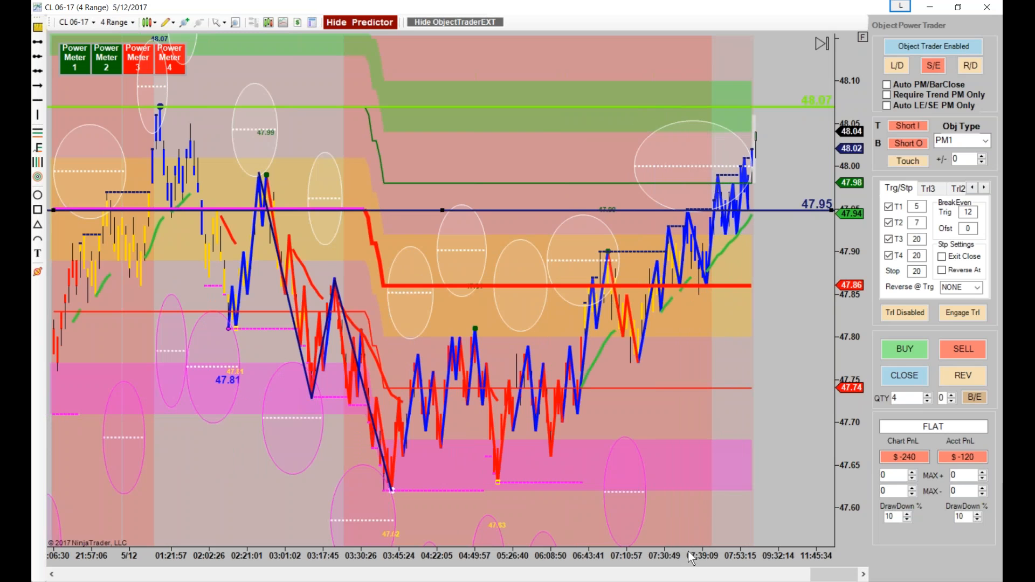
drag(689, 551, 486, 539)
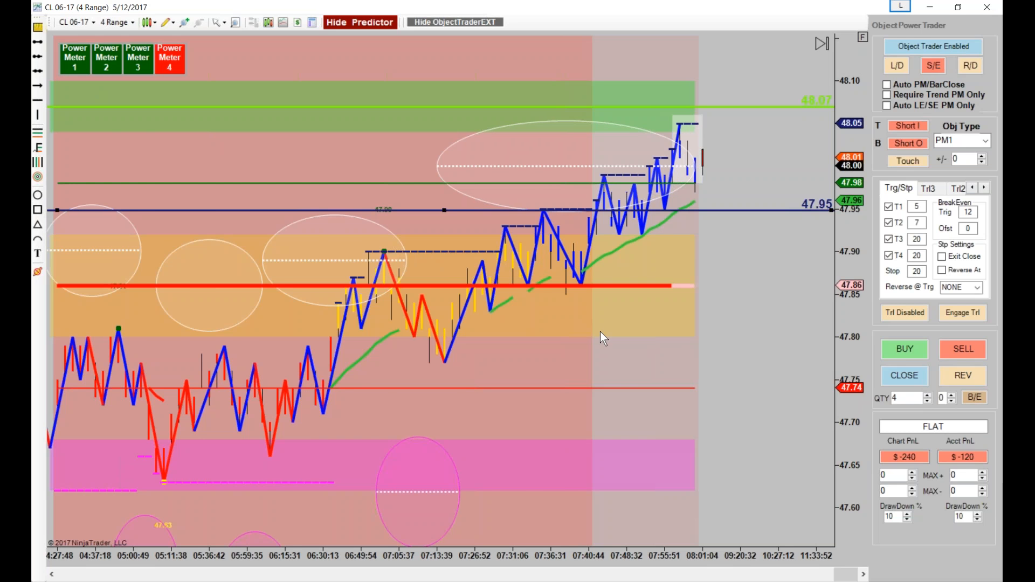
drag(499, 550, 528, 553)
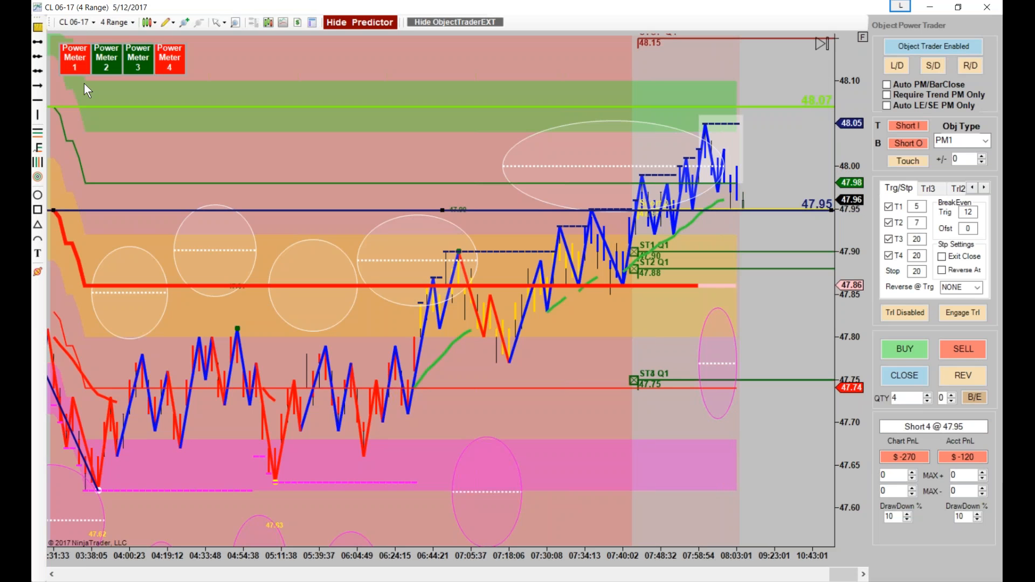
drag(651, 501, 620, 505)
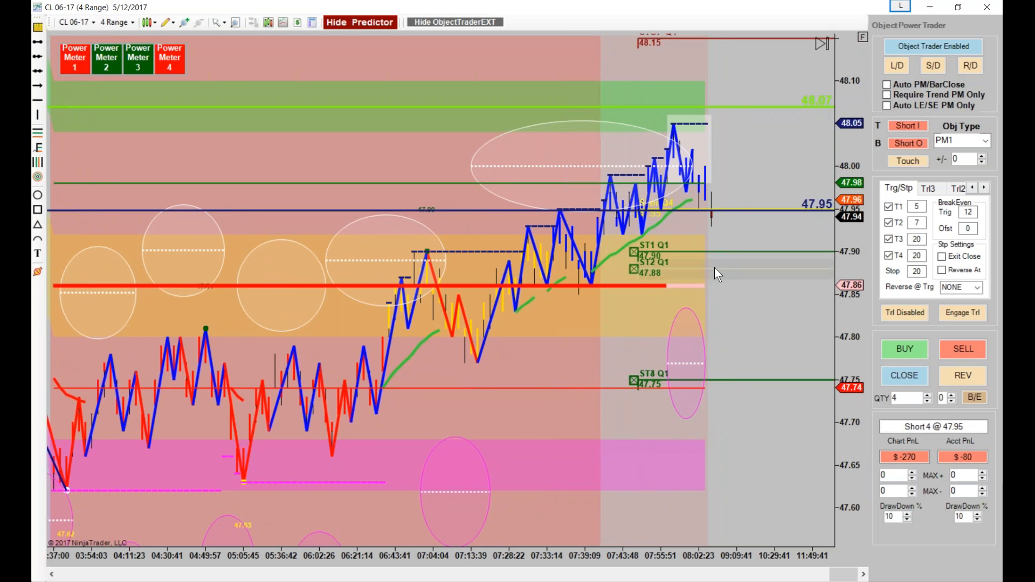
drag(714, 268, 722, 290)
drag(715, 254, 710, 278)
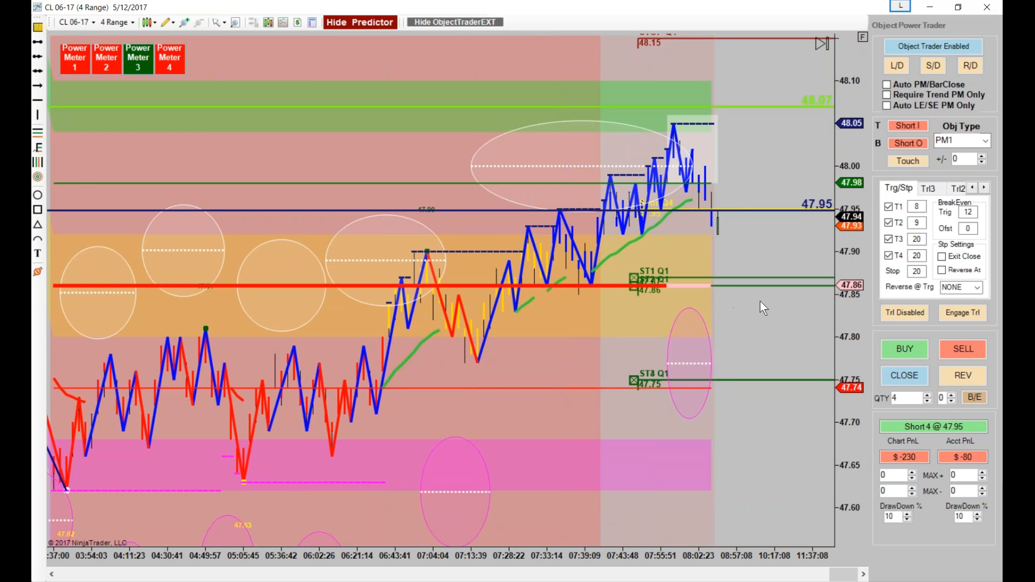
Step: Enable long entries and reversals for the object trader
drag(849, 273, 849, 302)
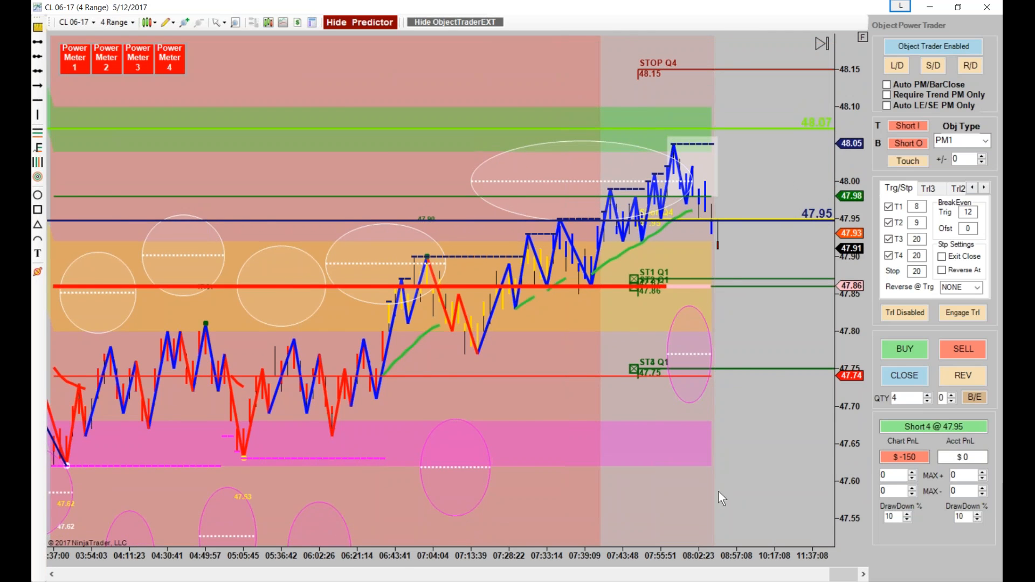
drag(723, 485, 665, 509)
drag(849, 299, 844, 360)
drag(749, 469, 724, 482)
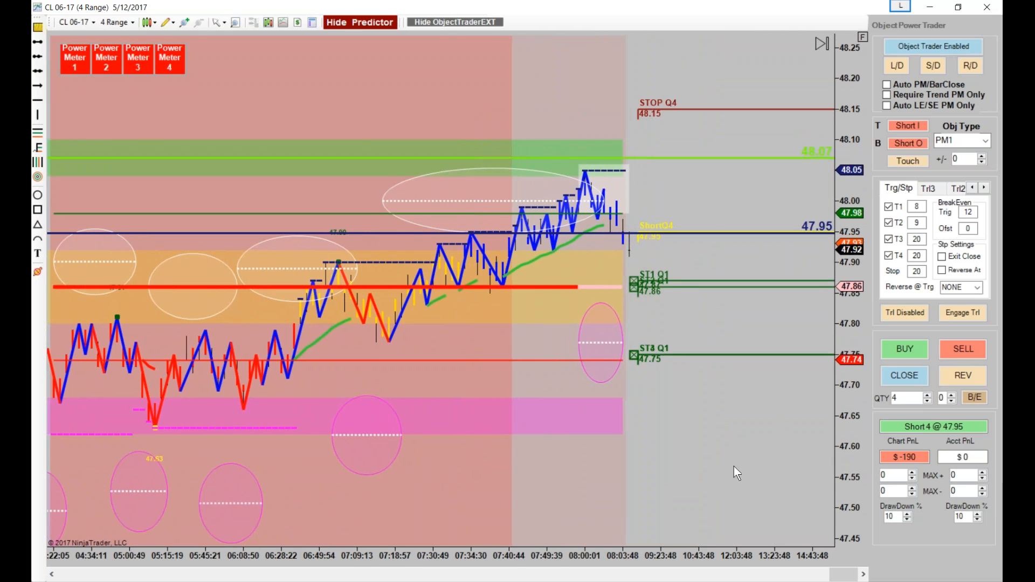
drag(851, 334, 851, 257)
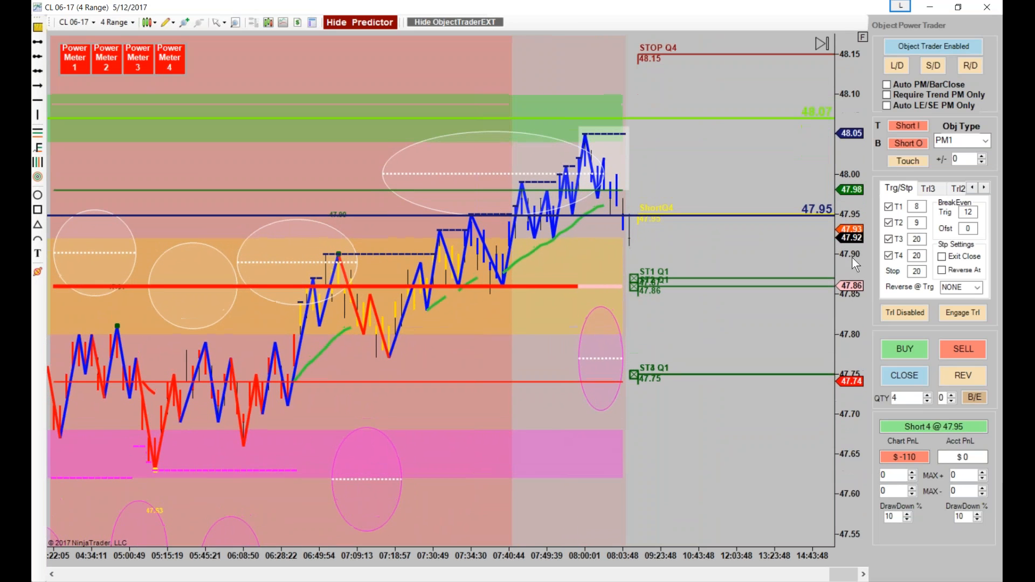
click(895, 67)
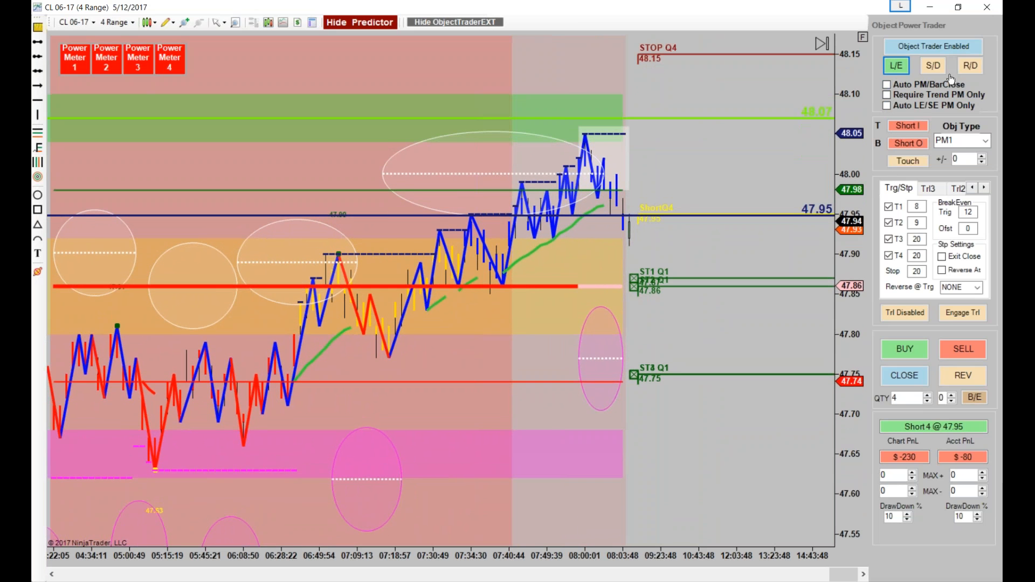
click(973, 69)
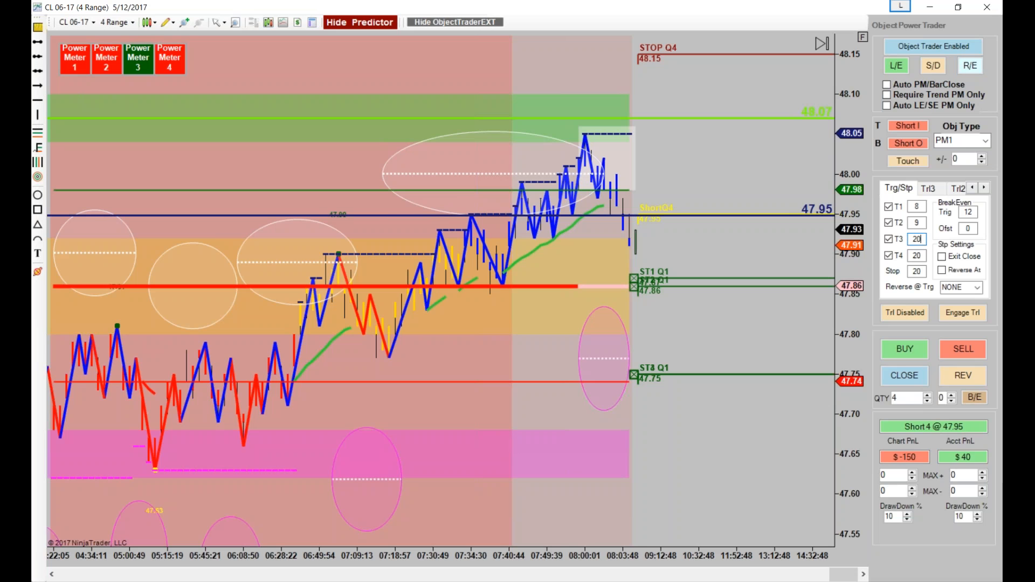
Step: Set the first profit target (T1) to 5 and the second (T2) to 7
double_click(917, 207)
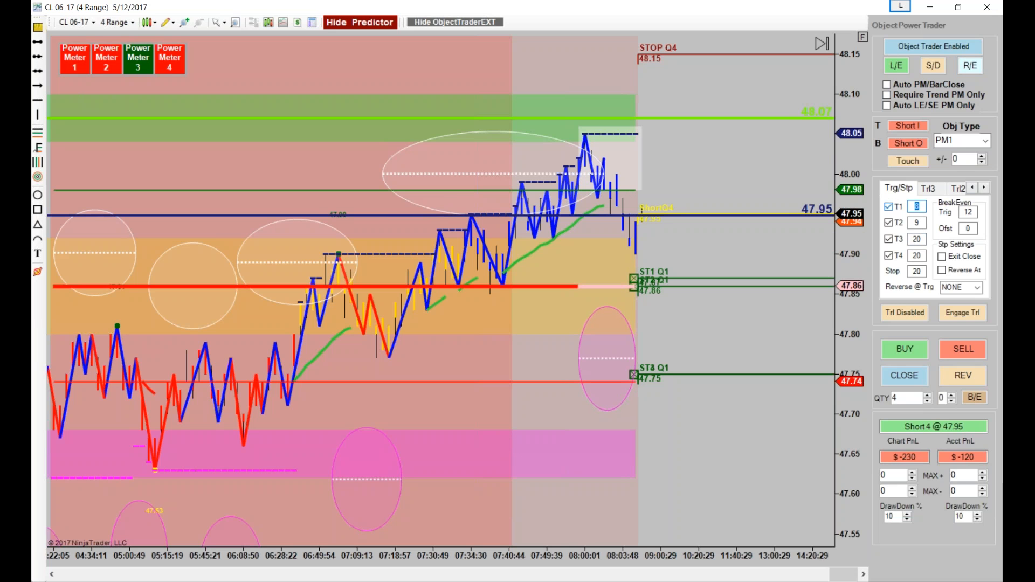
text(5)
double_click(916, 222)
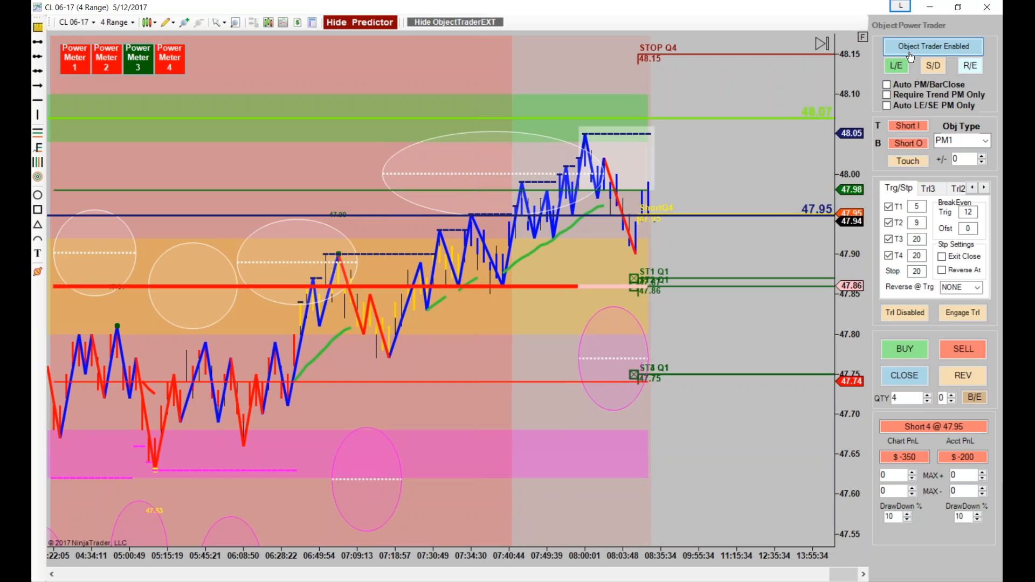
Step: Disable long entries for the object trader and enable them again
click(908, 71)
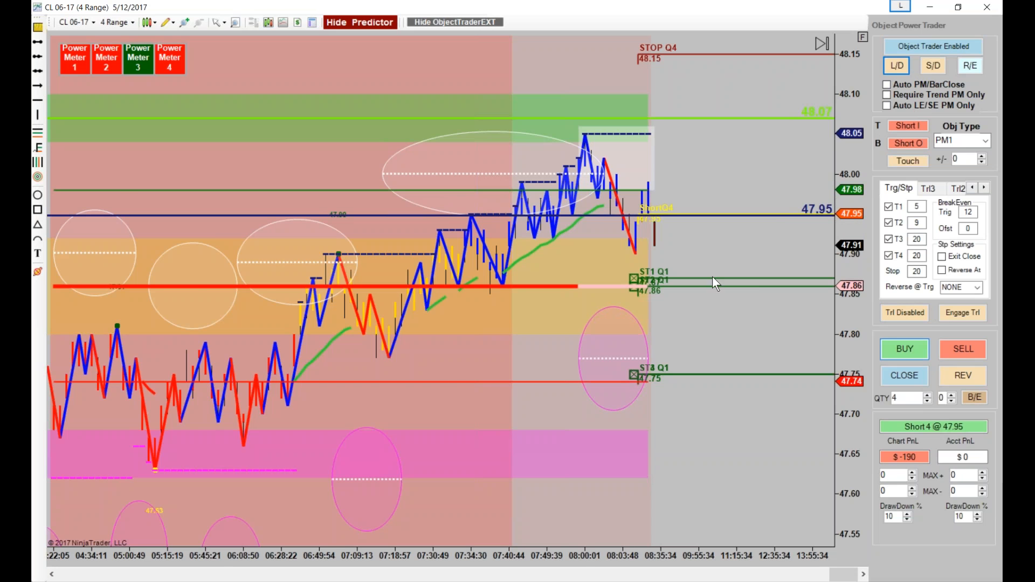
drag(585, 555, 545, 544)
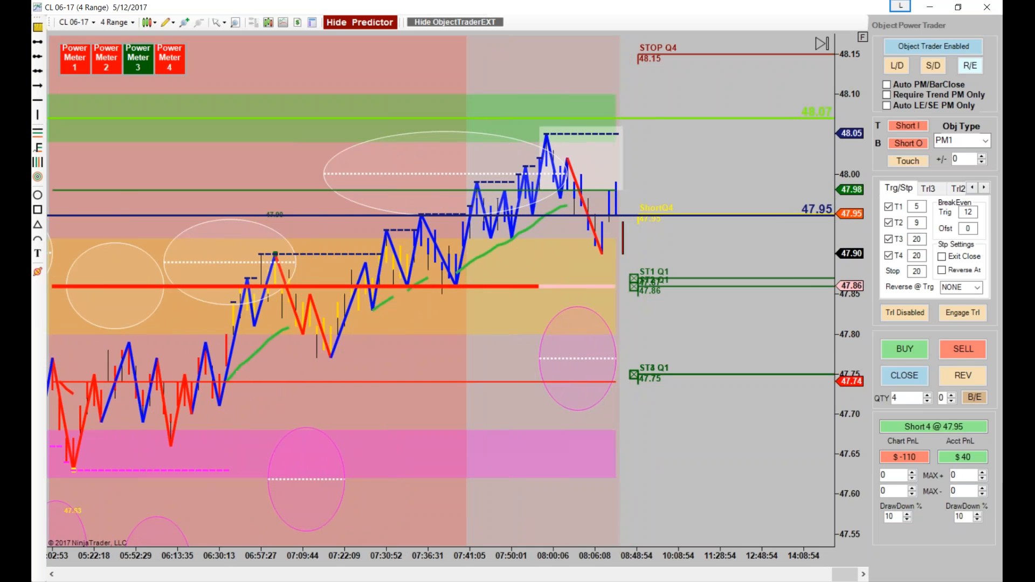
drag(844, 292, 844, 323)
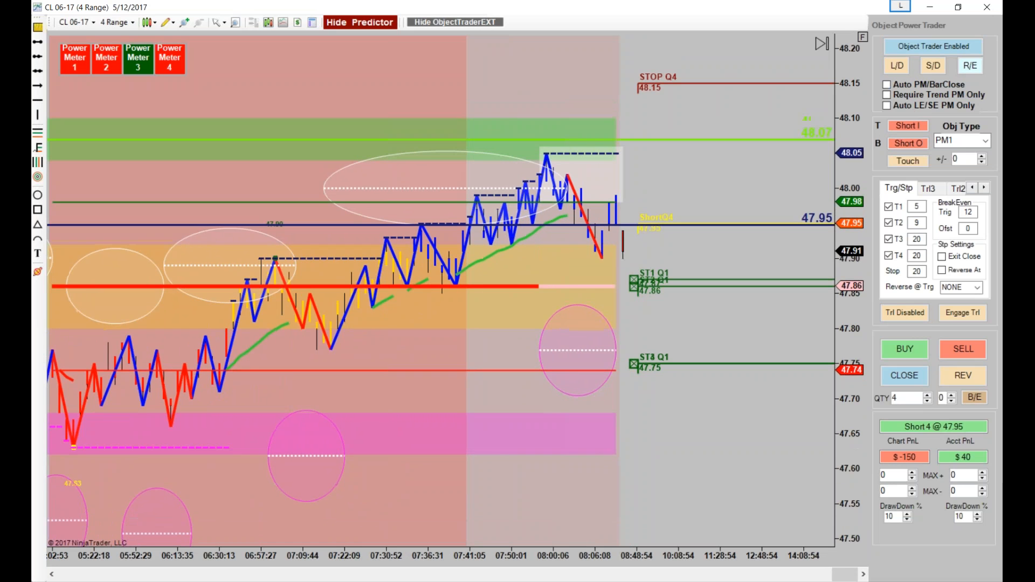
click(896, 66)
drag(450, 534, 593, 528)
drag(797, 303, 719, 320)
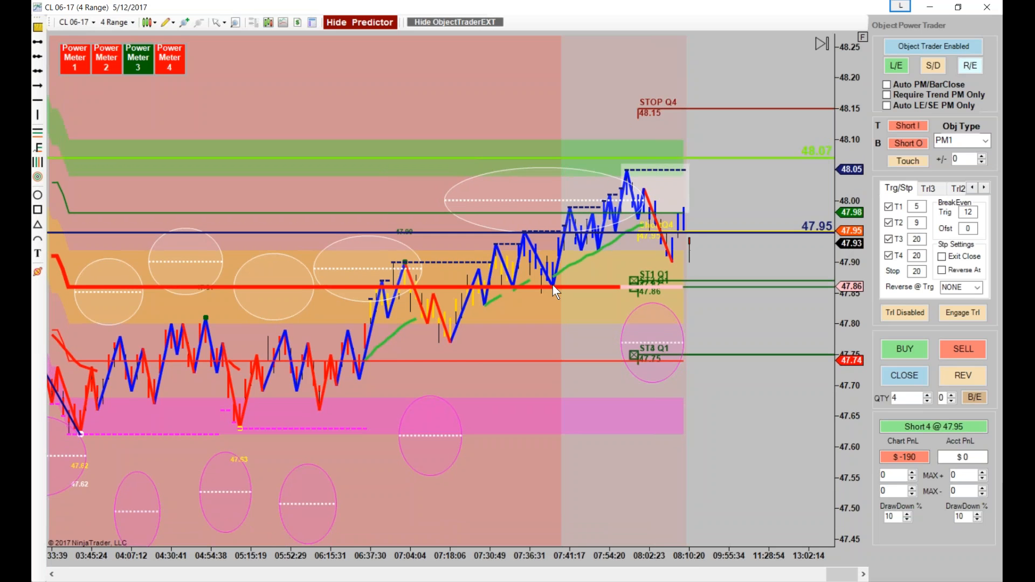
Step: Set the second and third profit targets (T2 and T3) to 5 each
click(916, 222)
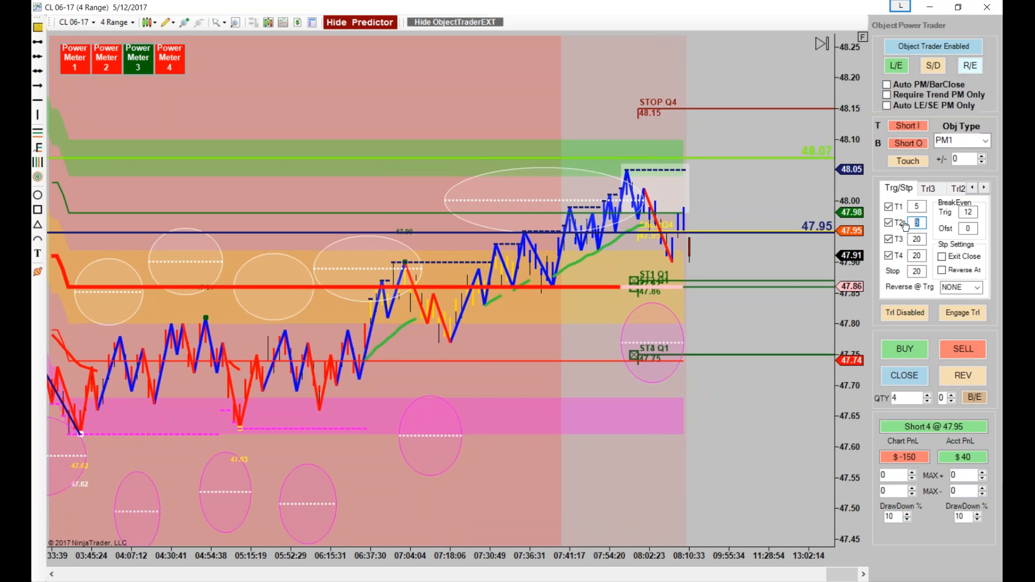
text(5)
click(903, 242)
text(5)
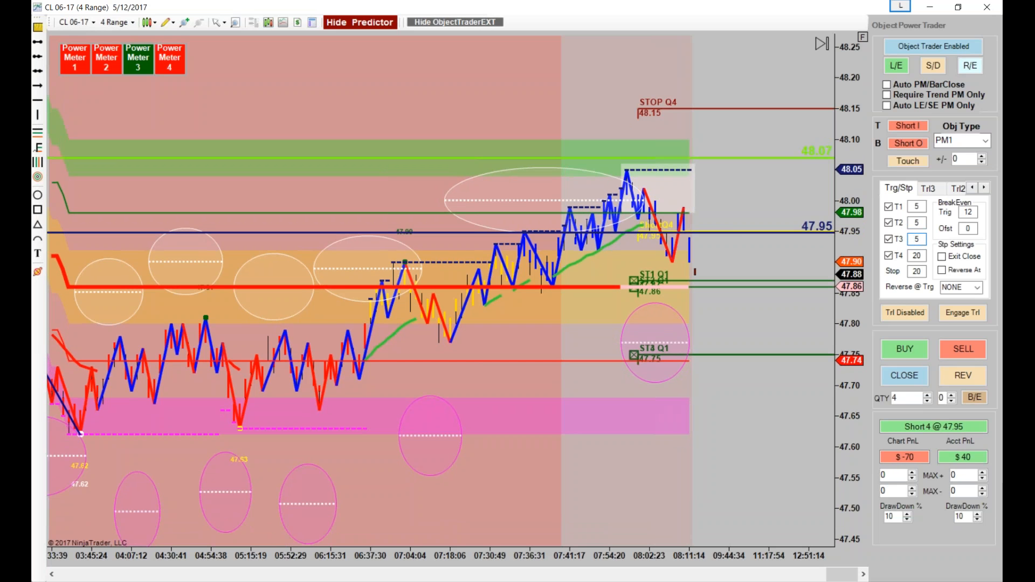
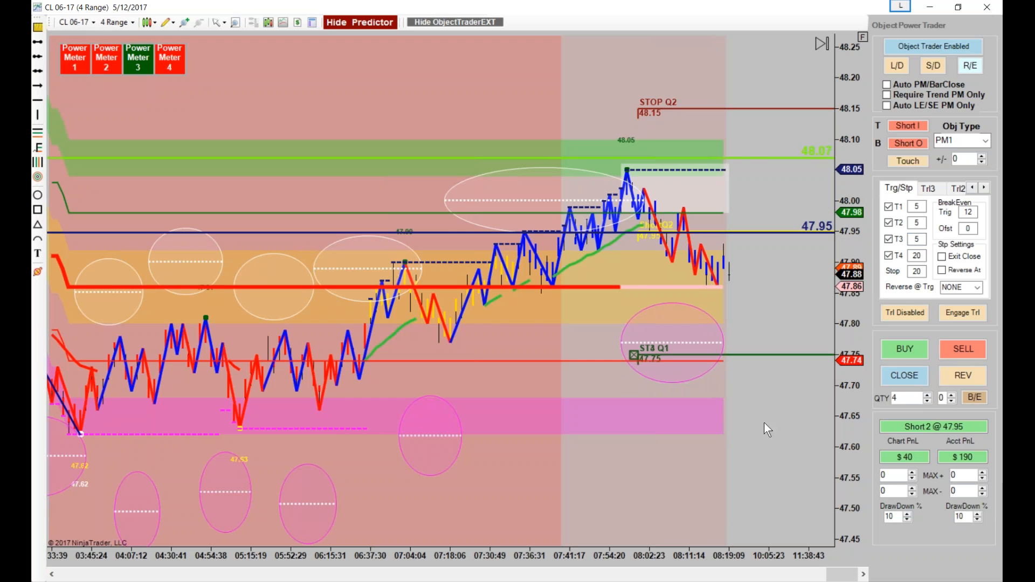
Step: Reduce the order quantity to 3 contracts and enable long entries for the object trader
drag(757, 469, 695, 471)
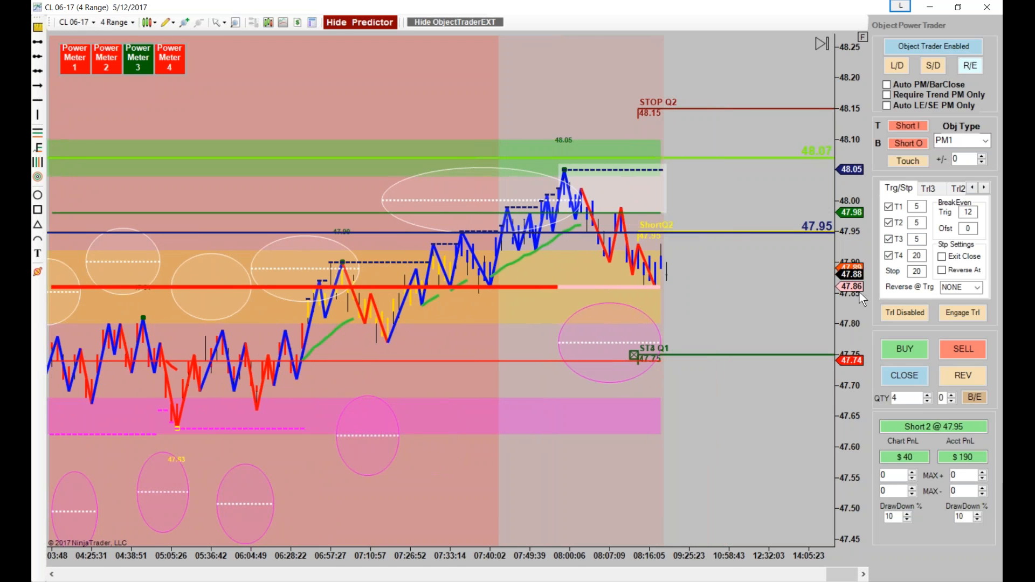
mouse_move(858, 287)
mouse_down()
mouse_move(850, 266)
mouse_move(839, 284)
mouse_up()
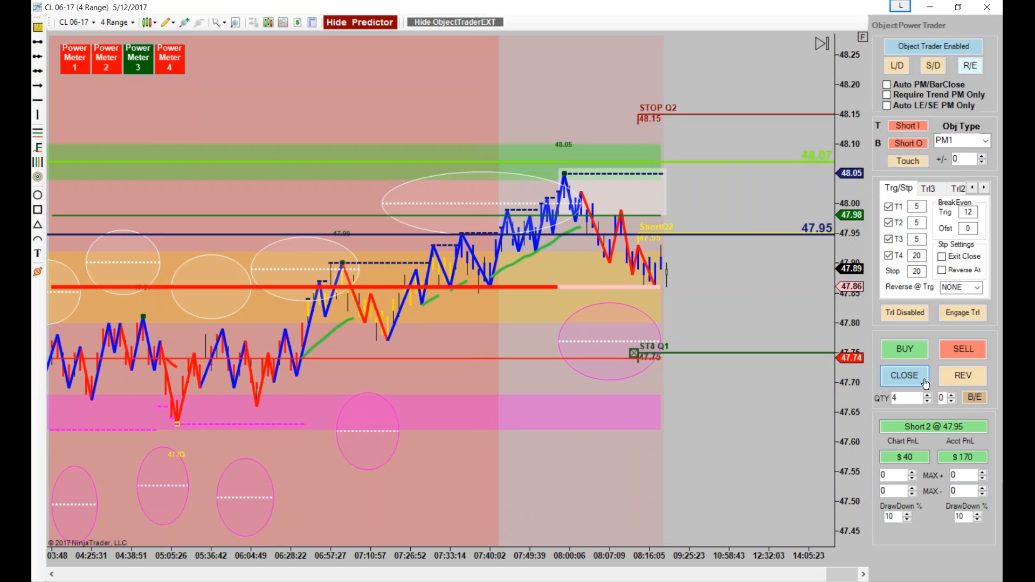
click(927, 401)
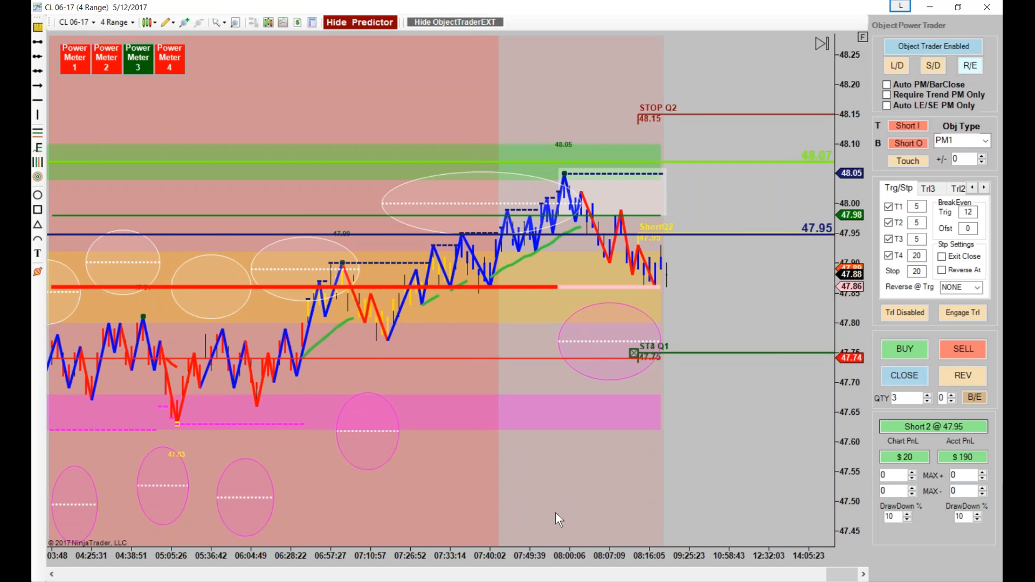
mouse_move(523, 555)
mouse_down()
mouse_move(548, 550)
mouse_move(509, 549)
mouse_up()
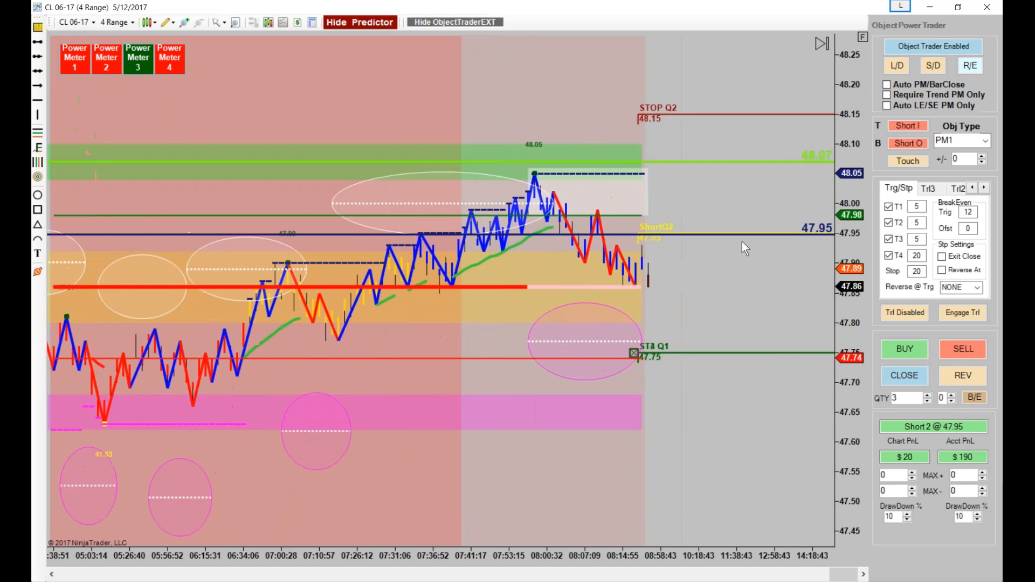
click(897, 65)
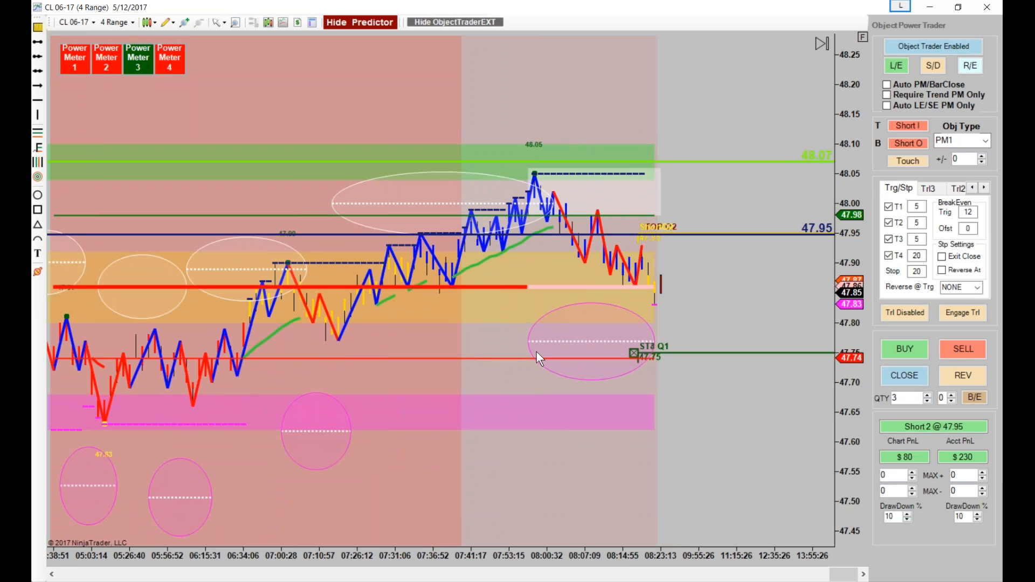
Step: Move the short position's stop up to 48.09 and the navy horizontal line down to 47.88
drag(700, 234, 700, 149)
drag(610, 347, 577, 316)
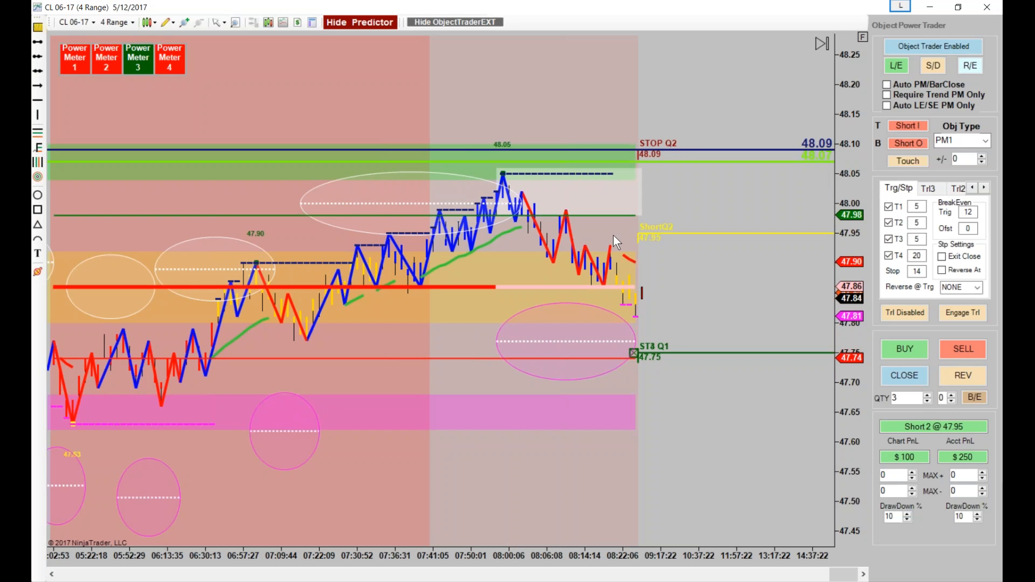
drag(580, 151, 593, 273)
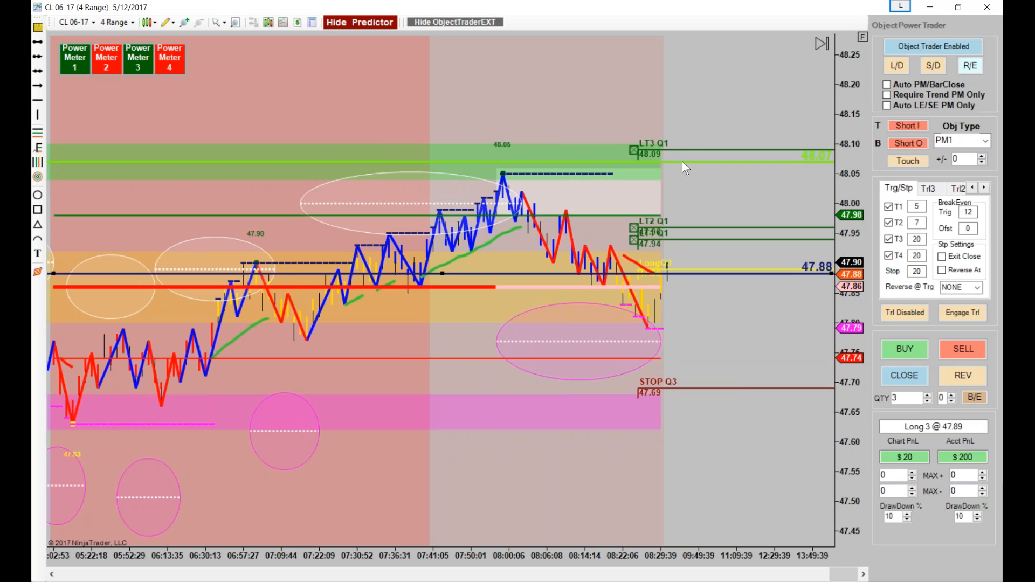
Step: Lower the long position's third profit target to 47.97 and raise its stop to 47.82
drag(692, 151, 684, 221)
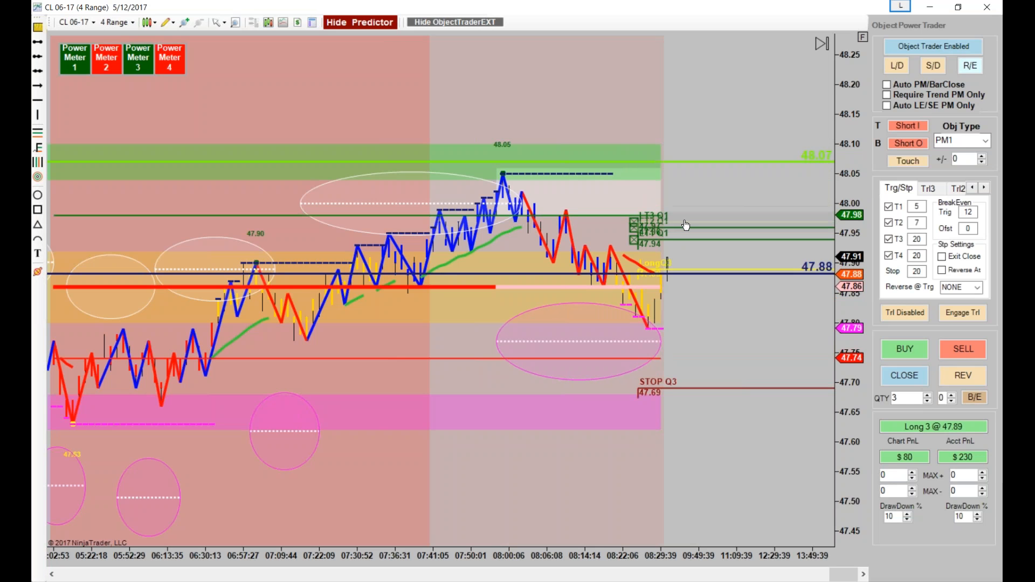
drag(609, 503, 669, 500)
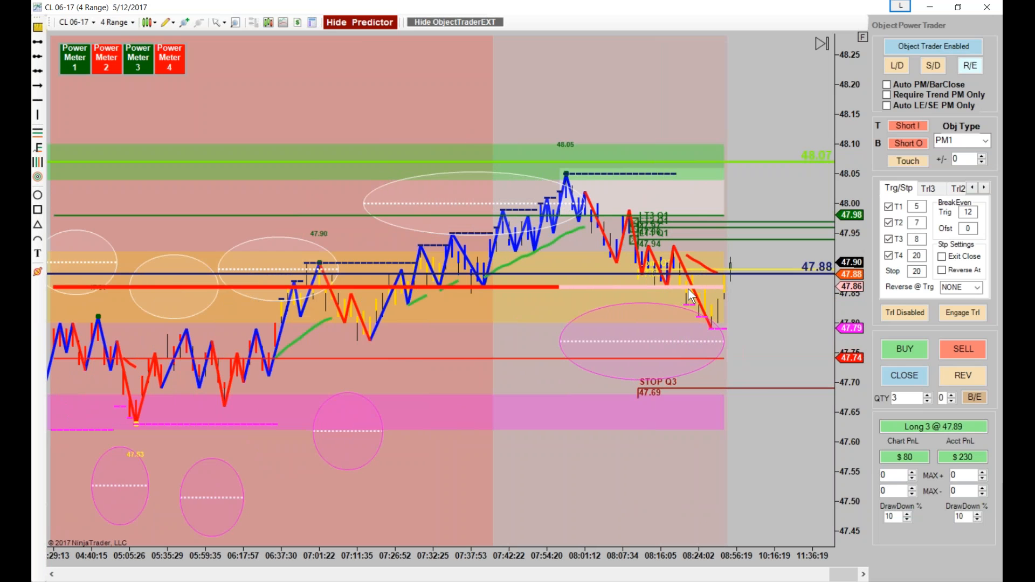
drag(760, 388, 758, 313)
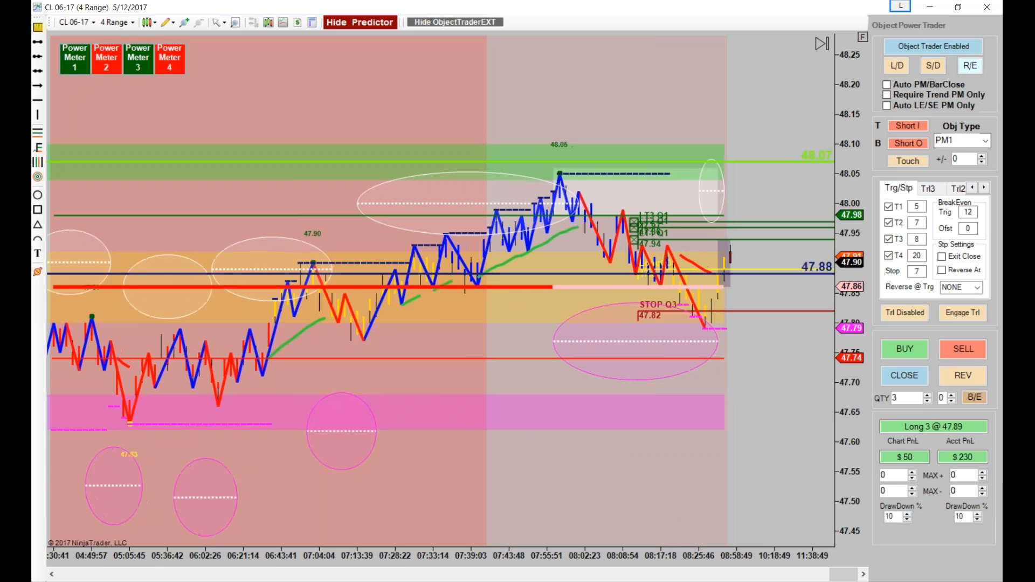
Step: Enable short entries for the object trader while keeping reversals enabled
drag(810, 342, 727, 342)
drag(840, 309, 573, 487)
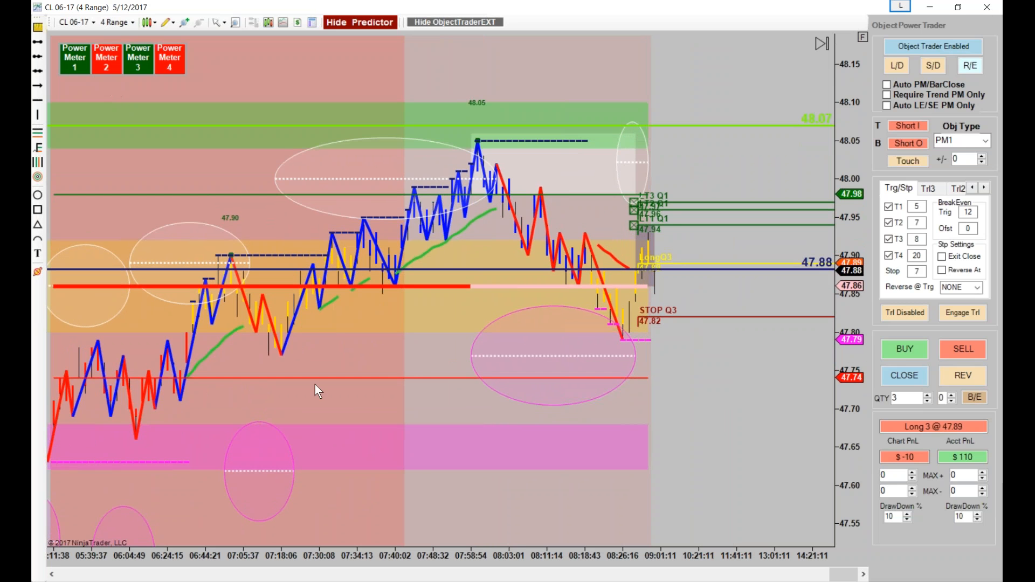
scroll(437, 487, up, 1)
scroll(430, 297, up, 4)
drag(847, 309, 842, 372)
scroll(799, 437, down, 1)
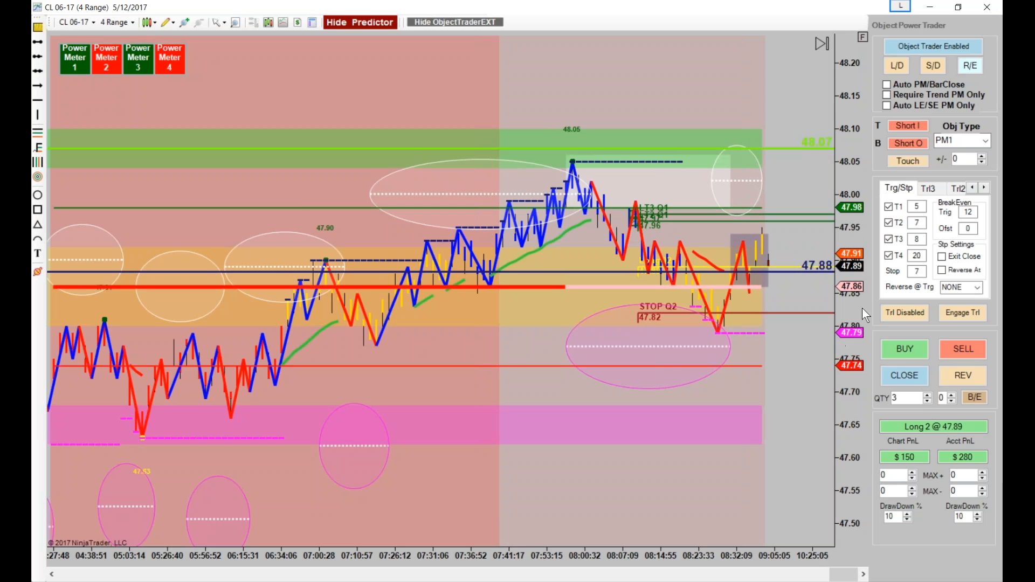
click(941, 75)
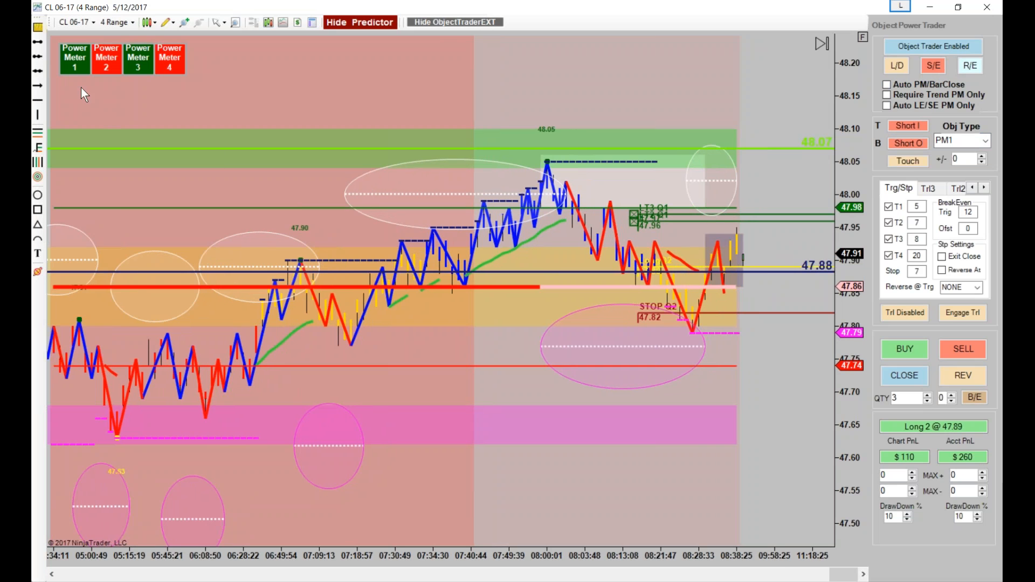
Step: Move the navy horizontal line up to 47.89
drag(673, 550, 597, 542)
drag(856, 303, 846, 257)
drag(741, 270, 741, 261)
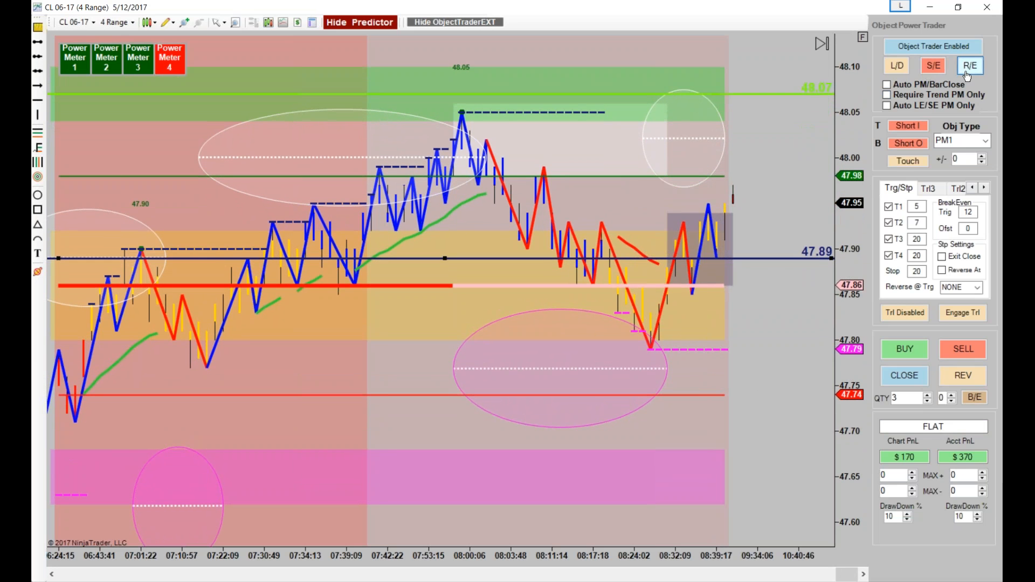
drag(536, 551, 547, 551)
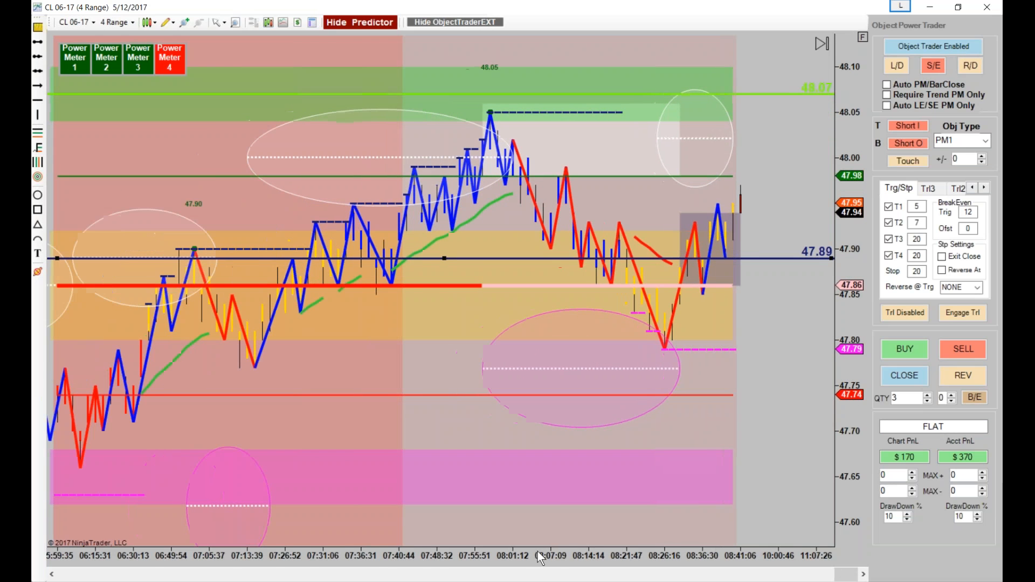
drag(822, 235, 830, 261)
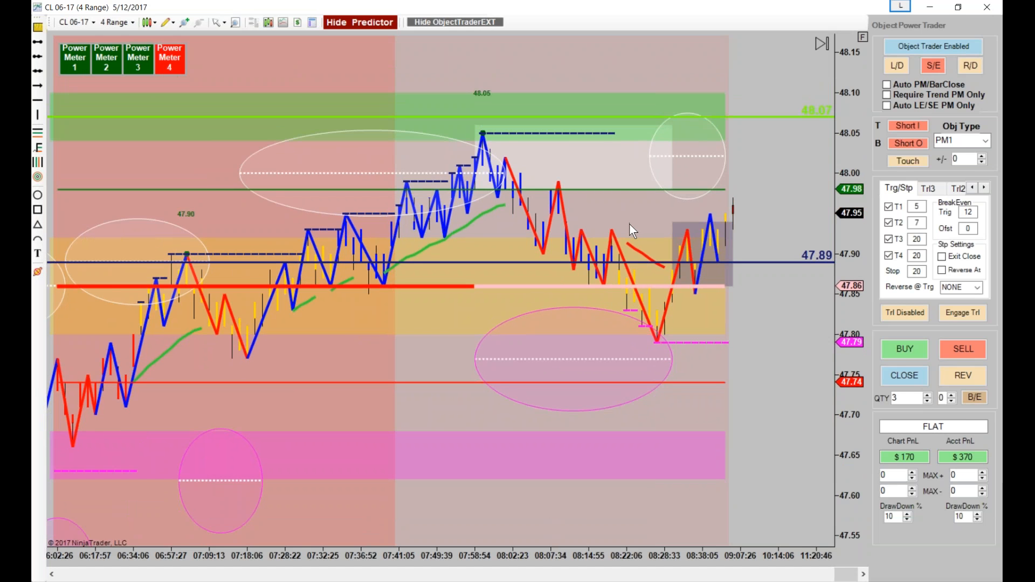
drag(950, 457, 993, 458)
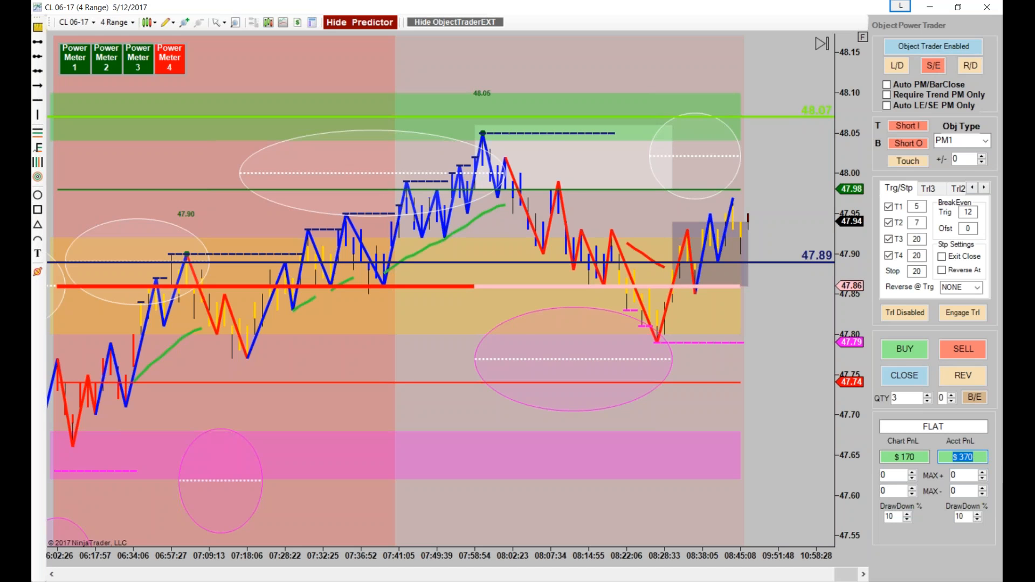
click(528, 292)
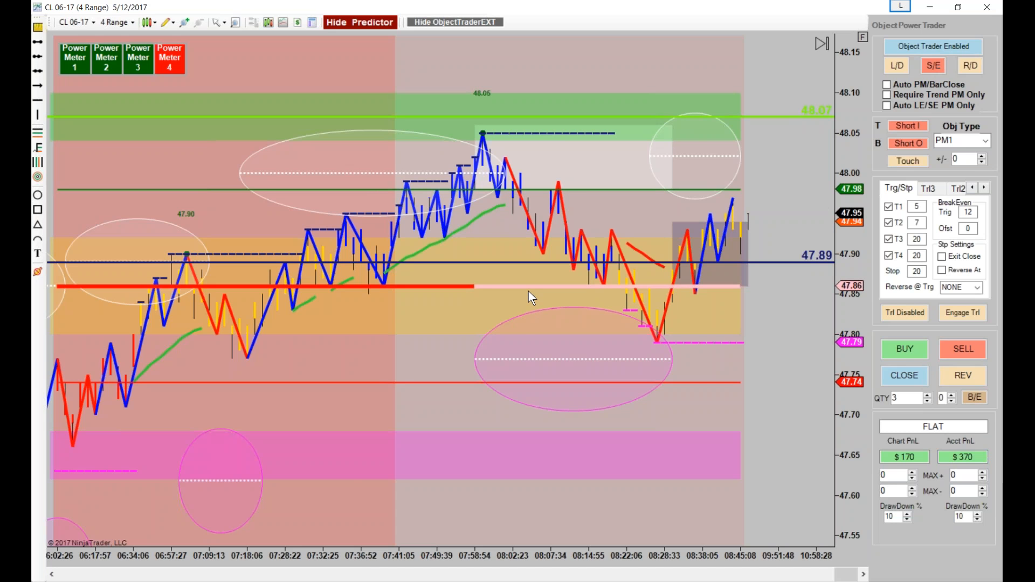
Step: Delete the blue, red, cyan and purple price-move zigzag drawings from the chart
drag(355, 550, 515, 543)
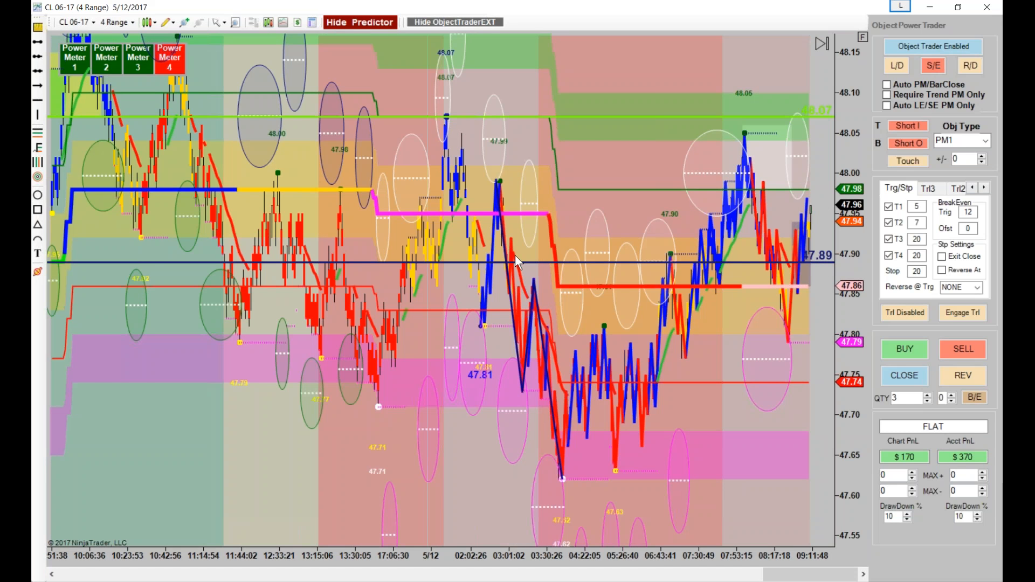
drag(642, 558, 445, 525)
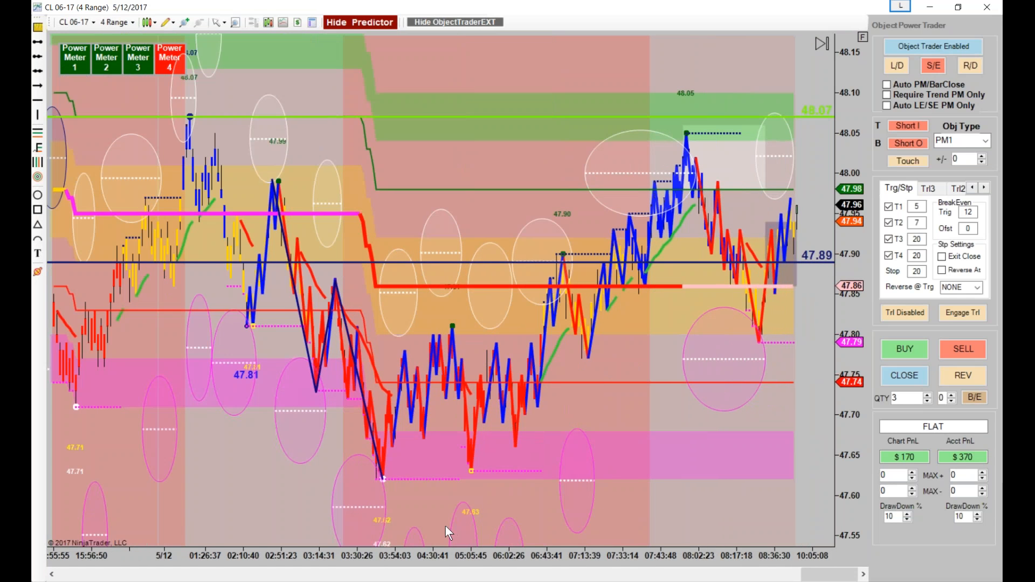
drag(664, 526, 598, 526)
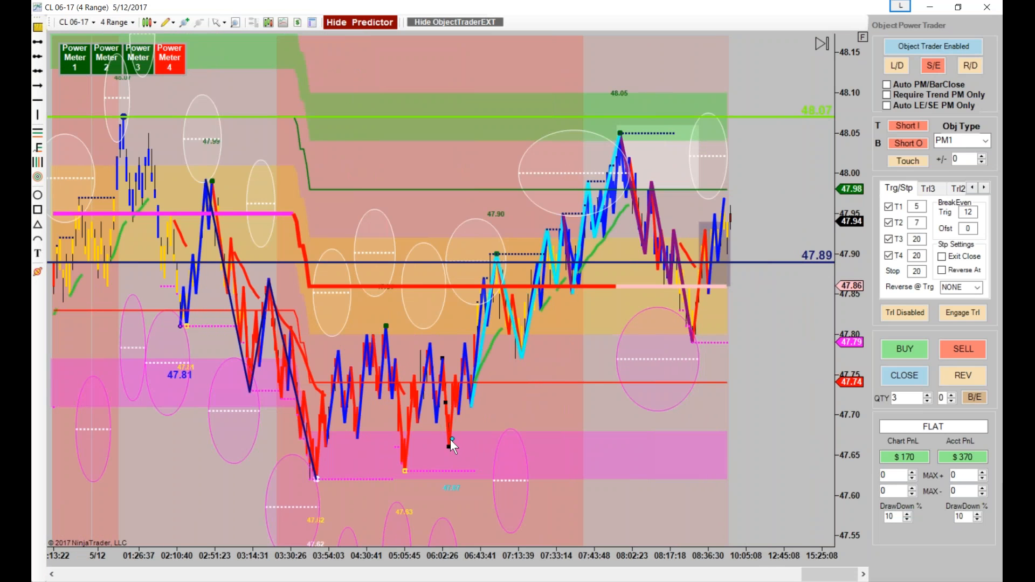
key(Delete)
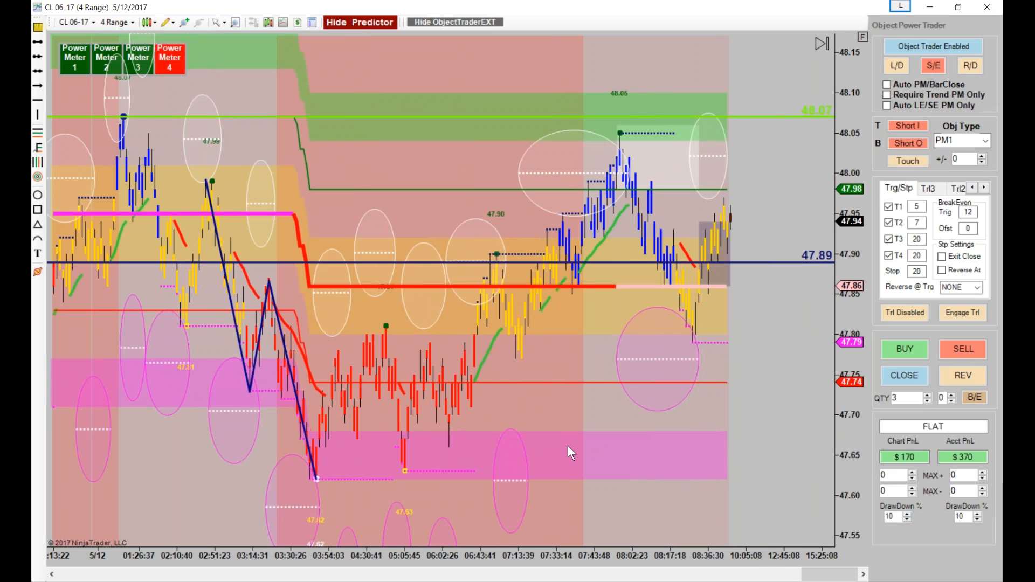
Step: Move the lime green horizontal line down to 47.97
drag(648, 538, 694, 469)
drag(842, 276, 833, 334)
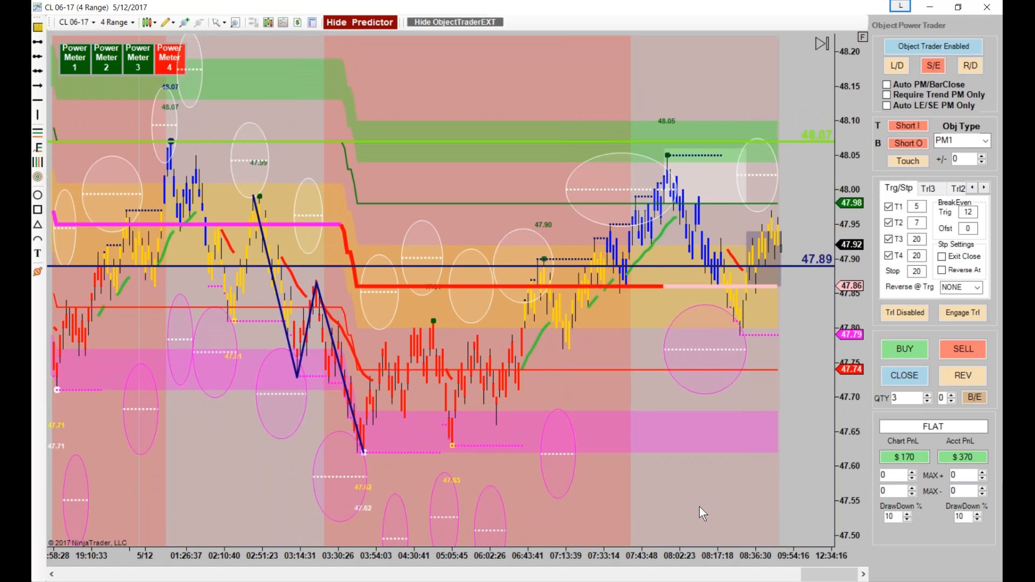
drag(696, 549, 534, 541)
drag(664, 495, 501, 469)
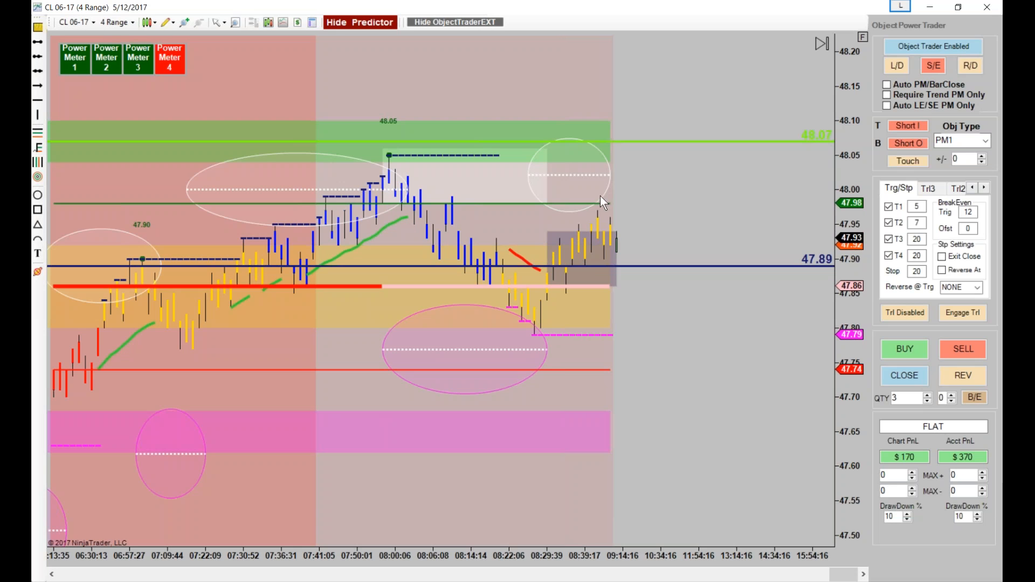
drag(587, 142, 628, 212)
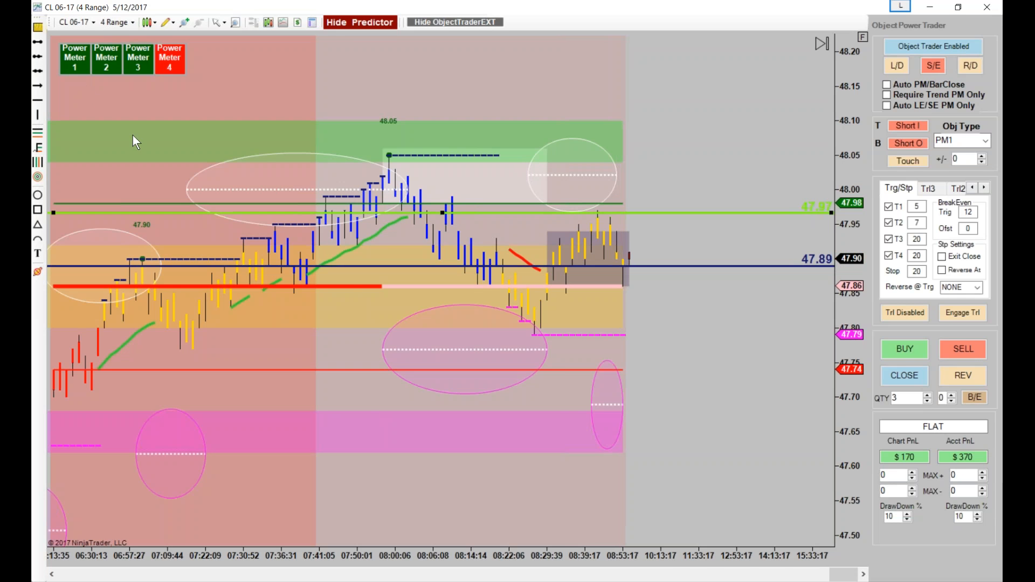
Step: Lower the short position's third profit target to 47.45 and raise its stop to 48.10
drag(532, 554, 600, 555)
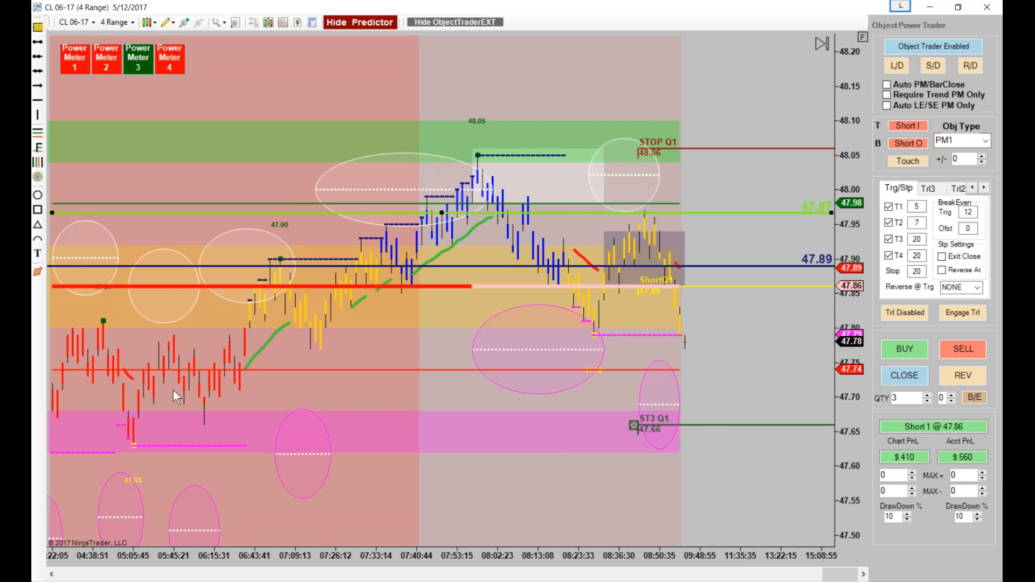
drag(716, 425, 717, 508)
drag(845, 359, 843, 427)
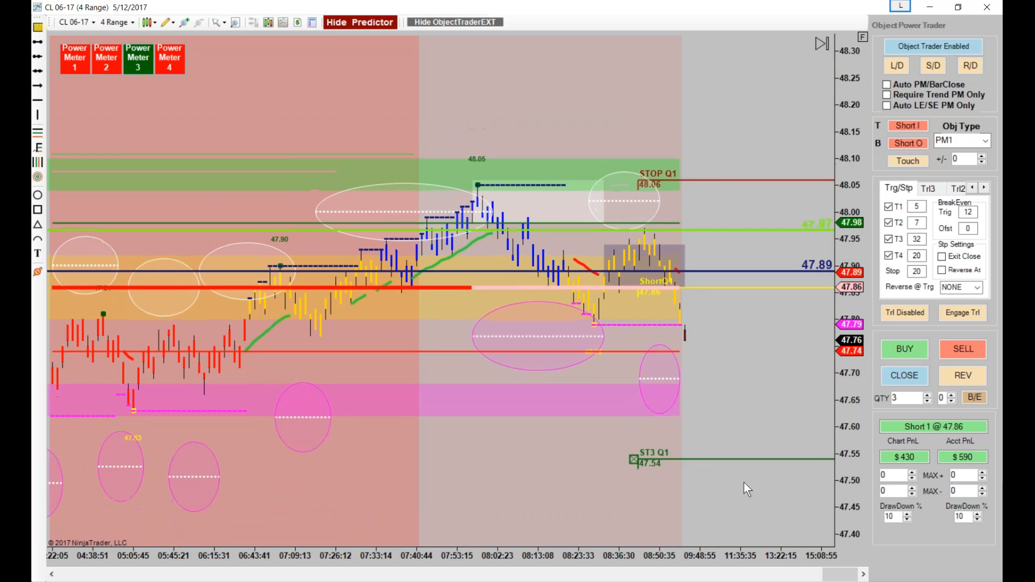
drag(719, 505, 694, 507)
drag(727, 461, 720, 509)
drag(706, 292, 709, 159)
drag(593, 430, 527, 431)
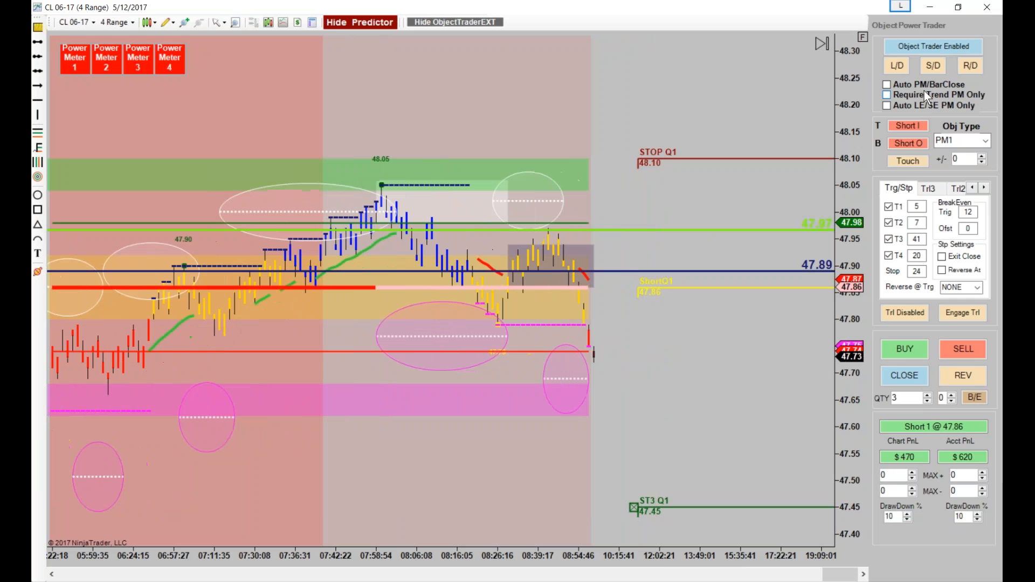
Step: Set the object type to PM2 and enable long entries for the object trader
click(986, 141)
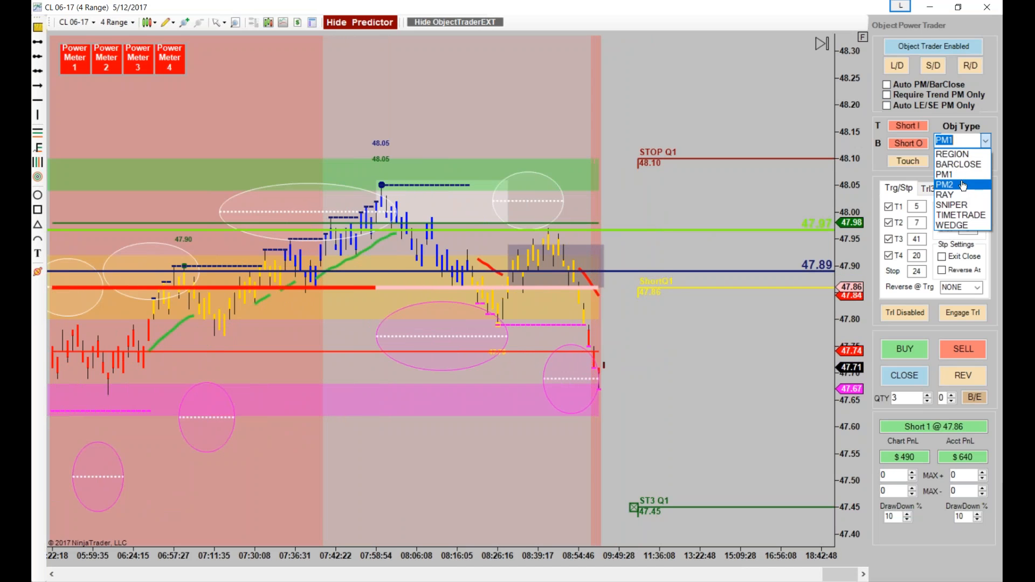
click(960, 183)
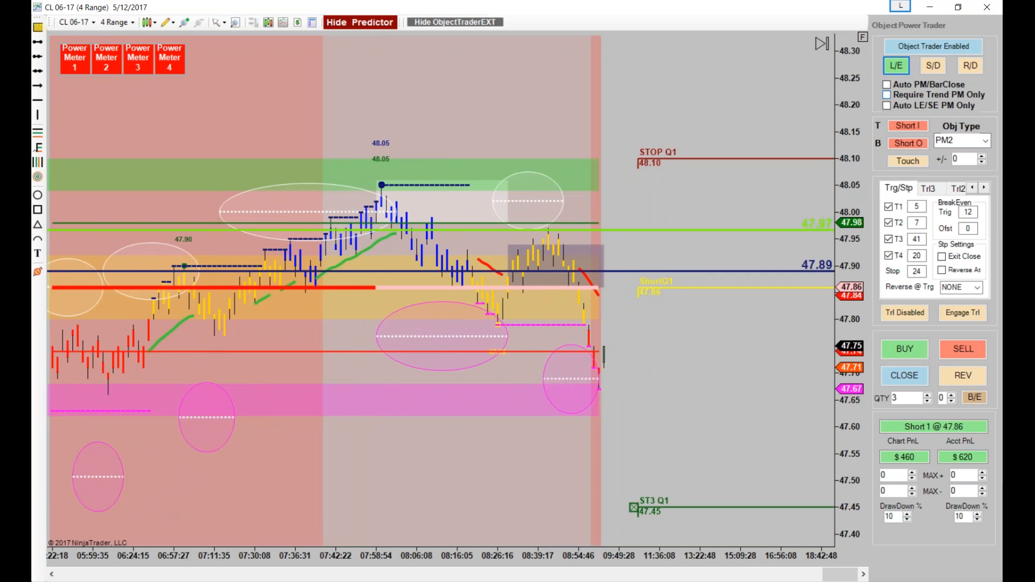
Step: Move the navy horizontal line down to 47.85 and the lime green line up to 48.13
drag(508, 548, 541, 549)
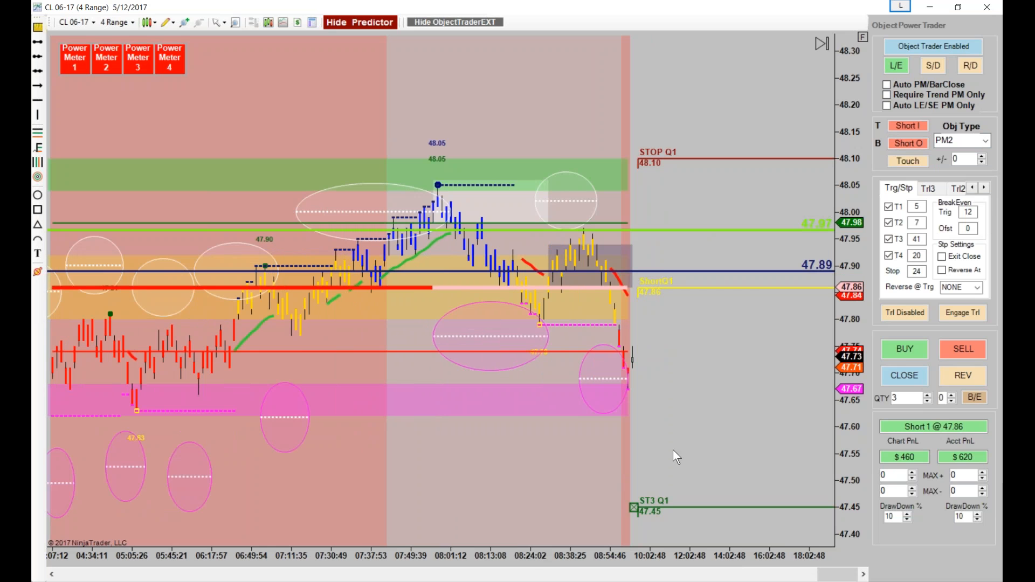
drag(848, 332, 849, 395)
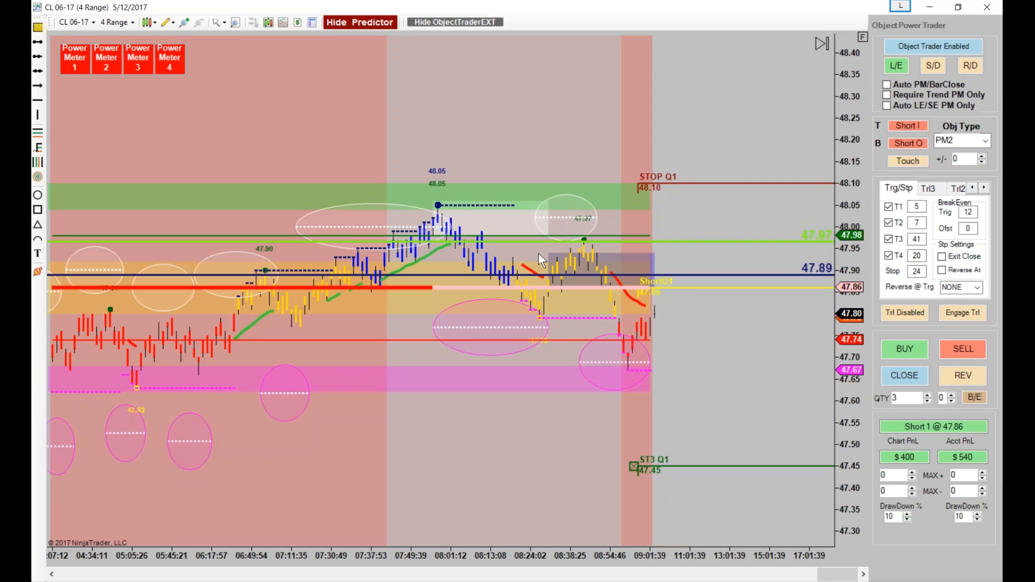
drag(547, 270, 580, 286)
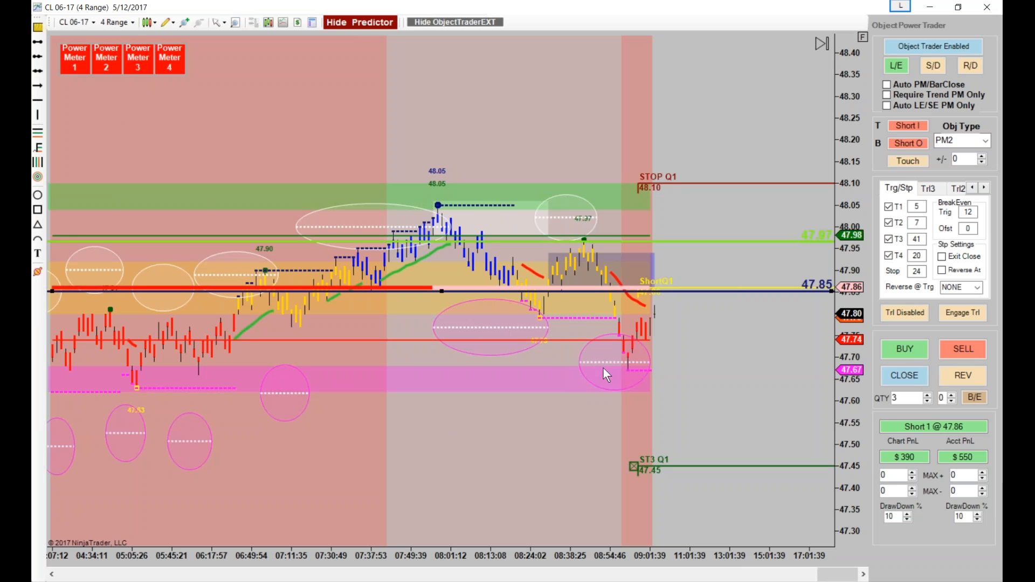
drag(589, 241, 589, 171)
Step: Plot the price move from the 47.97 swing high and enable short entries for the object trader
click(584, 240)
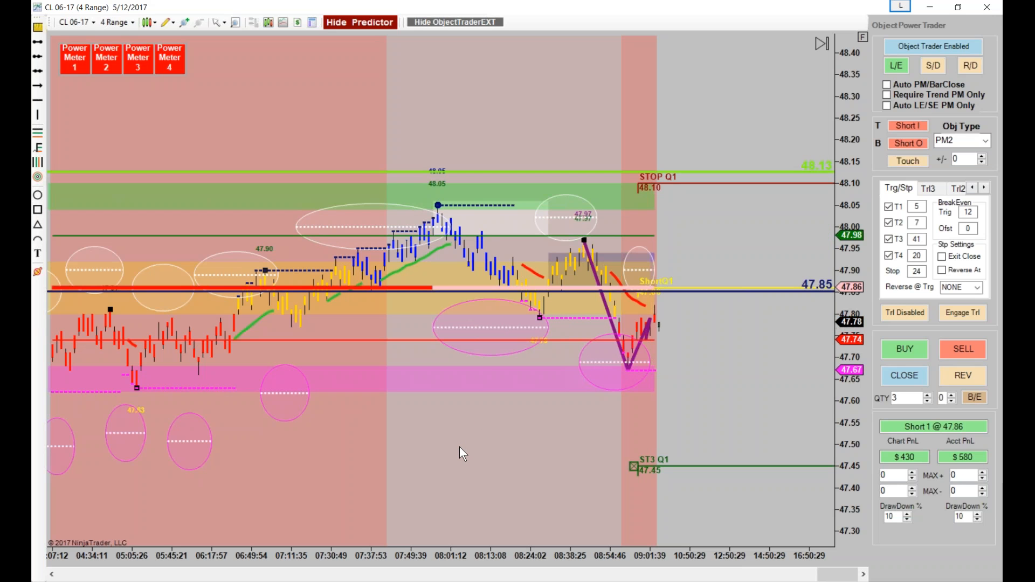
drag(485, 555, 440, 553)
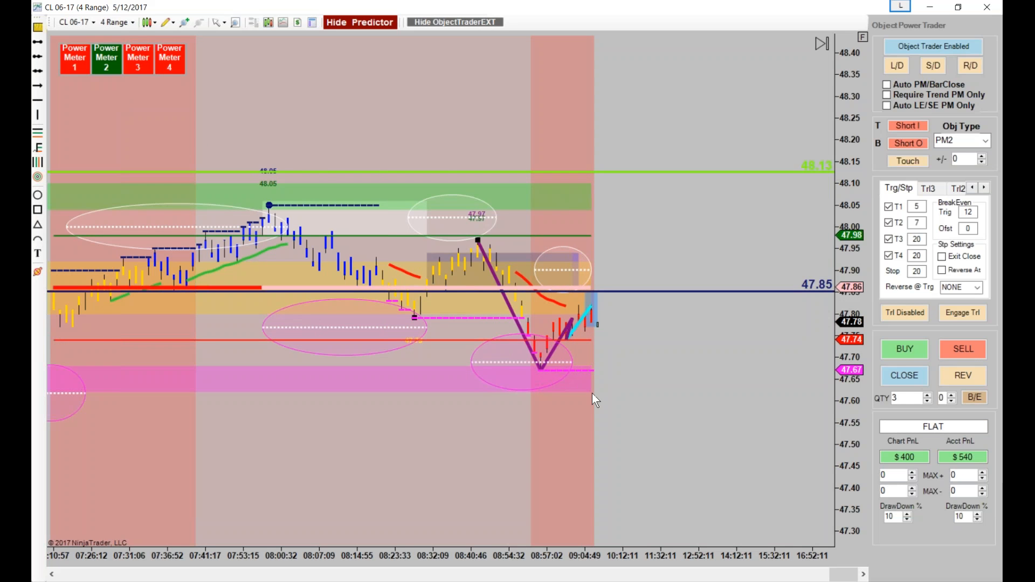
click(932, 65)
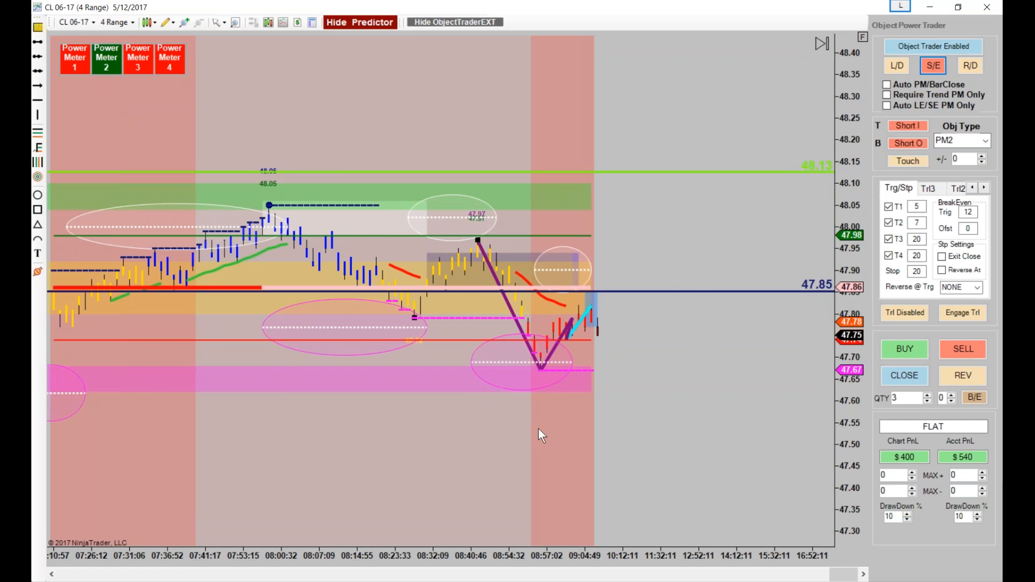
Step: Lower the new short position's stop to 47.91 and its third profit target to 47.33
scroll(571, 426, up, 4)
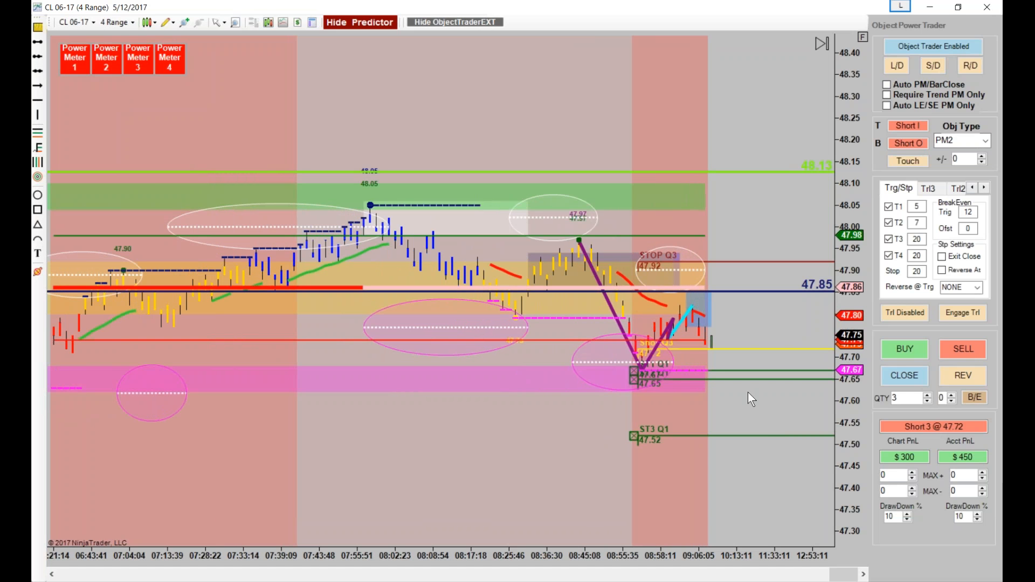
drag(854, 285, 761, 319)
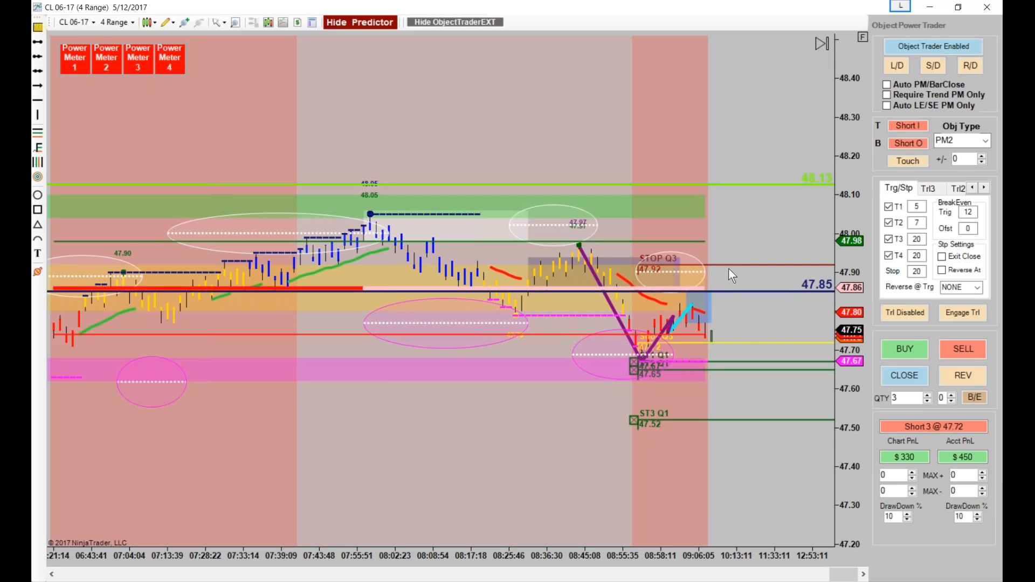
drag(729, 265, 729, 268)
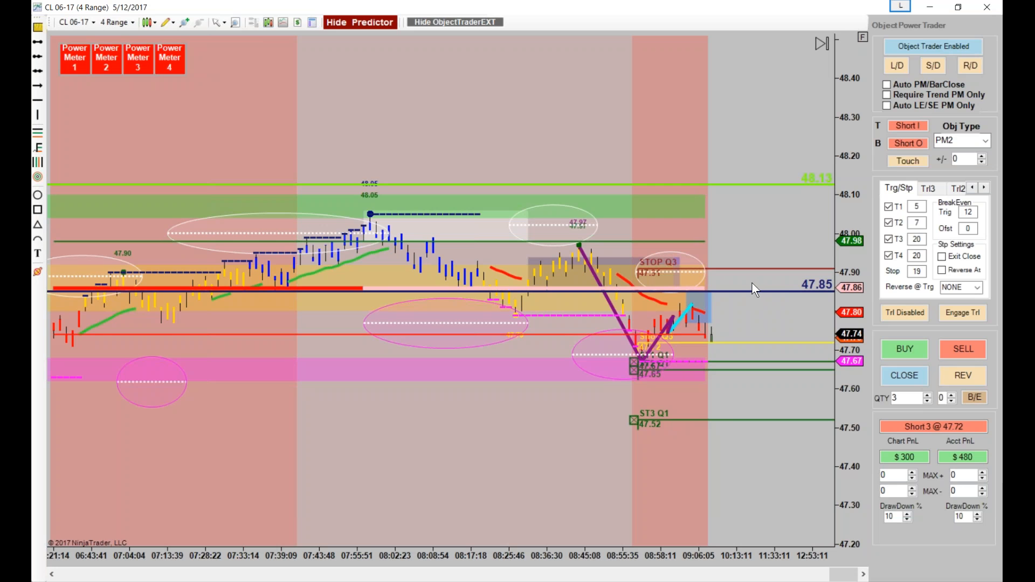
drag(544, 558, 371, 437)
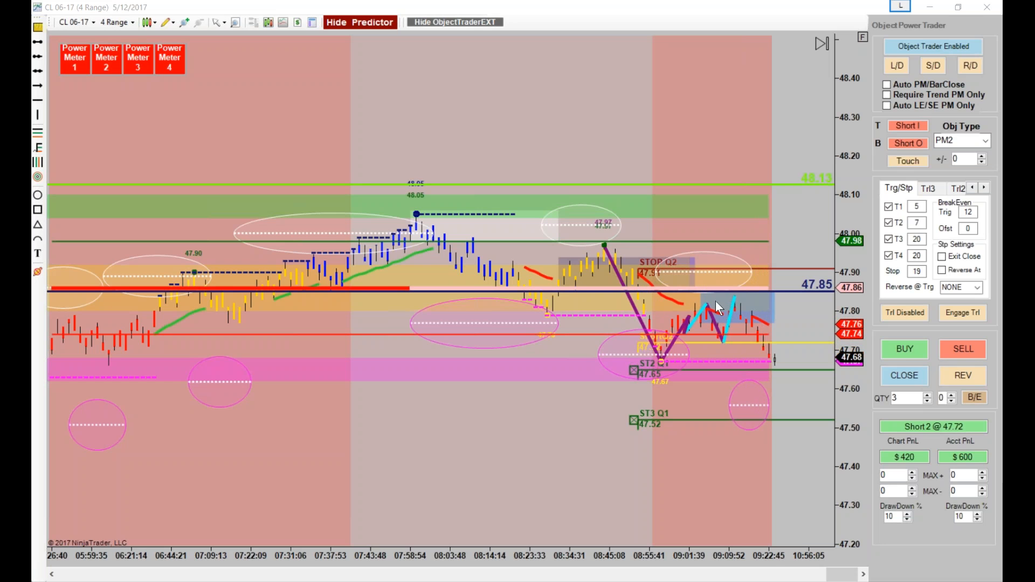
drag(776, 421, 772, 493)
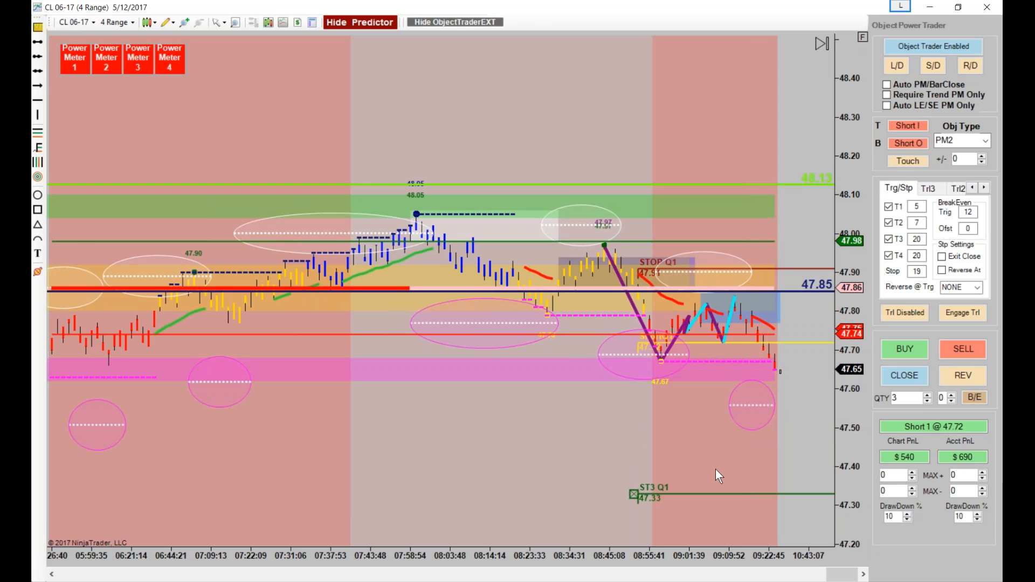
Step: Enable long entries for the object trader while the short position is open
drag(614, 449, 586, 448)
drag(845, 280, 513, 532)
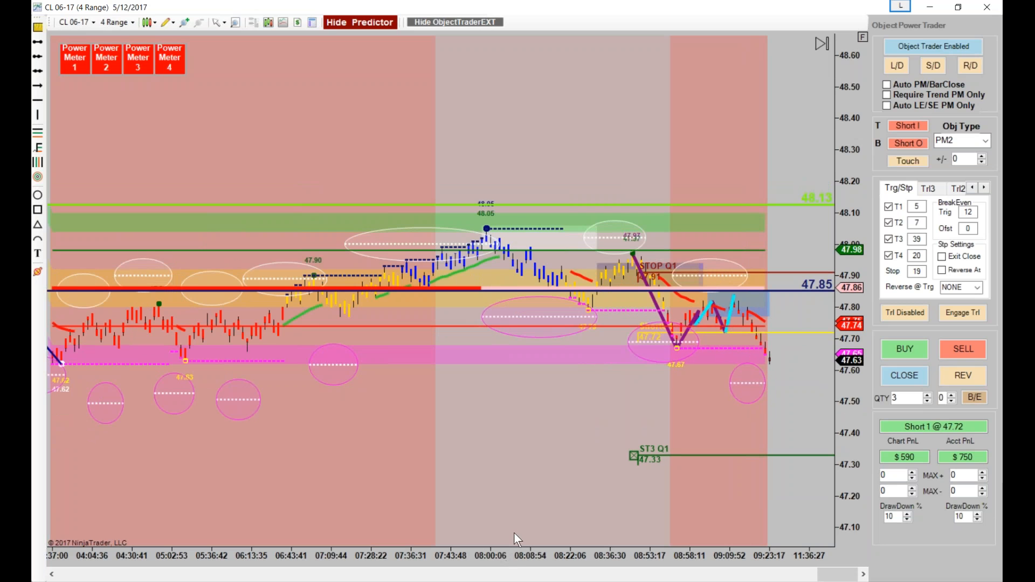
drag(533, 557, 427, 474)
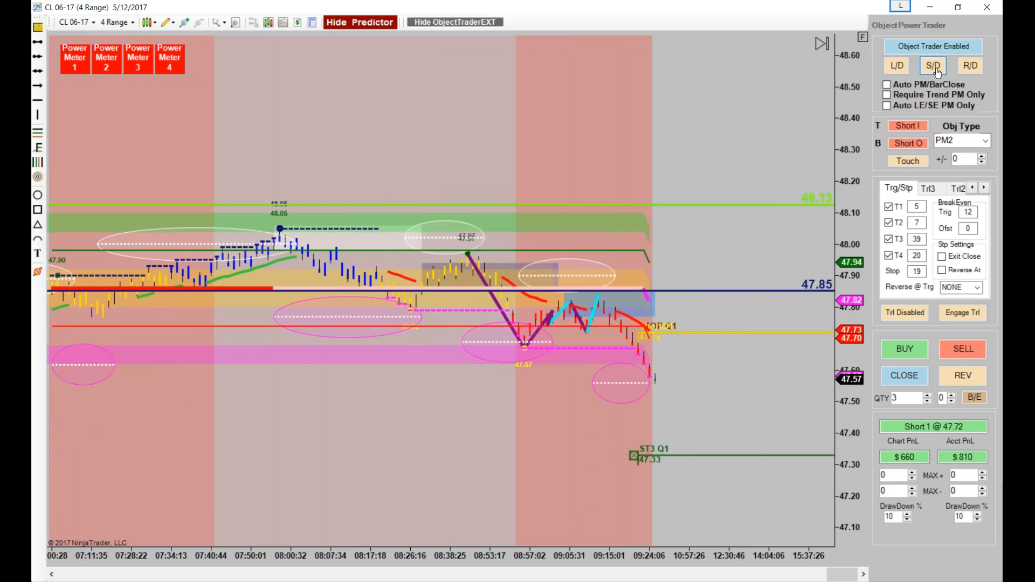
click(897, 68)
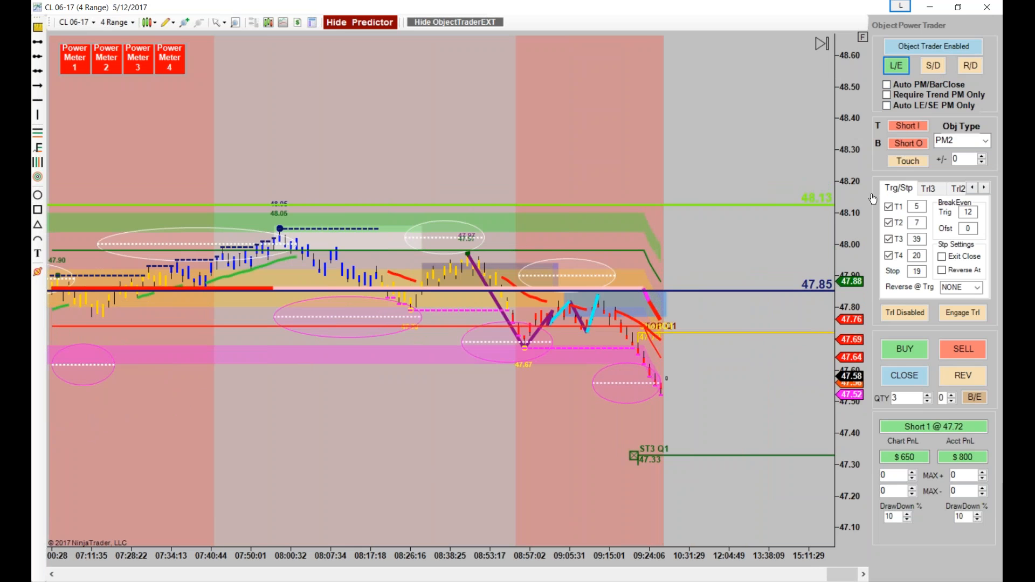
Step: Lower the short position's third profit target to 47.01 and raise its stop to 48.26
drag(737, 400, 744, 464)
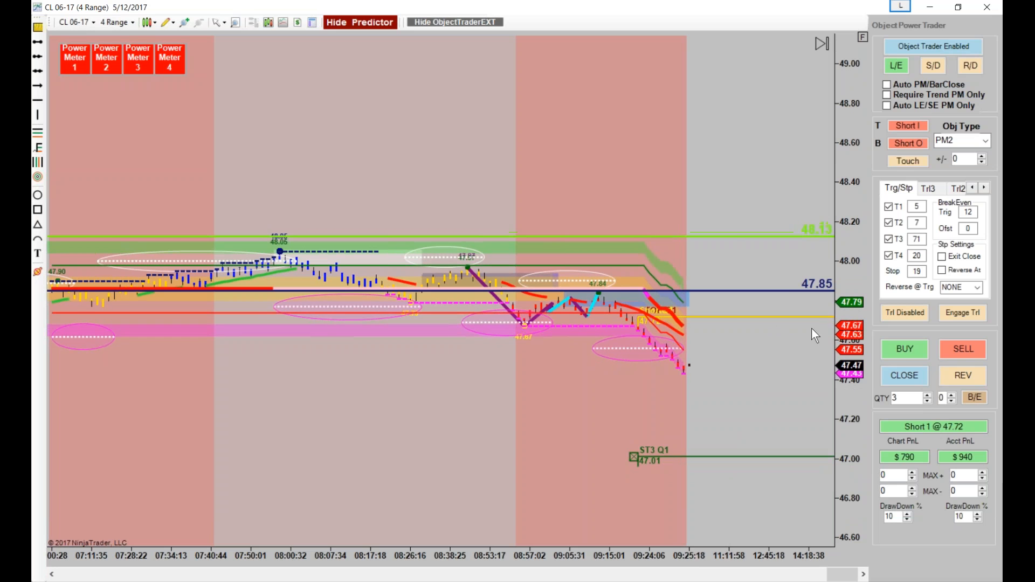
drag(736, 317, 741, 210)
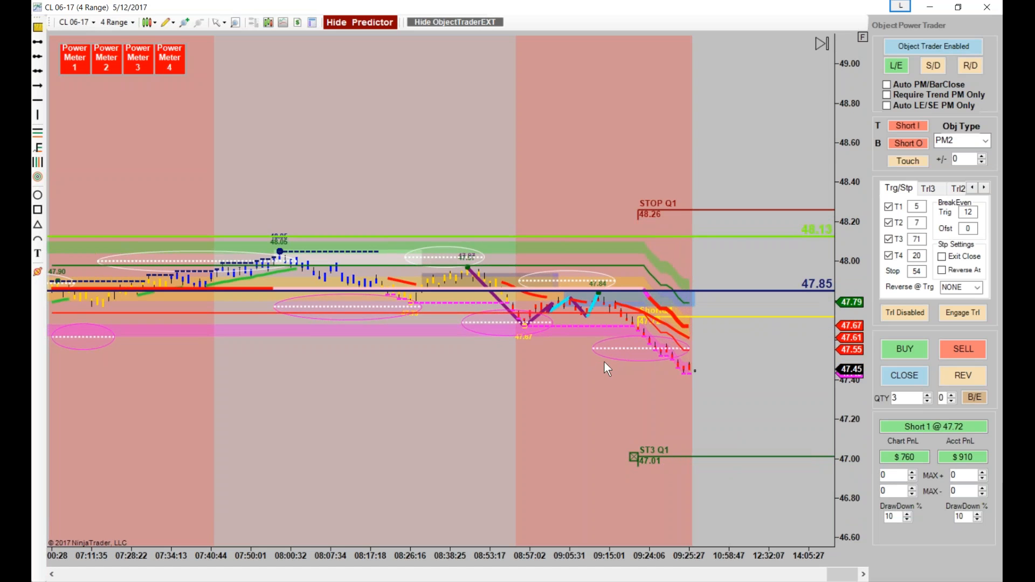
click(863, 37)
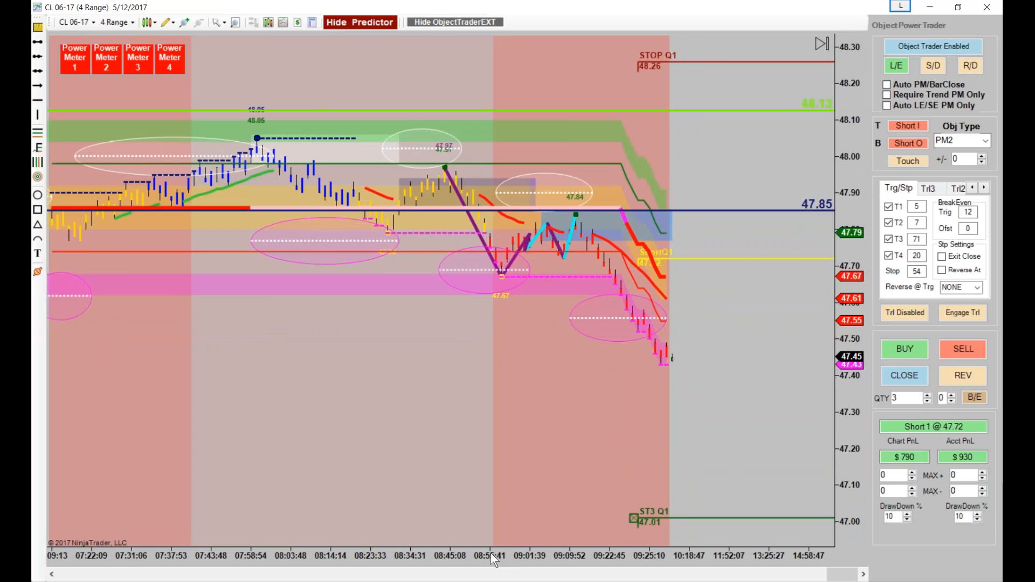
drag(491, 552, 510, 554)
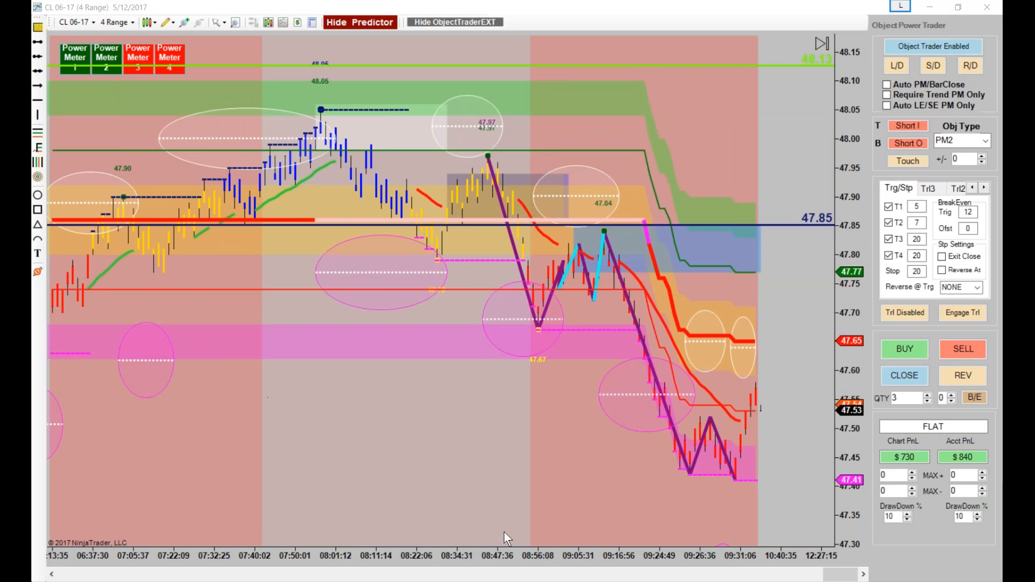
drag(542, 555, 486, 551)
drag(480, 519, 446, 520)
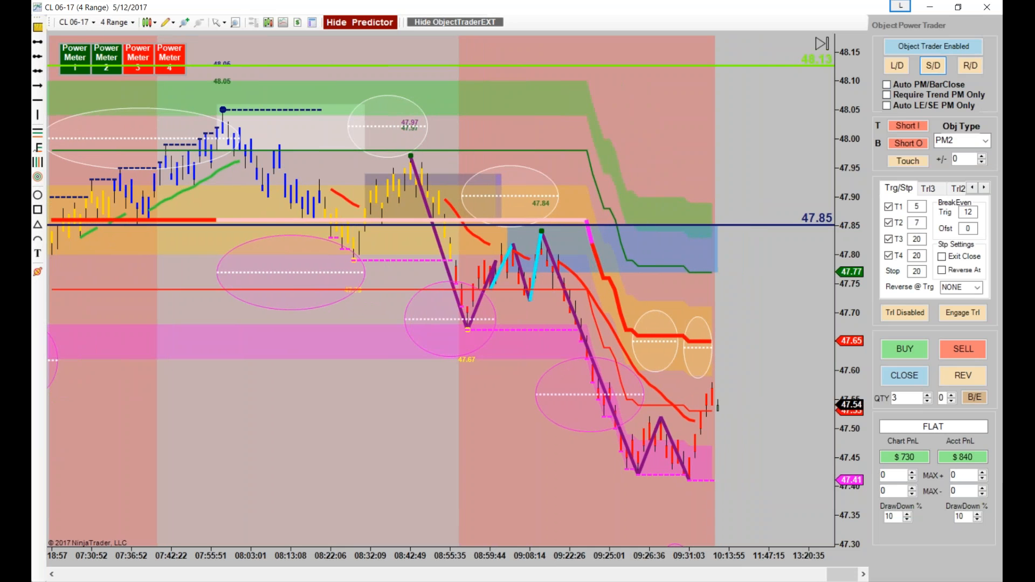
Step: Enable short entries for the object trader and set its object type to PM1
click(936, 72)
click(965, 141)
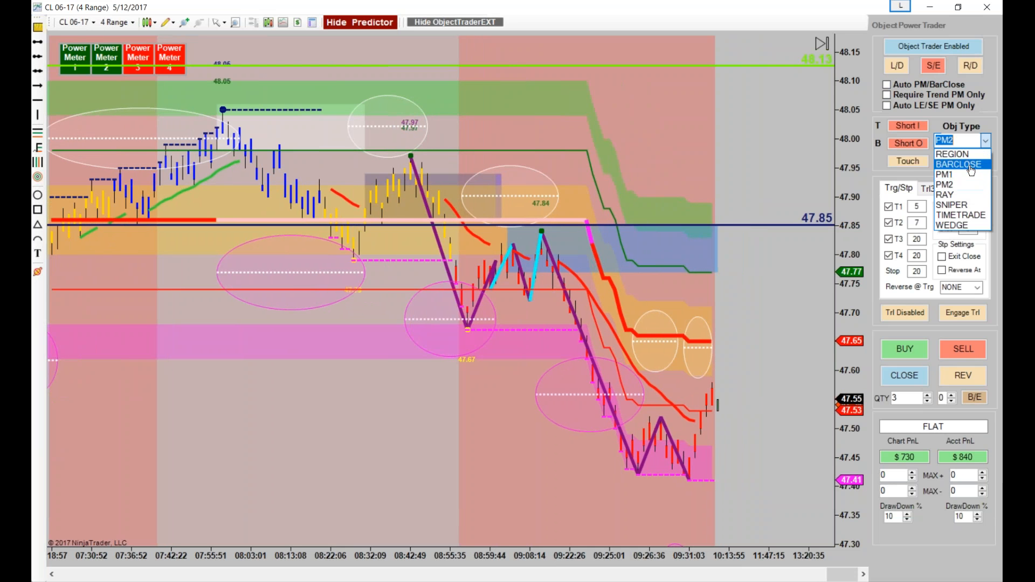
click(964, 174)
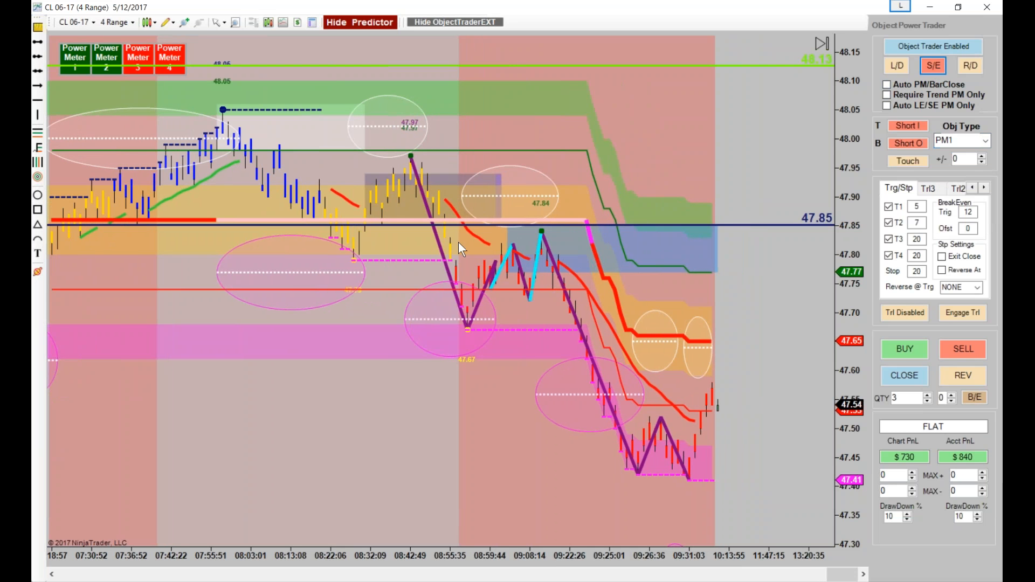
Step: Lower the navy horizontal trigger line to 47.58, just above the current price bars
drag(404, 429, 458, 423)
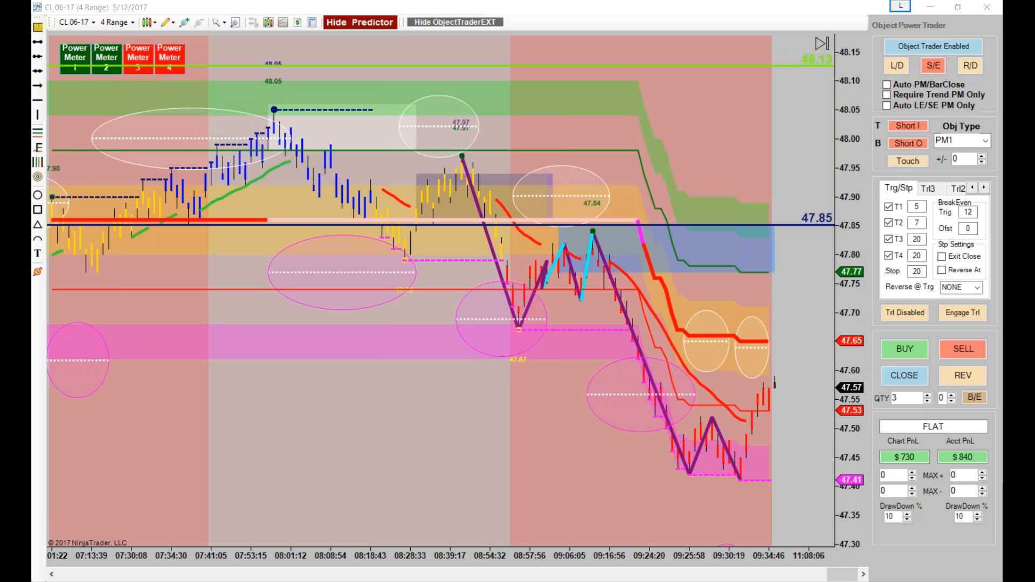
drag(735, 227, 807, 377)
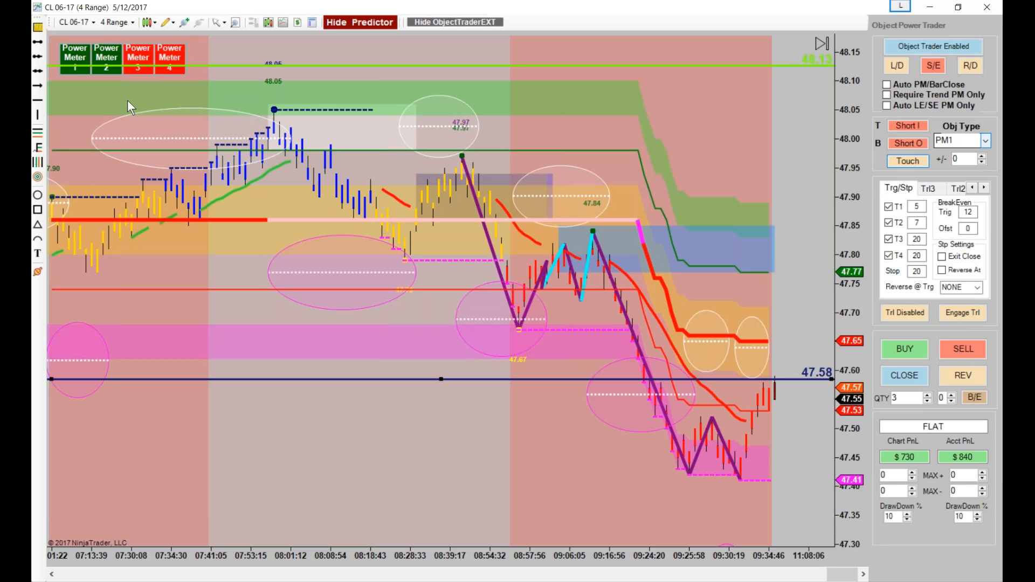
Step: Lower the new short position's second profit target to 47.42 and its third profit target to 47.11
drag(838, 148, 556, 411)
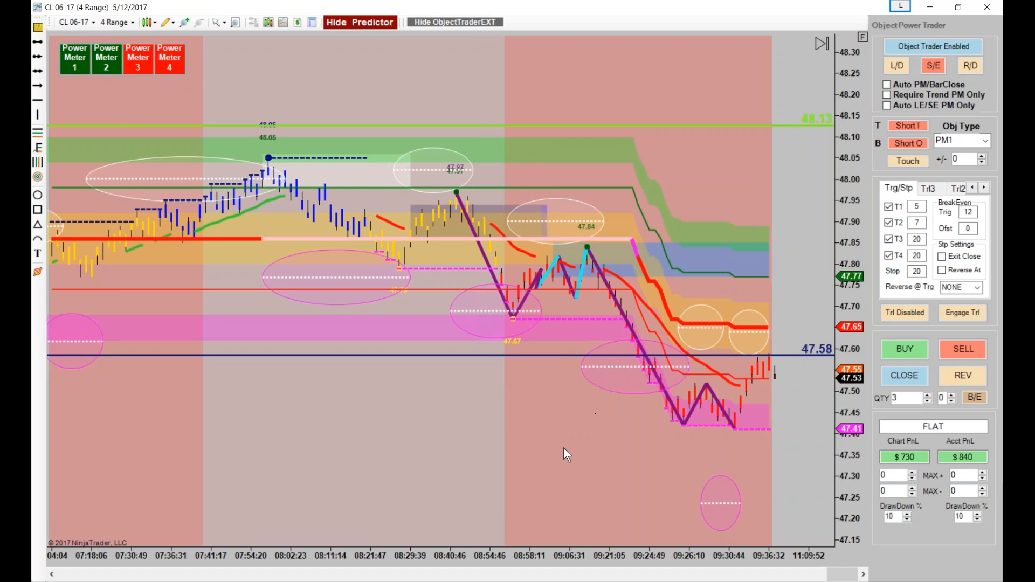
drag(564, 448, 535, 448)
mouse_move(838, 306)
mouse_down()
mouse_move(833, 270)
mouse_move(839, 288)
mouse_up()
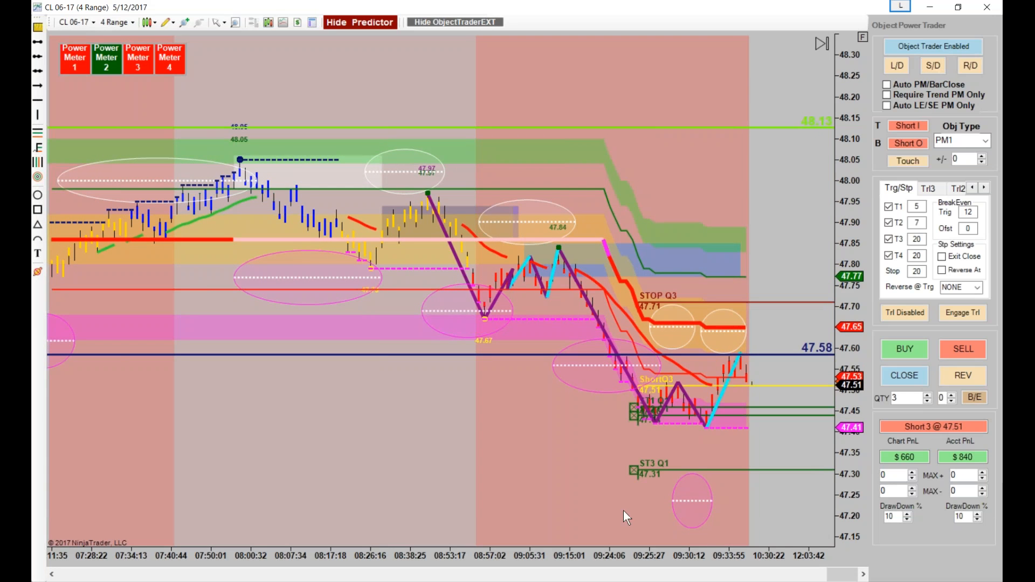
drag(845, 376, 772, 503)
drag(762, 393, 798, 405)
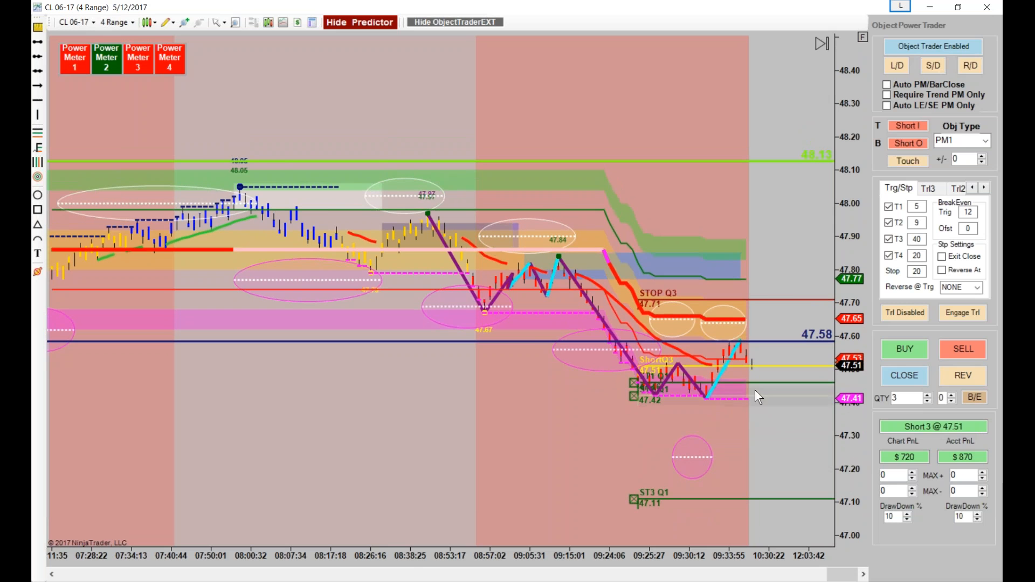
Step: Lower the navy horizontal trigger line to 47.23, near the 5/11 swing low
drag(434, 549, 620, 562)
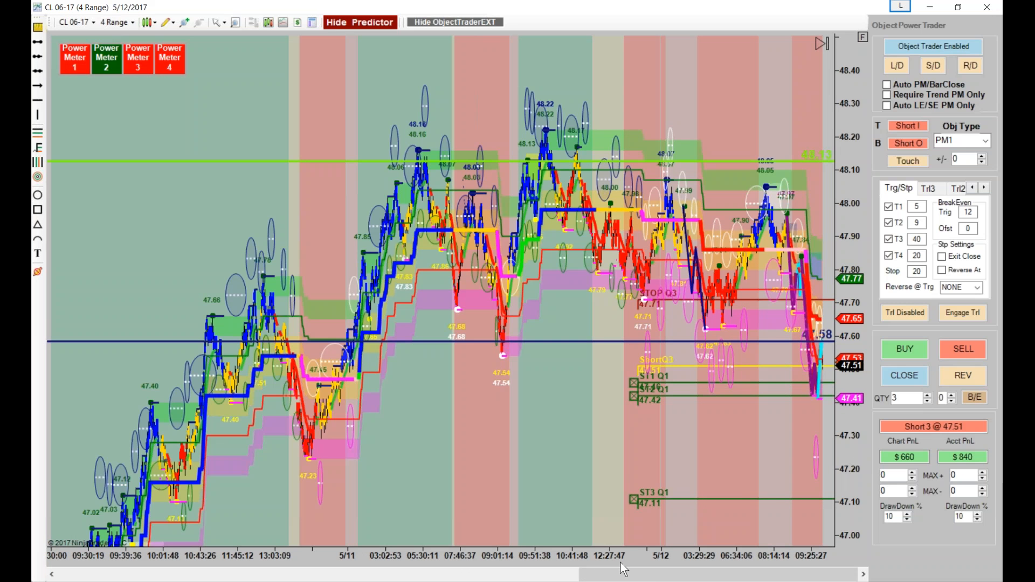
drag(443, 342, 459, 462)
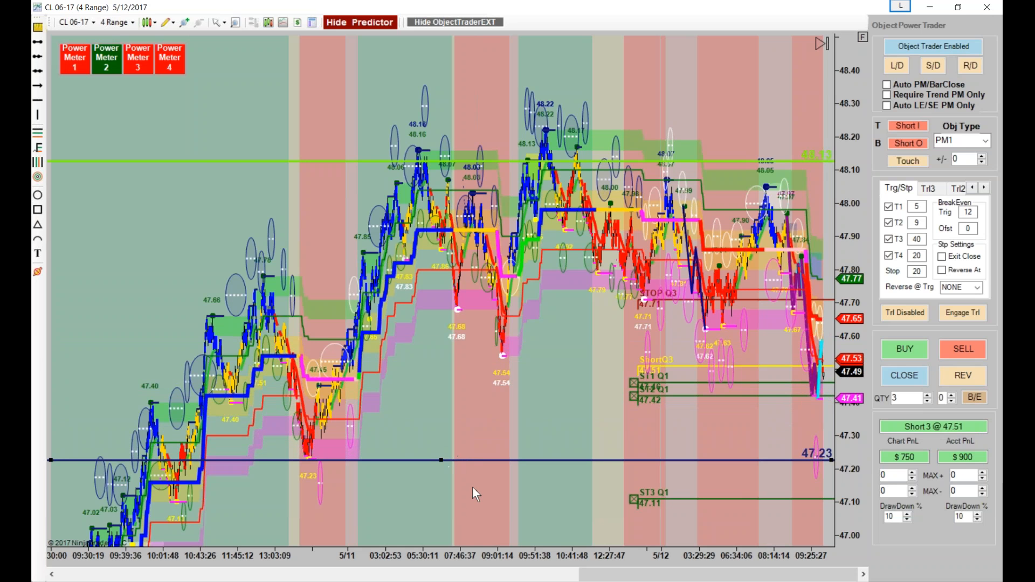
Step: Lower the light green horizontal trigger line to 47.67
drag(554, 550, 395, 532)
drag(662, 489, 544, 491)
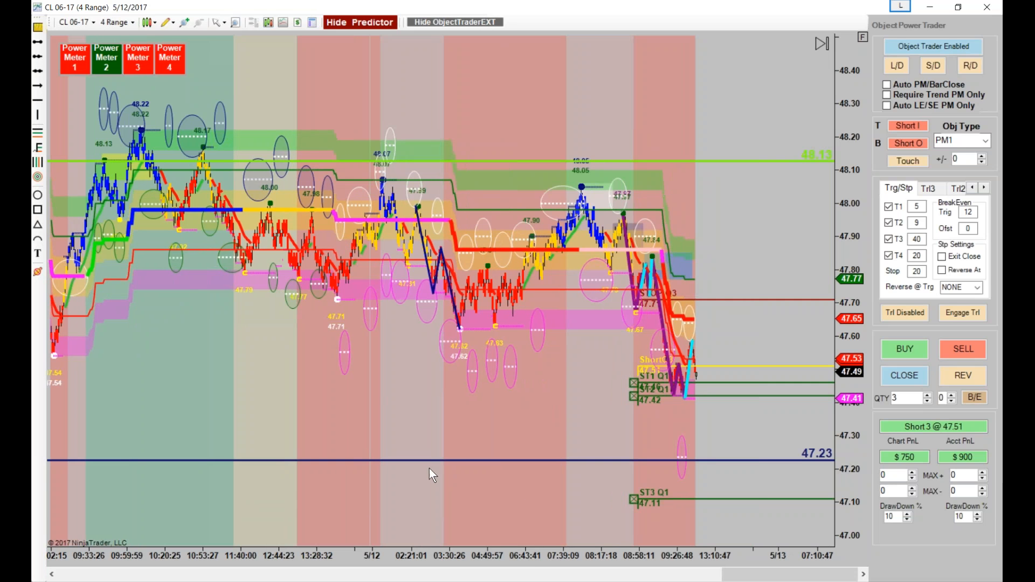
drag(839, 359, 608, 509)
drag(558, 555, 422, 437)
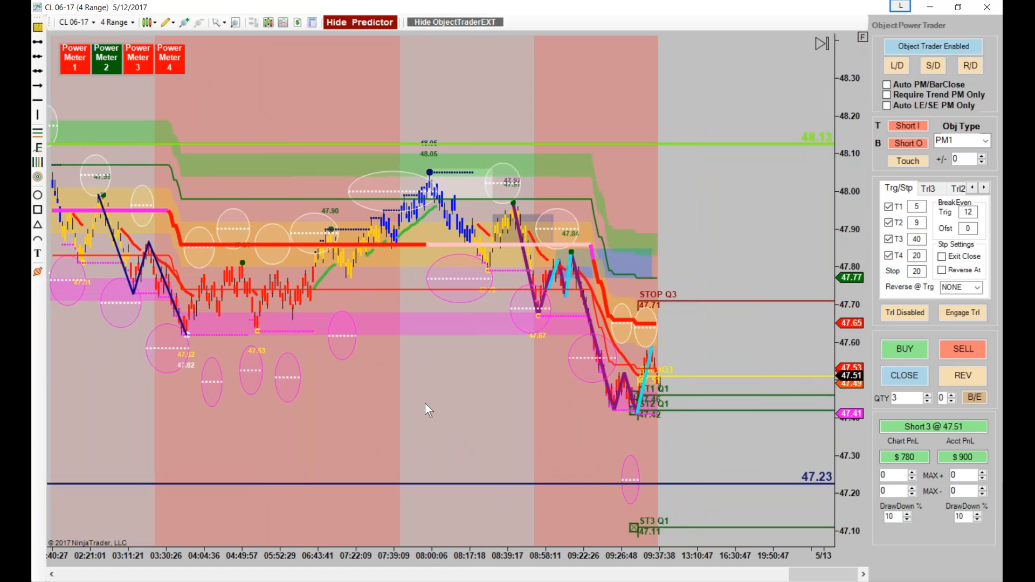
drag(444, 400, 517, 400)
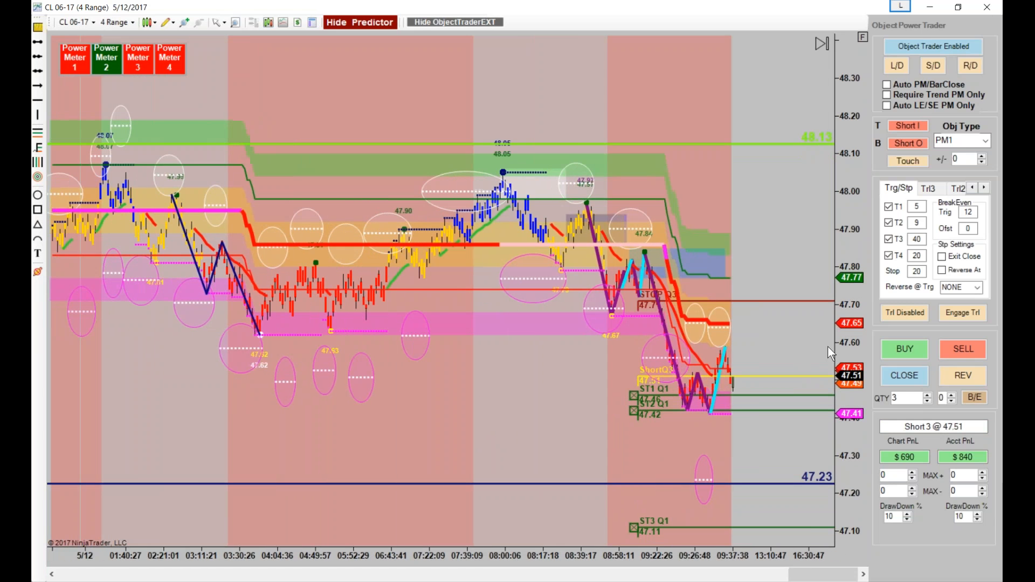
drag(846, 323, 855, 378)
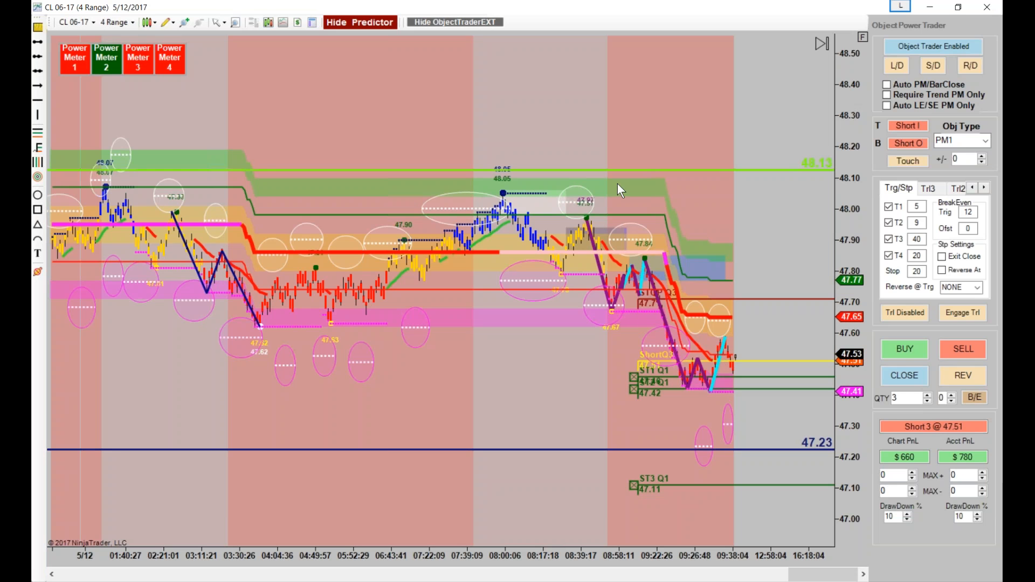
drag(622, 173, 660, 312)
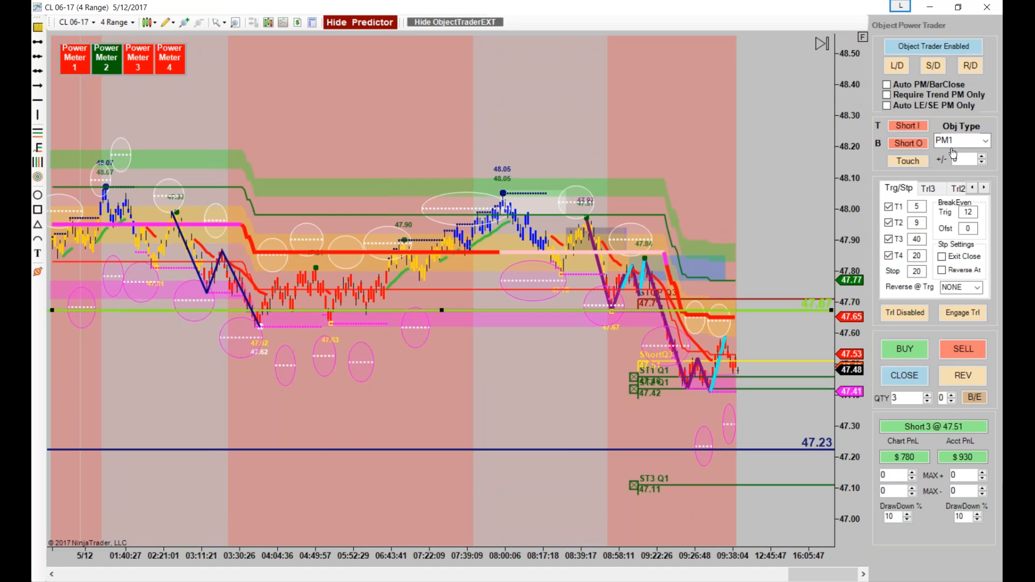
Step: Set the object type to PM2 and re-enable short entries while the short position is open
click(986, 141)
click(945, 184)
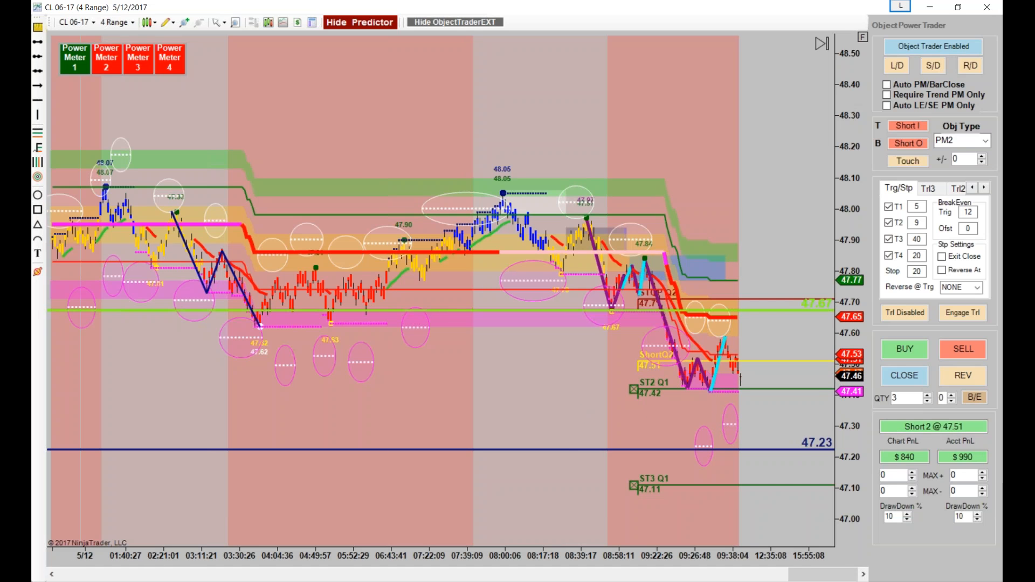
drag(842, 234, 841, 259)
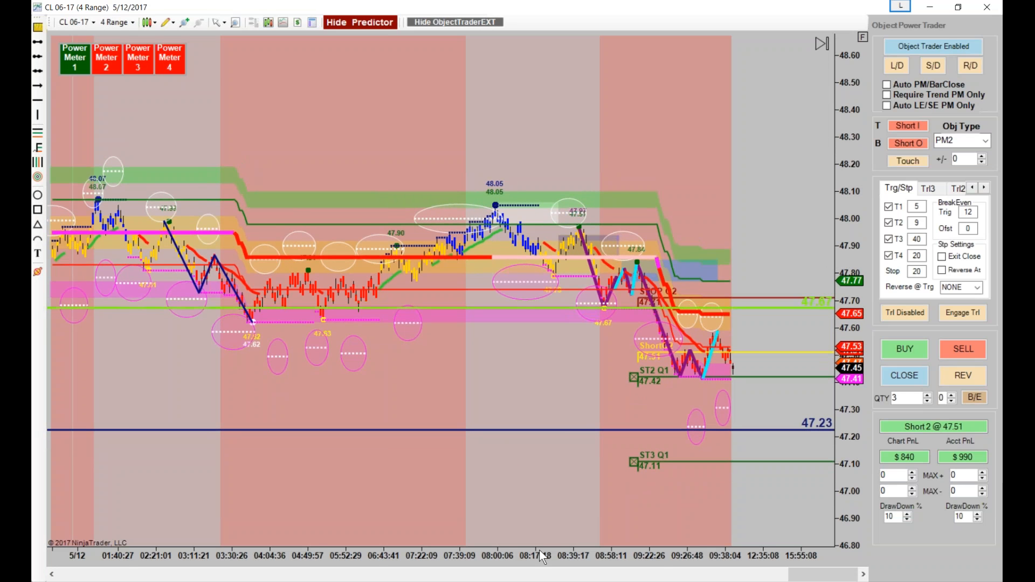
drag(539, 548, 502, 548)
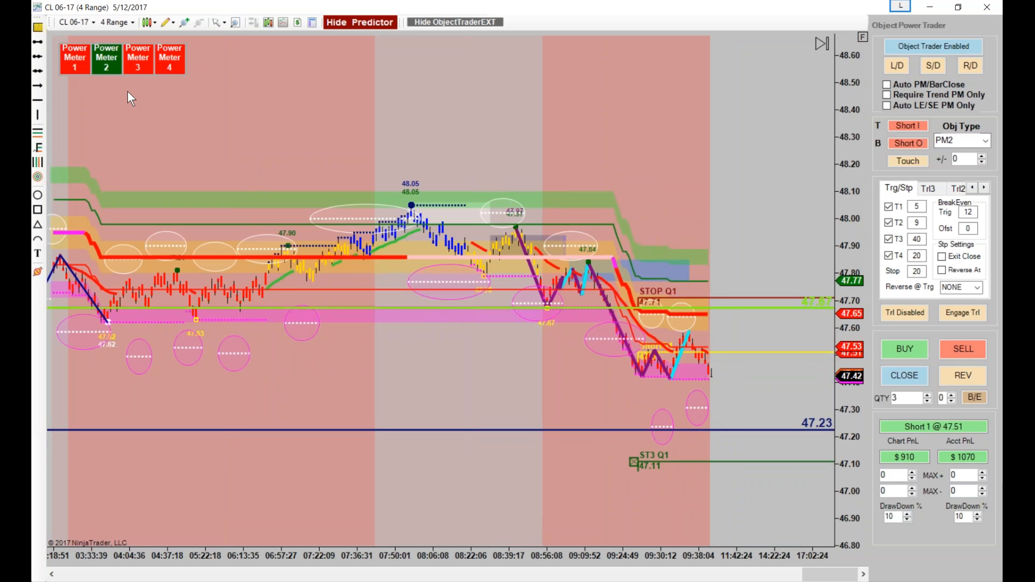
scroll(603, 127, up, 3)
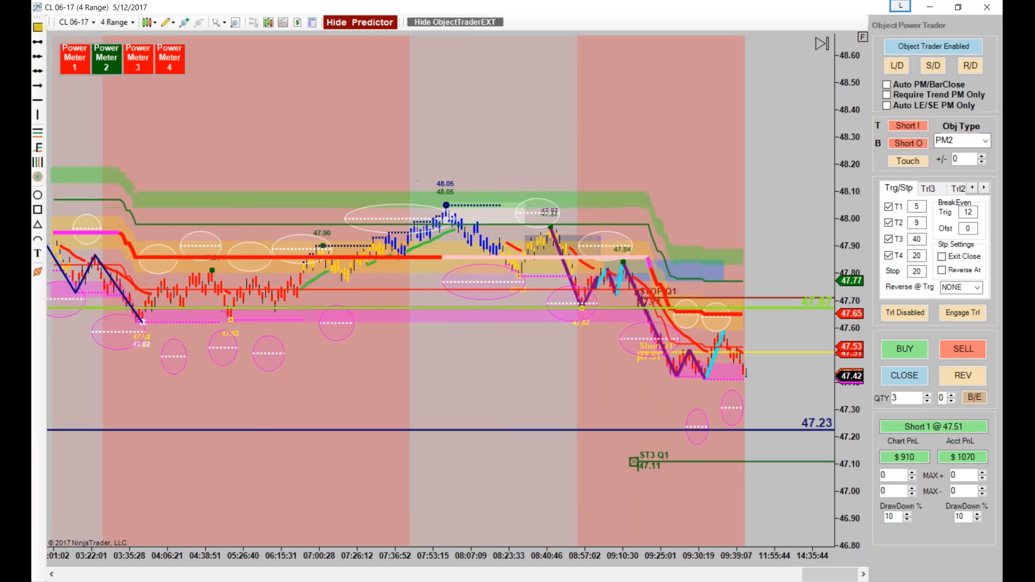
drag(841, 141, 865, 173)
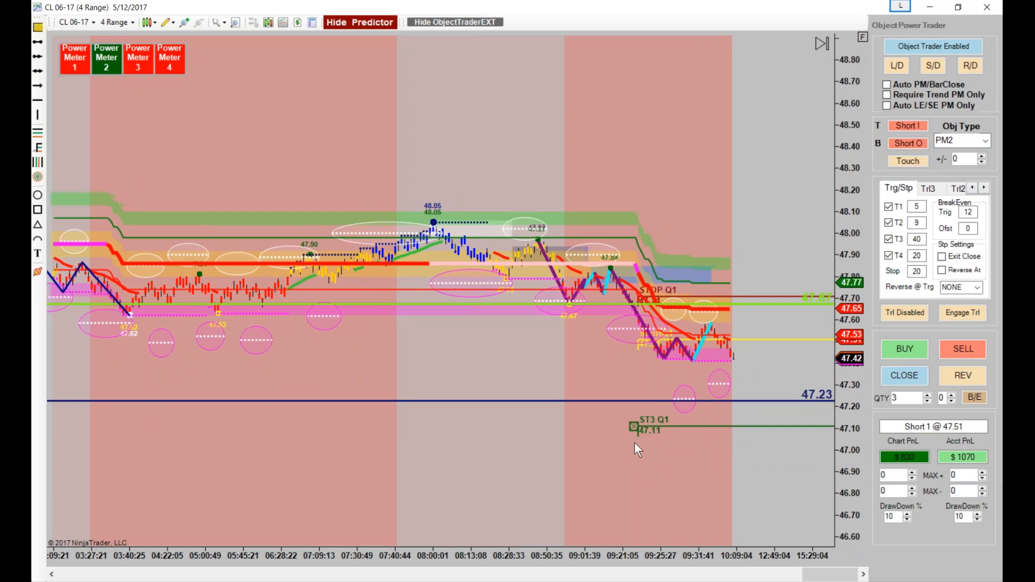
drag(844, 248, 853, 196)
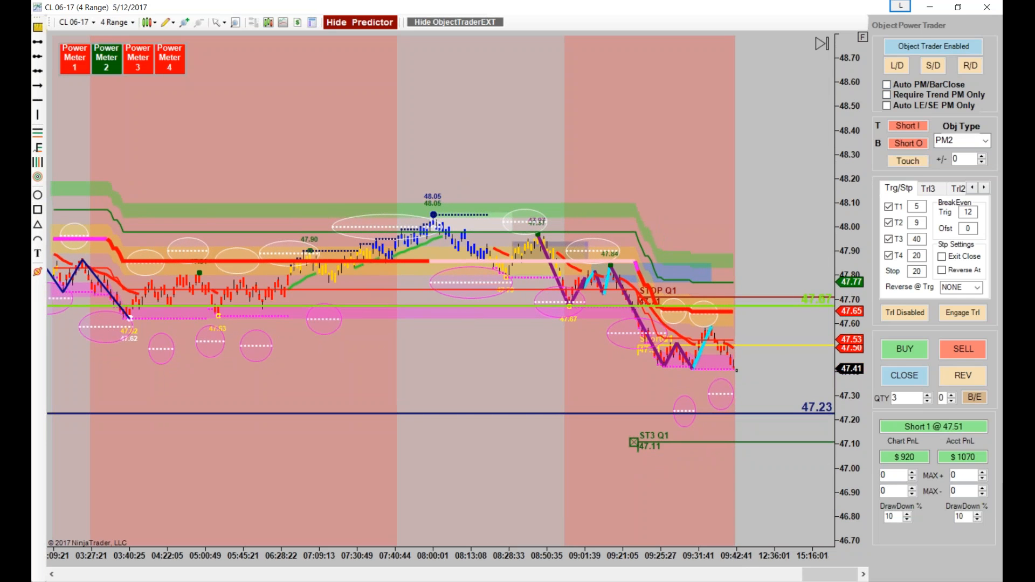
click(933, 65)
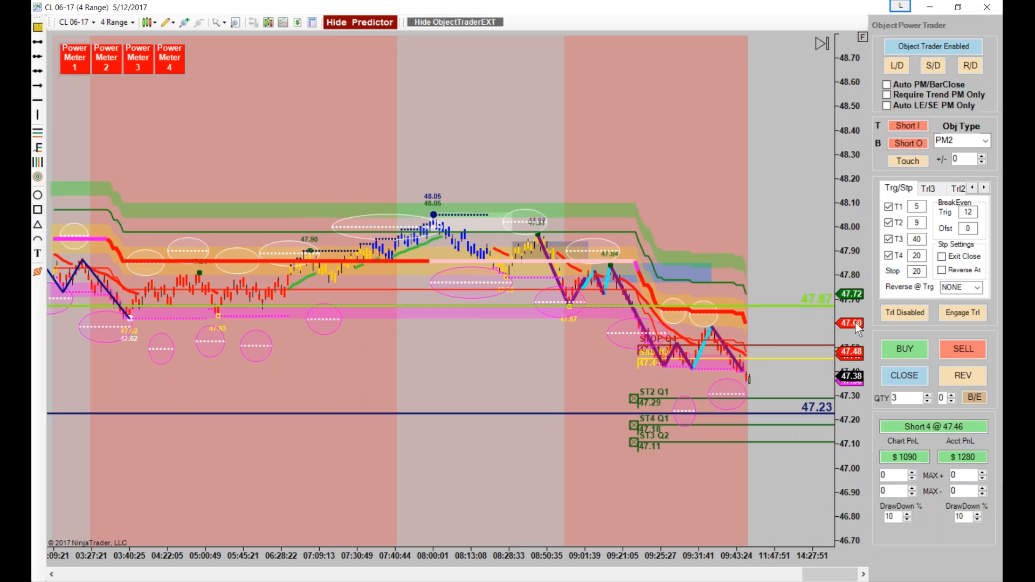
Step: Raise the short position's third profit target to 16 ticks from entry and its stop to 47.60
drag(743, 418, 757, 382)
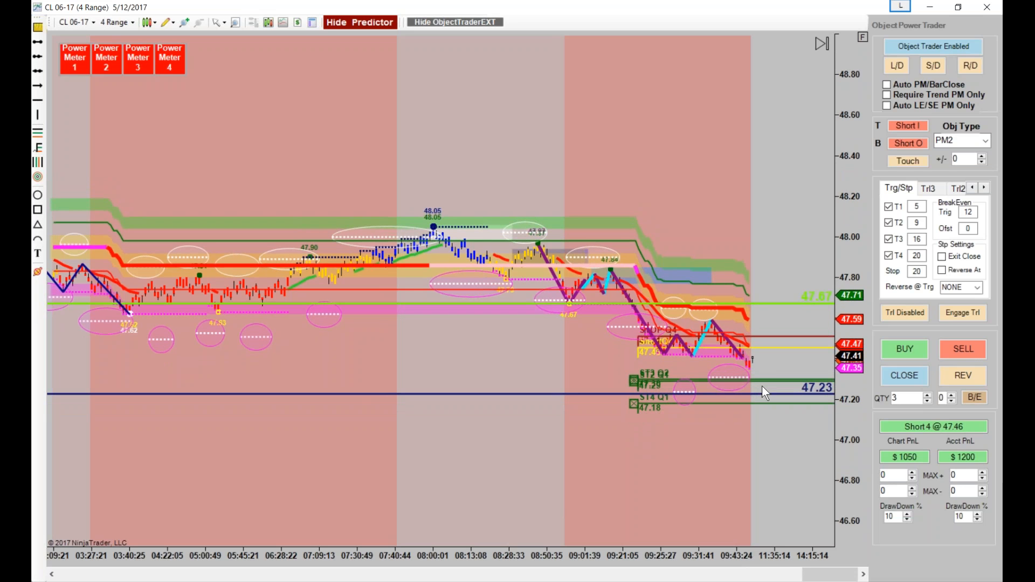
drag(901, 426, 976, 425)
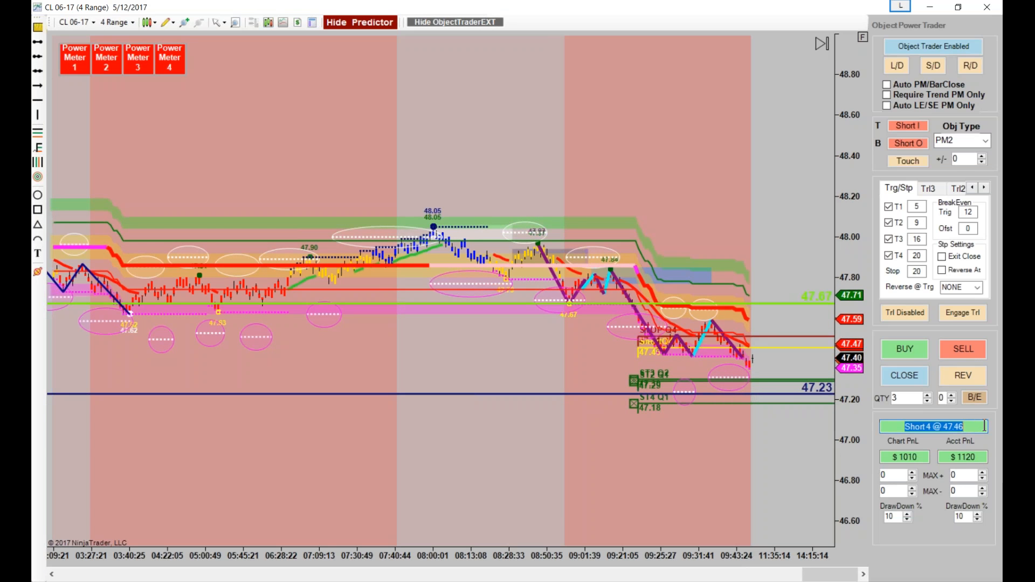
click(944, 457)
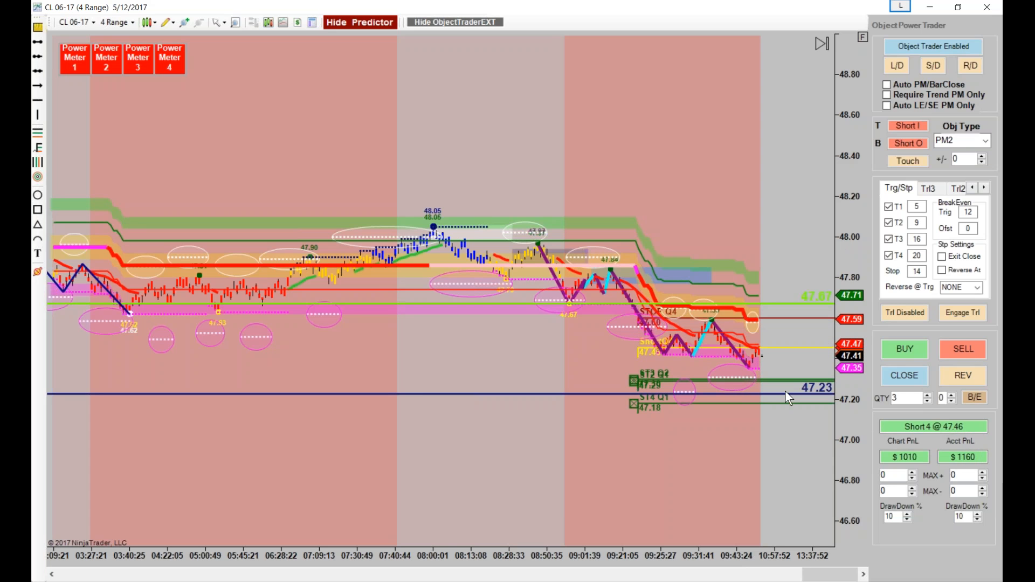
Step: Set the order quantity to 4 and enable long entries for the object trader
drag(850, 326, 848, 245)
scroll(600, 503, up, 3)
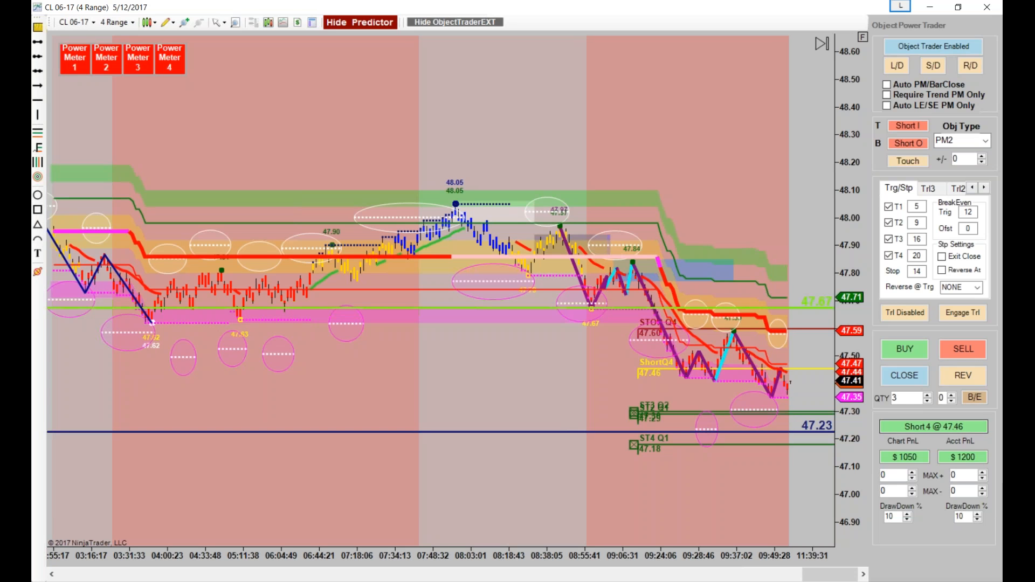
click(927, 395)
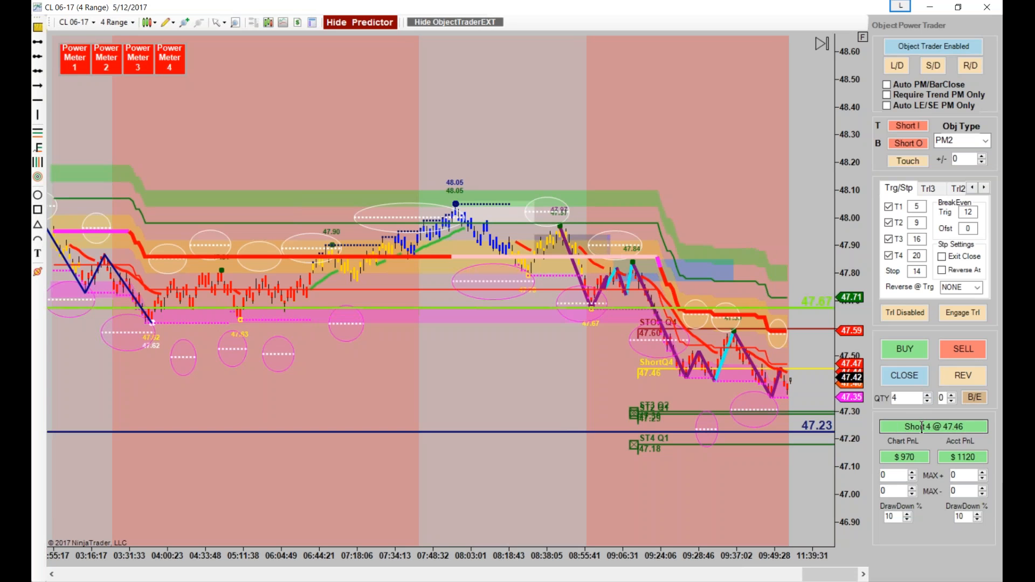
click(898, 70)
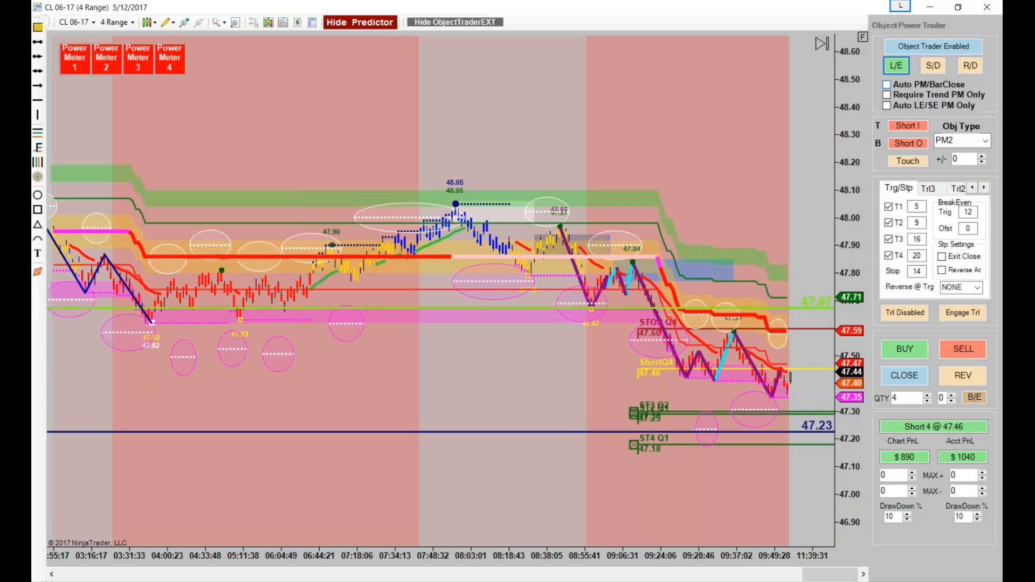
Step: Review the account profit and loss and the price swings from 5/11 through the latest bars
drag(746, 515, 679, 507)
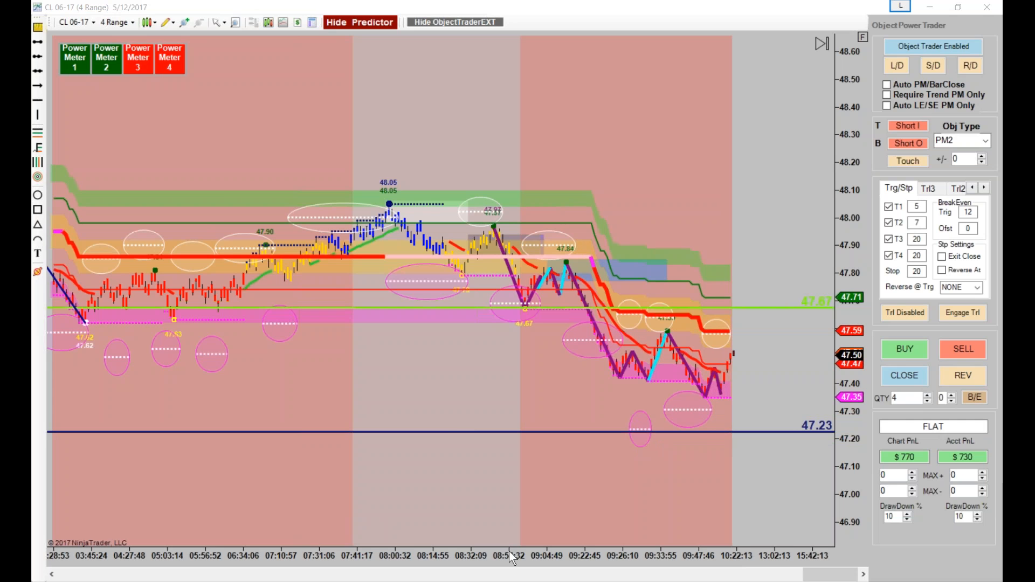
drag(509, 550, 549, 556)
drag(950, 457, 1000, 458)
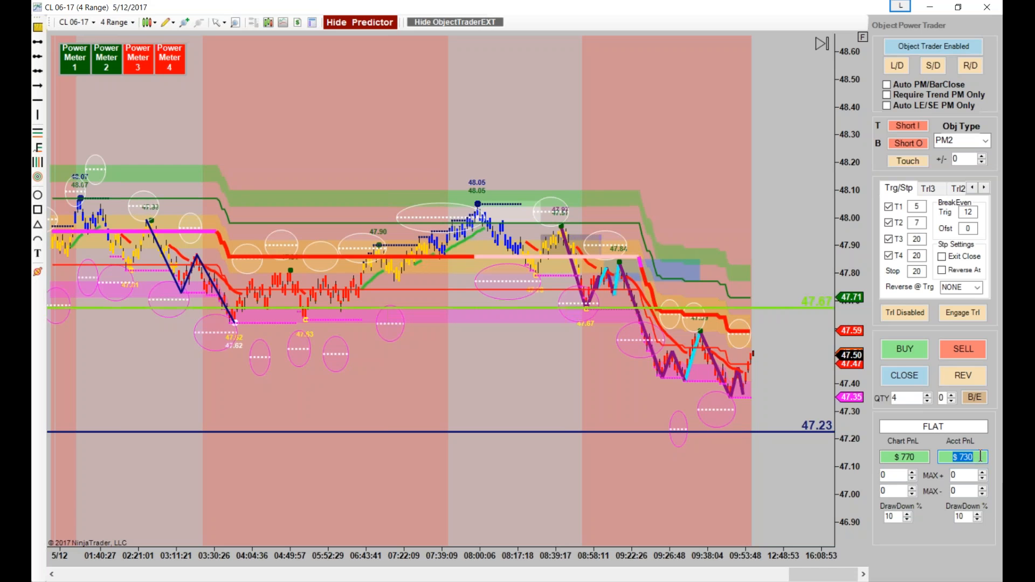
click(232, 296)
drag(298, 564, 386, 569)
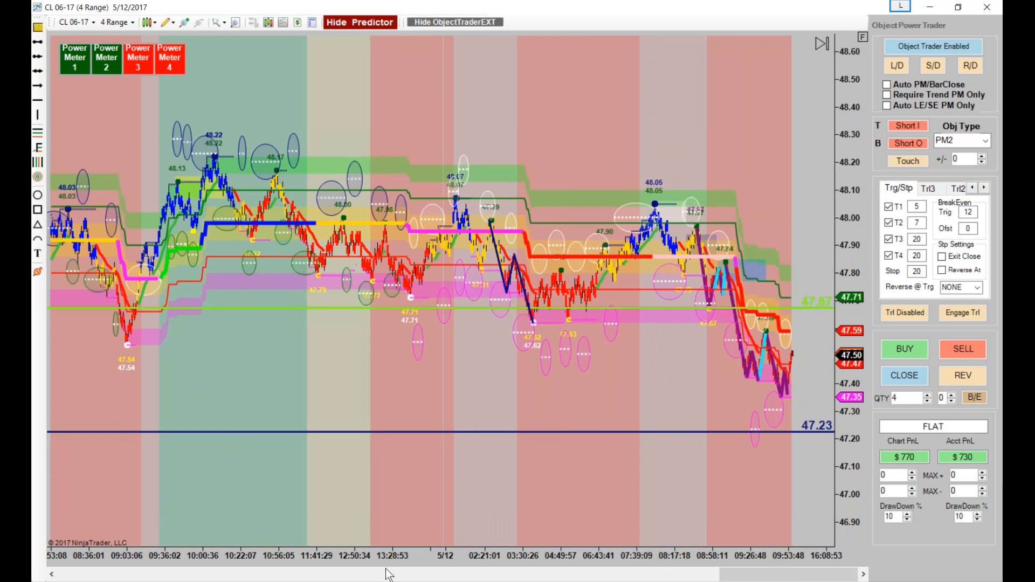
drag(386, 568, 322, 551)
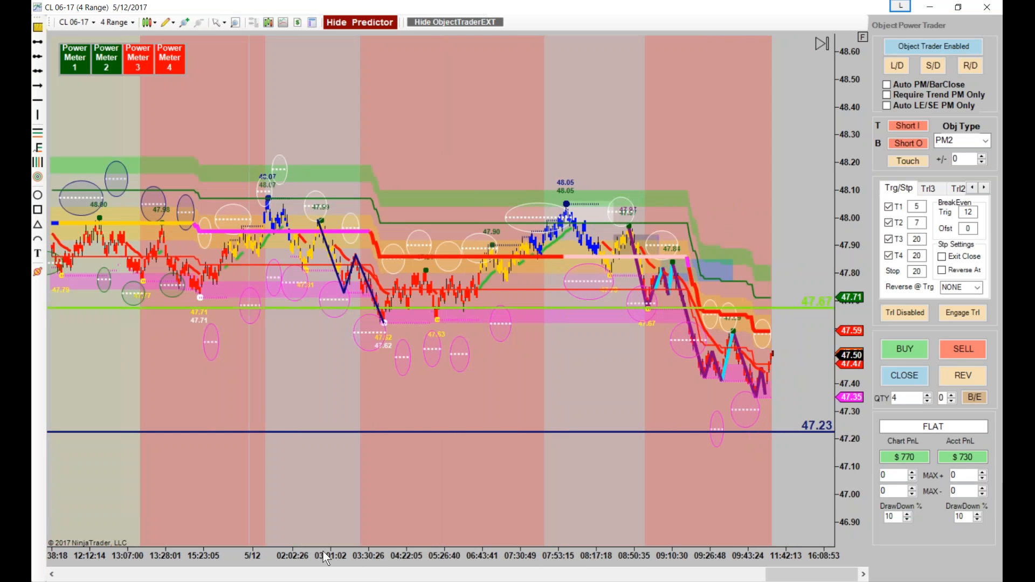
drag(500, 530, 441, 536)
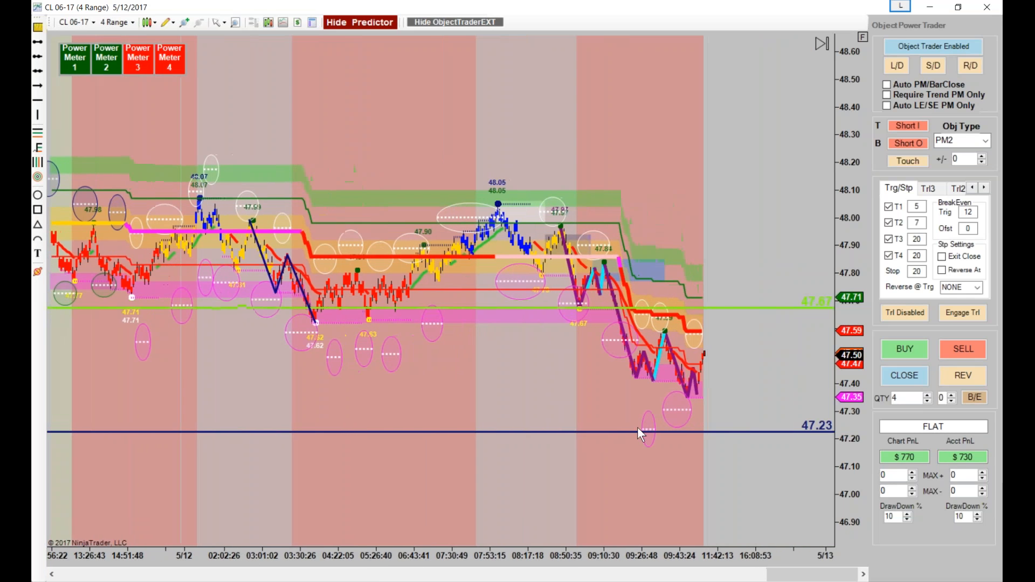
drag(861, 34, 847, 190)
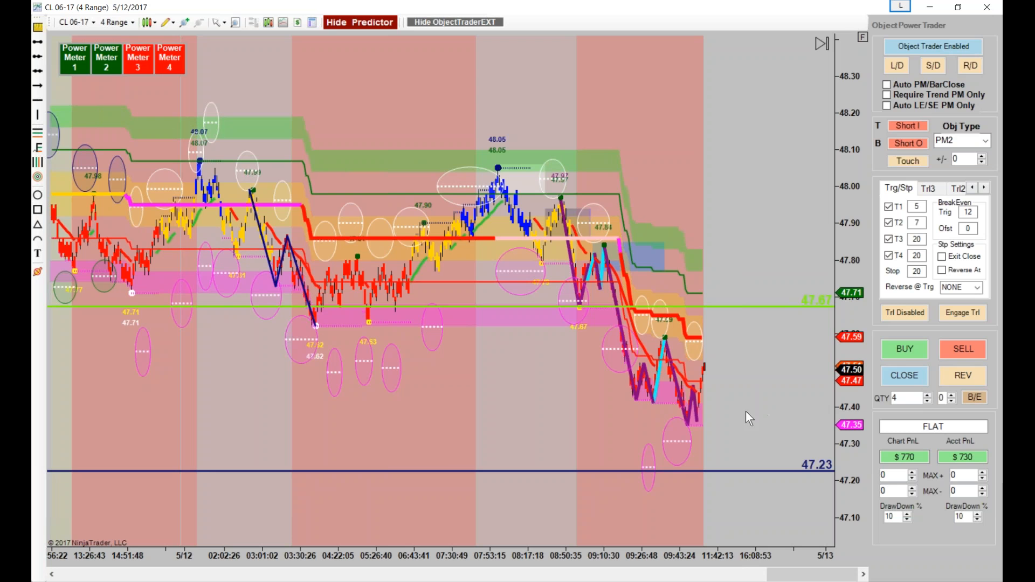
drag(587, 424, 525, 424)
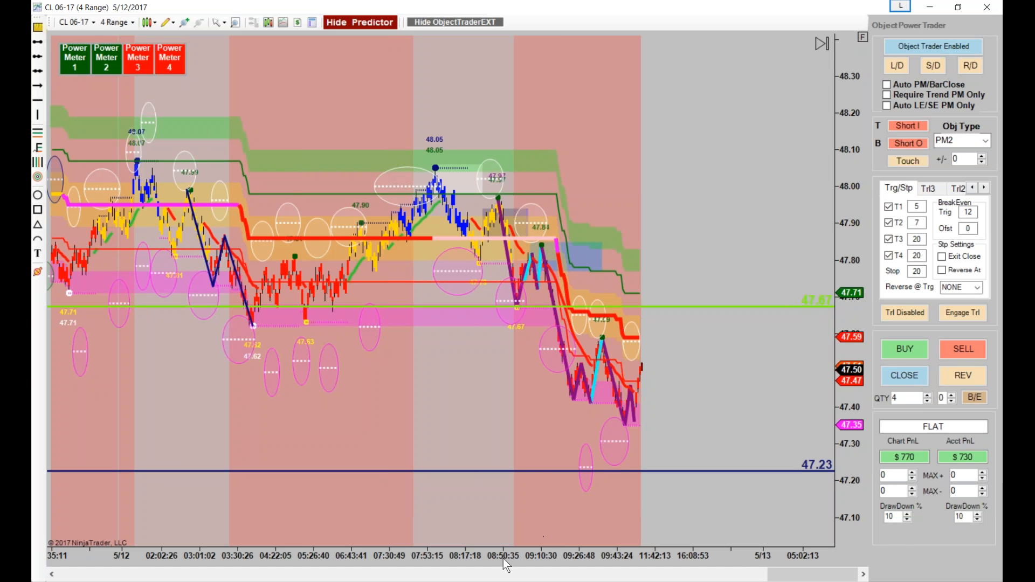
mouse_move(485, 581)
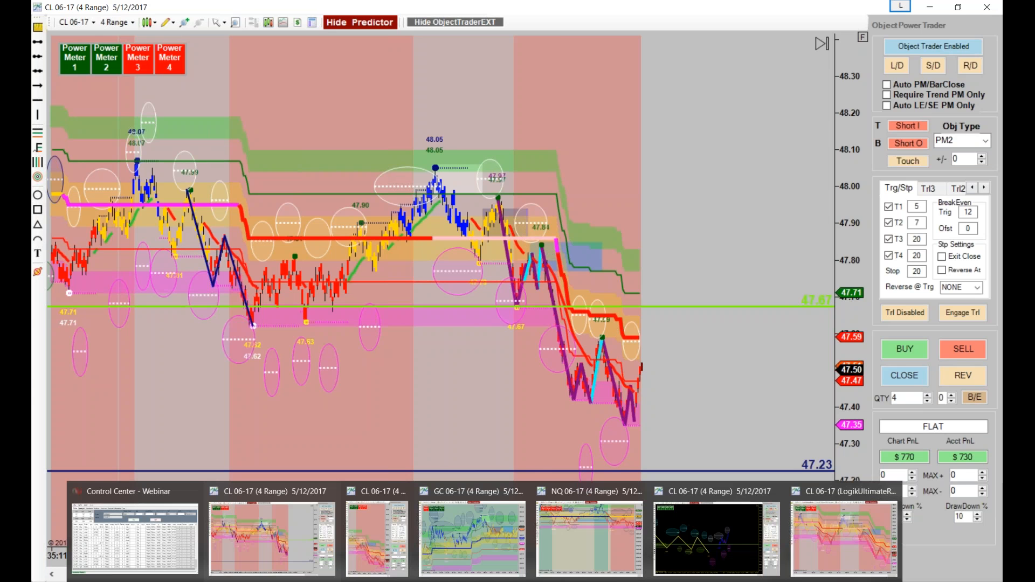
Step: Switch to the black CL 06-17 chart and delete the blue-and-red zigzag swing lines
click(690, 548)
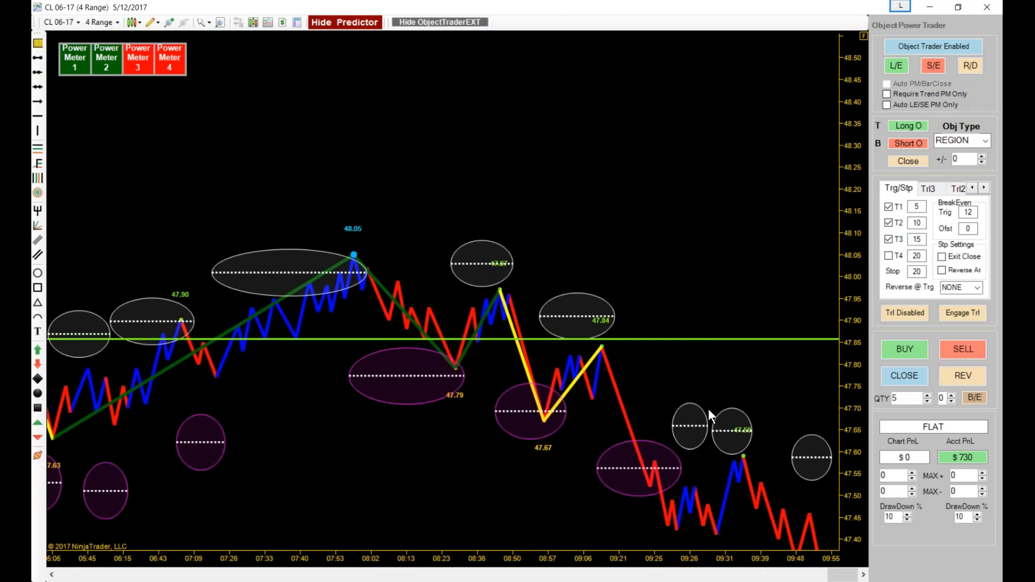
click(216, 373)
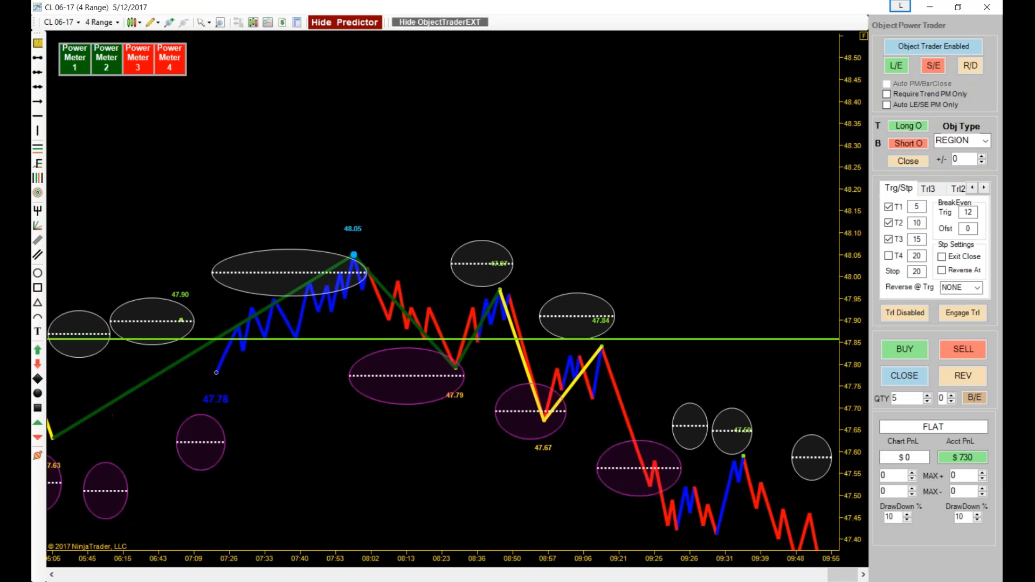
key(Delete)
drag(569, 148, 503, 141)
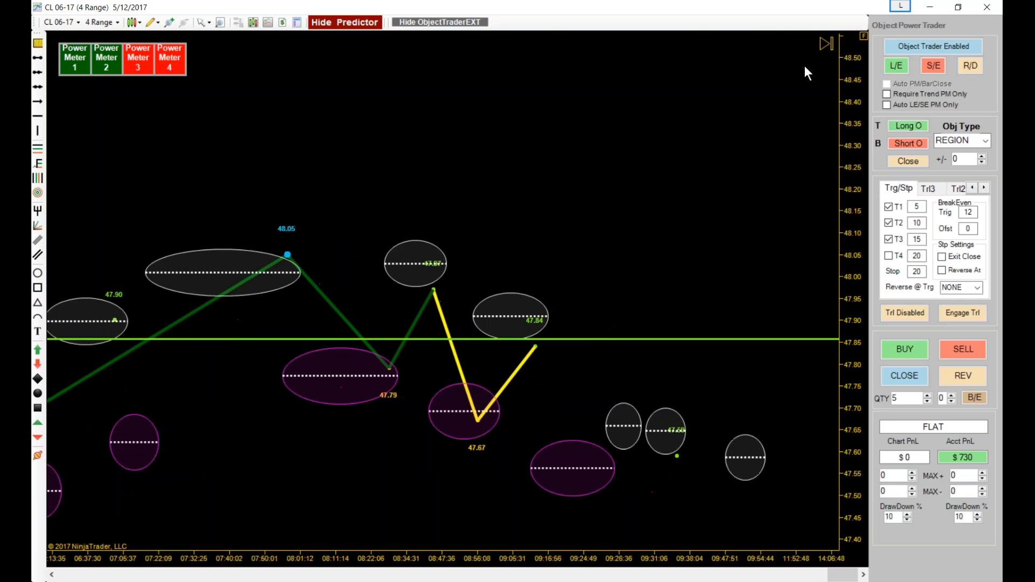
click(860, 36)
click(829, 43)
drag(773, 84, 689, 108)
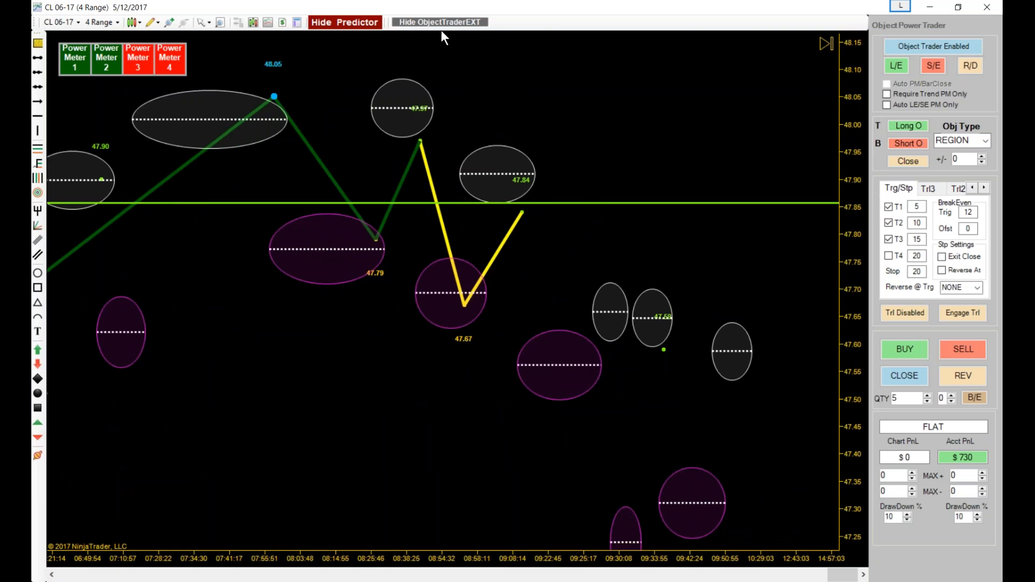
Step: Hide the predictor overlays and draw a line from the 47.84 swing high down to the 47.59 swing high
click(353, 26)
drag(451, 400, 335, 400)
click(38, 59)
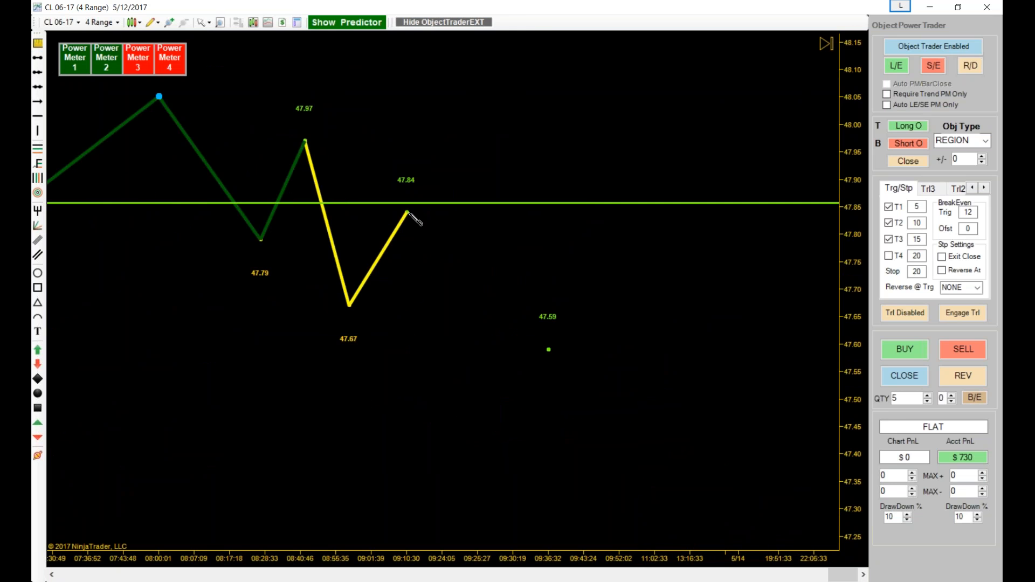
click(407, 213)
click(548, 349)
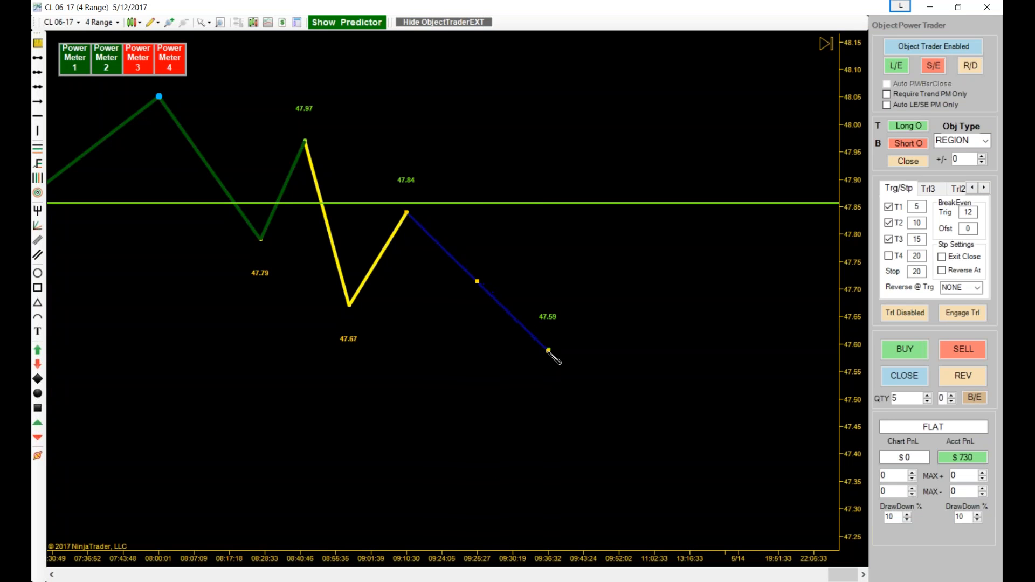
Step: Set the new line's color to DarkTurquoise and its width to 4, and save these properties as the default
double_click(511, 317)
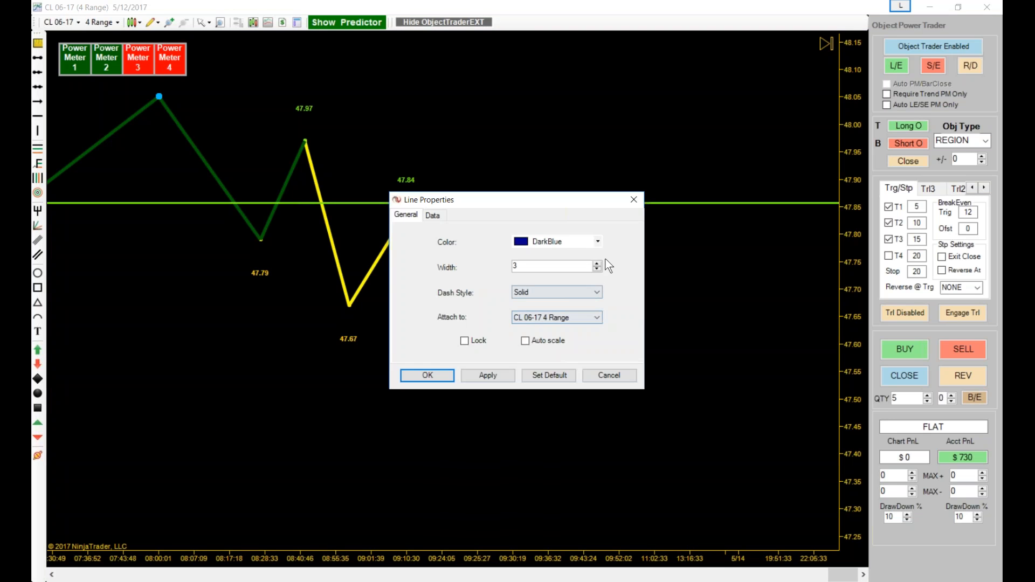
click(597, 242)
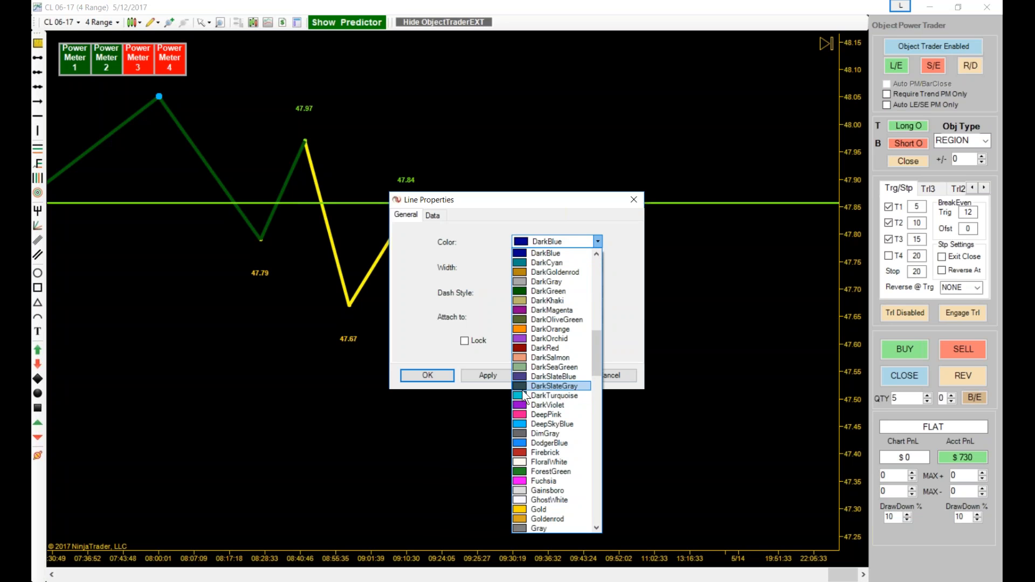
click(554, 396)
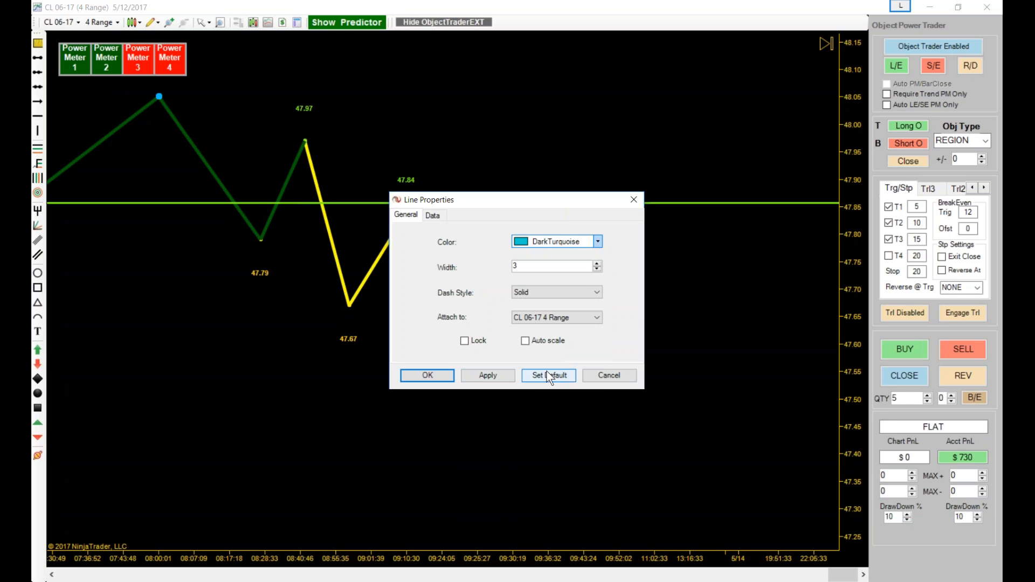
click(597, 264)
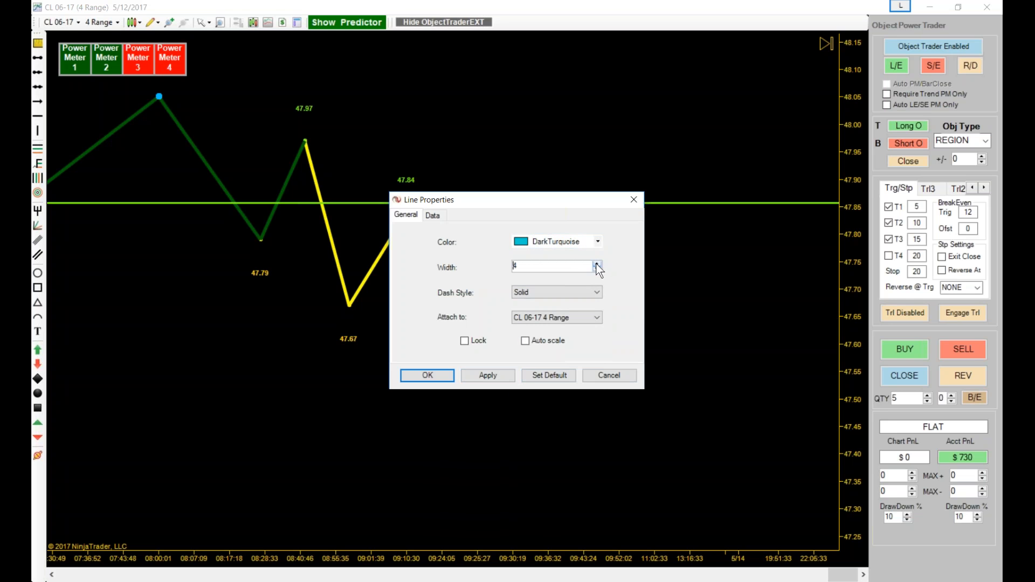
click(553, 372)
click(438, 372)
Step: Move the green horizontal line to the 47.67 swing low and add a horizontal line at the 47.84 swing high
drag(459, 398, 525, 420)
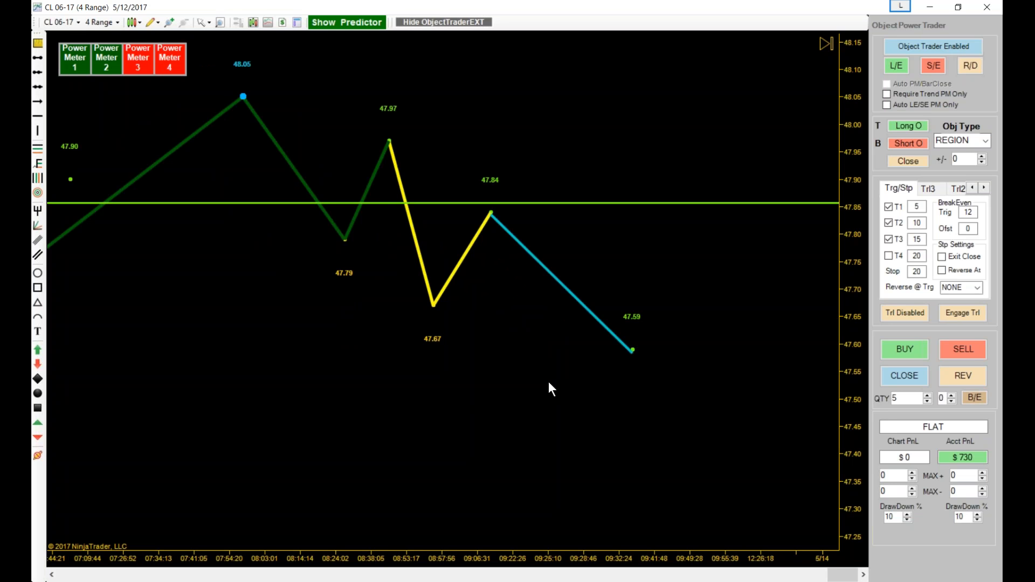
drag(557, 372, 471, 356)
drag(506, 203, 529, 305)
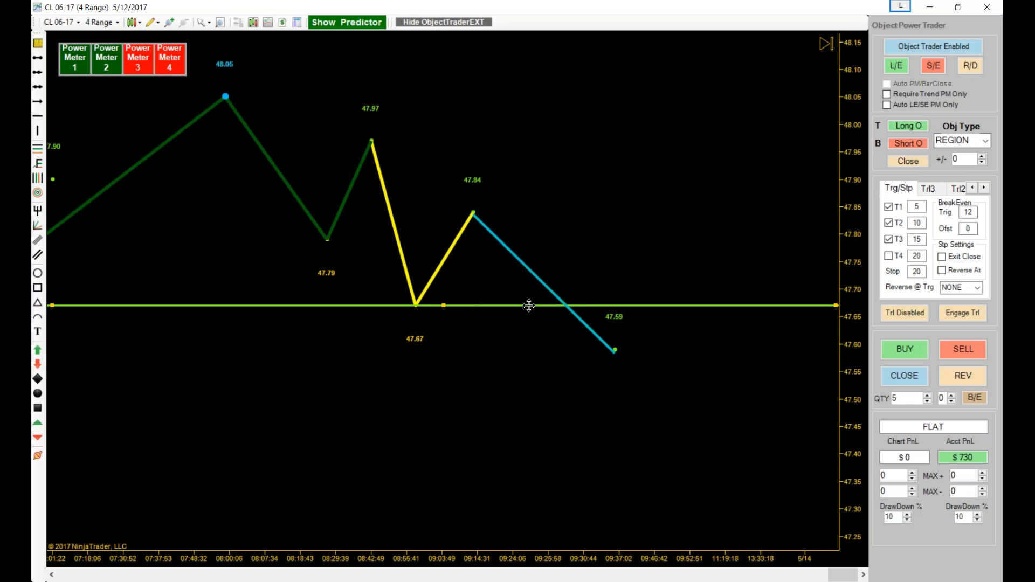
click(38, 116)
click(475, 215)
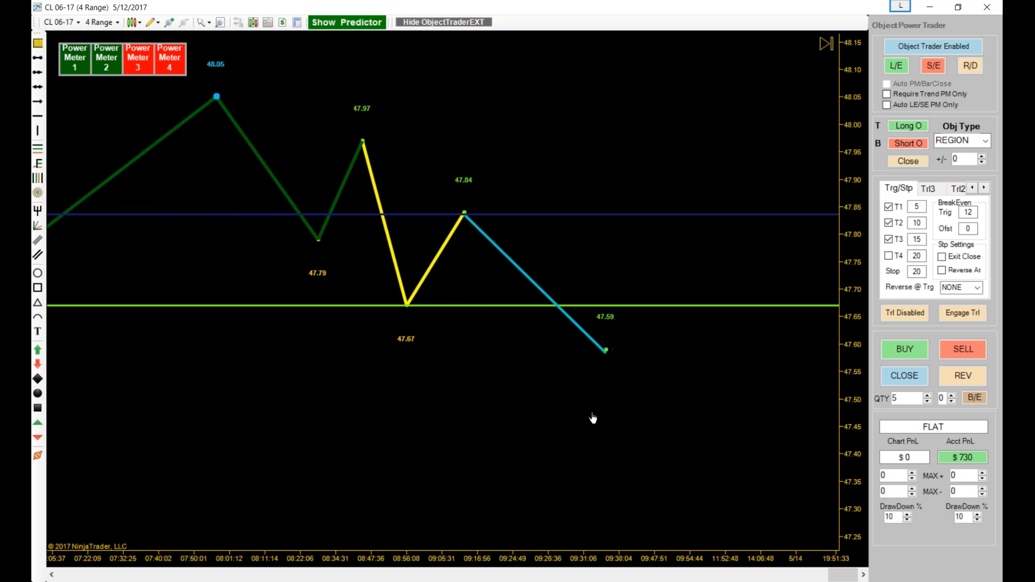
Step: Return to the main trading chart, move the green line to 47.59 and draw an up-down-up path from it, peaking at about 47.75 and 48.05
click(921, 11)
drag(662, 308, 676, 335)
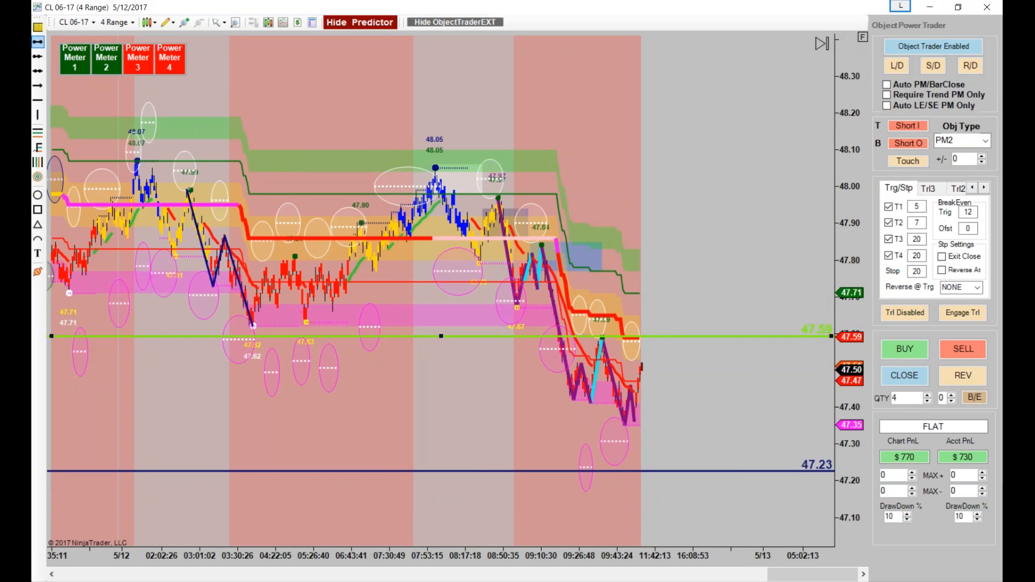
drag(647, 338, 666, 280)
click(38, 42)
drag(668, 279, 679, 332)
click(685, 338)
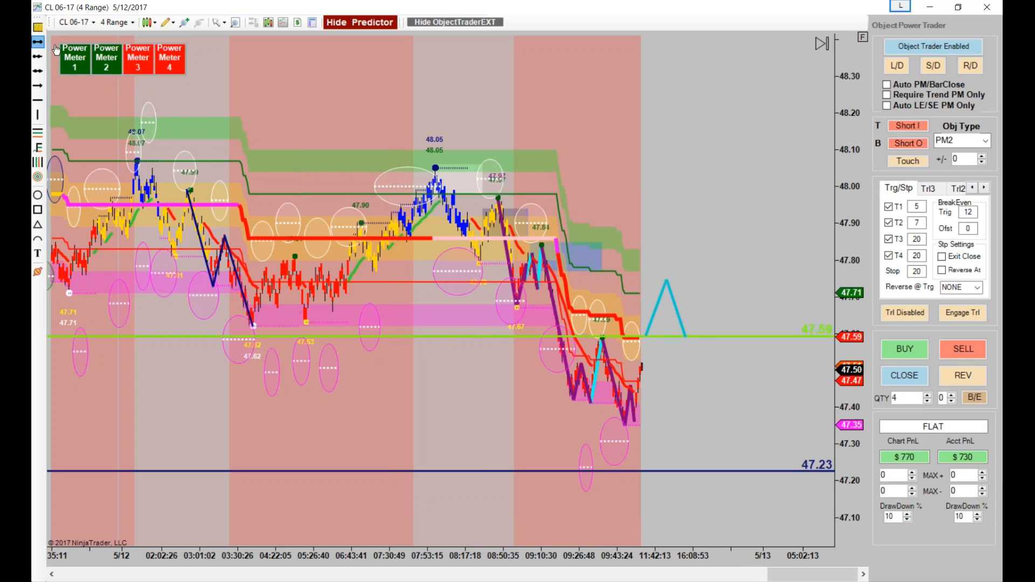
mouse_move(684, 336)
mouse_down()
mouse_move(698, 328)
mouse_move(749, 169)
mouse_up()
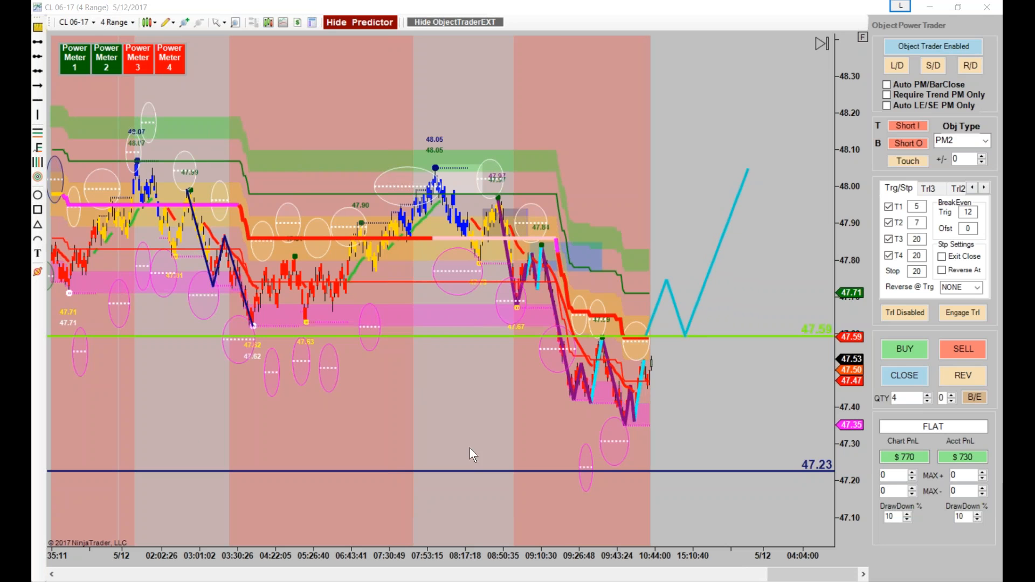
Step: Buy 4 contracts at market and raise the long position's fourth profit target to 48.25
drag(837, 329, 830, 417)
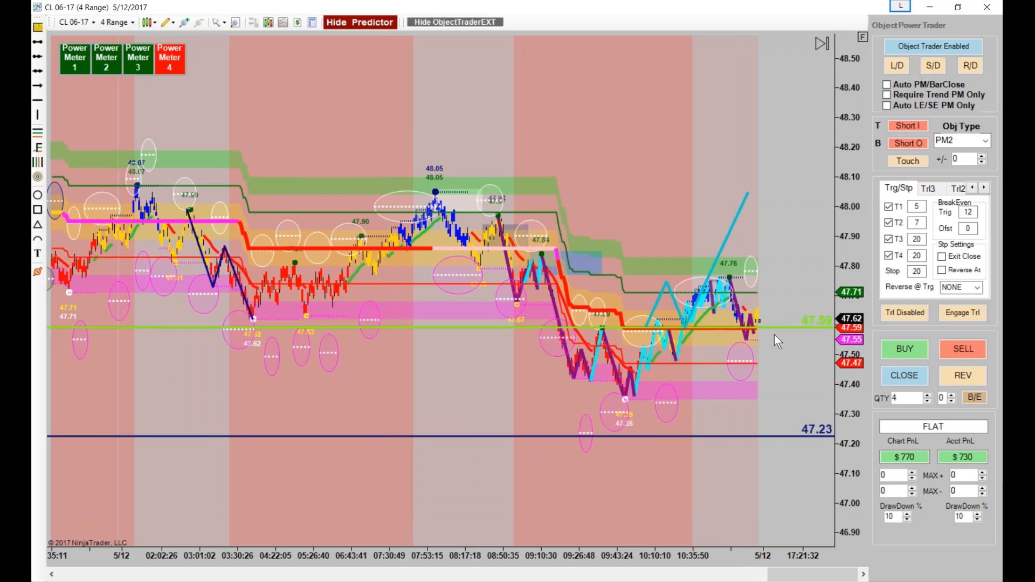
click(911, 355)
drag(764, 412, 738, 401)
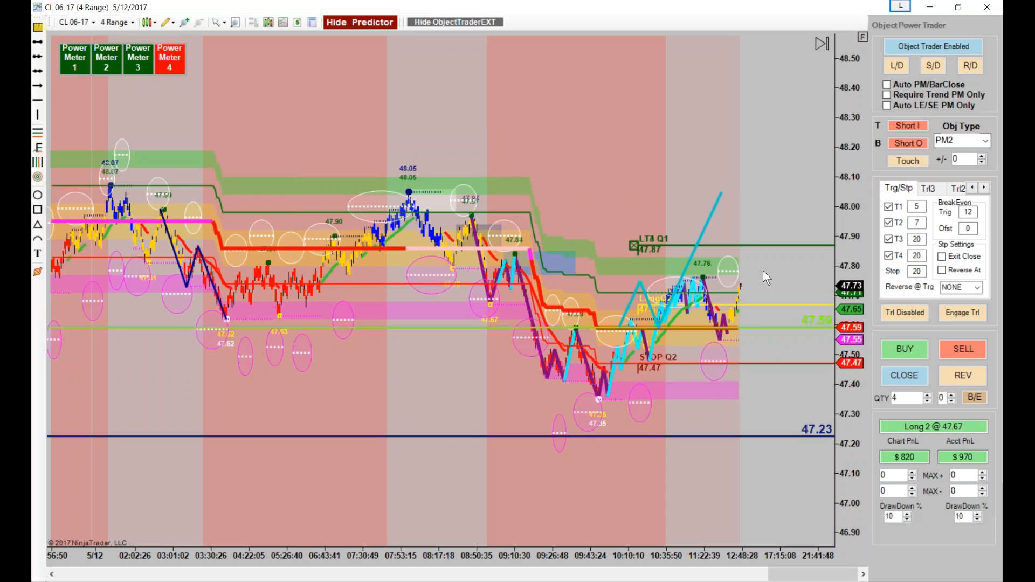
drag(754, 243, 755, 133)
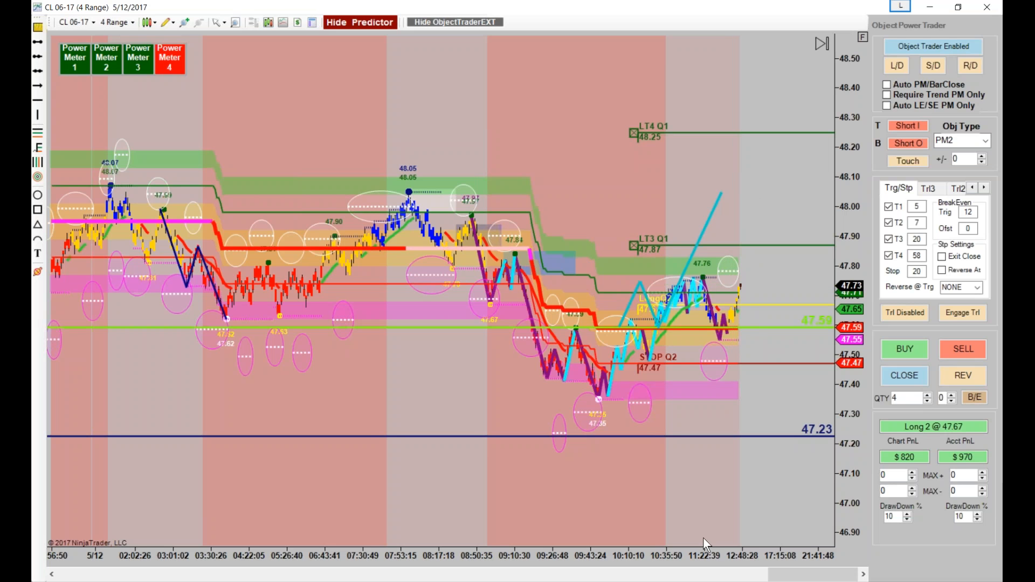
Step: Lower the remaining long contract's stop to 47.51, 16 ticks from entry
drag(651, 560, 593, 559)
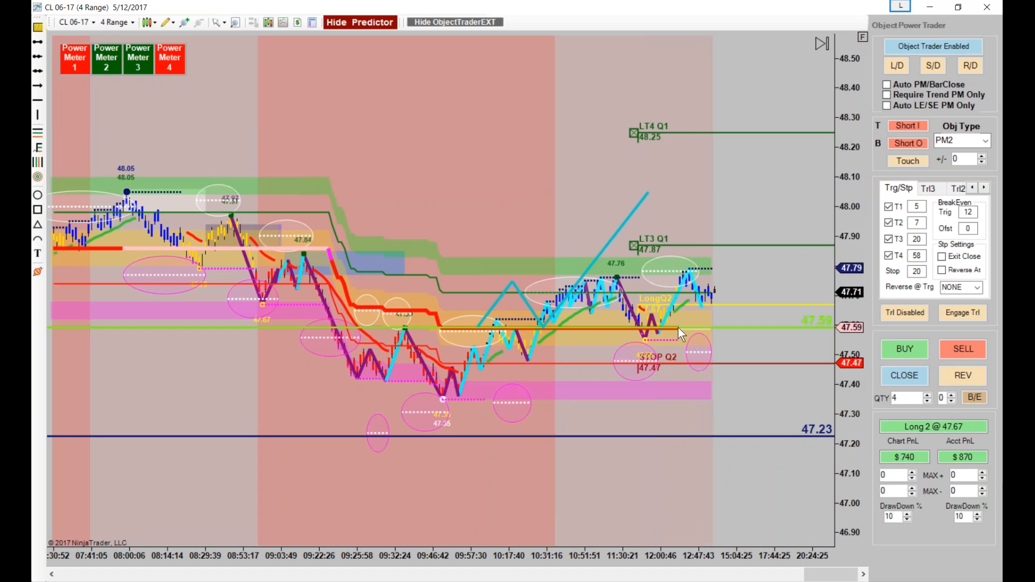
drag(723, 412, 685, 406)
drag(840, 230, 830, 139)
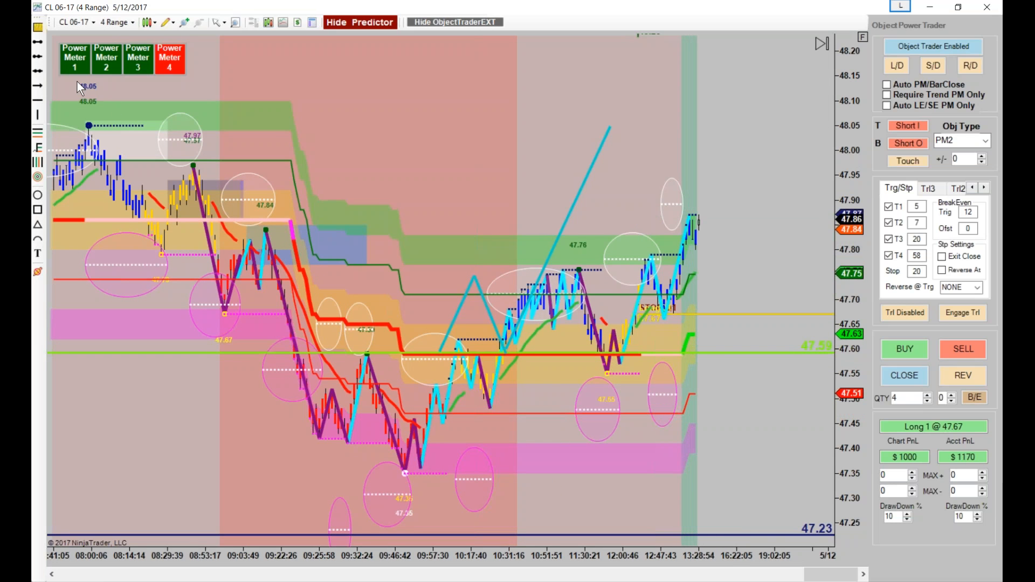
drag(732, 318, 739, 399)
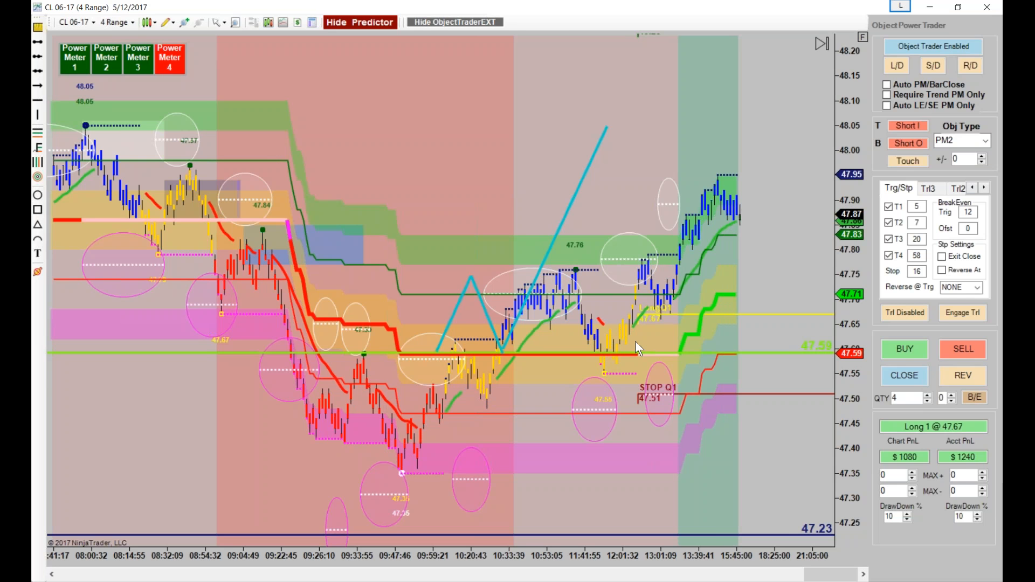
Step: Mark the 47.76 to 47.71 zone by moving the green and dark blue horizontal lines there and drawing a rectangle between them beyond the last bar
drag(777, 274, 617, 262)
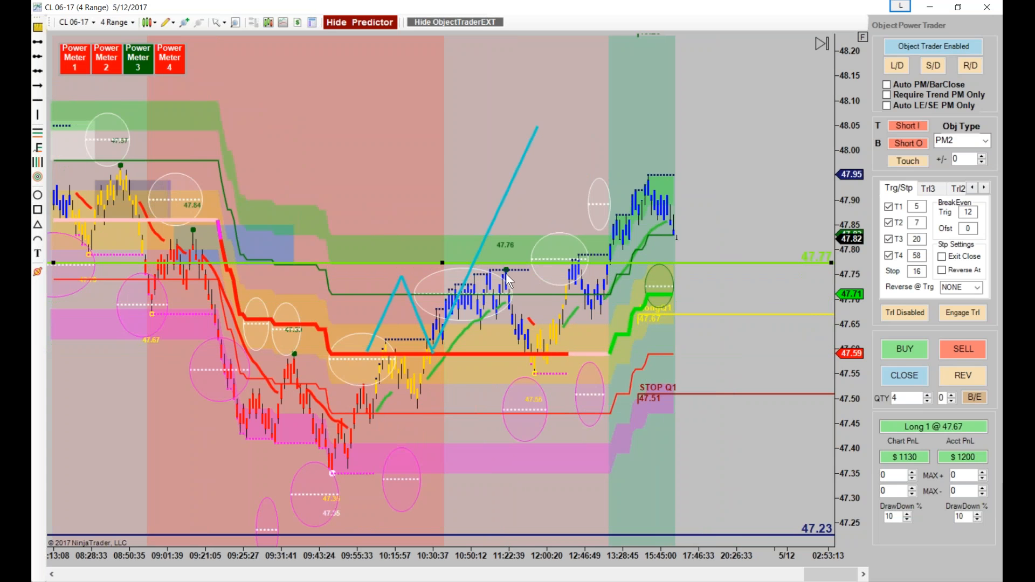
drag(509, 263, 514, 270)
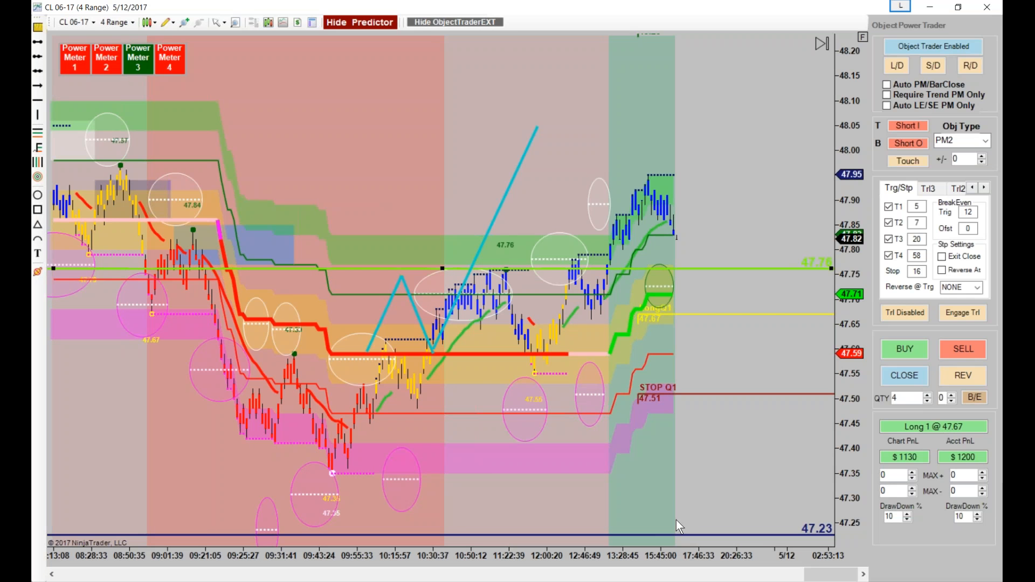
drag(684, 533, 695, 292)
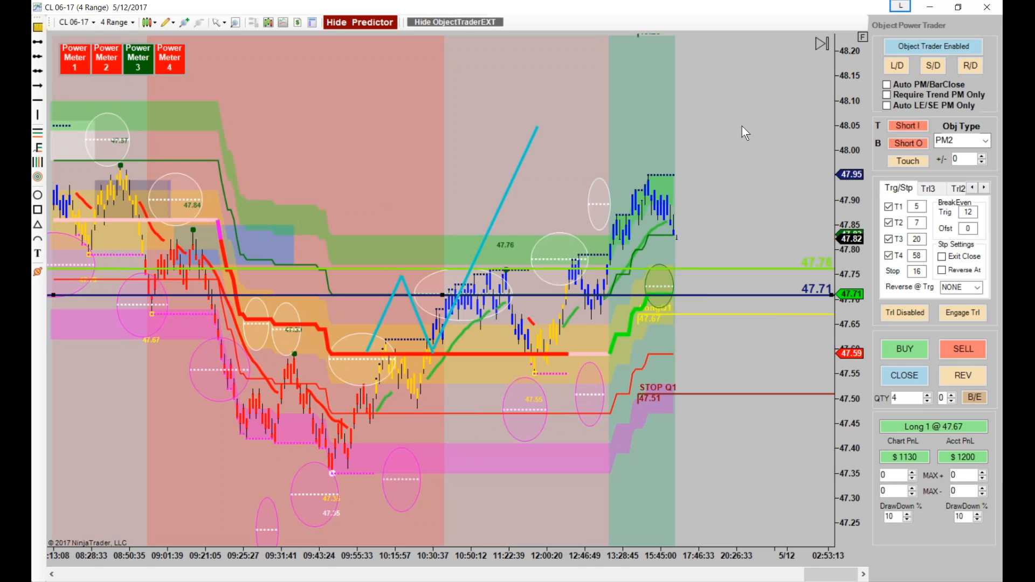
click(42, 211)
mouse_move(673, 270)
mouse_down()
mouse_move(703, 295)
mouse_move(733, 295)
mouse_up()
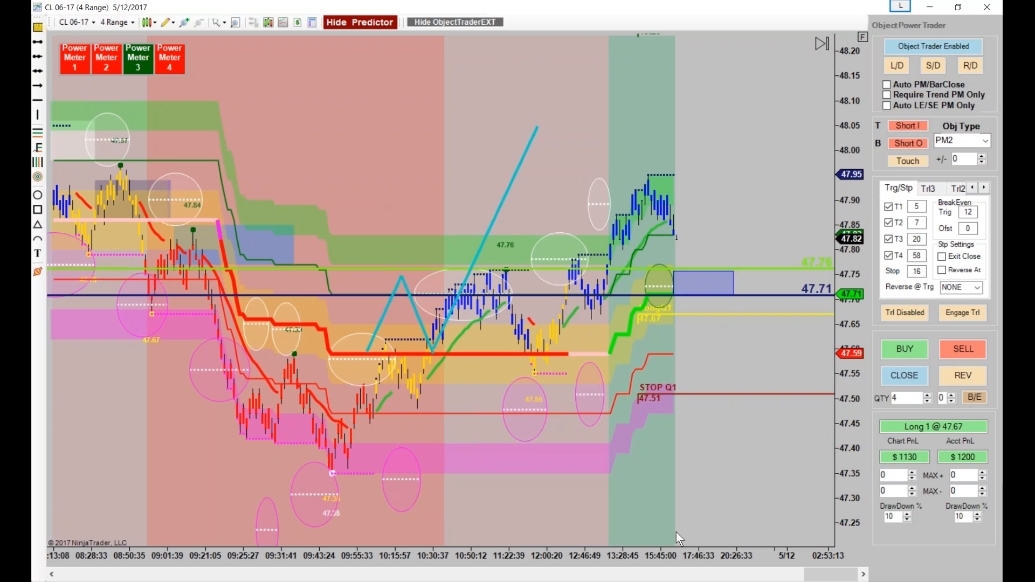
Step: Examine the open long position's stop and fourth target against the marked zone and the latest bars
drag(674, 533, 677, 533)
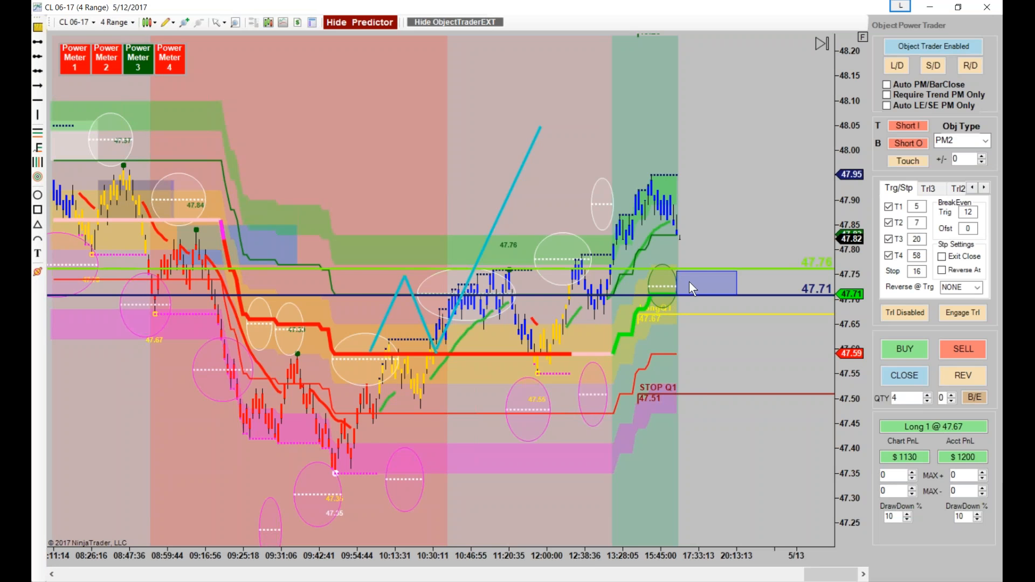
drag(588, 547, 619, 551)
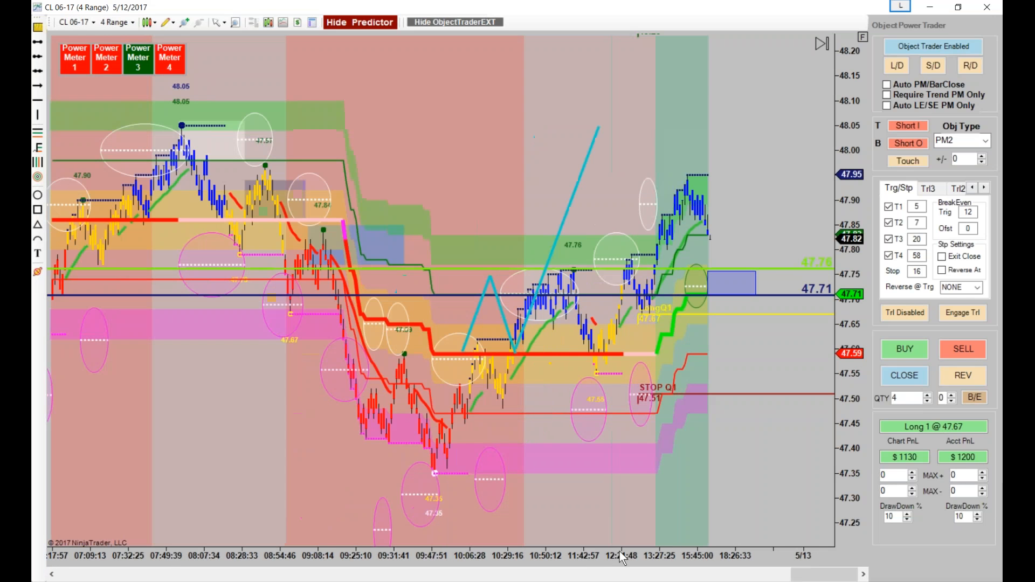
drag(684, 525, 676, 525)
drag(849, 291, 846, 329)
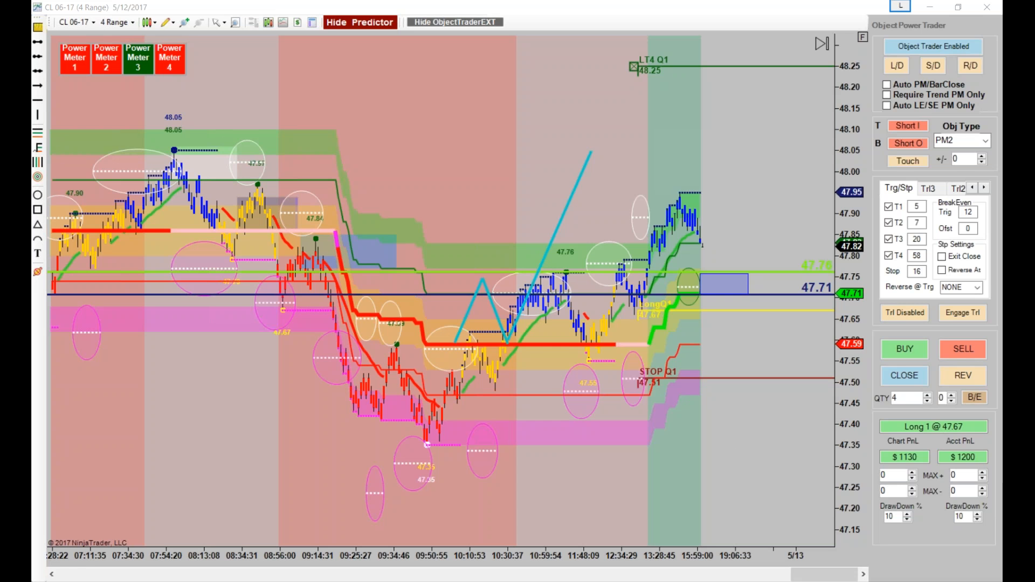
drag(714, 552, 659, 545)
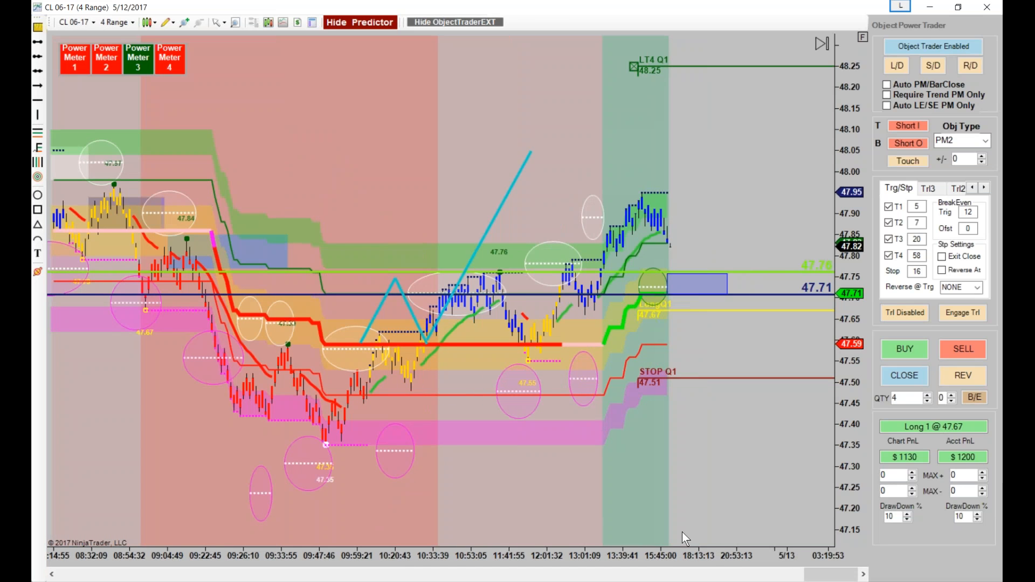
scroll(700, 501, down, 3)
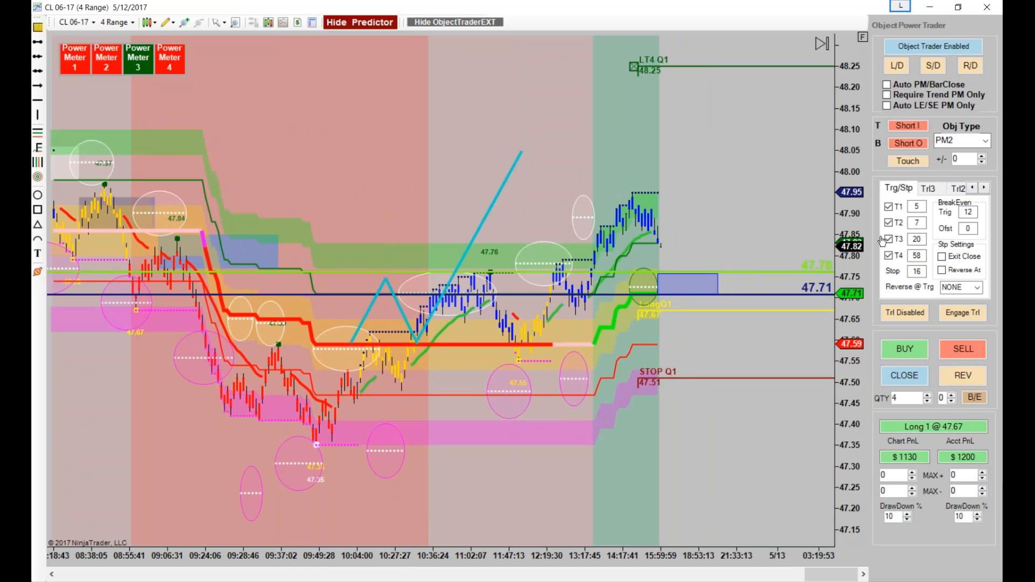
scroll(757, 215, down, 3)
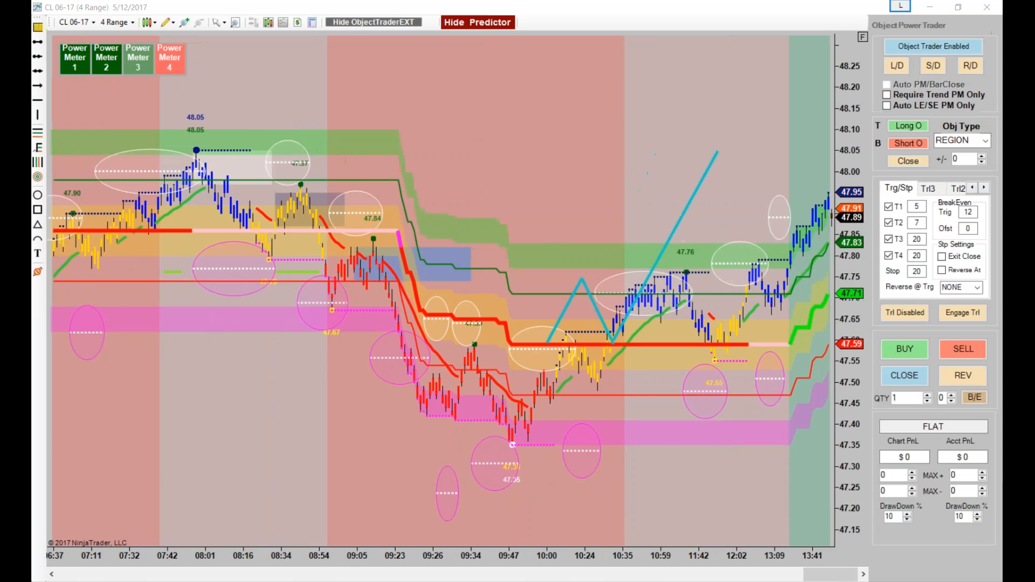
Step: On the REGION chart, draw a green rectangle around the latest highs and resize it to span about 47.85 to 47.96
drag(738, 481, 690, 488)
drag(847, 292, 849, 336)
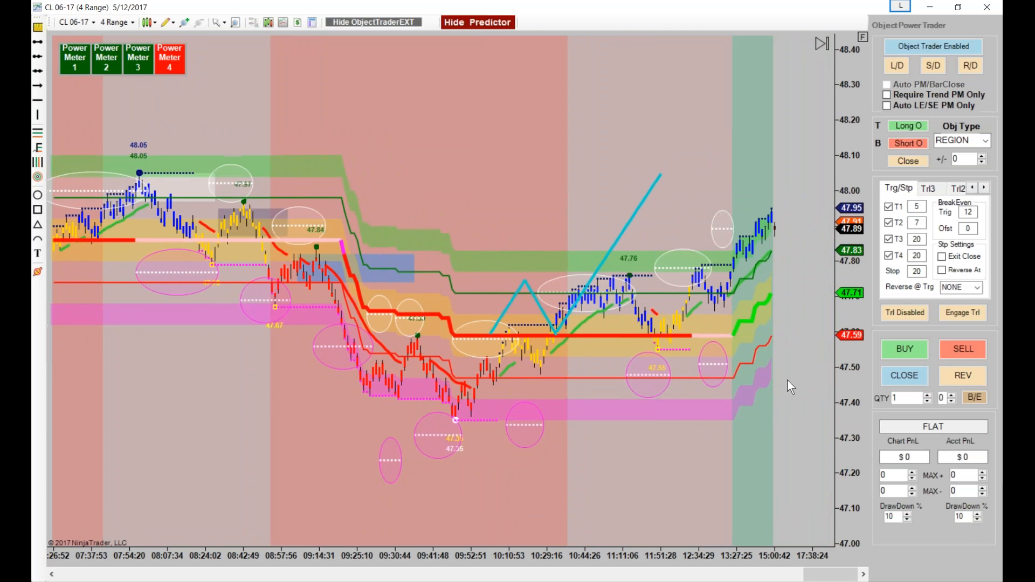
drag(765, 429, 711, 442)
drag(842, 258, 835, 188)
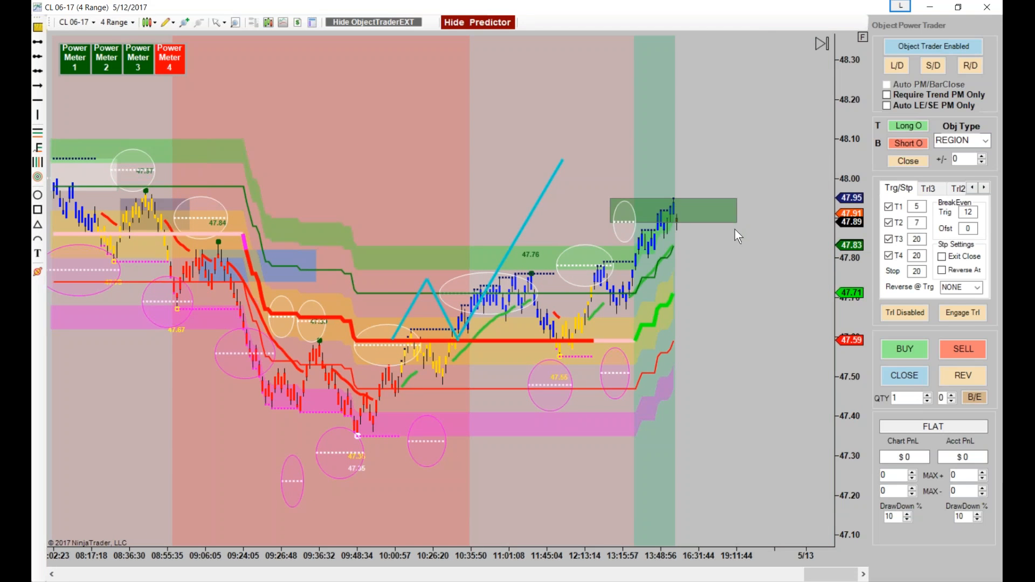
drag(737, 223, 752, 236)
drag(751, 198, 755, 195)
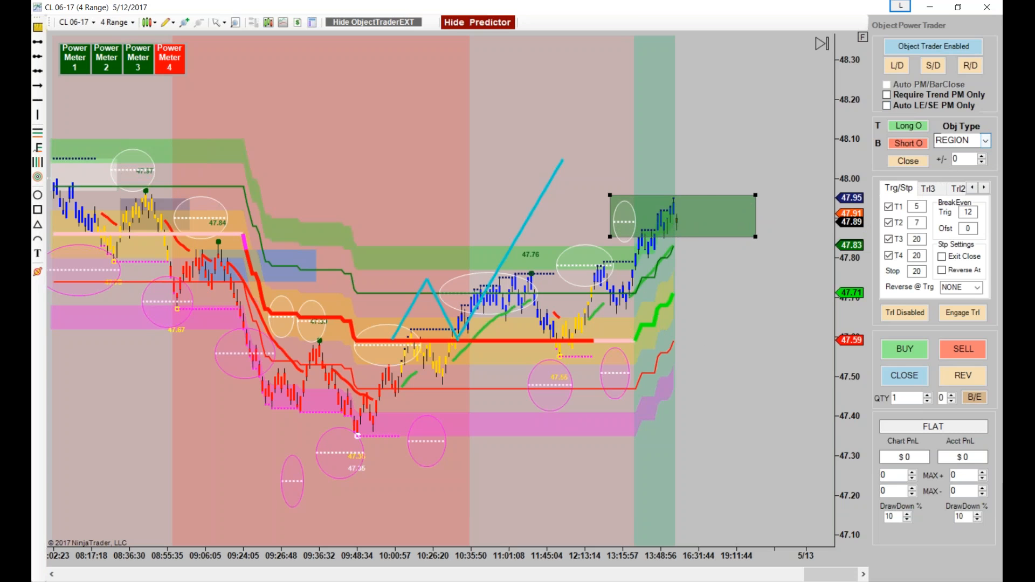
Step: Enable long, short and reverse entries for the green region
click(899, 67)
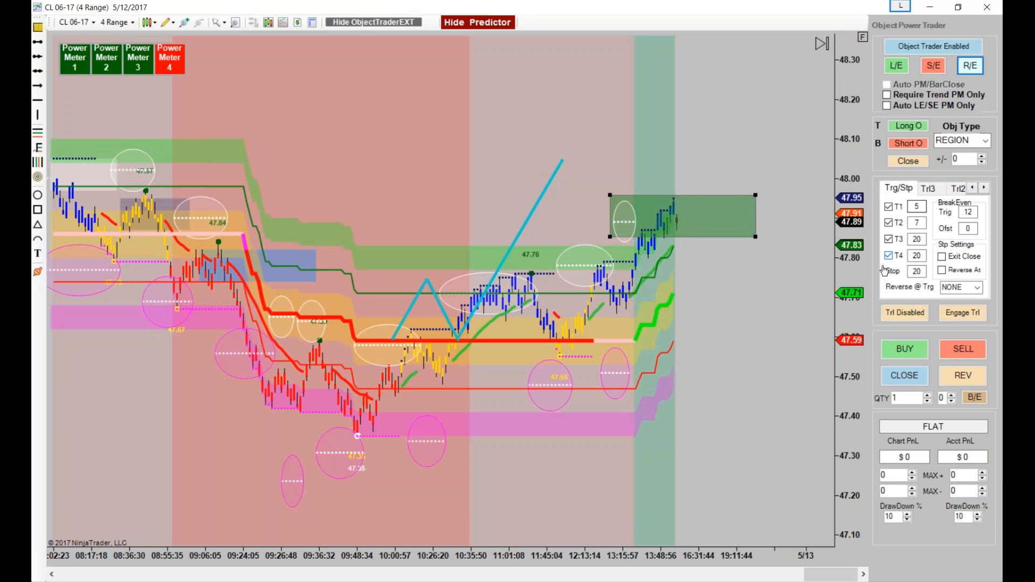
drag(785, 357, 751, 357)
drag(859, 288, 856, 326)
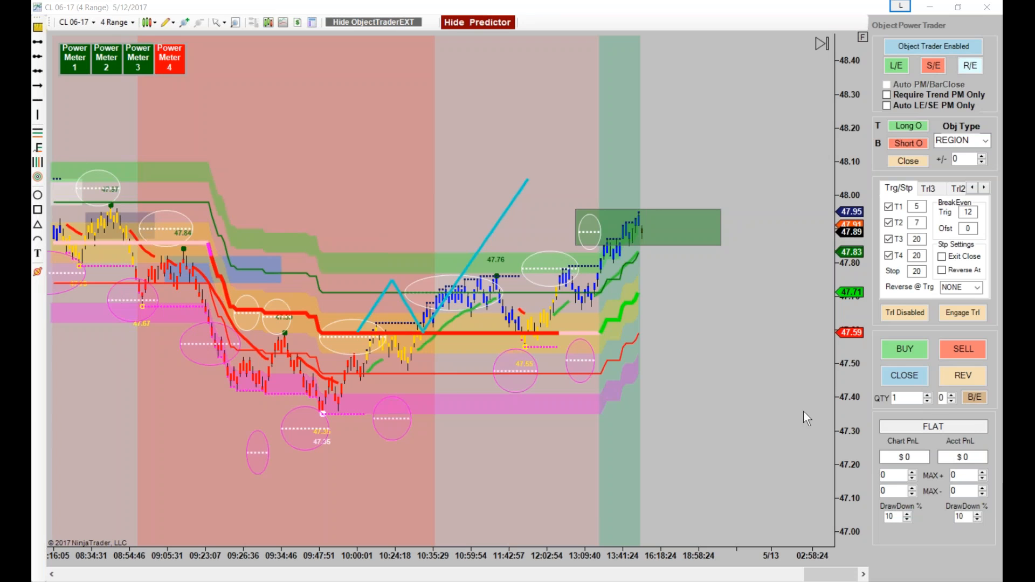
Step: Set the order quantity to 4 and switch the region trigger from bar close to Touch
click(927, 397)
click(927, 397)
click(927, 397)
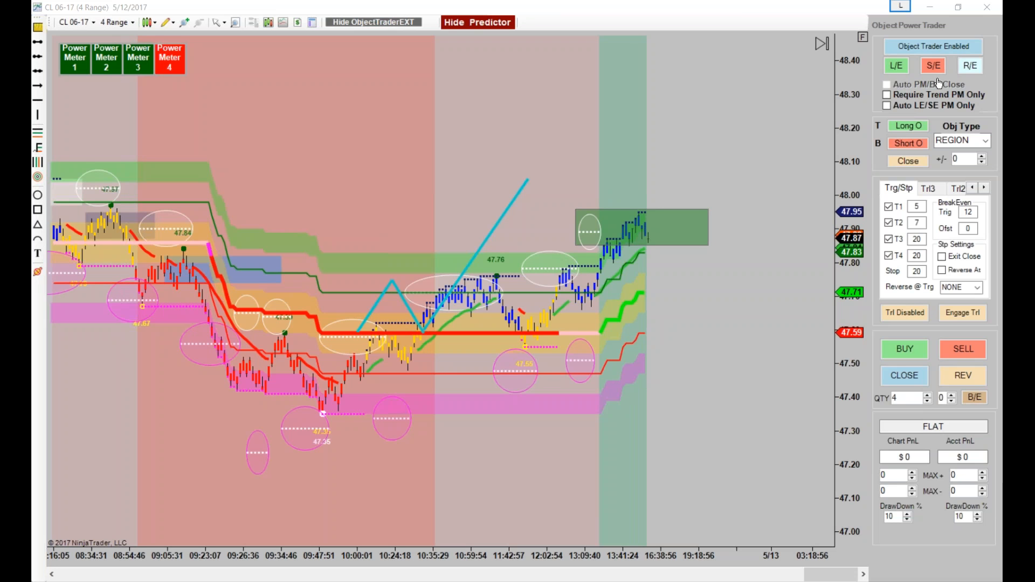
click(915, 166)
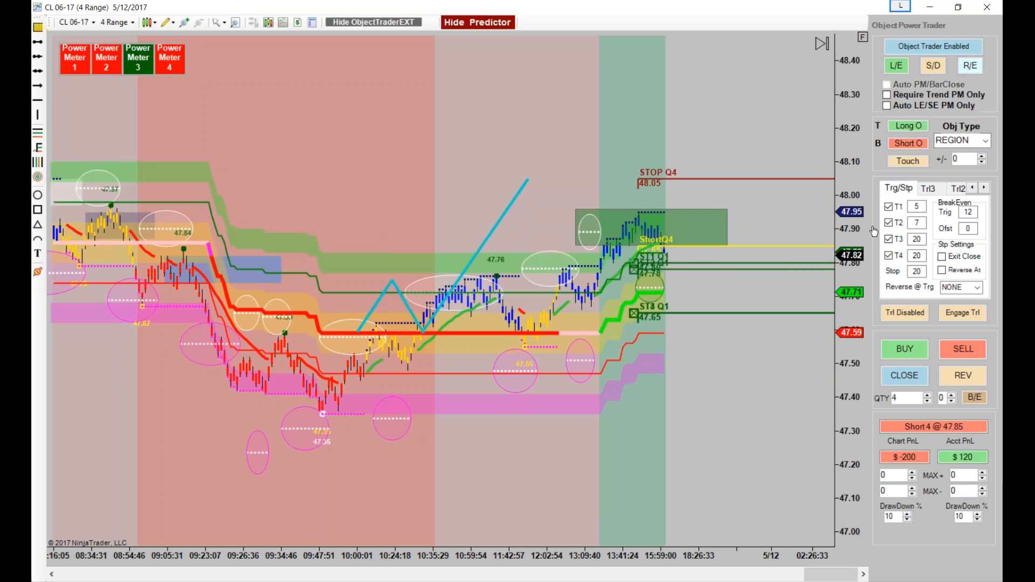
Step: Close the open four-contract short position
drag(768, 380, 734, 380)
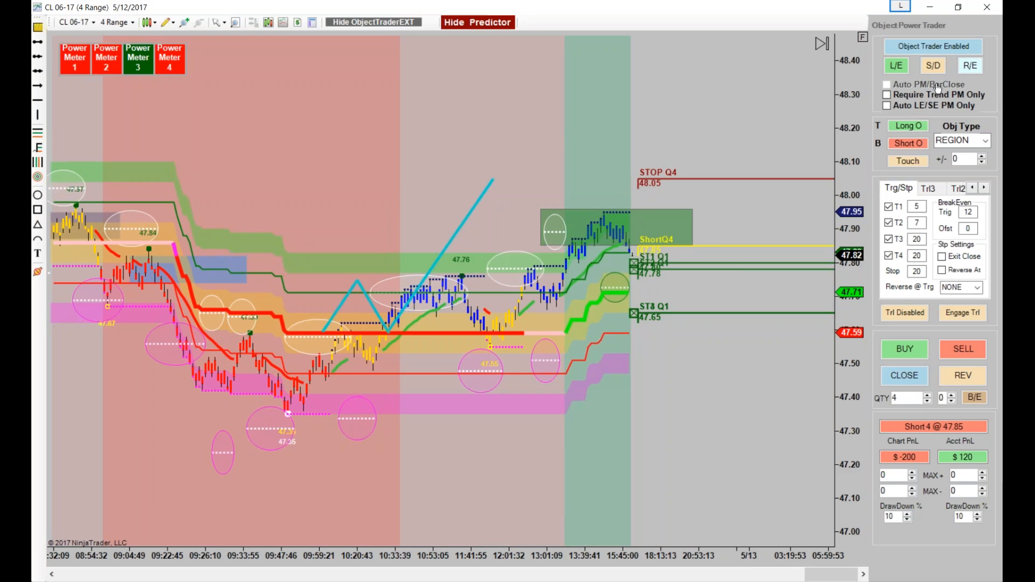
click(907, 379)
drag(748, 419, 709, 413)
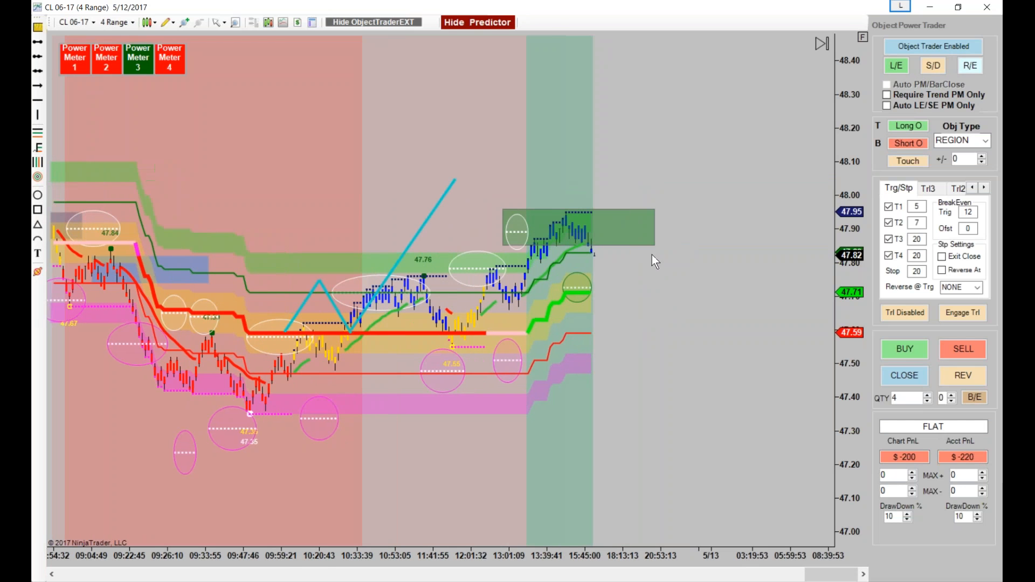
Step: Set the object type to BARCLOSE and disable reverse entries
click(985, 140)
click(962, 167)
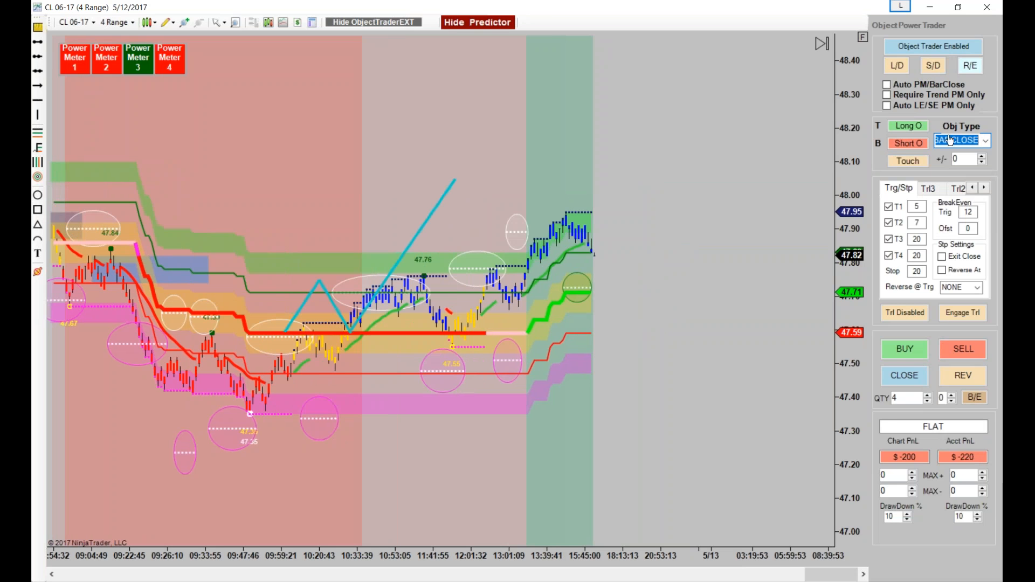
click(973, 67)
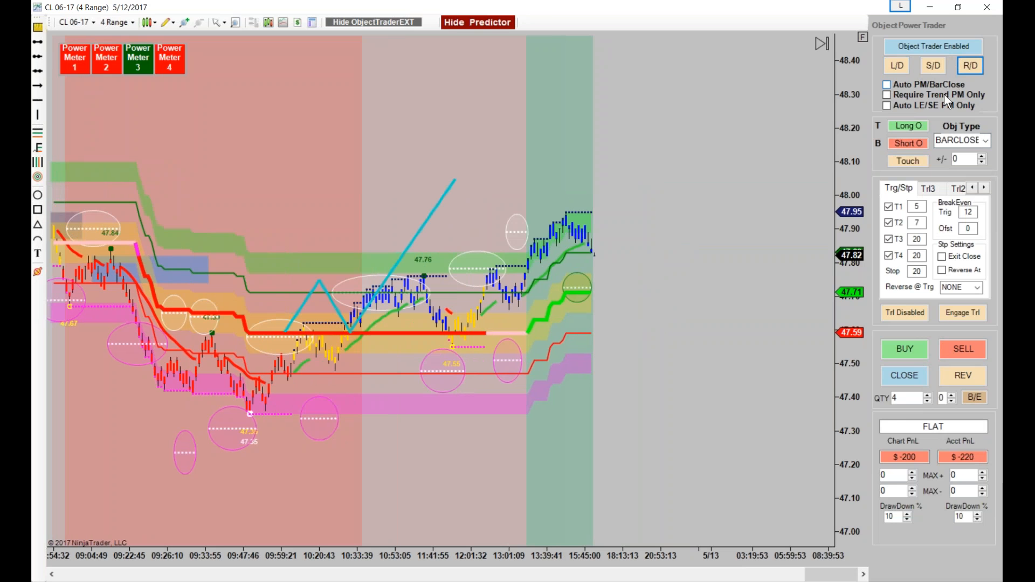
Step: Place manual buy and sell orders with quantity 4 and close the open positions until flat
click(898, 353)
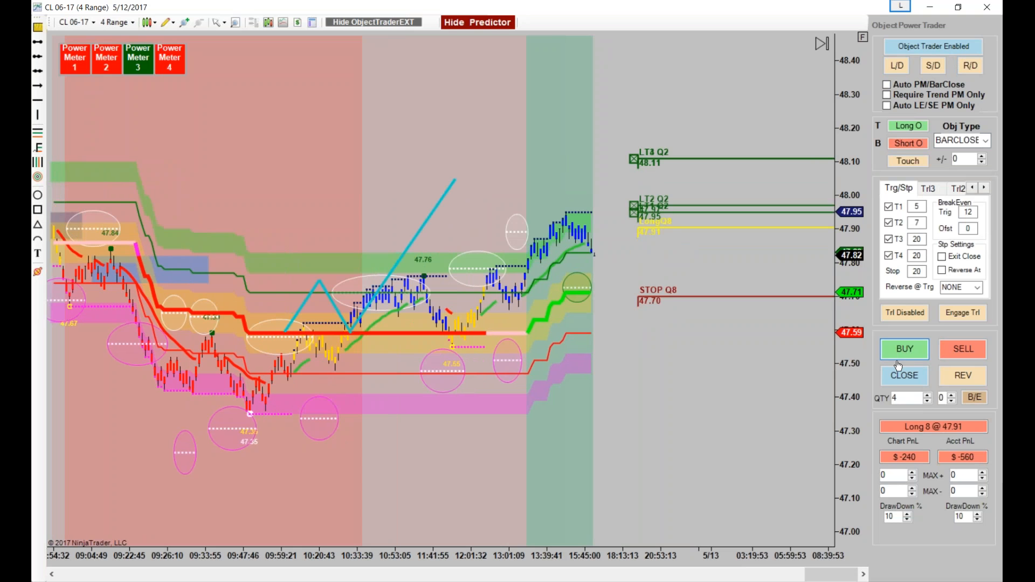
click(898, 374)
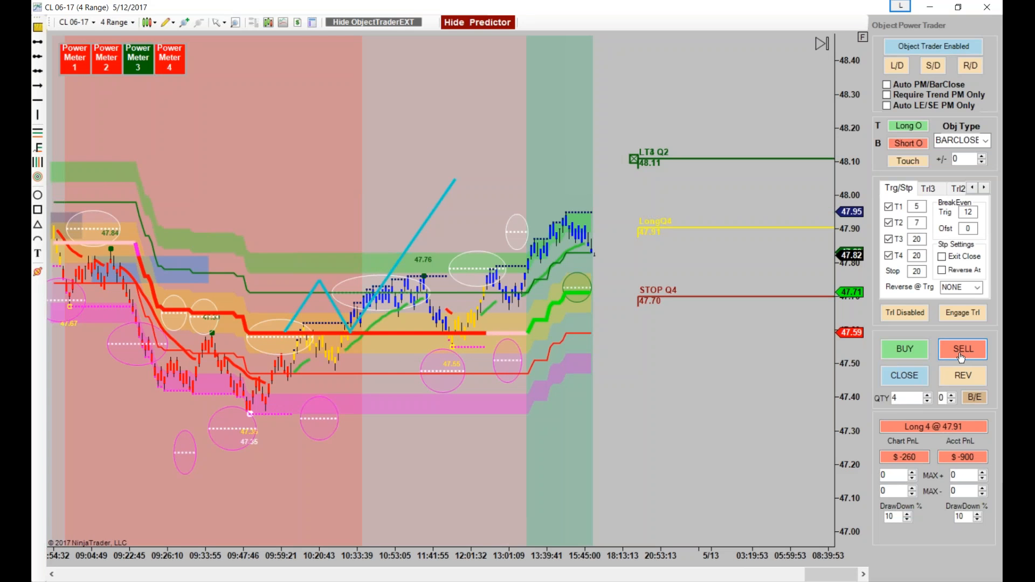
click(962, 349)
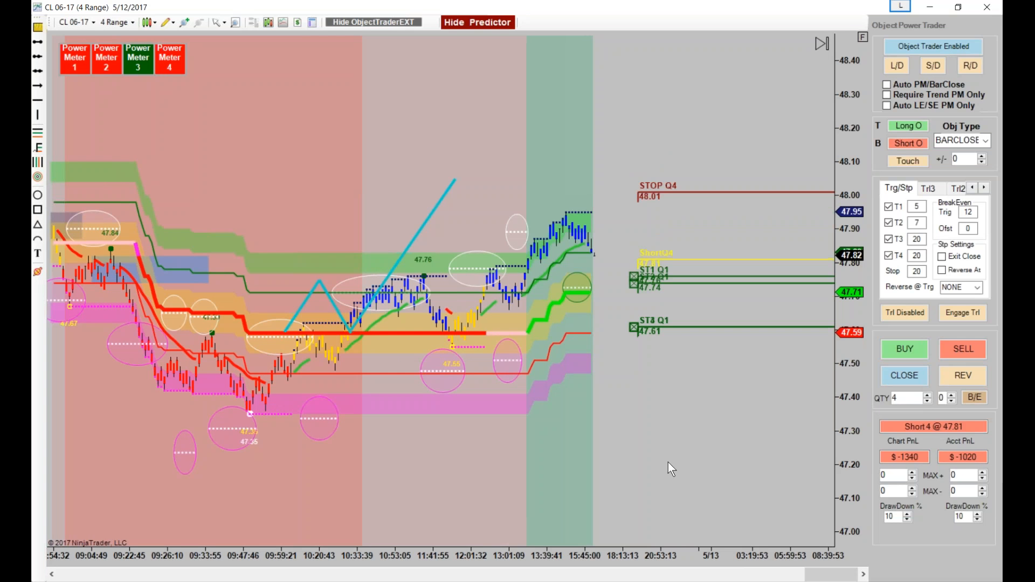
click(913, 381)
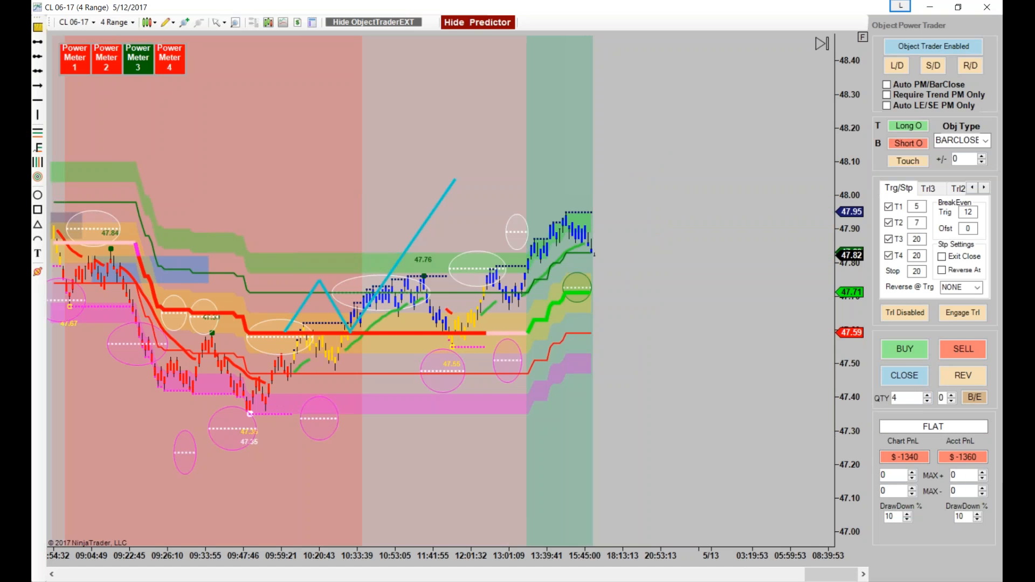
Step: Draw two blue rays: one rising from the 47.35 low along the 47.55 low, one falling from the 47.76 high
drag(739, 390, 783, 389)
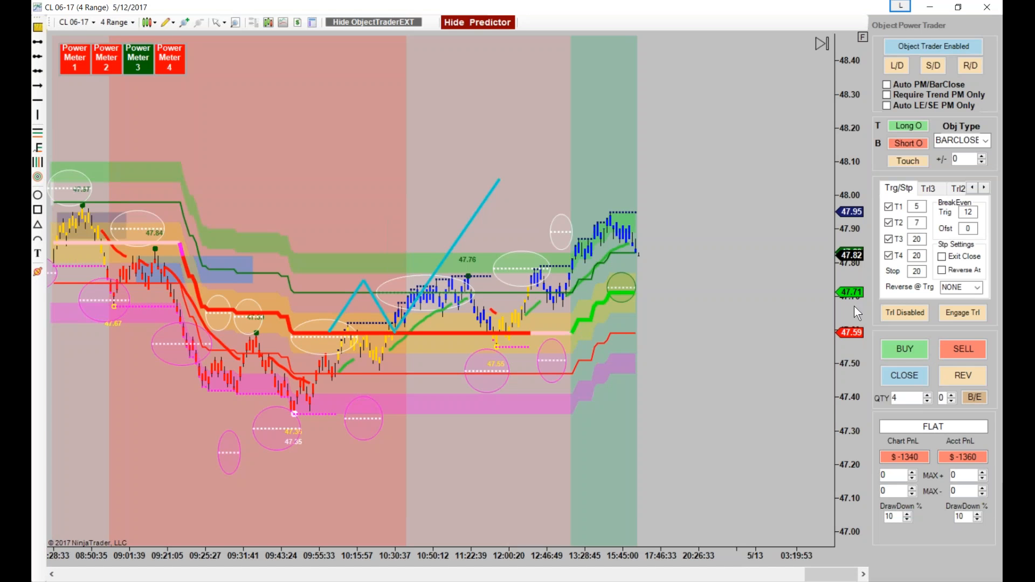
drag(846, 287, 838, 212)
click(985, 141)
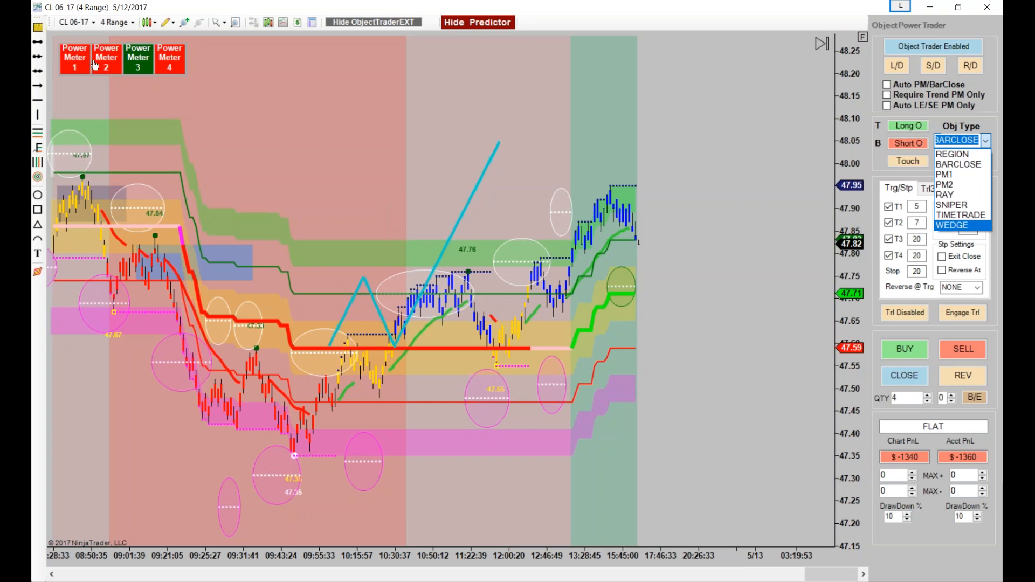
click(40, 57)
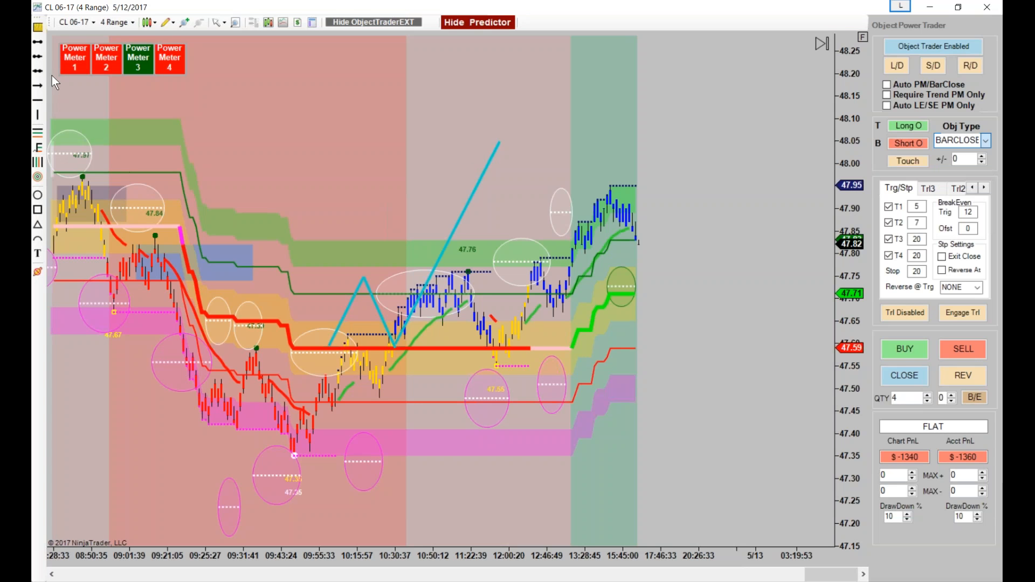
click(294, 456)
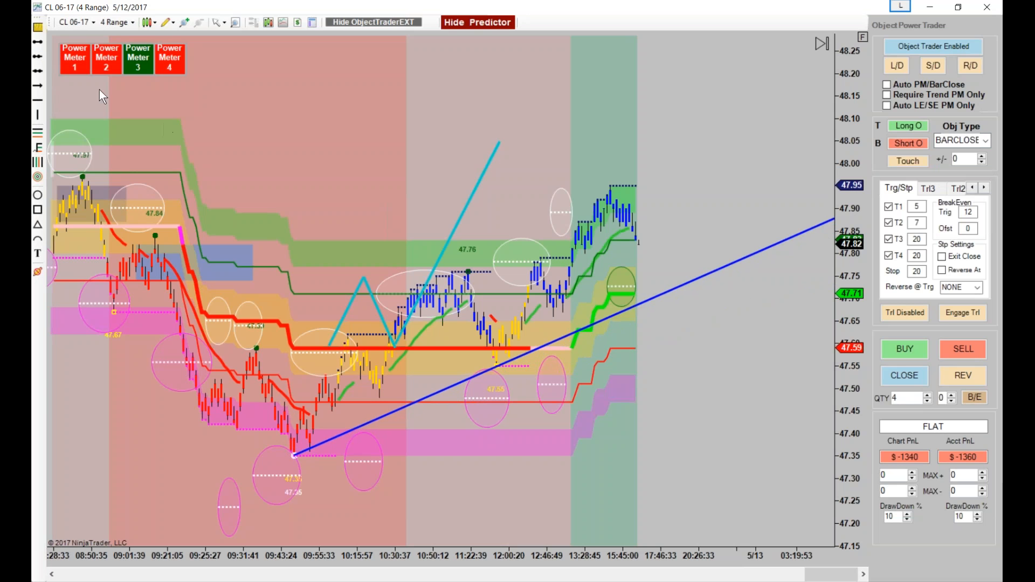
click(468, 272)
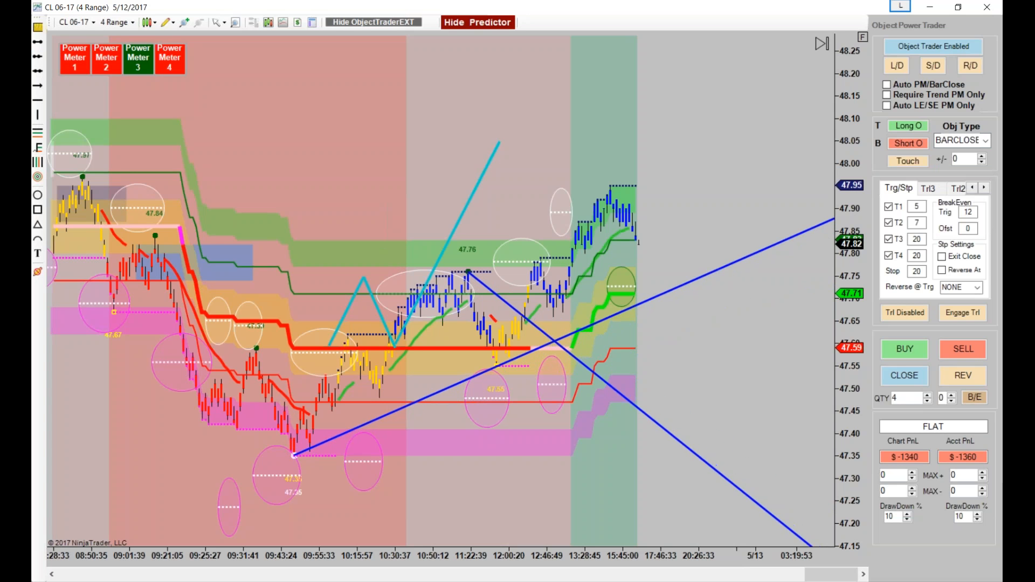
click(544, 337)
Step: Set the object type to WEDGE with long, short and reverse entries enabled for the two rays
scroll(782, 474, up, 5)
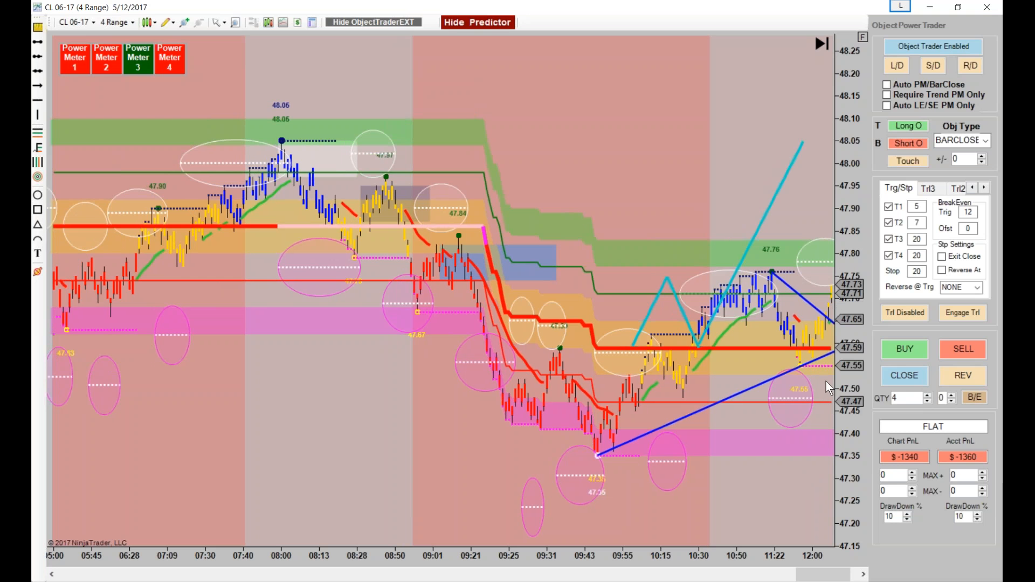
scroll(784, 484, down, 1)
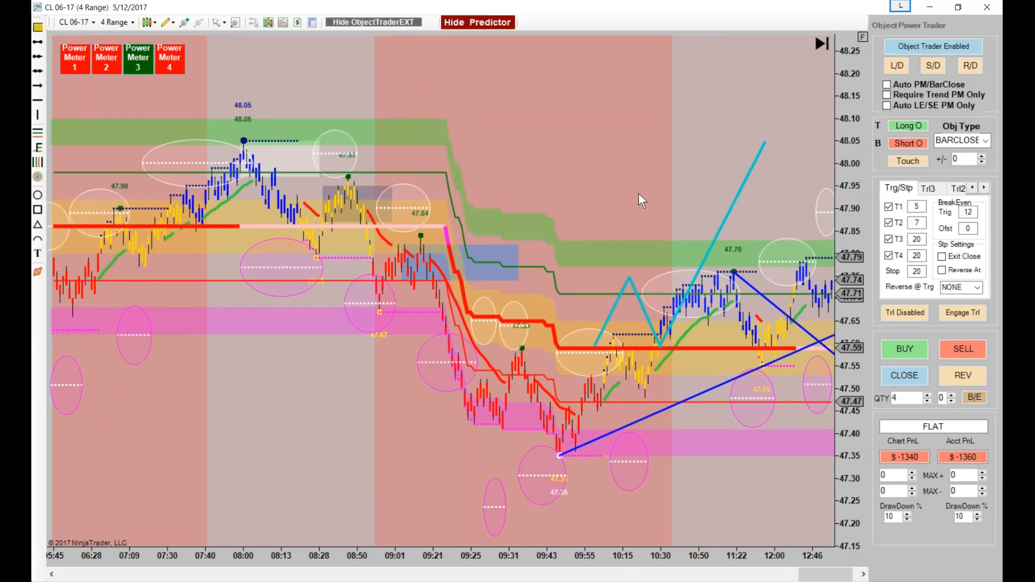
scroll(644, 202, down, 6)
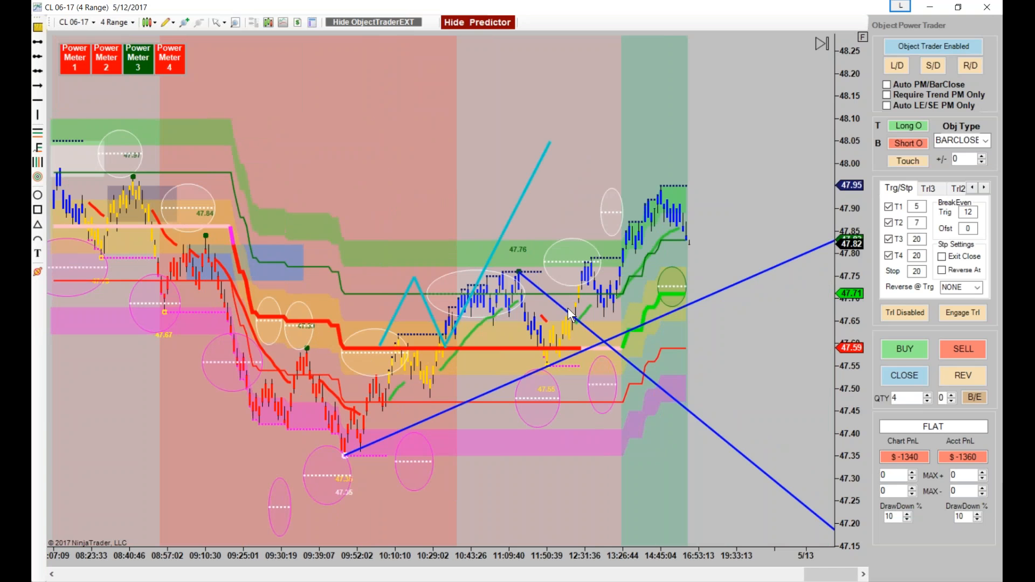
click(986, 141)
click(963, 225)
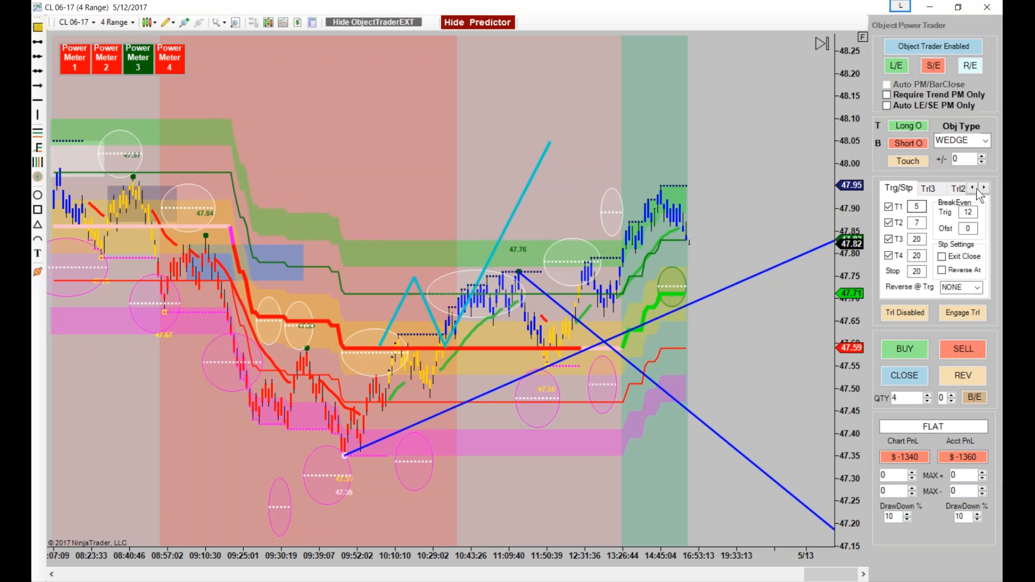
Step: Set the object type to REGION and size its green rectangle around the latest bars from about 47.78 to 47.96
click(962, 141)
click(956, 218)
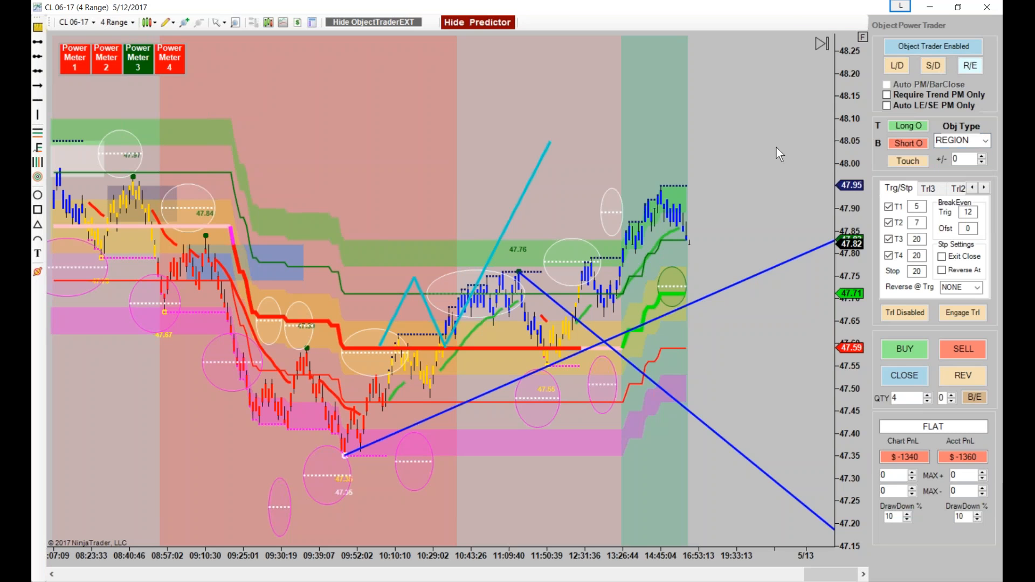
drag(747, 214, 780, 158)
drag(721, 241, 683, 292)
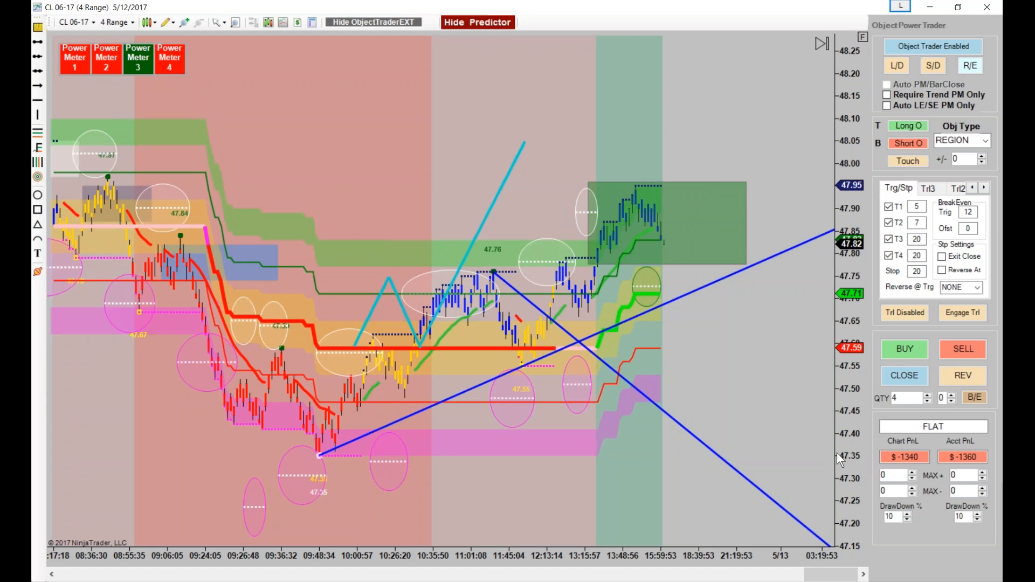
click(963, 456)
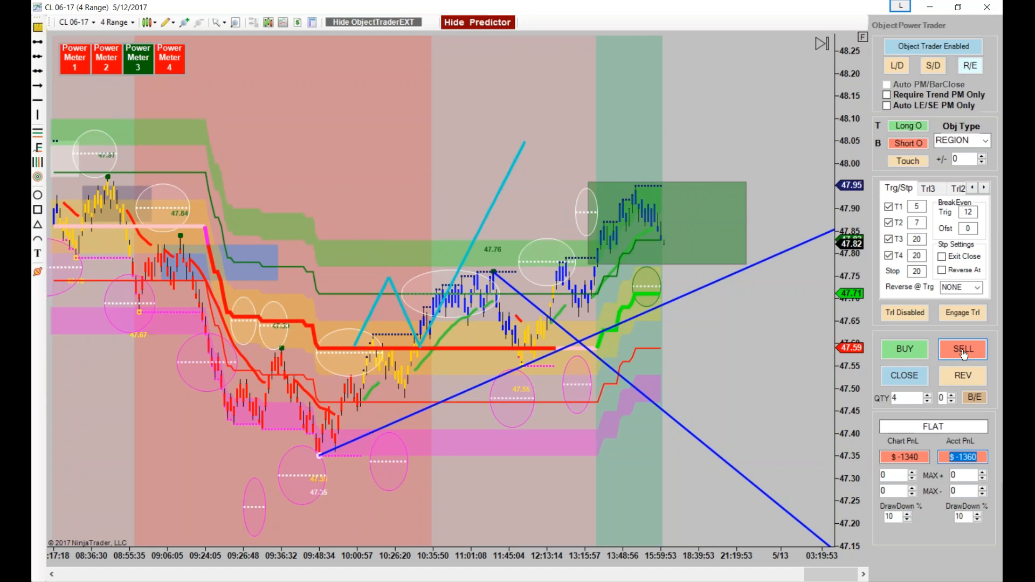
click(772, 371)
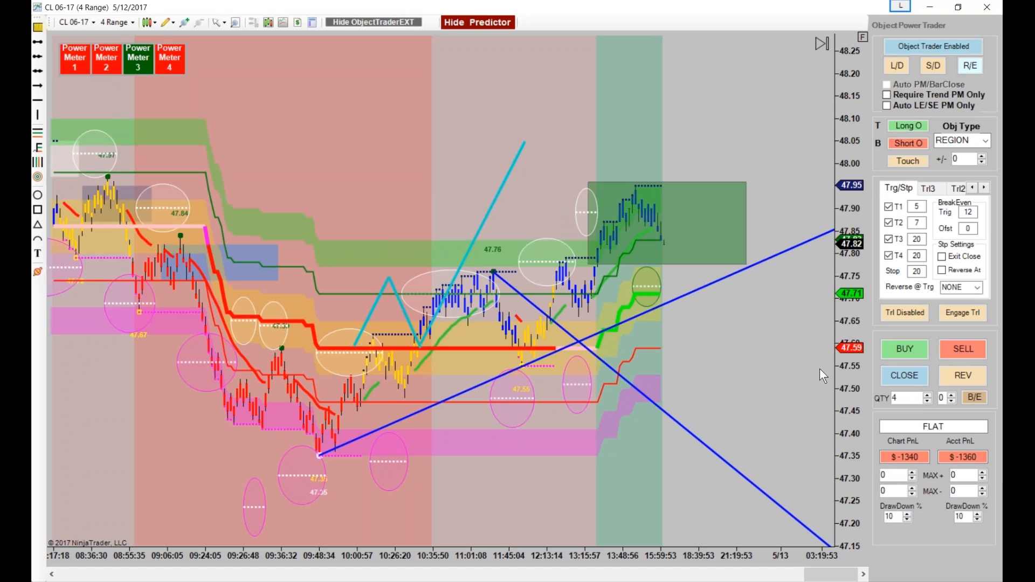
drag(853, 255, 850, 350)
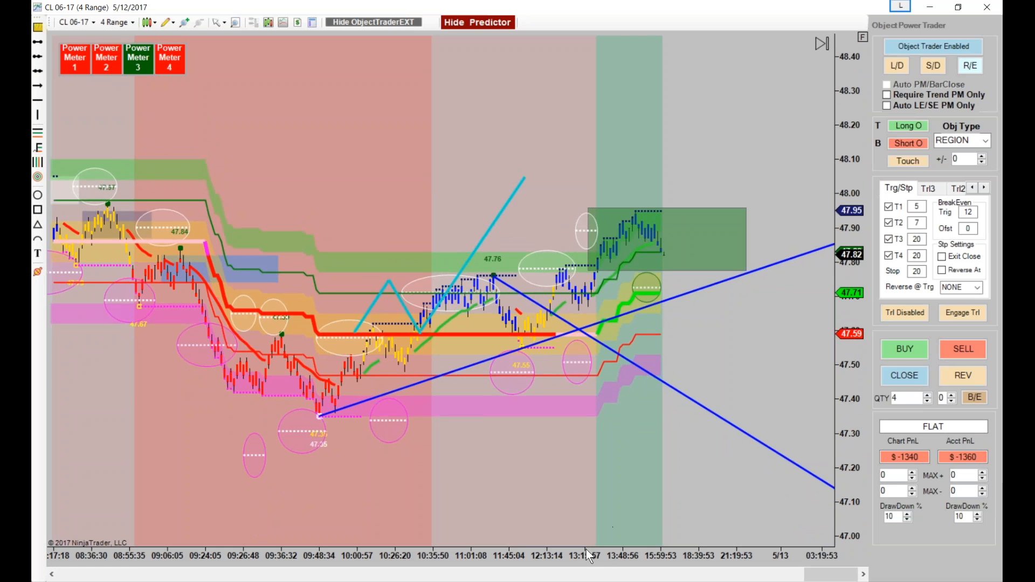
drag(586, 550, 632, 554)
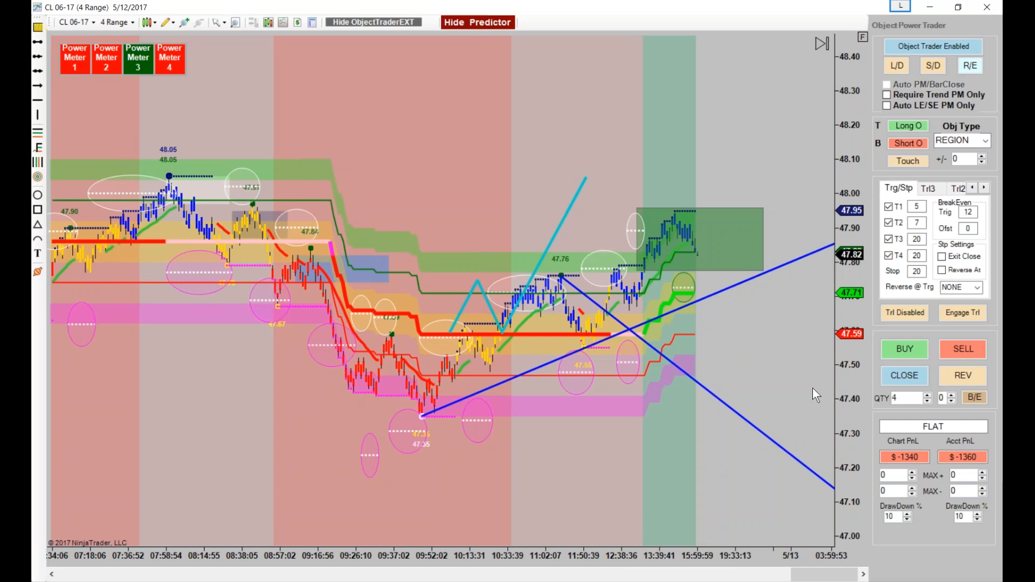
Step: Change the region's bottom trigger to Long I and set the +/- offset to 2
click(911, 143)
click(911, 144)
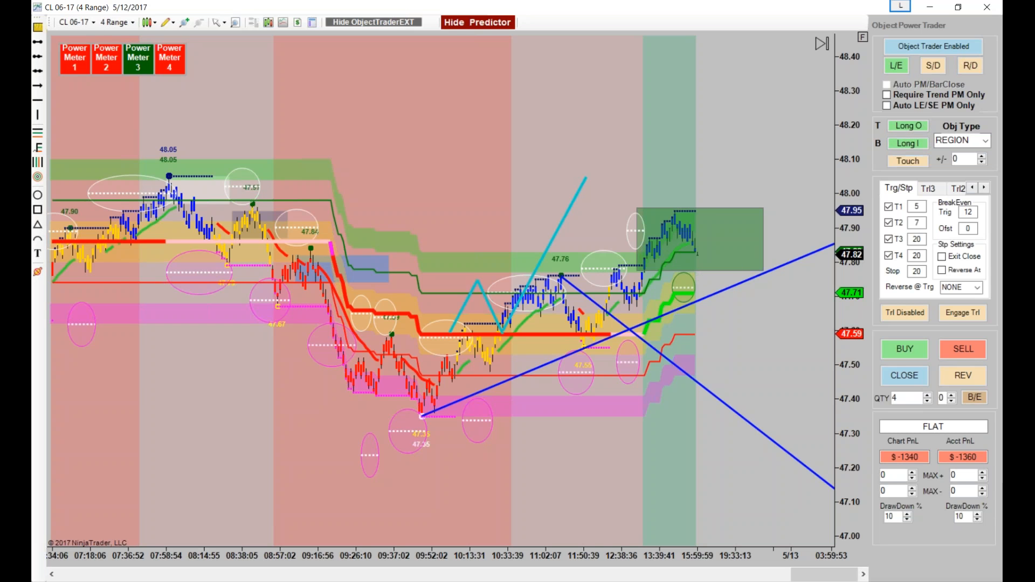
click(982, 157)
click(983, 157)
Step: Resize the green region rectangle to span about 47.80 to 47.87 around the latest bar
drag(760, 271, 777, 307)
click(763, 270)
drag(762, 270, 768, 259)
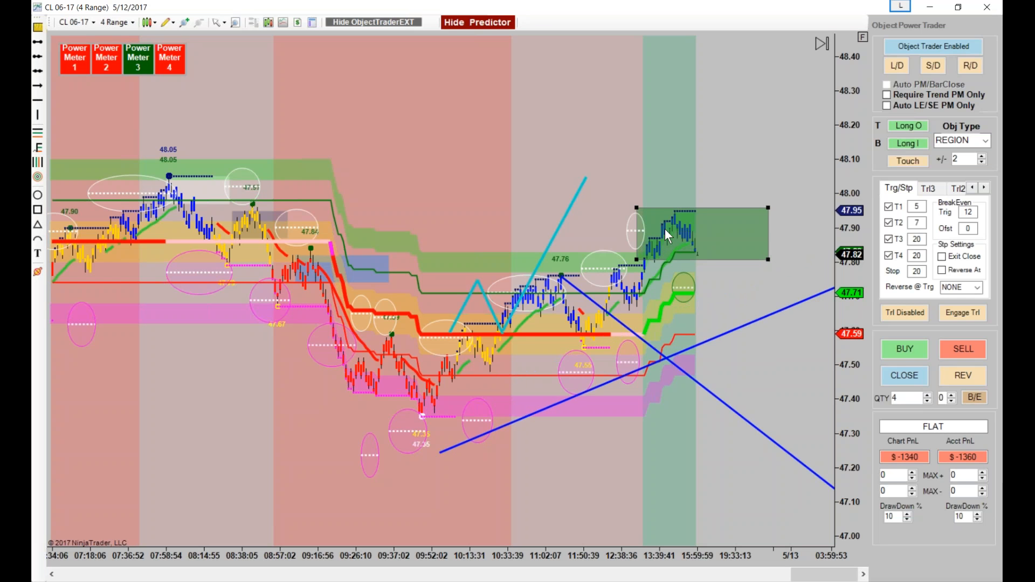
drag(636, 208, 637, 241)
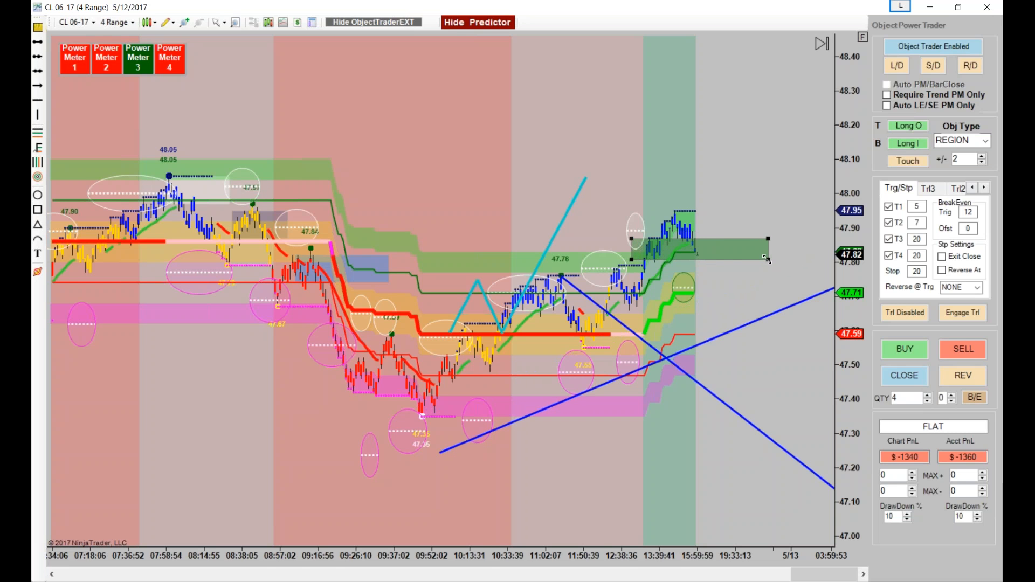
drag(767, 261, 775, 263)
click(796, 379)
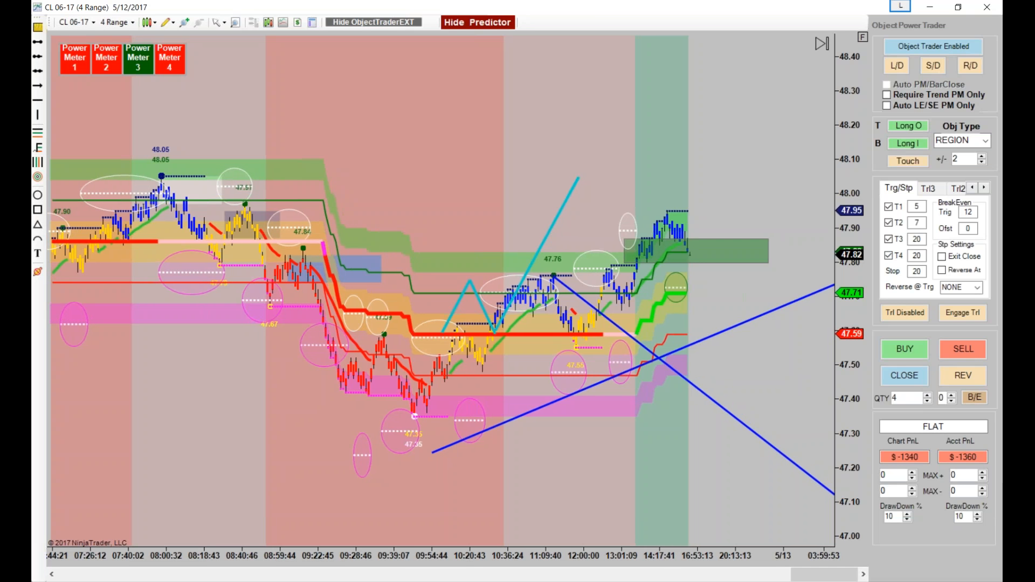